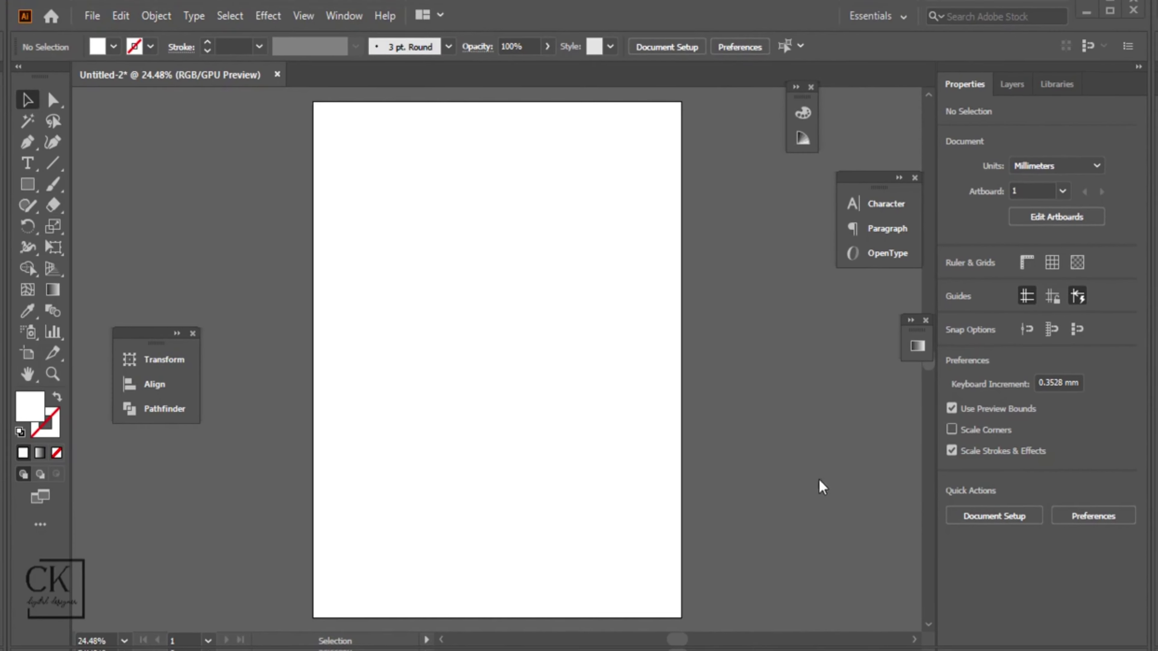
Draw a white 457.2 × 609.6 mm rectangle covering the whole artboard
left_click(19, 183)
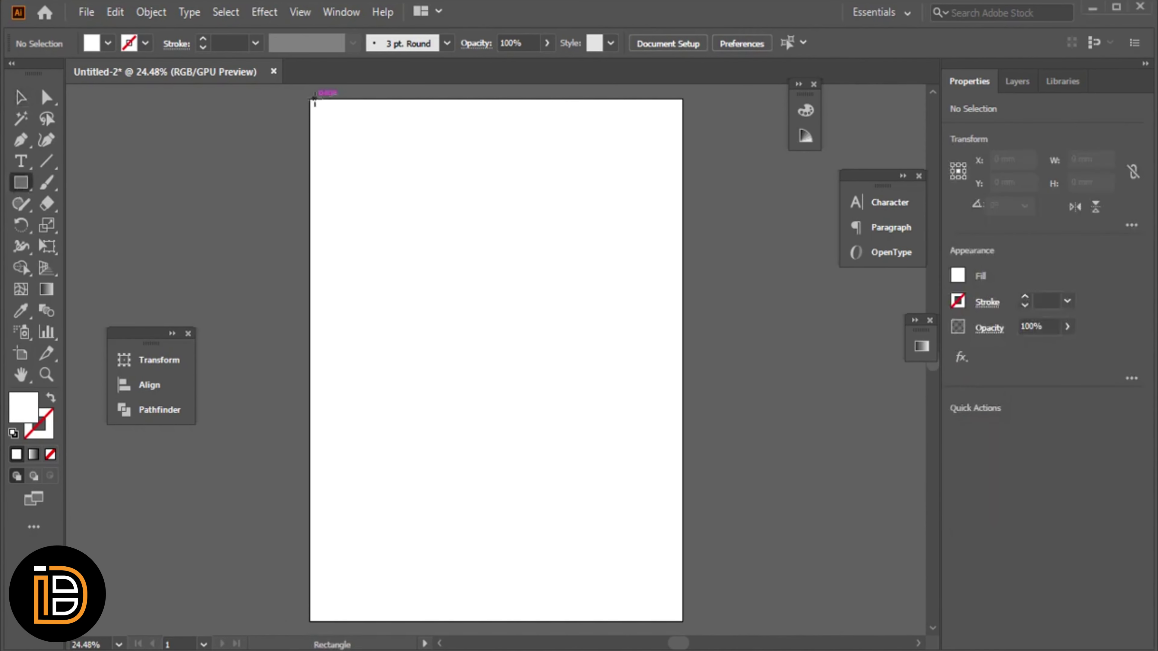
left_click_drag(309, 97, 681, 620)
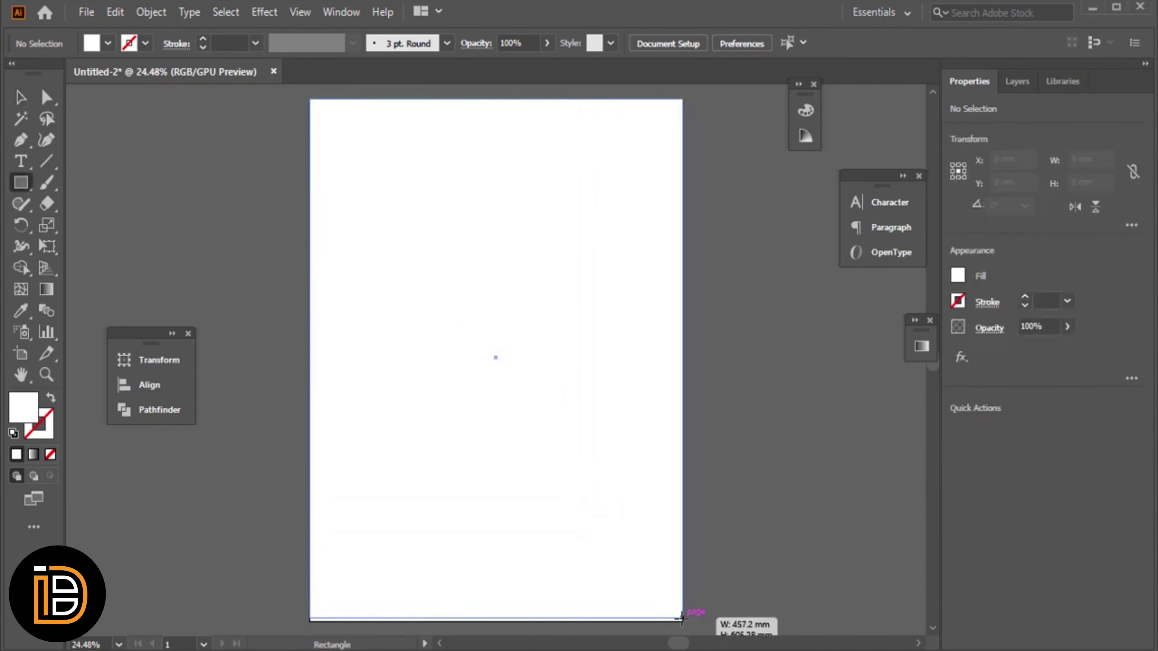
left_click(957, 301)
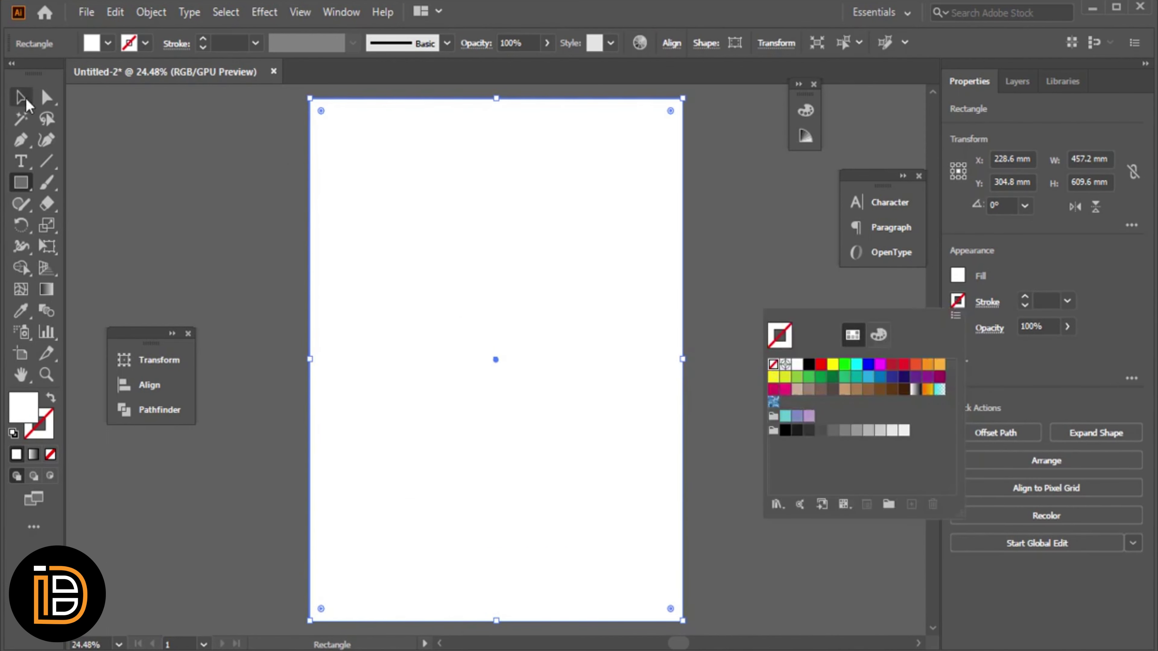
key("Escape")
left_click(560, 357)
left_click(620, 368)
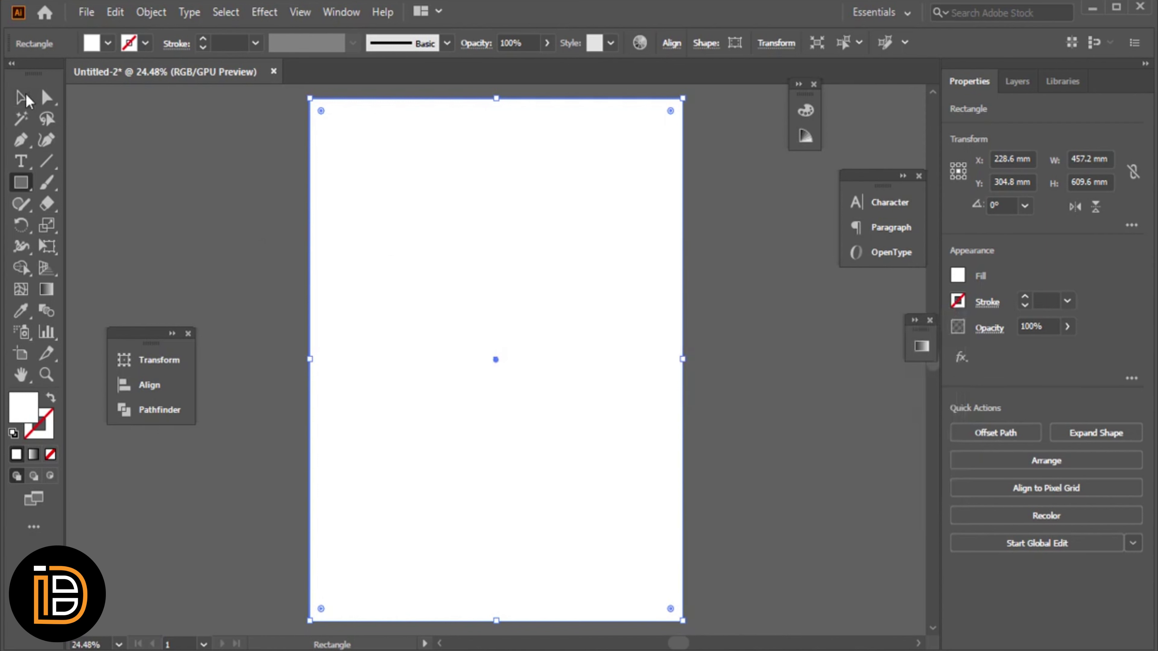
Lock the page-sized background rectangle in Layer 1 of the Layers panel
left_click(21, 98)
left_click(1017, 81)
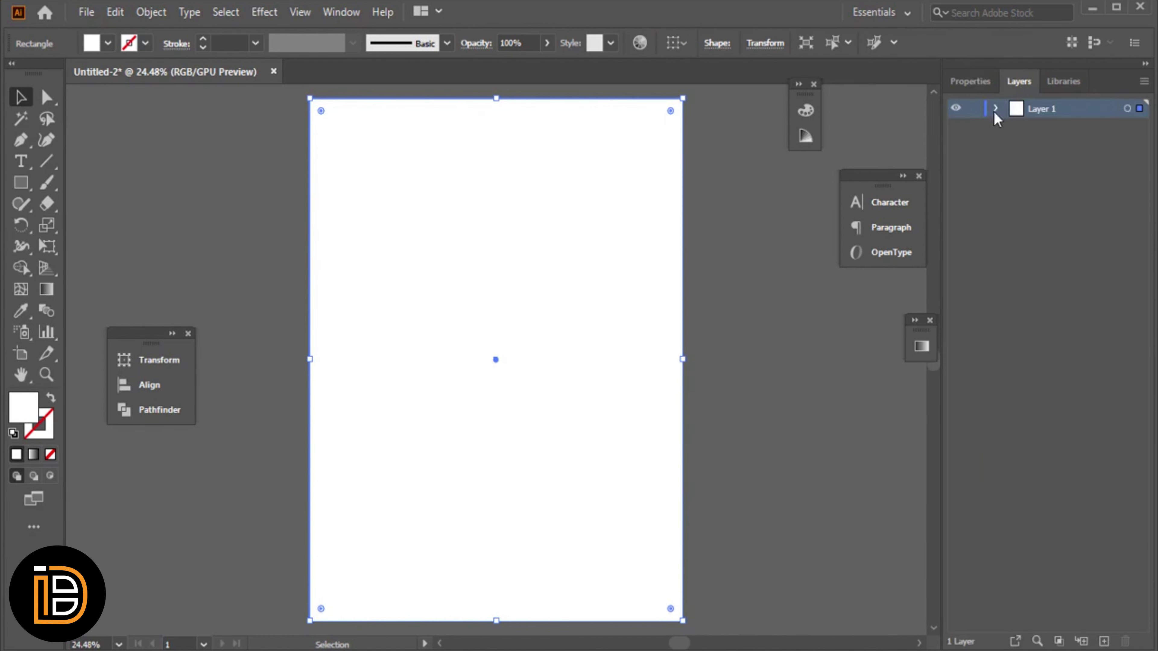
left_click(974, 128)
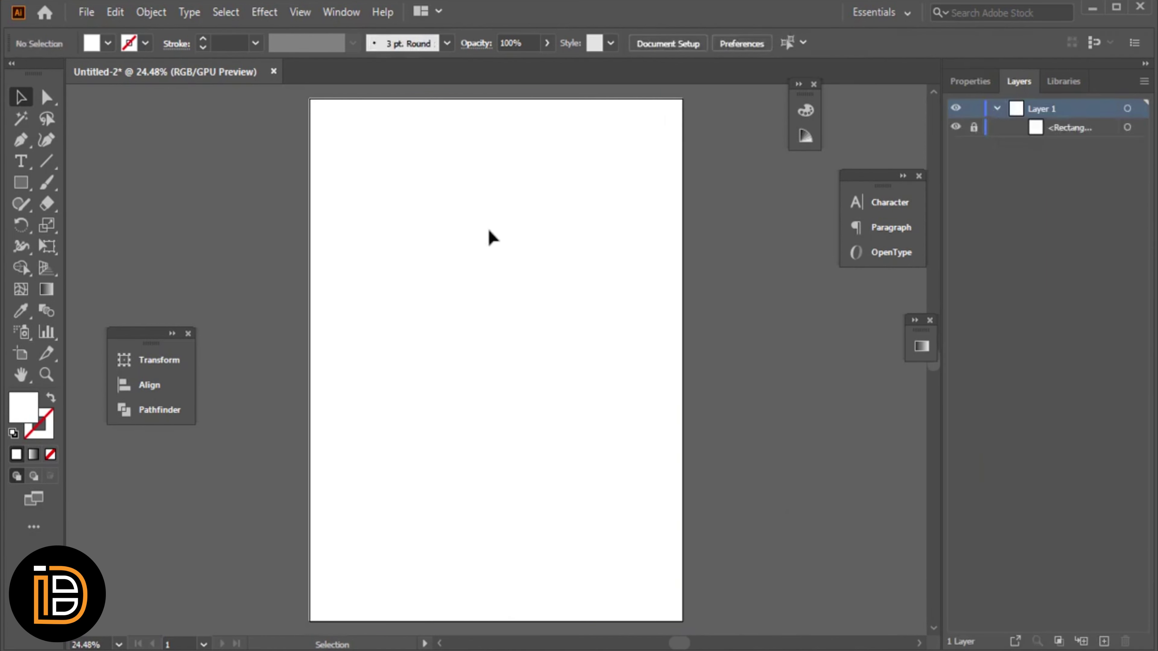
Draw a full-width rectangle over the upper 381.17 mm of the page
left_click(23, 182)
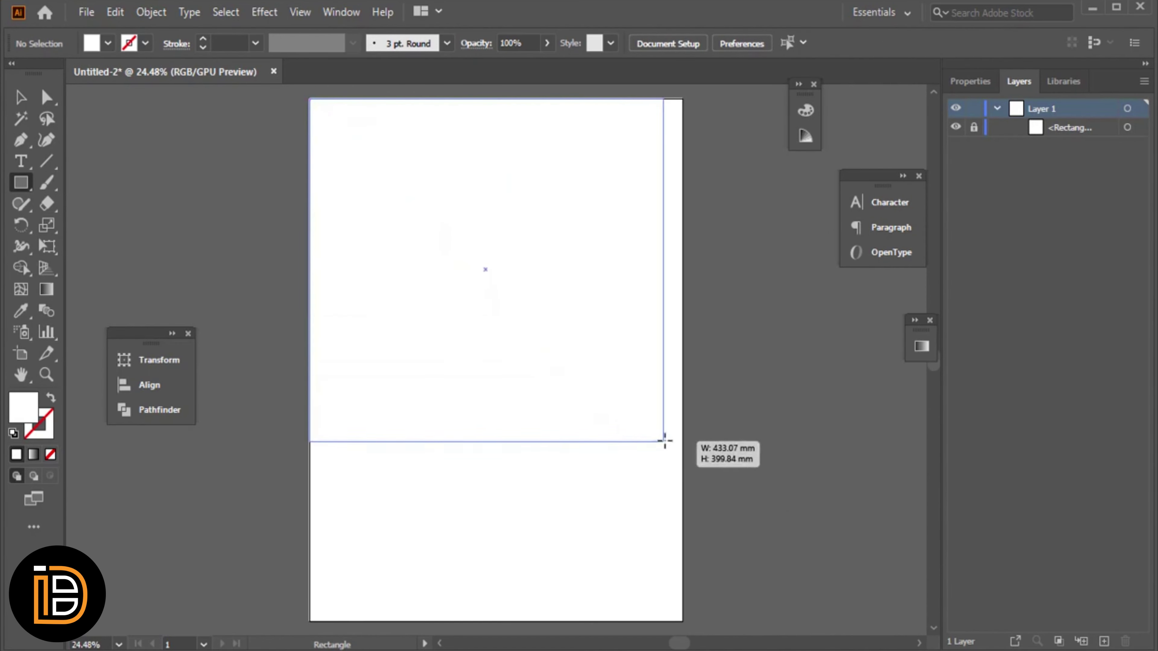
left_click_drag(310, 98, 682, 432)
left_click_drag(496, 432, 496, 411)
key("v")
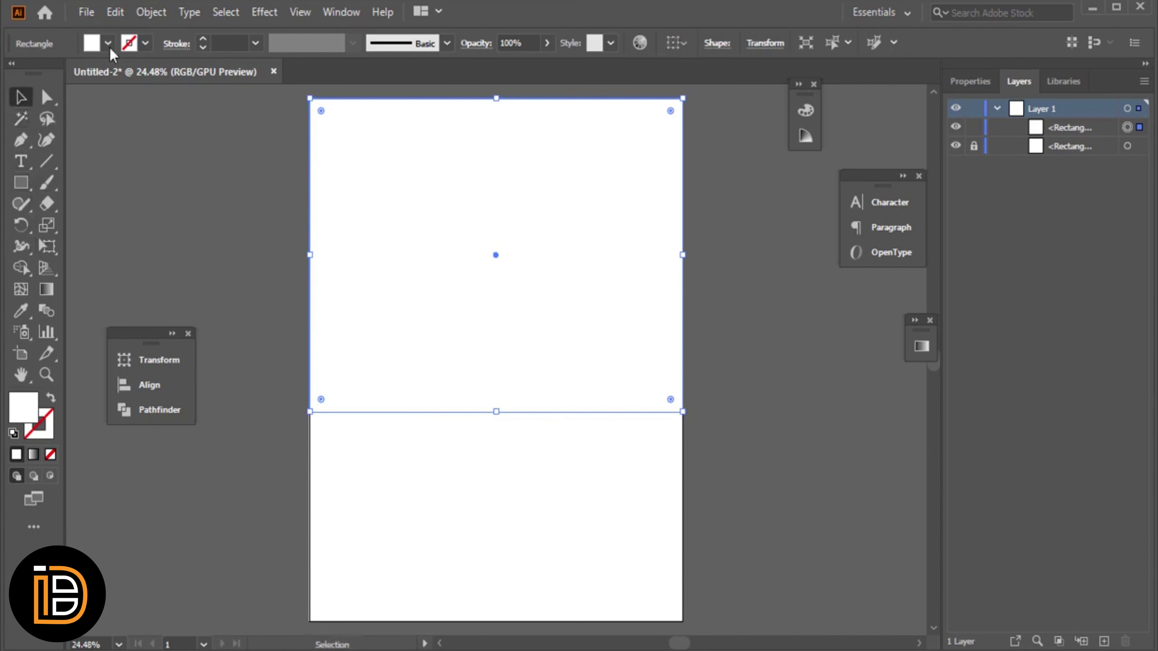
Fill the upper rectangle with a dark navy swatch
left_click(108, 43)
left_click(141, 85)
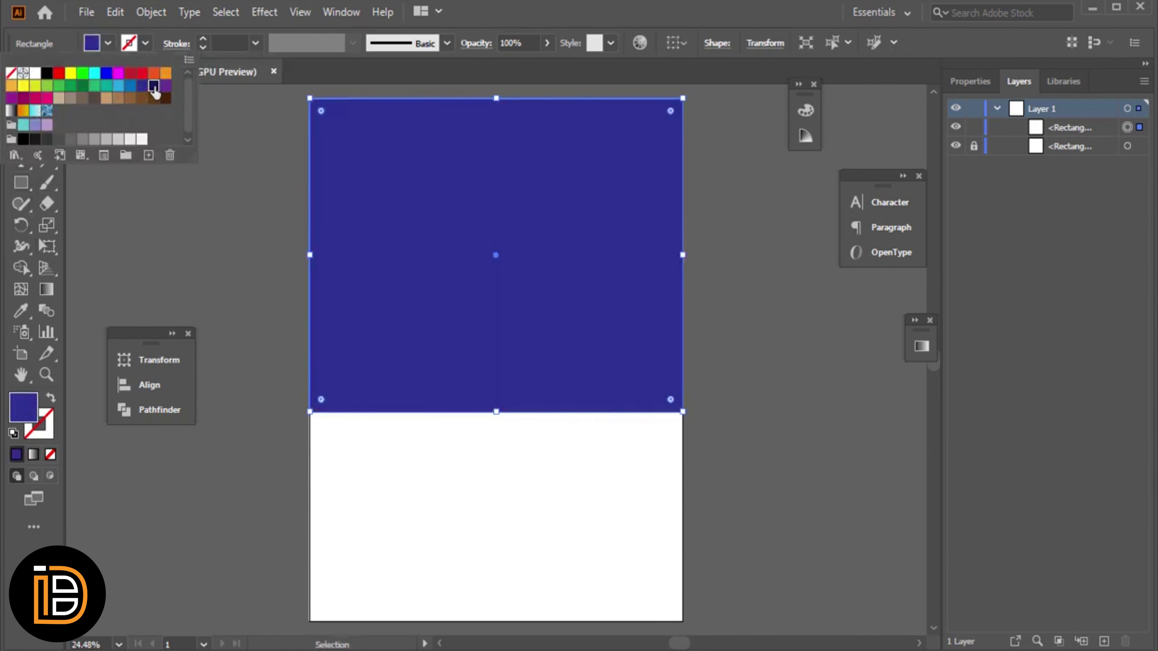
left_click(153, 85)
key("Escape")
left_click(771, 339)
scroll(610, 249, "up", 3)
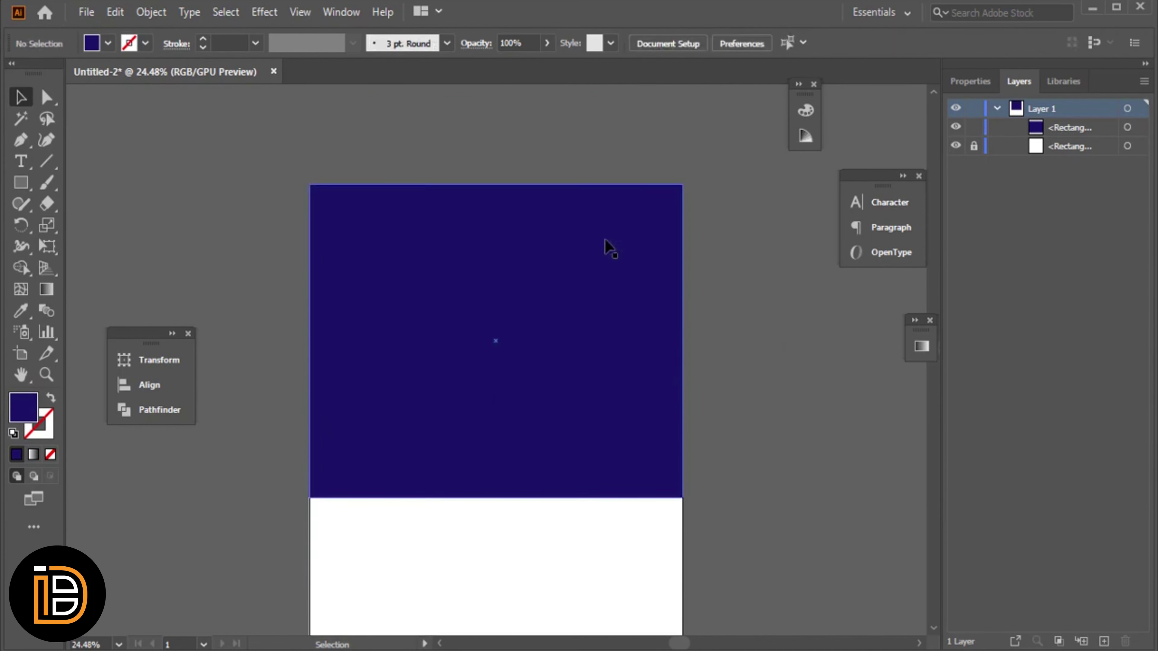
scroll(610, 248, "down", 1)
Draw a trial rectangle over the navy block, then delete it as misplaced
left_click(20, 182)
left_click_drag(262, 231, 599, 502)
left_click(21, 100)
left_click_drag(480, 340, 546, 316)
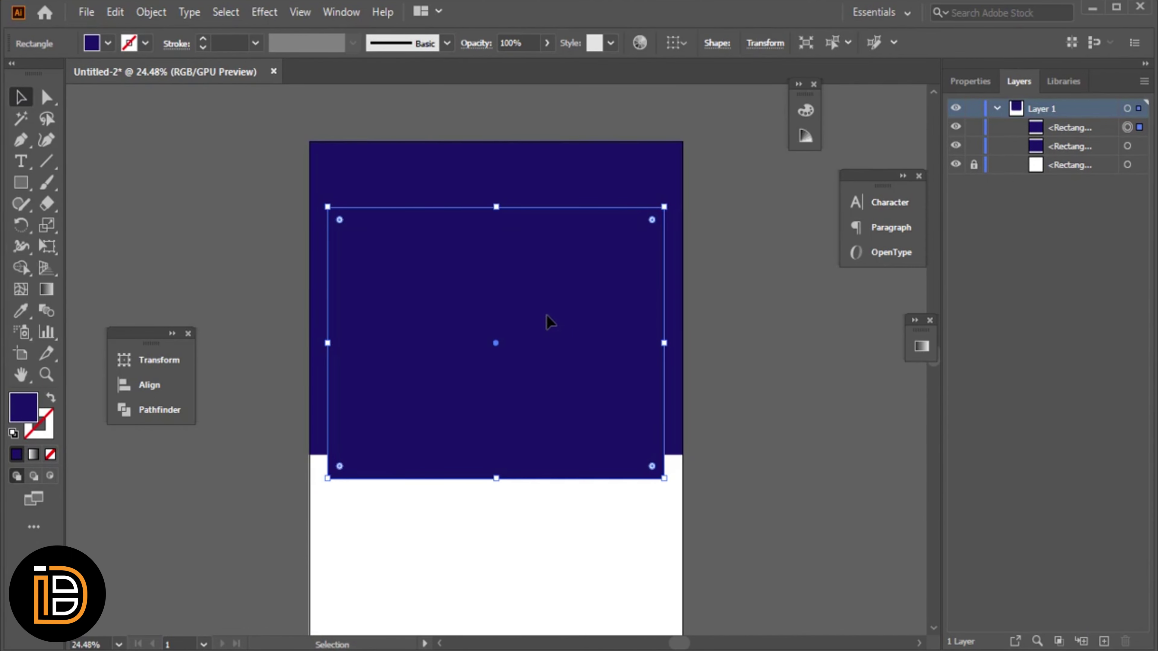
key("Delete")
Draw an inset rectangle about 333.06 × 254.21 mm, bottom flush with the navy block
left_click(21, 182)
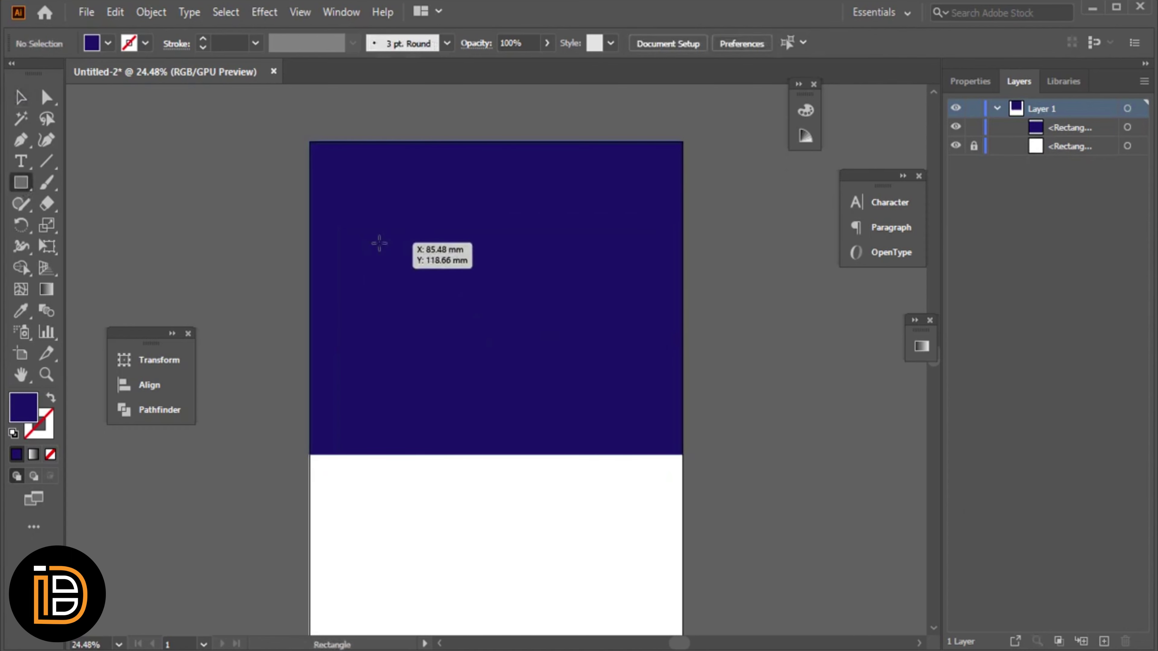
left_click_drag(379, 243, 653, 530)
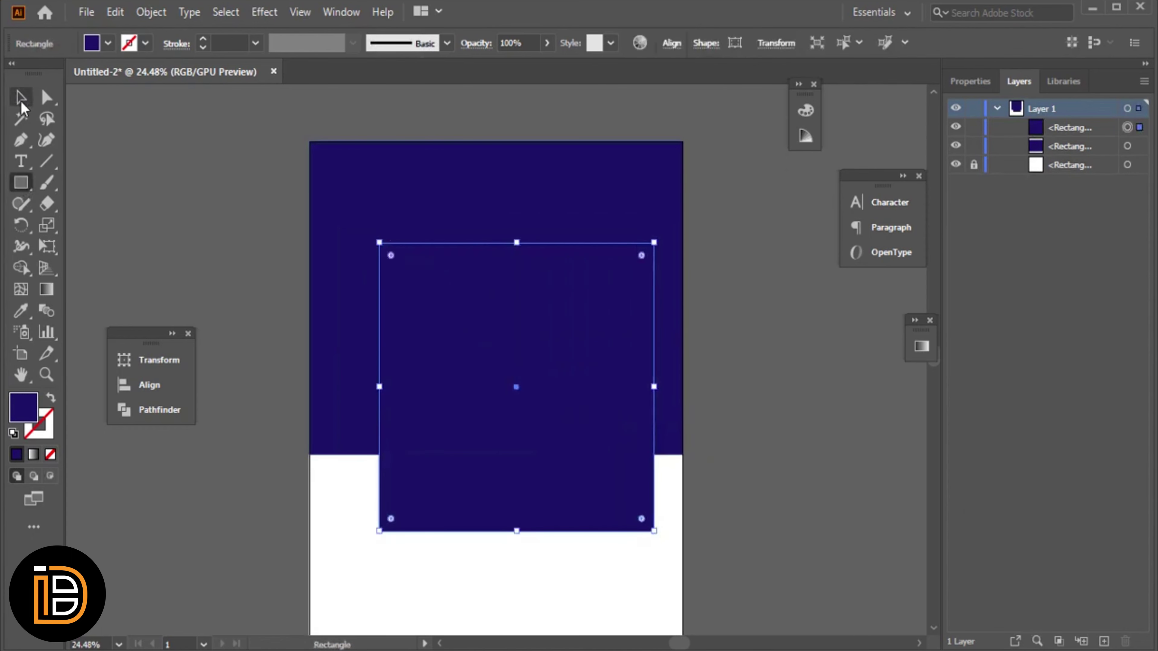
left_click(20, 103)
left_click_drag(523, 354, 495, 302)
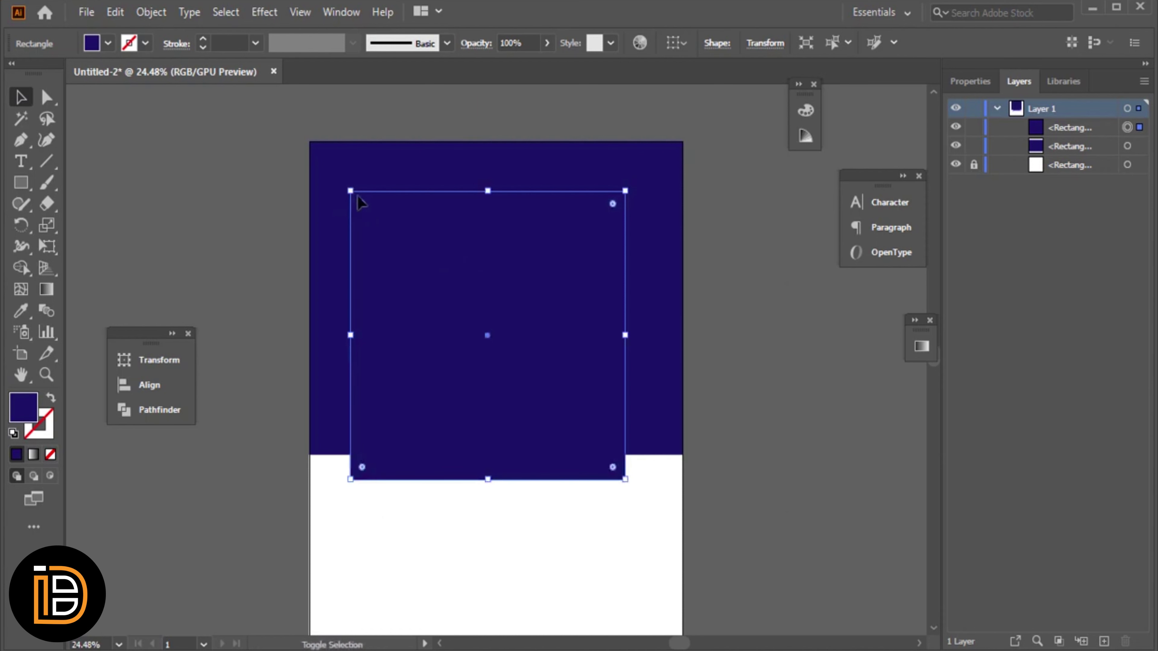
left_click_drag(350, 191, 398, 240)
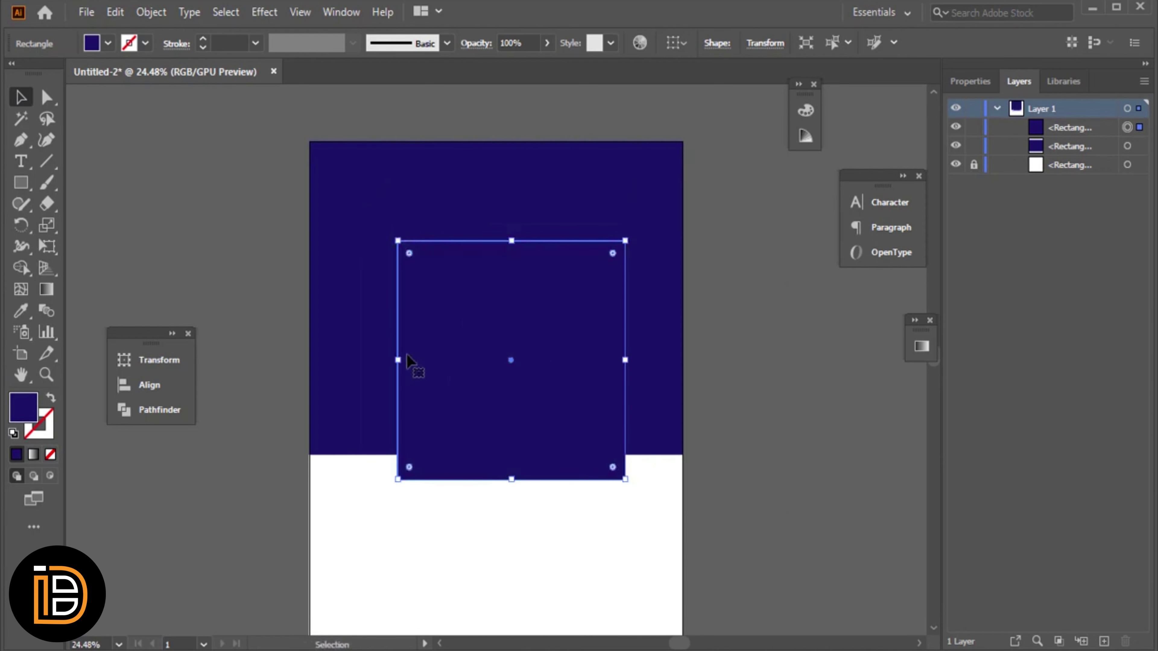
left_click_drag(398, 360, 361, 360)
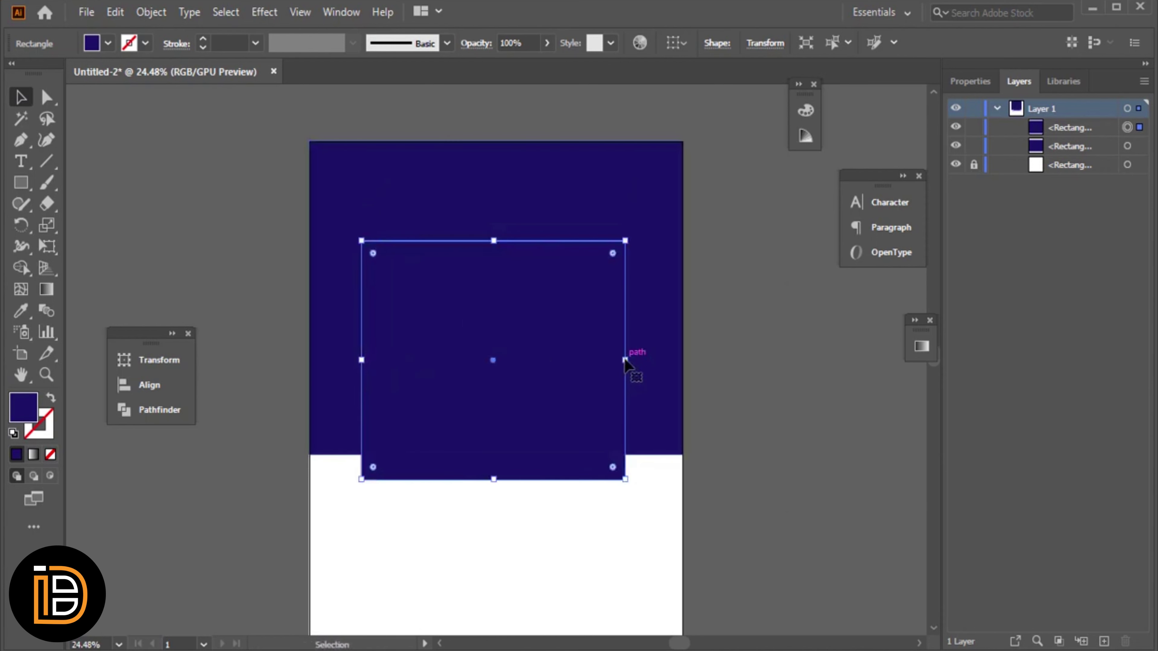
mouse_move(626, 360)
left_mouse_down()
mouse_move(647, 369)
mouse_move(634, 370)
left_mouse_up()
left_click_drag(499, 482, 500, 460)
mouse_move(497, 240)
left_mouse_down()
mouse_move(499, 222)
mouse_move(497, 236)
left_mouse_up()
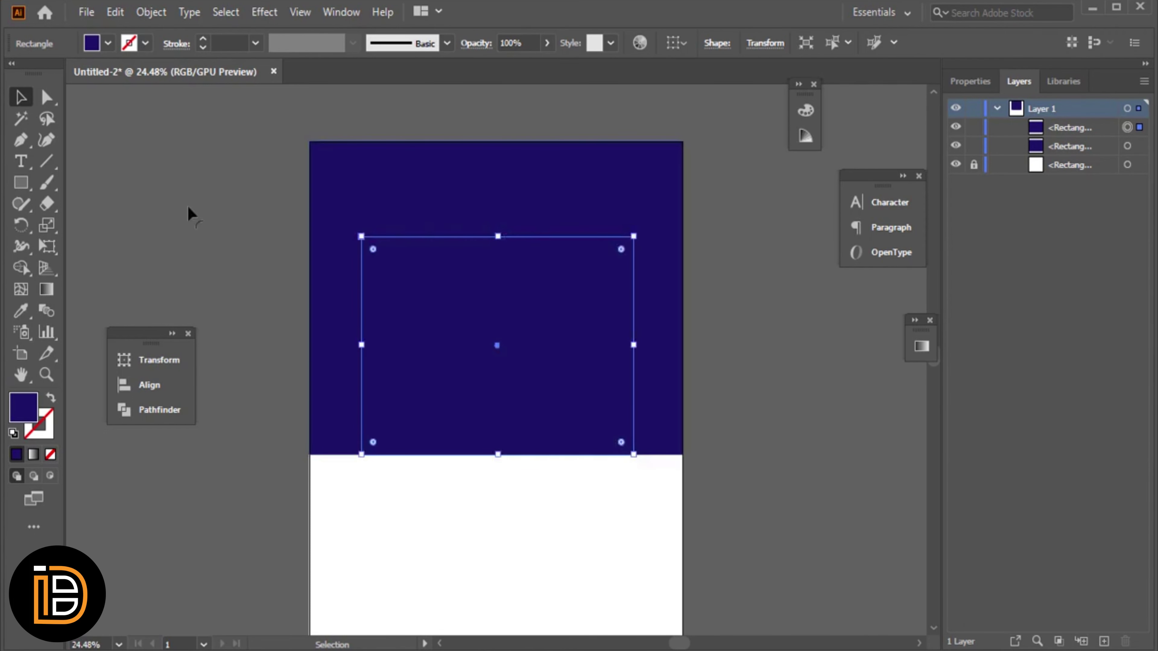
Fill the inset rectangle with light blue
left_click(107, 43)
left_click(47, 73)
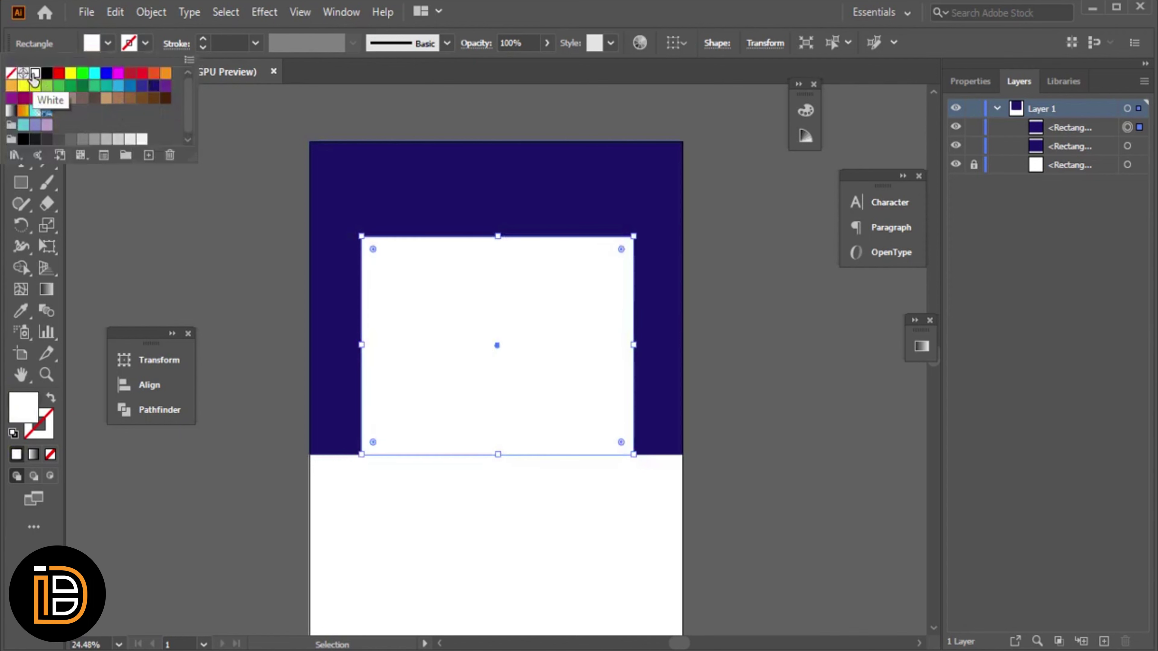
left_click(118, 85)
left_click(226, 212)
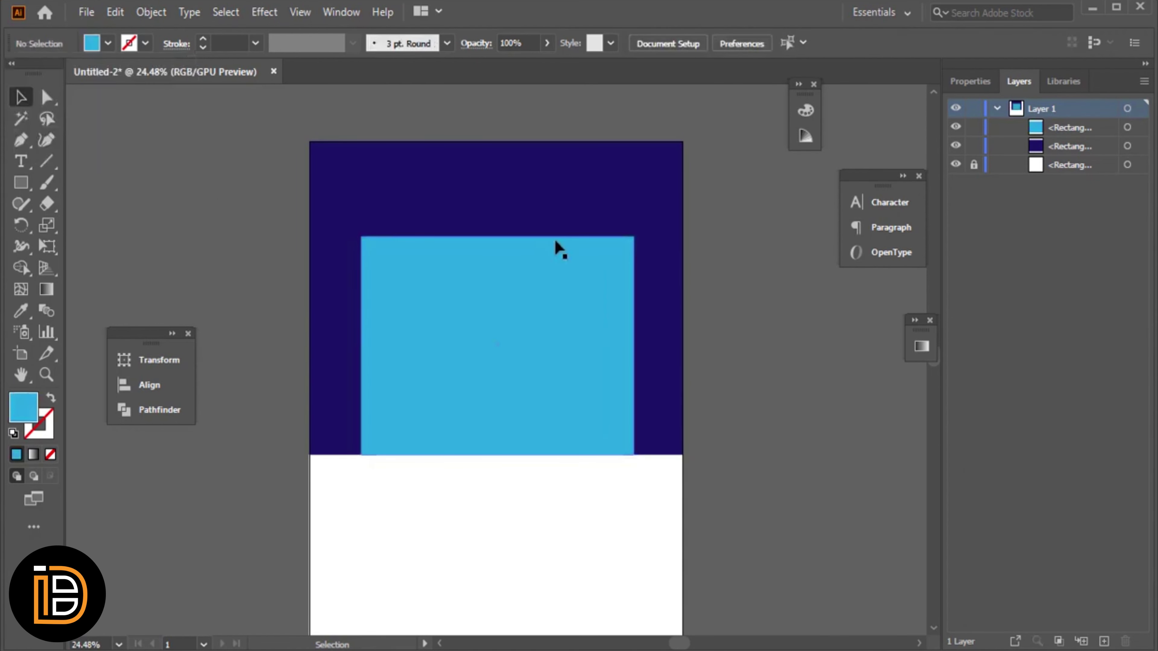
scroll(510, 201, "up", 2)
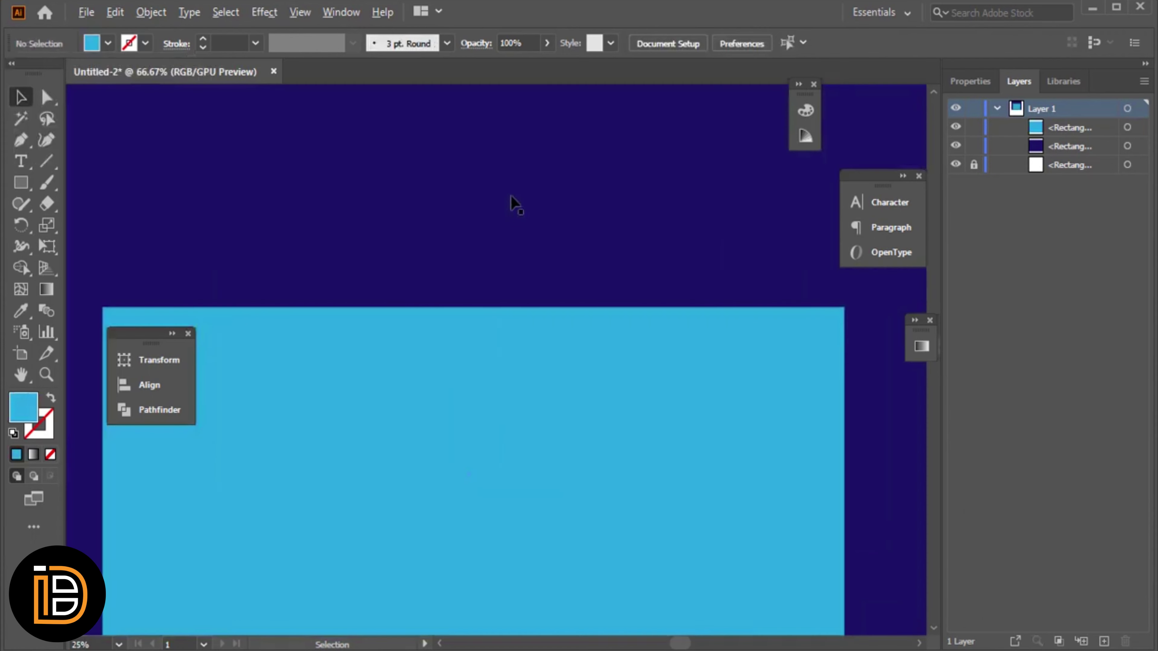
scroll(510, 201, "down", 1)
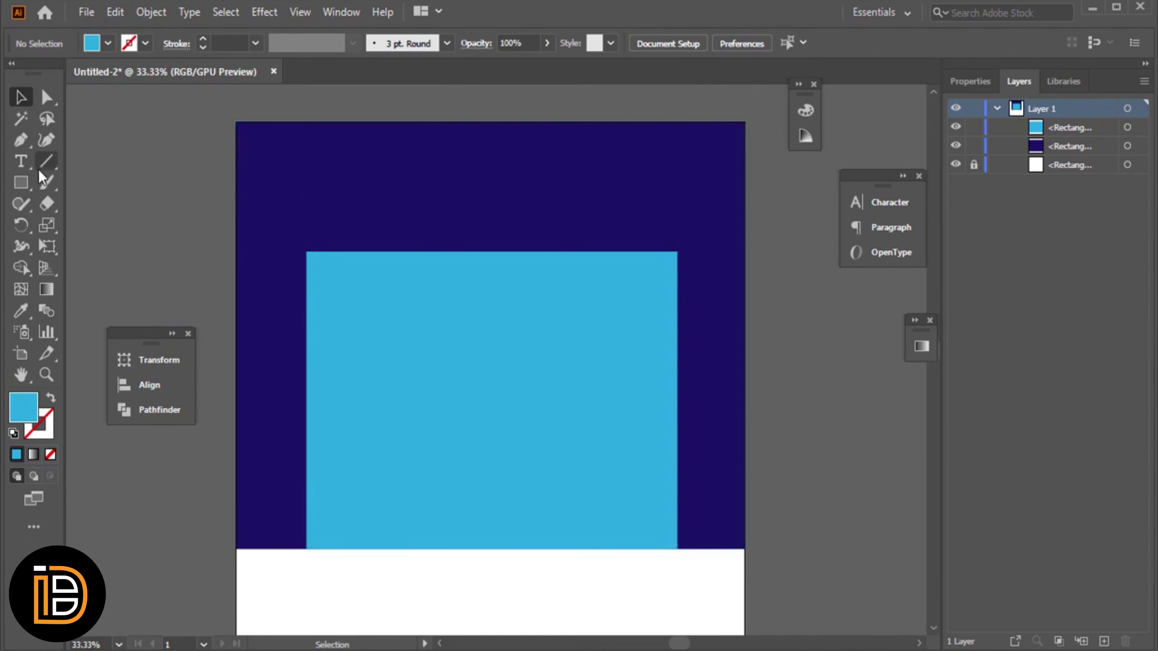
Draw a thin horizontal bar left of the page and fill it white
left_click_drag(164, 180, 227, 184)
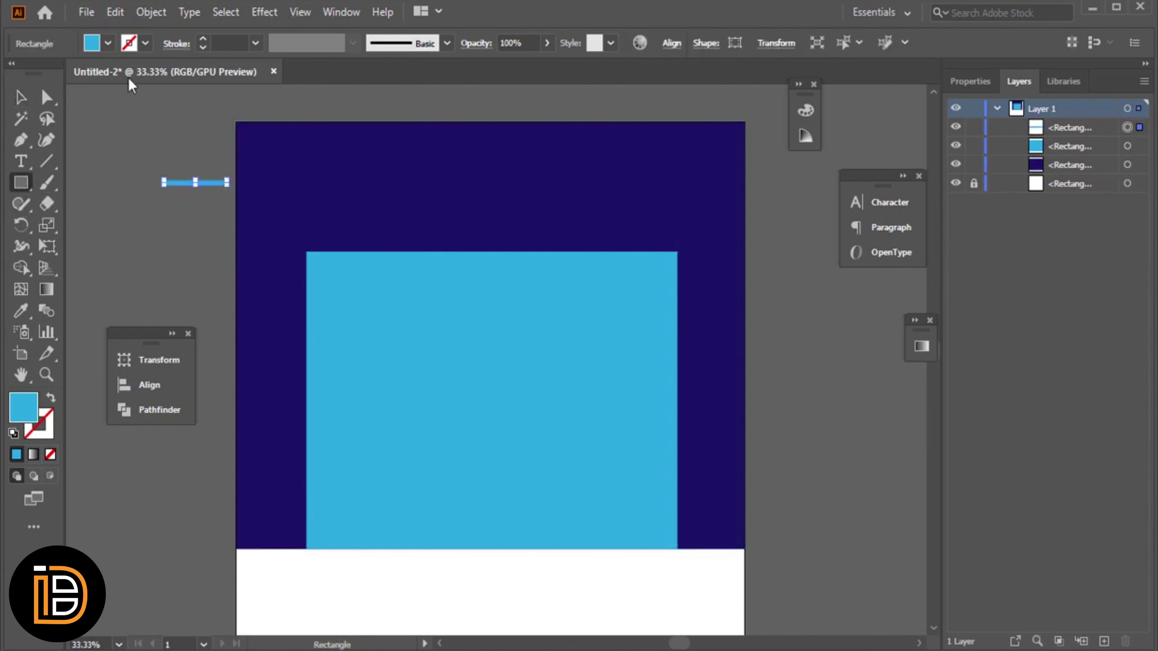
left_click(107, 43)
left_click(35, 75)
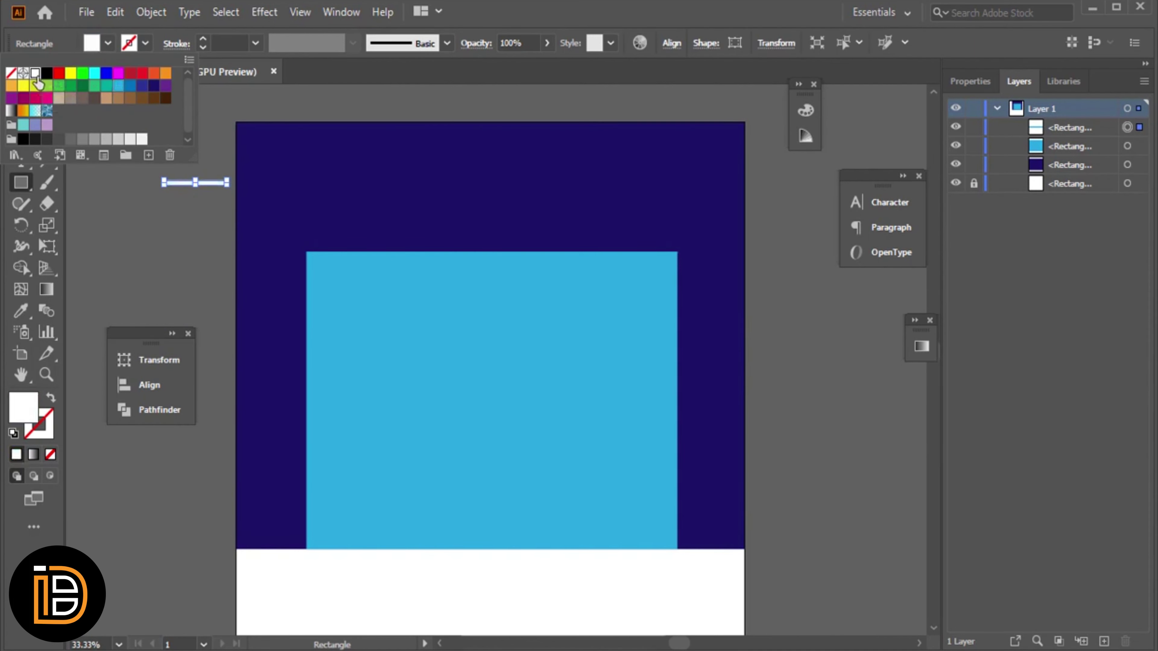
left_click(159, 216)
left_click(620, 366)
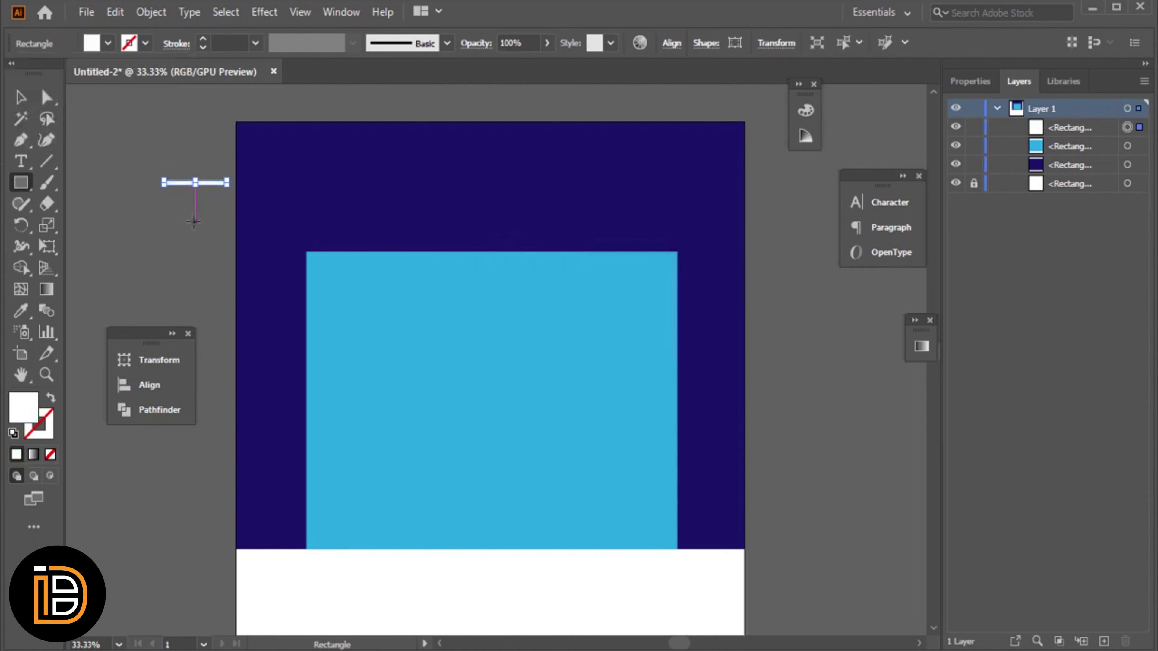
Add a tall white bar joined to the horizontal bar's left end
scroll(182, 208, "up", 4)
left_click_drag(241, 169, 324, 319)
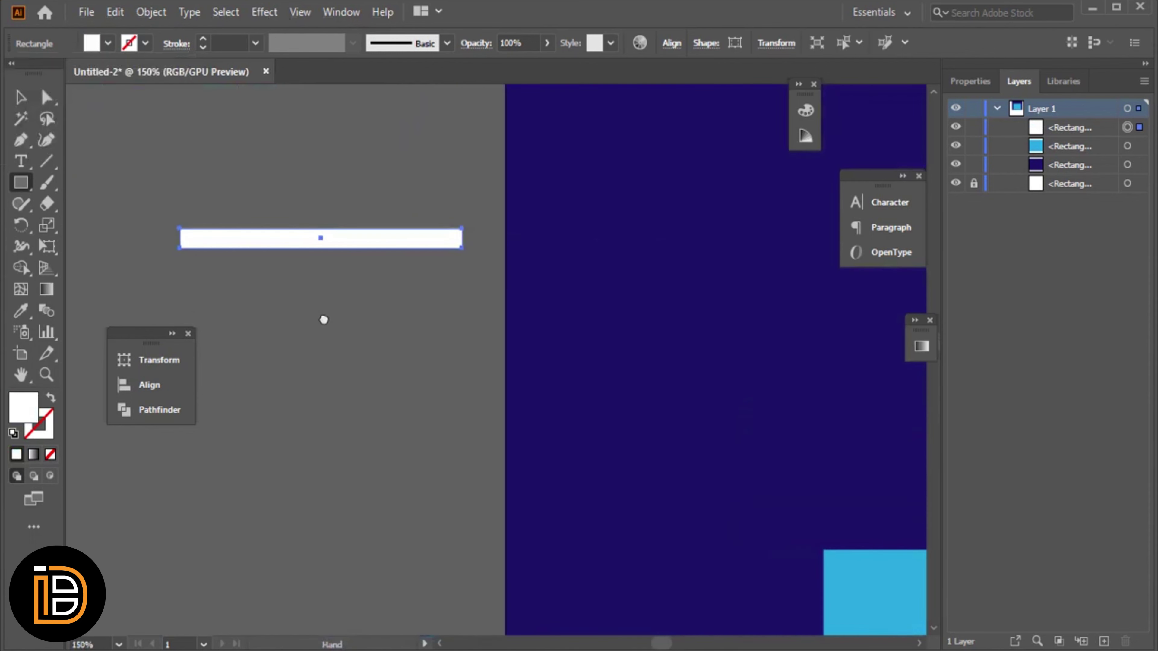
left_click_drag(321, 248, 321, 254)
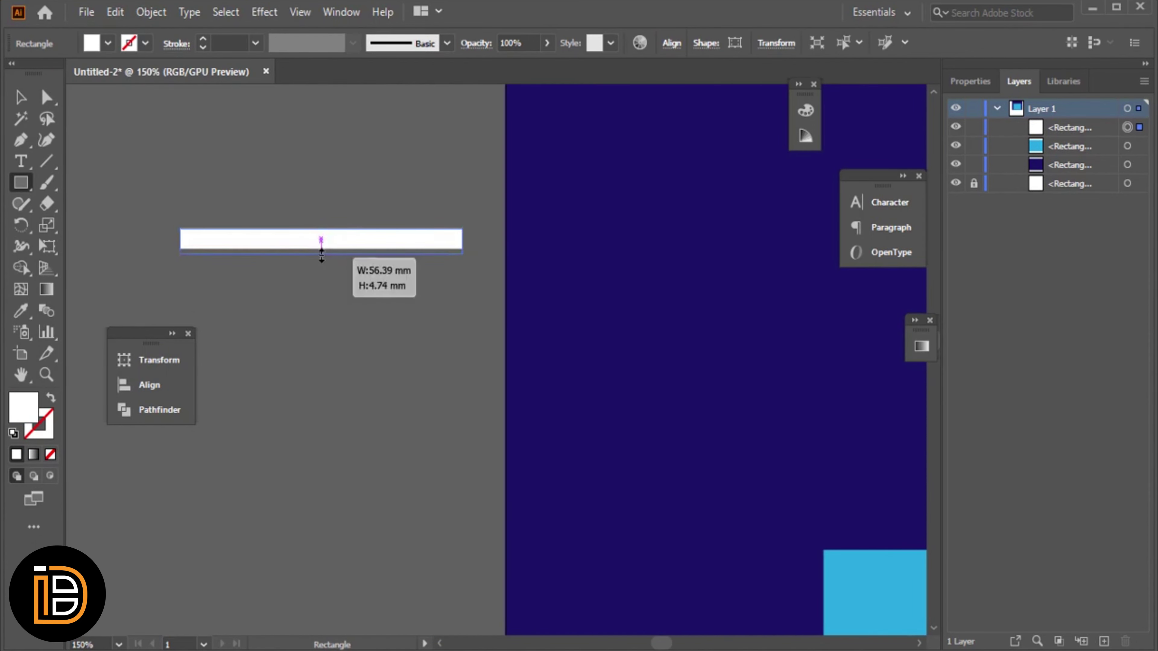
left_click_drag(165, 280, 189, 603)
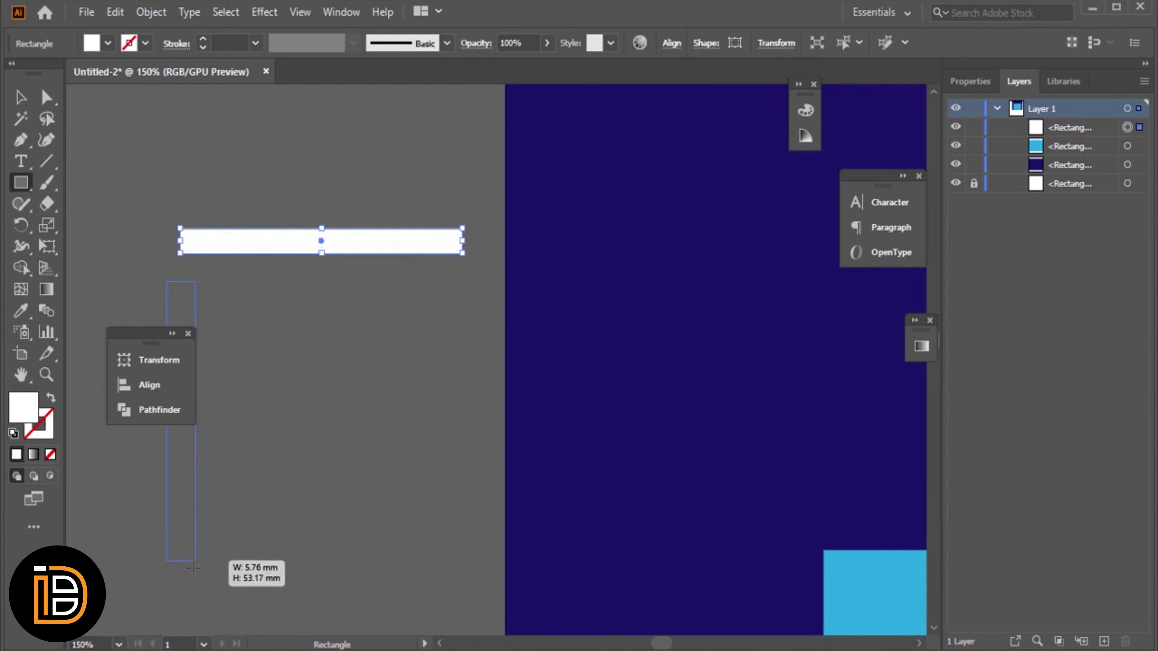
left_click(18, 97)
left_click_drag(186, 315, 190, 248)
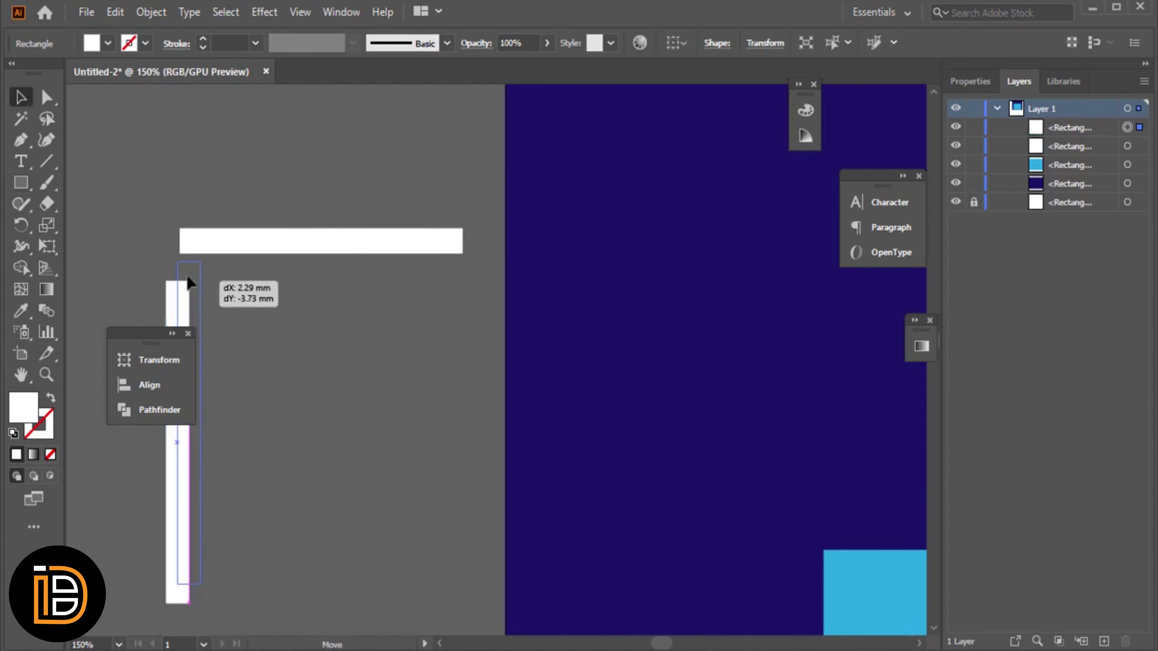
Lengthen the tall white bar downward
left_click(303, 326)
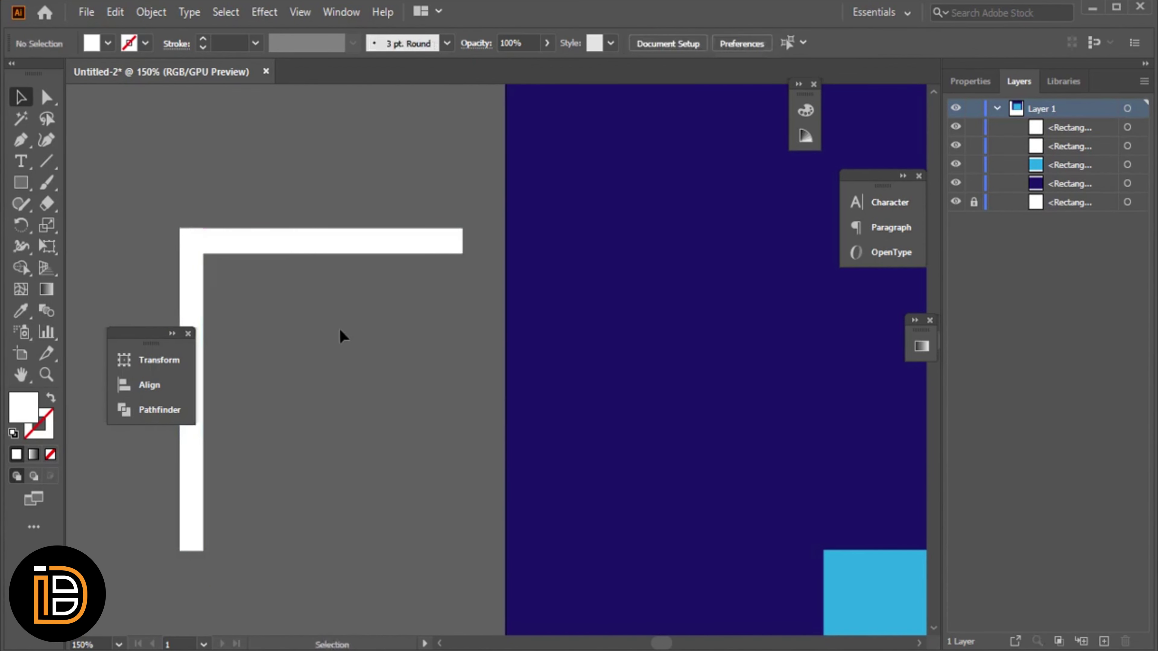
scroll(399, 336, "down", 3, "alt")
scroll(369, 353, "up", 3, "alt")
left_click(222, 364)
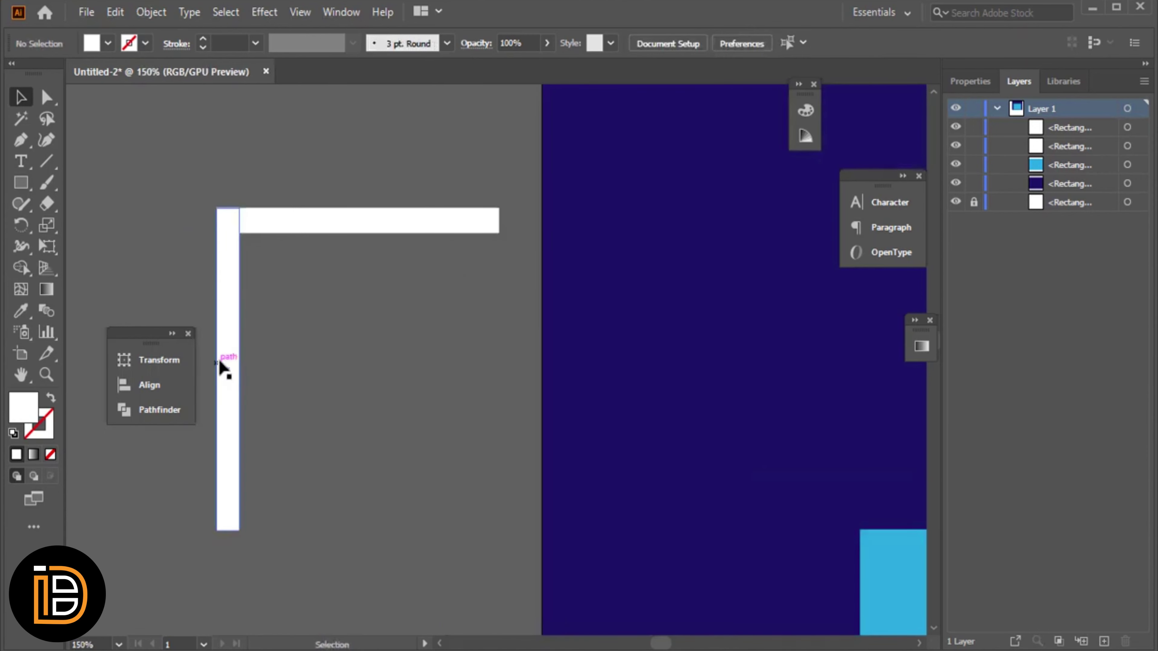
left_click_drag(228, 530, 228, 636)
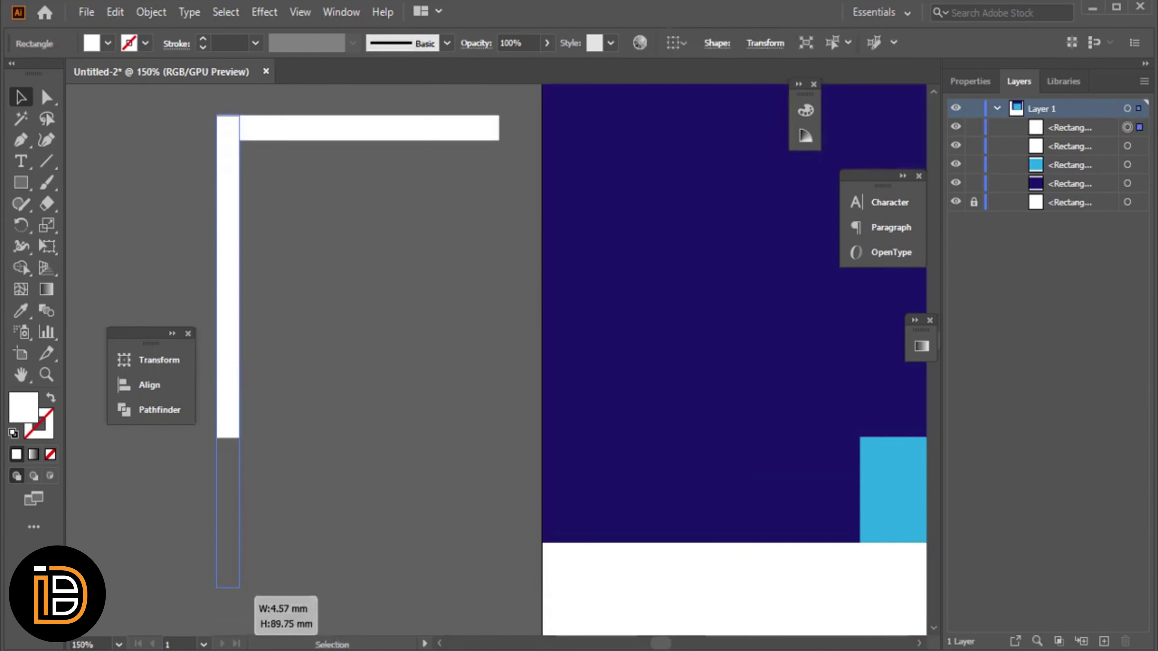
left_click_drag(228, 576, 227, 610)
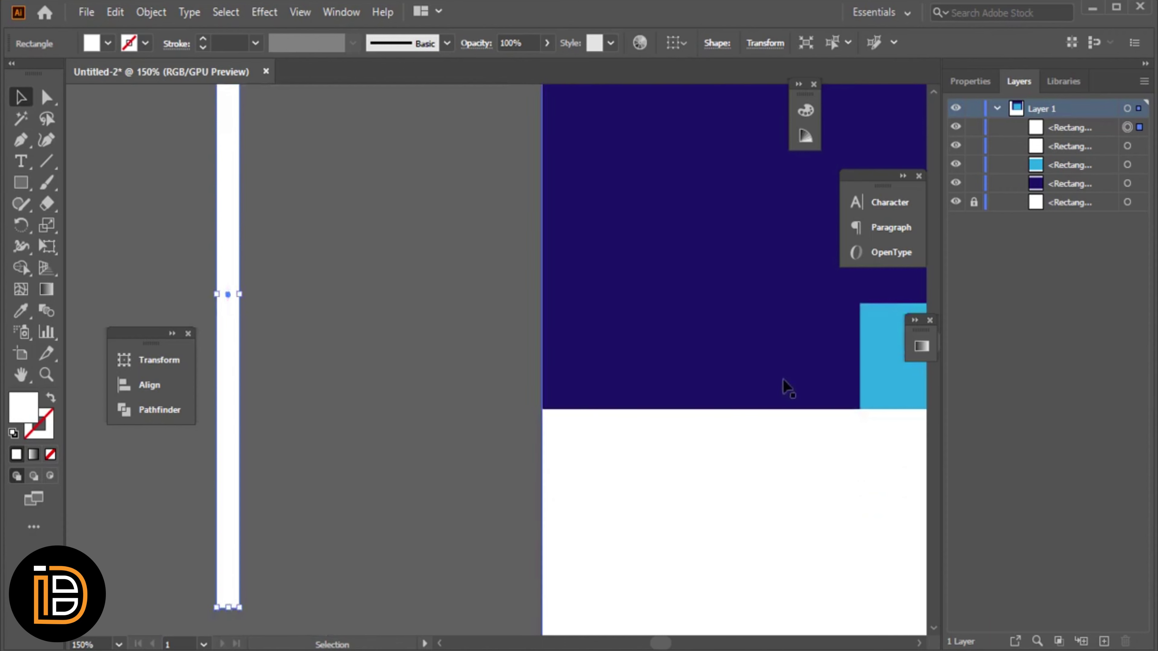
Move both white bars onto the navy block's upper-left corner
scroll(293, 297, "down", 3, "alt")
left_click_drag(322, 286, 282, 308)
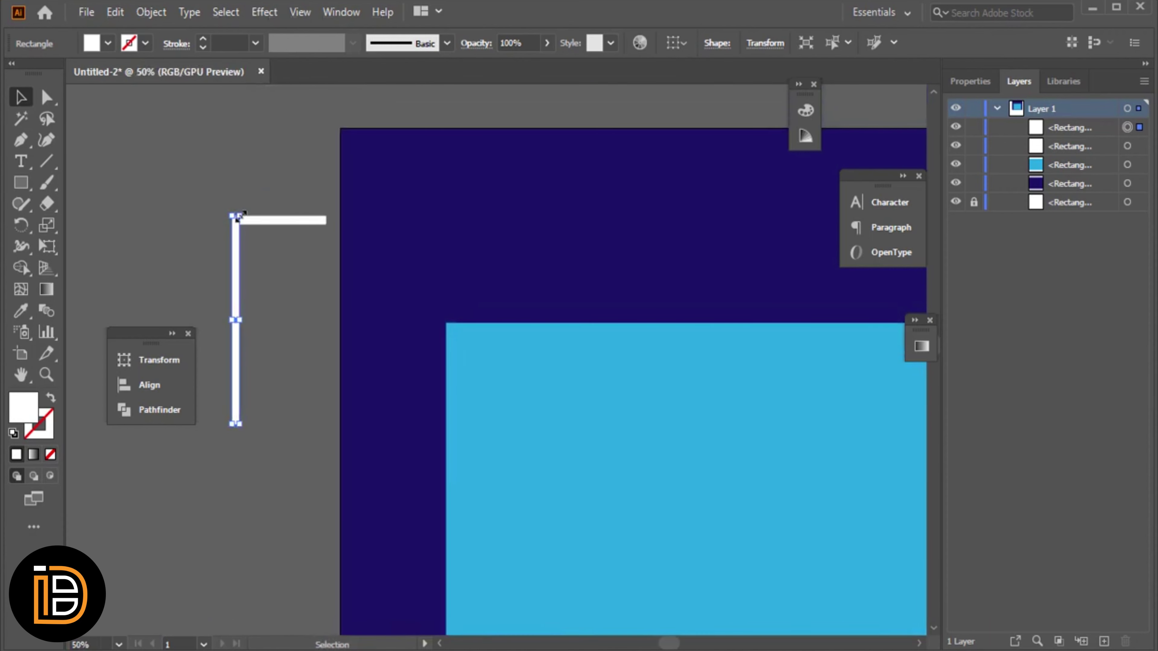
left_click(222, 178)
left_click_drag(209, 214, 466, 235)
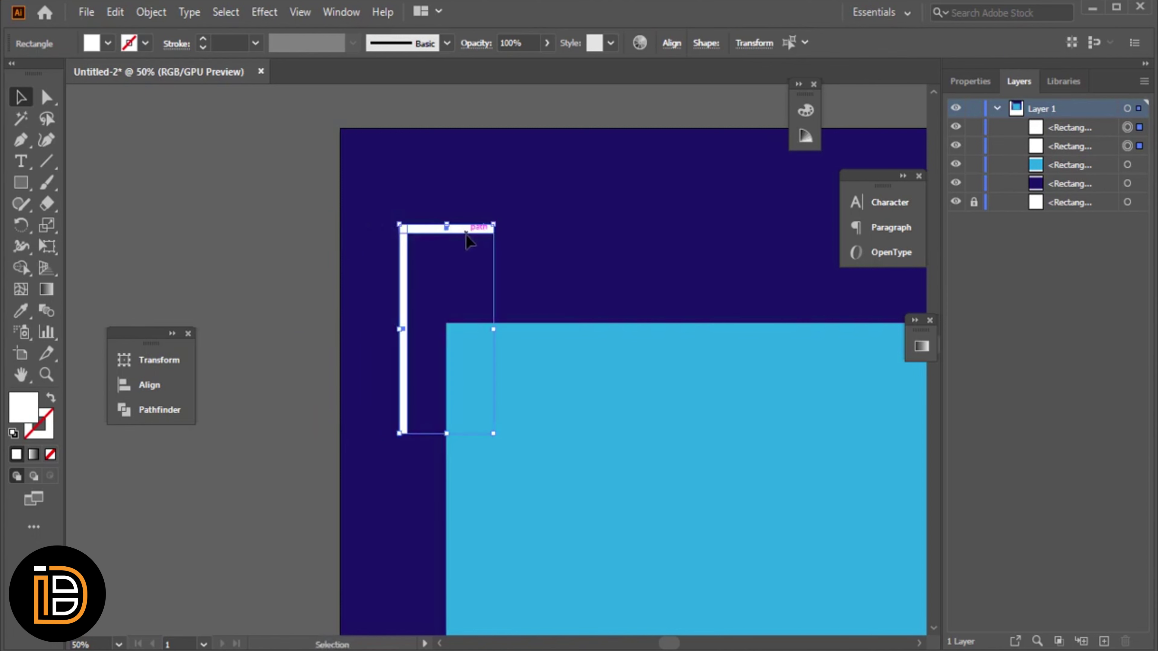
key("ctrl+shift+a")
key("ctrl+minus")
key("ctrl+minus")
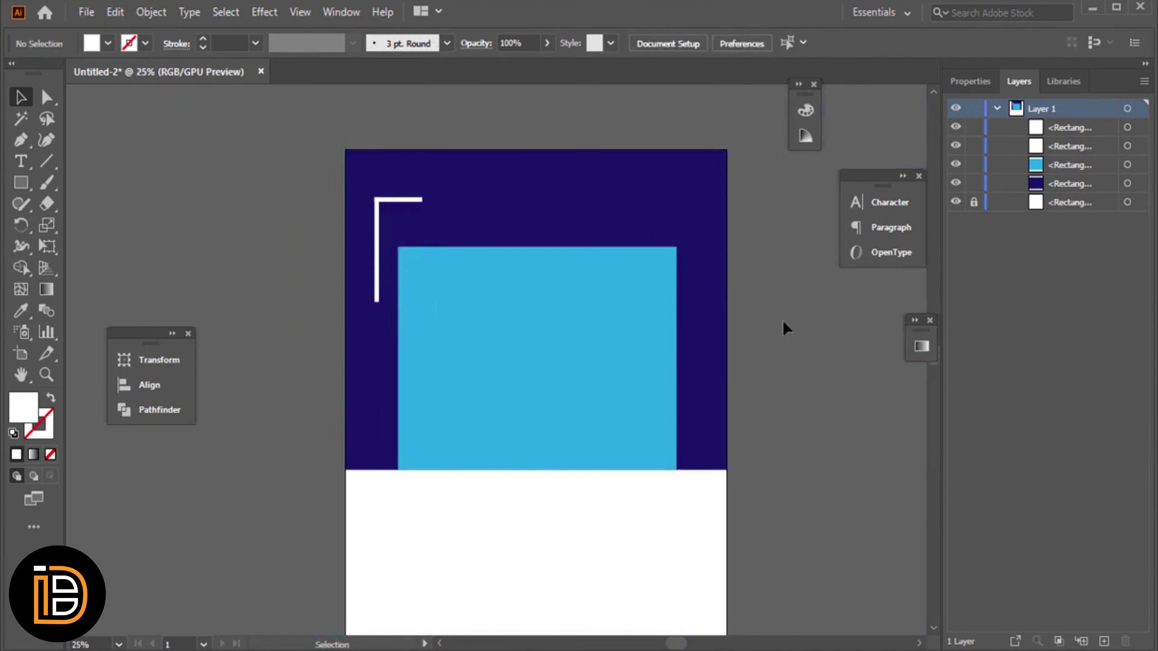
Select the vertical white bar and drag its handle to resize it
scroll(444, 224, "up", 2)
scroll(444, 223, "up", 1)
scroll(444, 224, "up", 1)
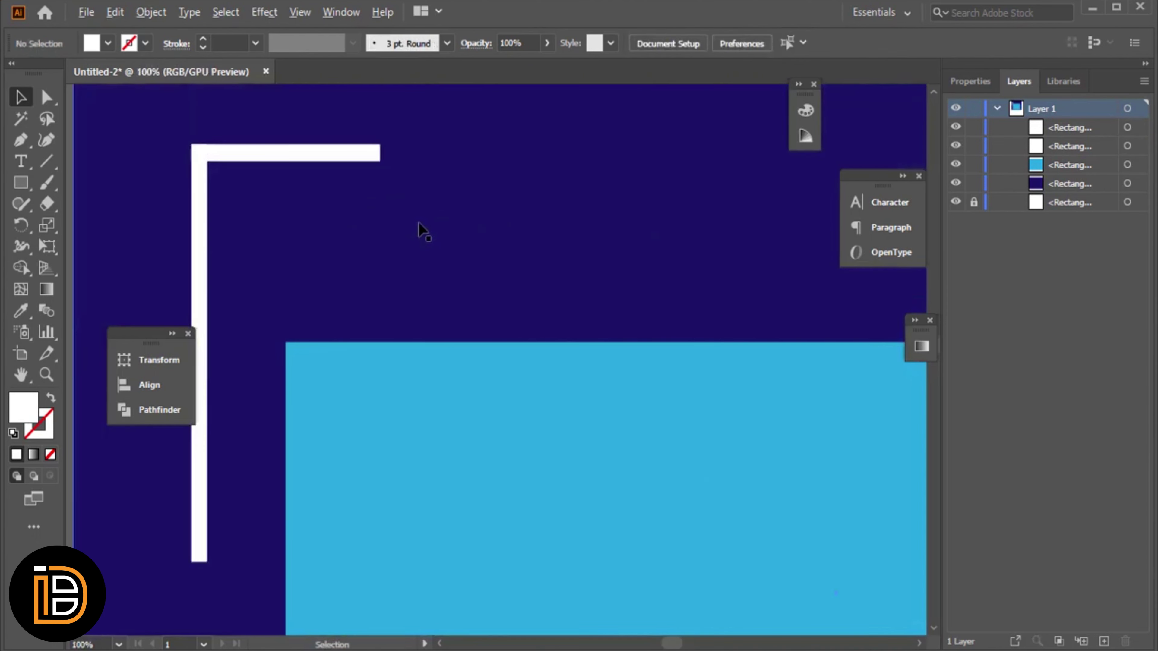
scroll(420, 228, "left", 1)
scroll(419, 227, "left", 3)
scroll(420, 228, "down", 3)
scroll(422, 230, "down", 1)
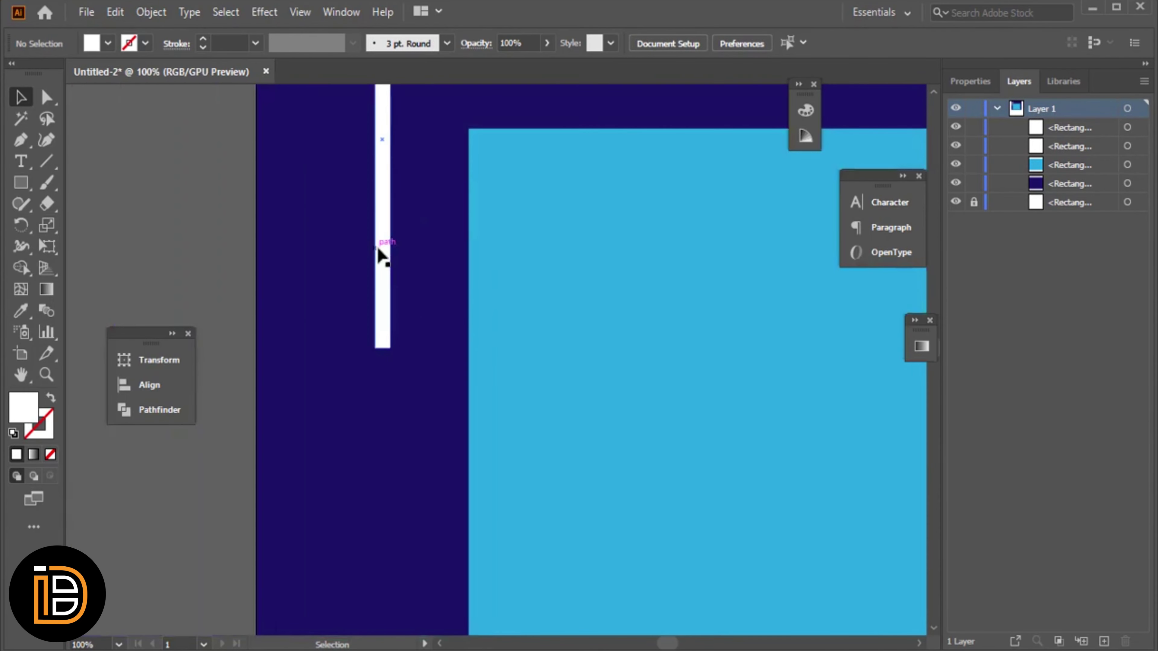
left_click(377, 246)
scroll(401, 315, "up", 2)
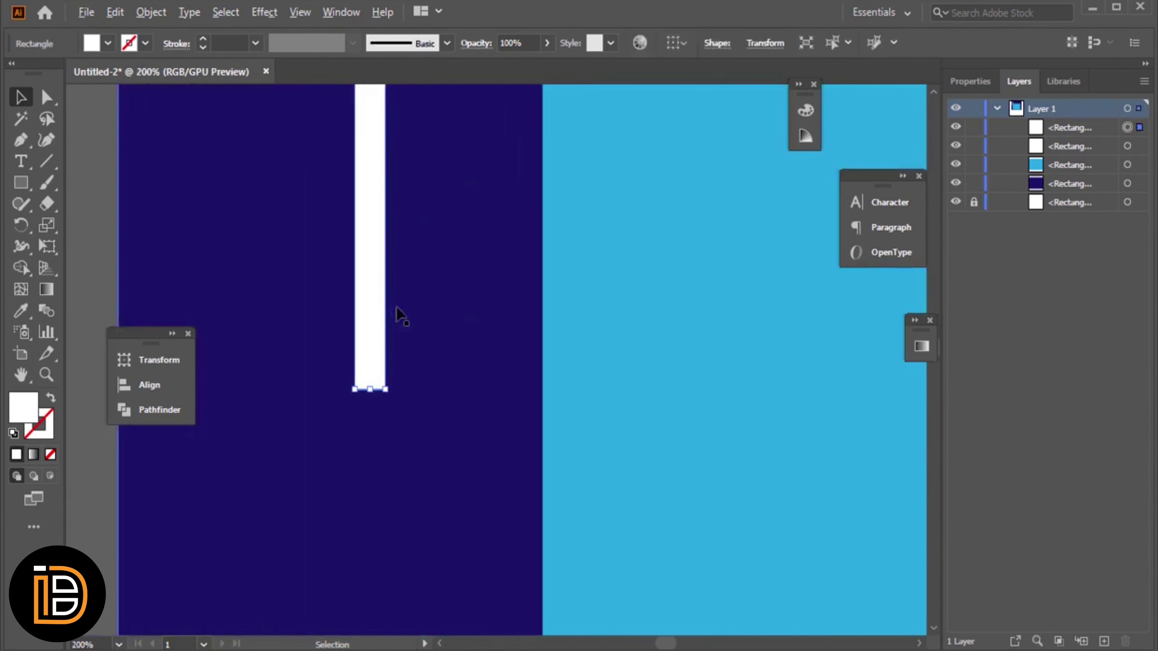
mouse_move(369, 390)
left_mouse_down()
mouse_move(372, 424)
mouse_move(370, 277)
left_mouse_up()
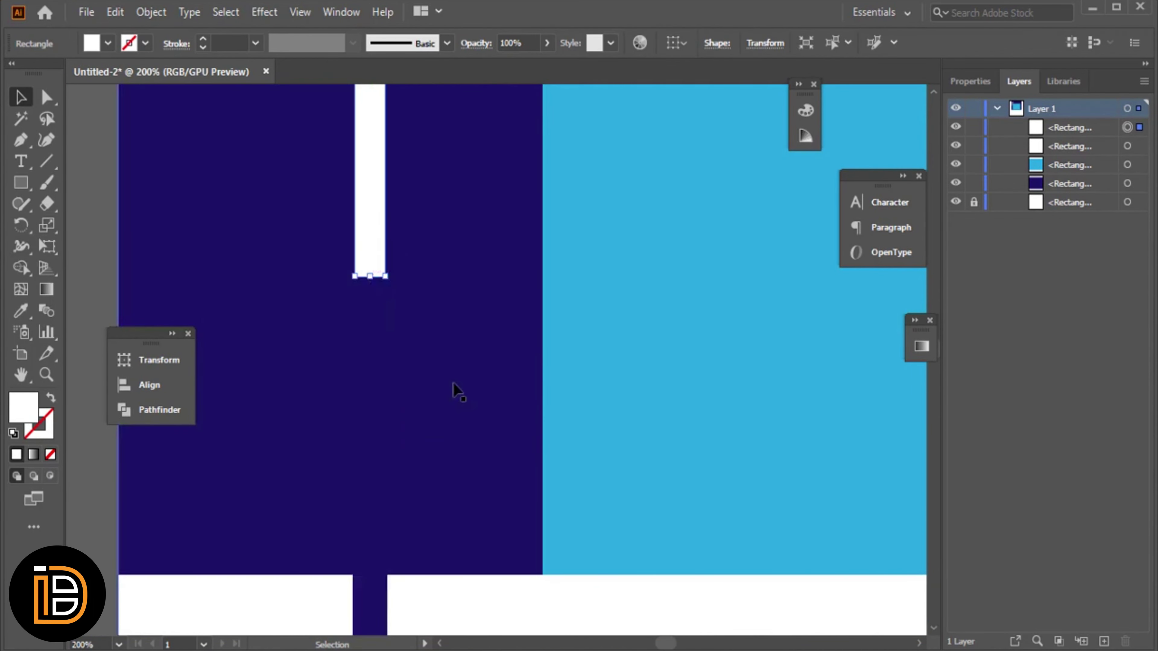
Lengthen the vertical white bar downward, briefly entering and leaving isolation mode
scroll(457, 390, "down", 2)
scroll(455, 390, "down", 2)
left_click_drag(444, 385, 339, 175)
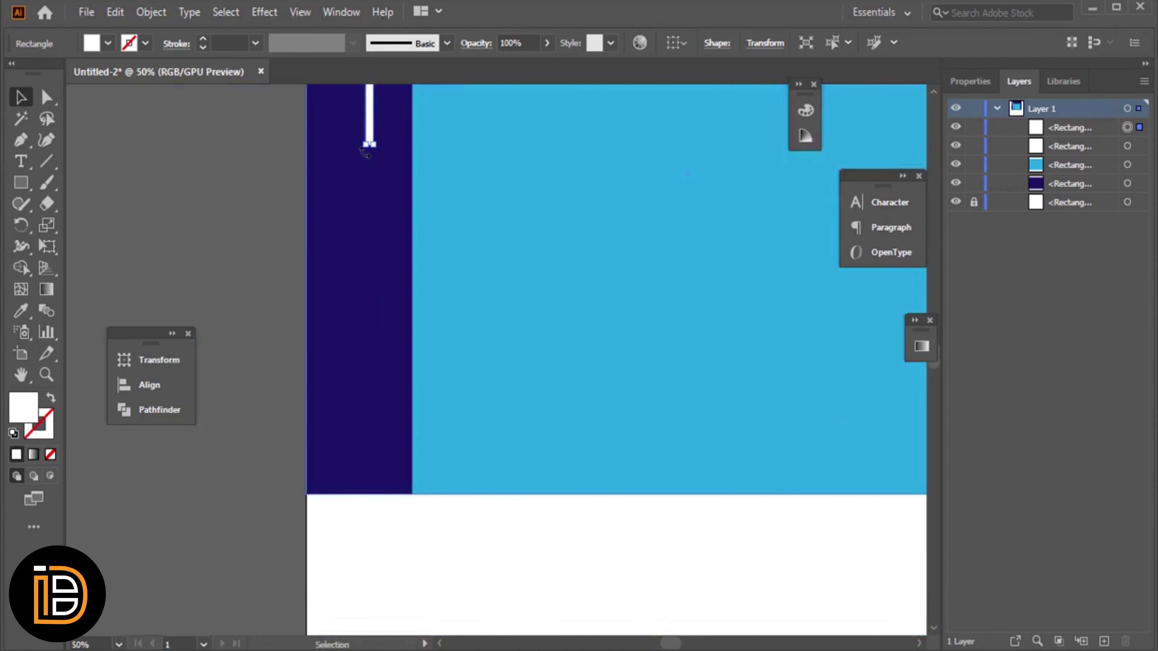
scroll(364, 152, "up", 3)
left_click_drag(370, 131, 370, 245)
left_click(210, 267)
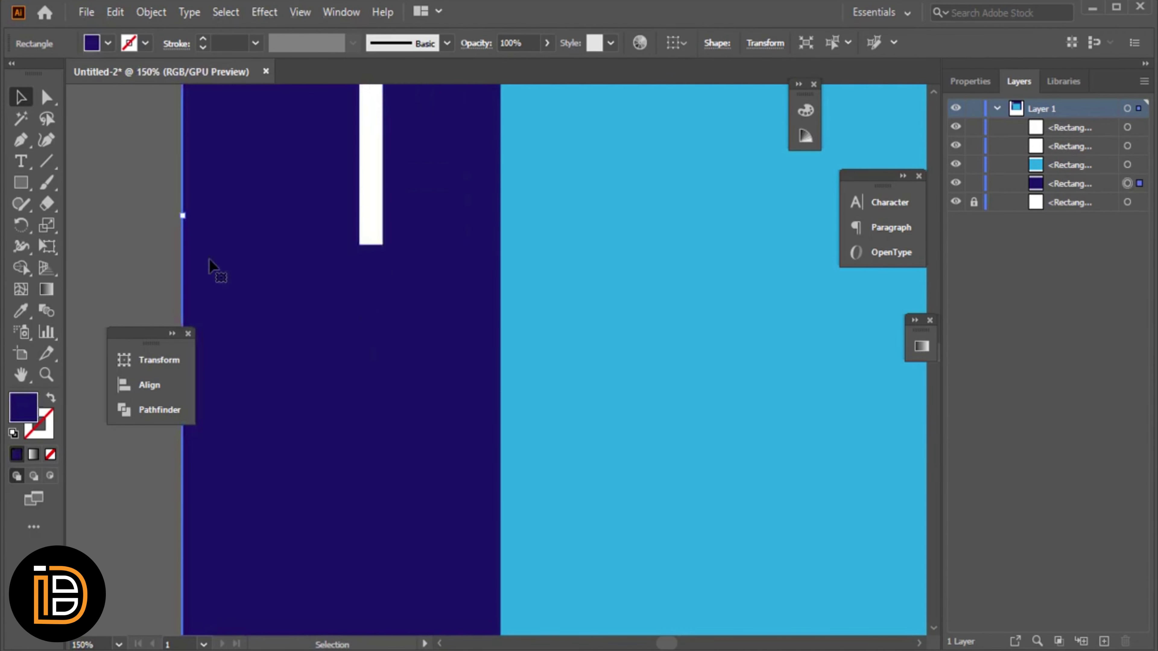
double_click(366, 197)
double_click(355, 246)
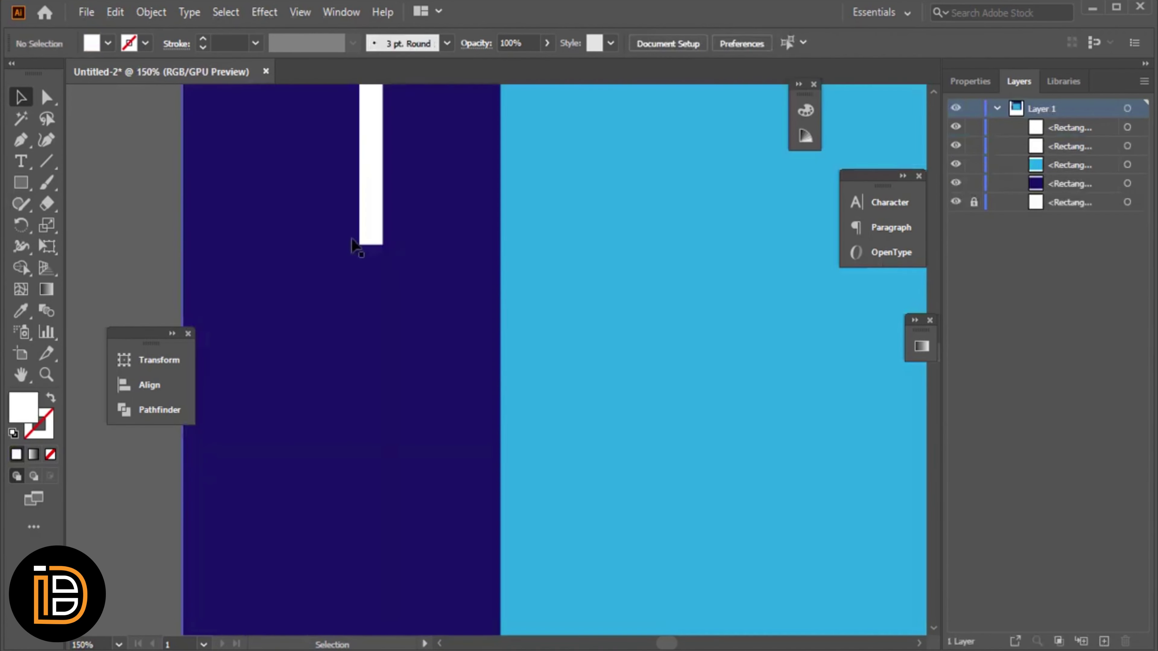
Check the bar's exact dimensions and readjust its bottom length, undoing a wrong change
scroll(360, 239, "up", 2)
scroll(361, 239, "up", 2)
left_click(387, 244)
key("shift+F8")
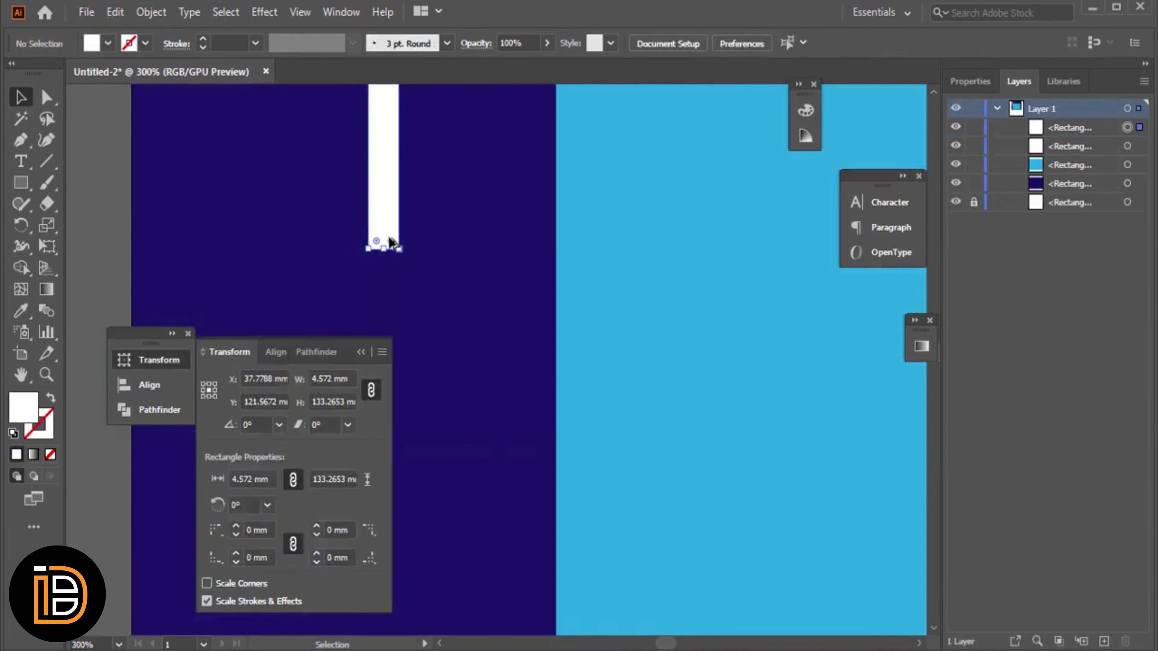
scroll(391, 242, "down", 2)
mouse_move(388, 245)
left_mouse_down()
mouse_move(385, 201)
mouse_move(387, 509)
left_mouse_up()
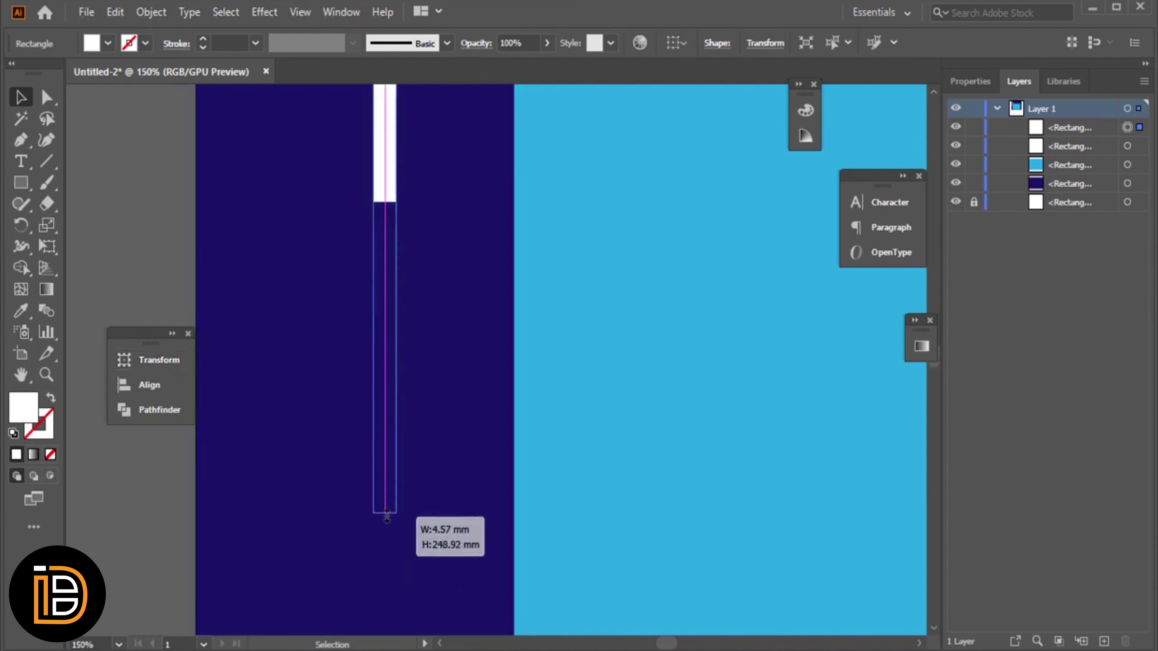
key("ctrl+z")
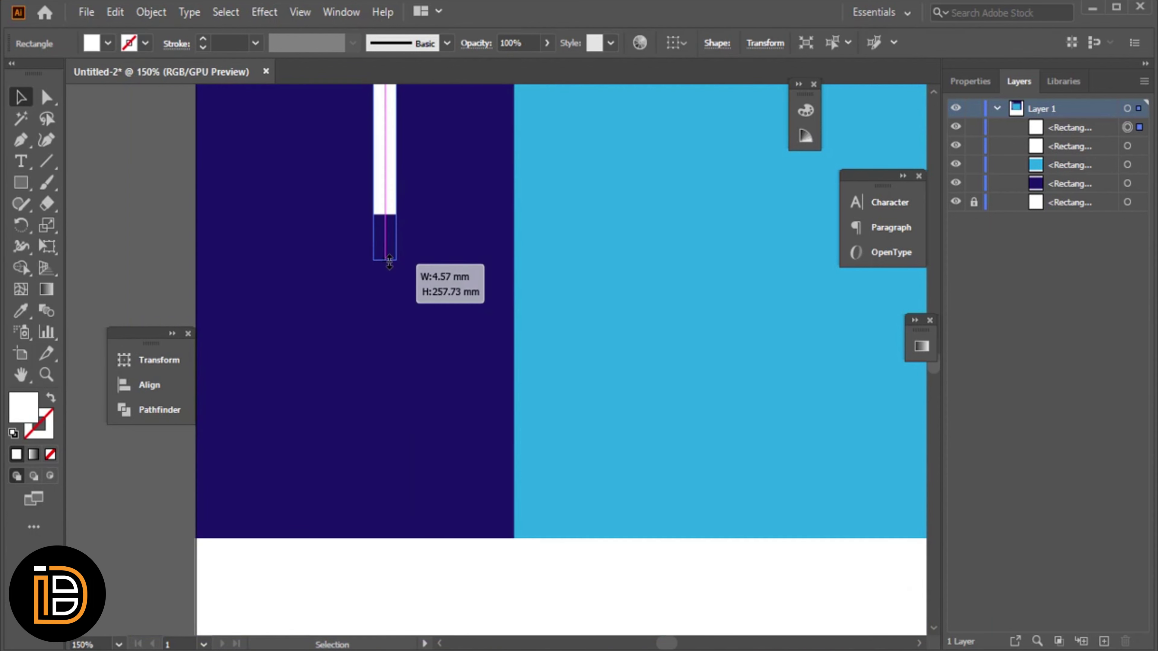
left_click_drag(388, 212, 385, 259)
Nudge both white bars slightly left with the arrow key
scroll(570, 255, "down", 5)
mouse_move(576, 251)
left_mouse_down()
mouse_move(367, 413)
mouse_move(398, 409)
left_mouse_up()
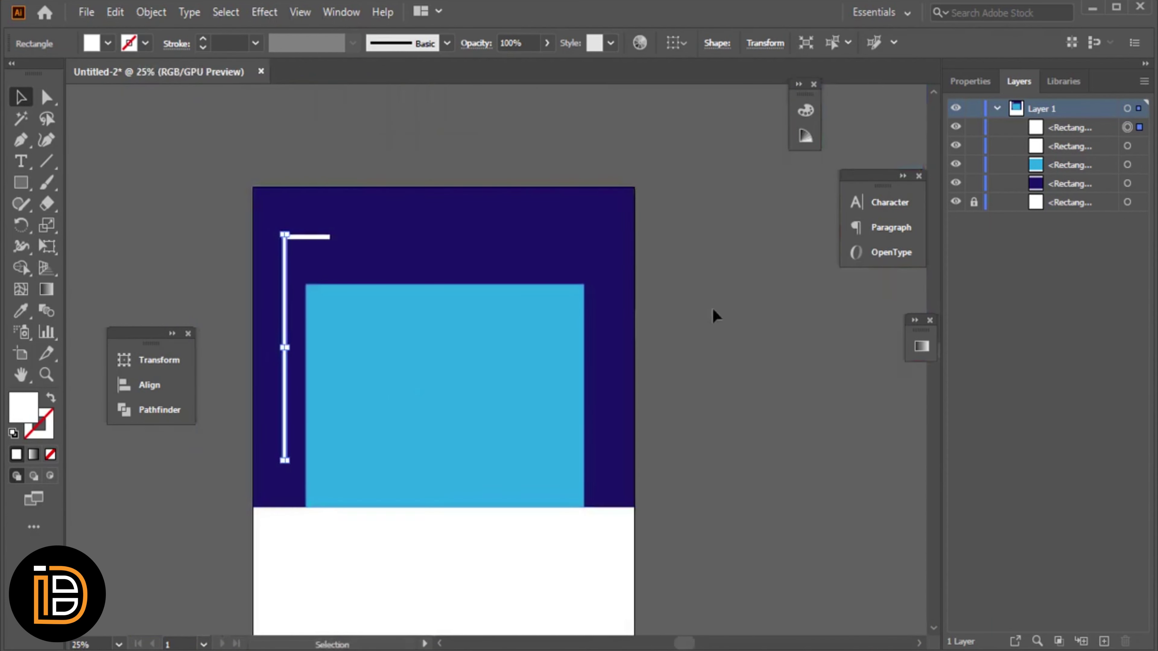
left_click(638, 315)
scroll(301, 279, "up", 1)
left_click(275, 280)
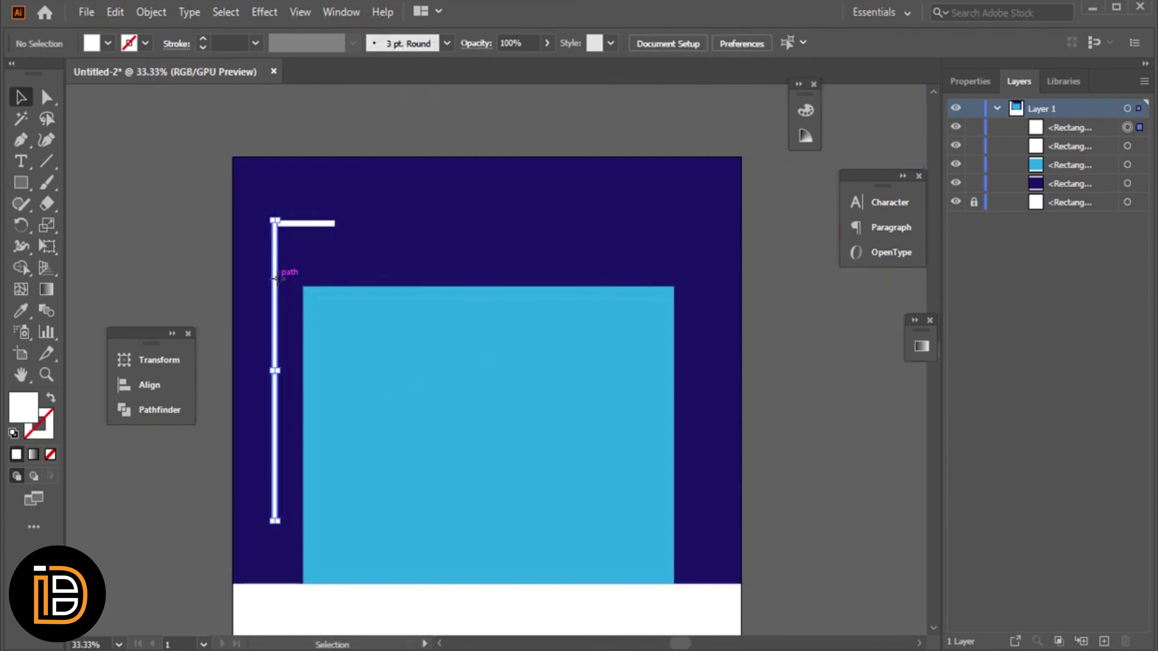
left_click(310, 225, "shift")
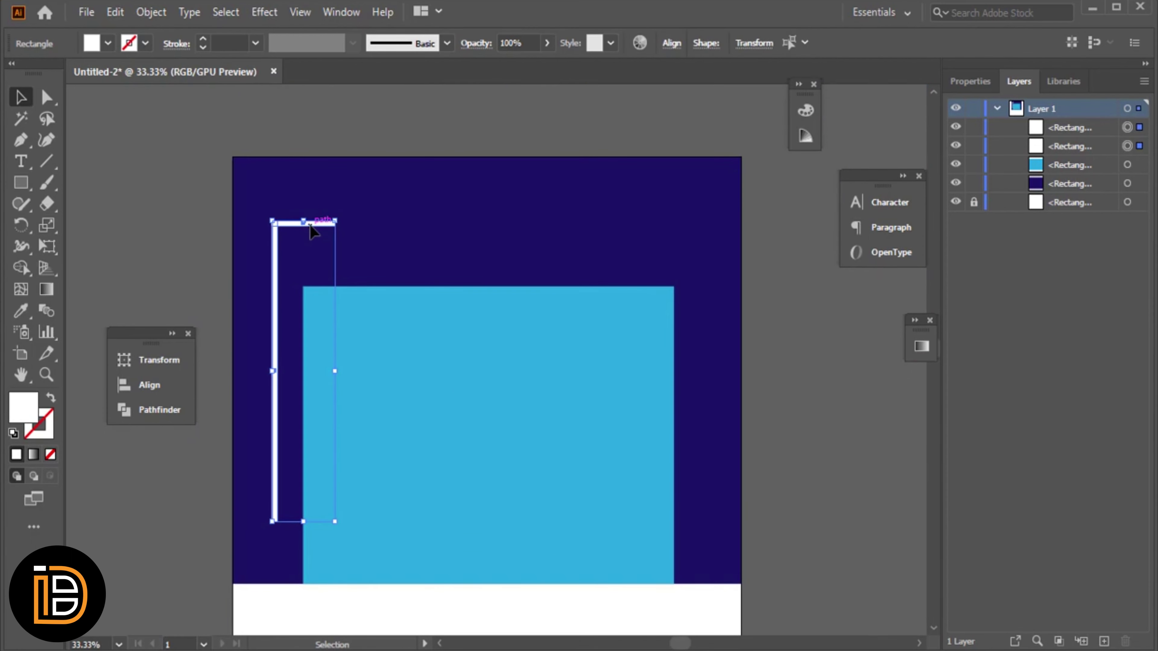
key("Left")
key("ctrl+shift+a")
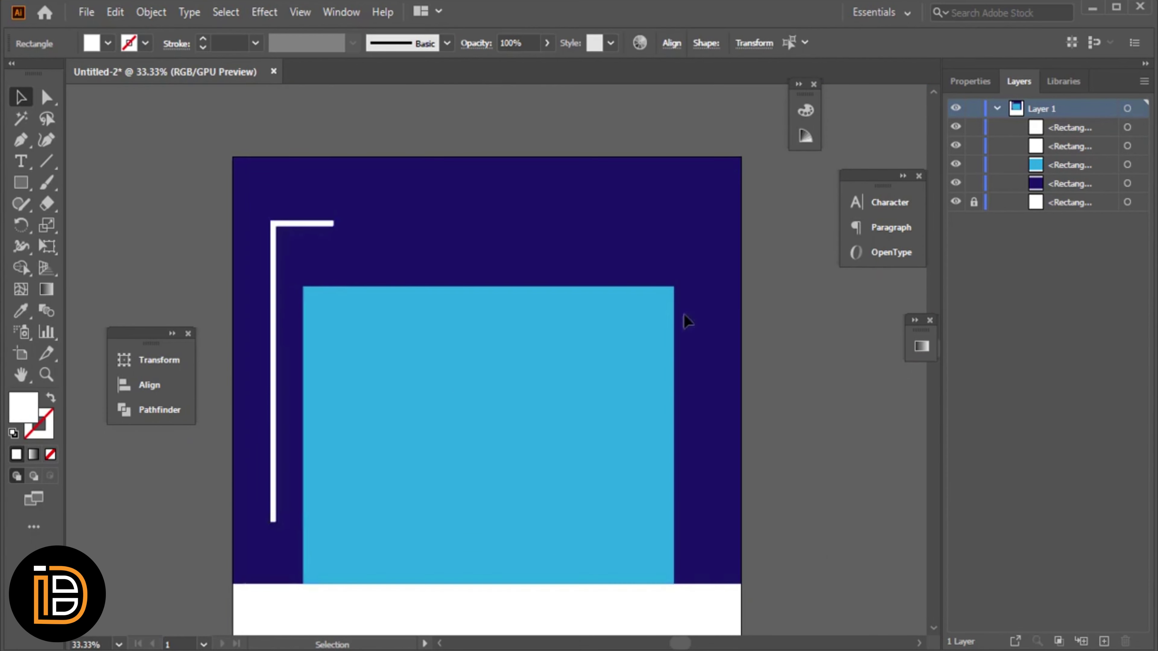
Nudge the horizontal bar up and stretch the vertical bar up to meet it
scroll(392, 240, "up", 1)
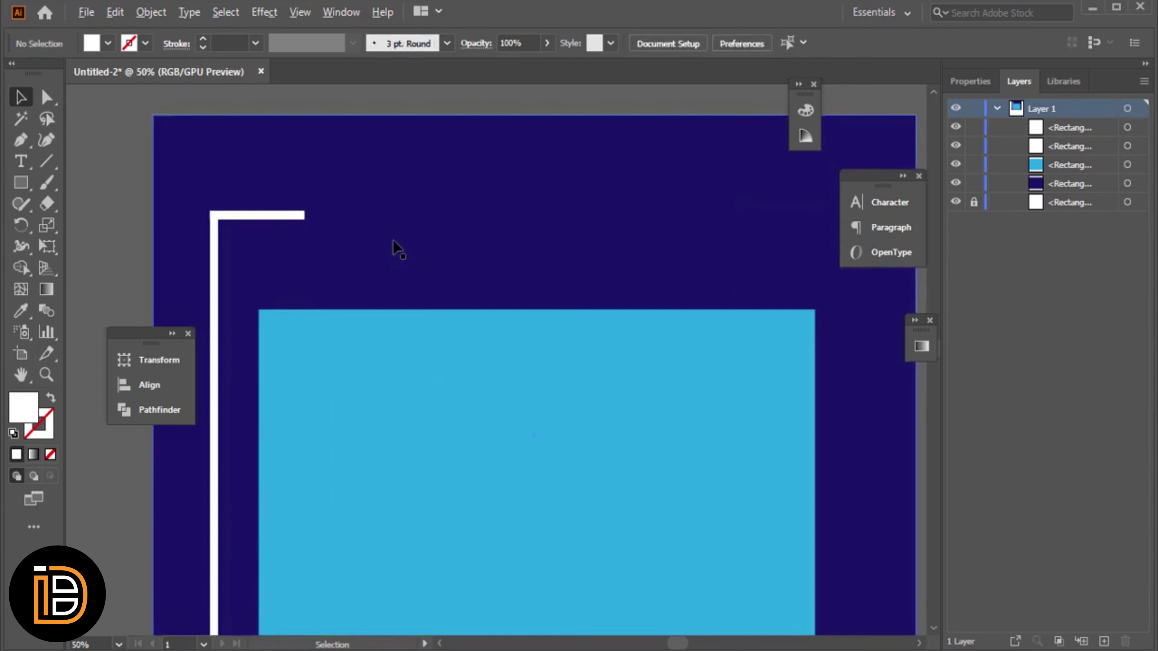
left_click(276, 217)
key("Up")
key("Up")
key("Up")
key("Up")
key("Up")
key("Up")
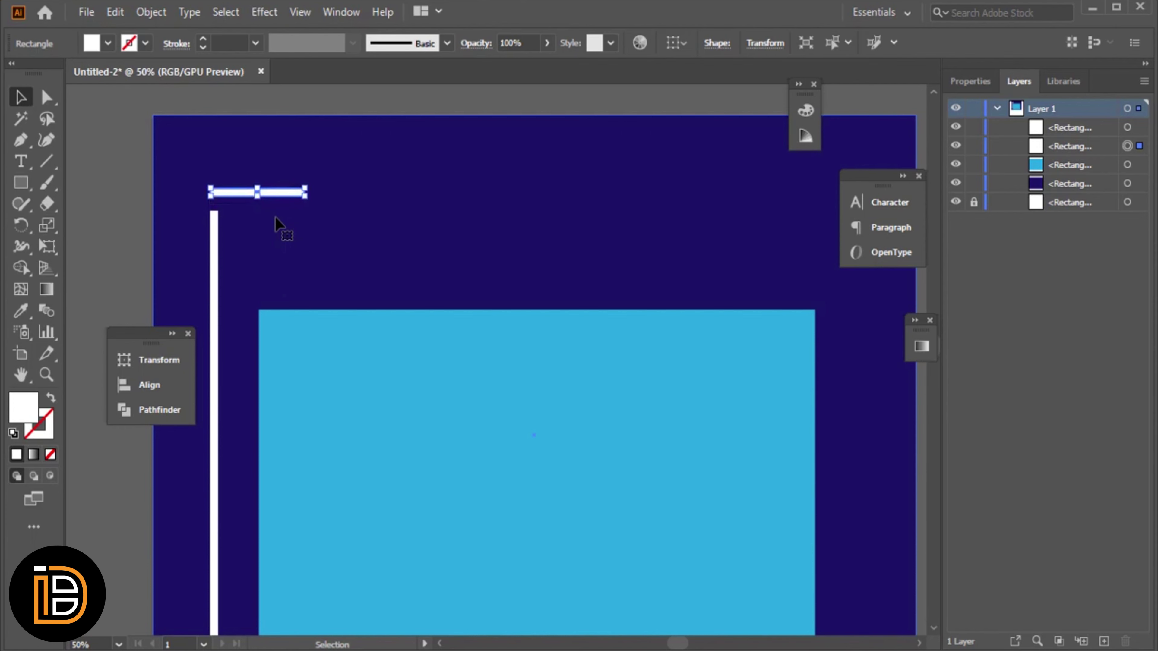
scroll(264, 224, "up", 2)
left_click(170, 211)
scroll(171, 210, "up", 2)
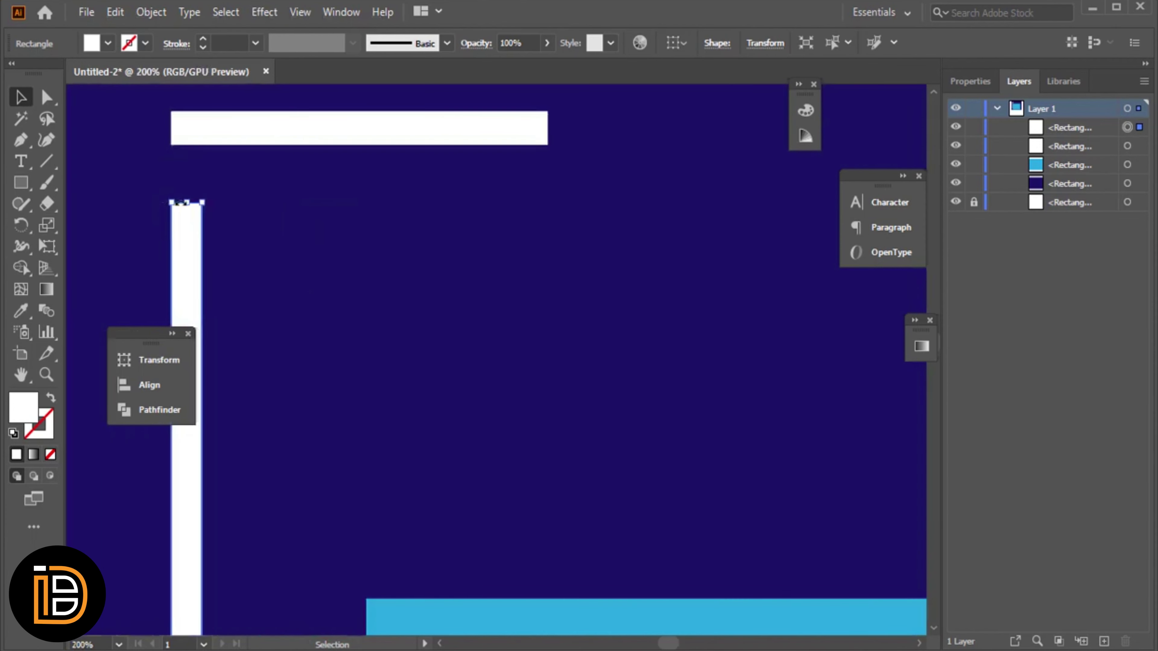
left_click_drag(187, 204, 185, 113)
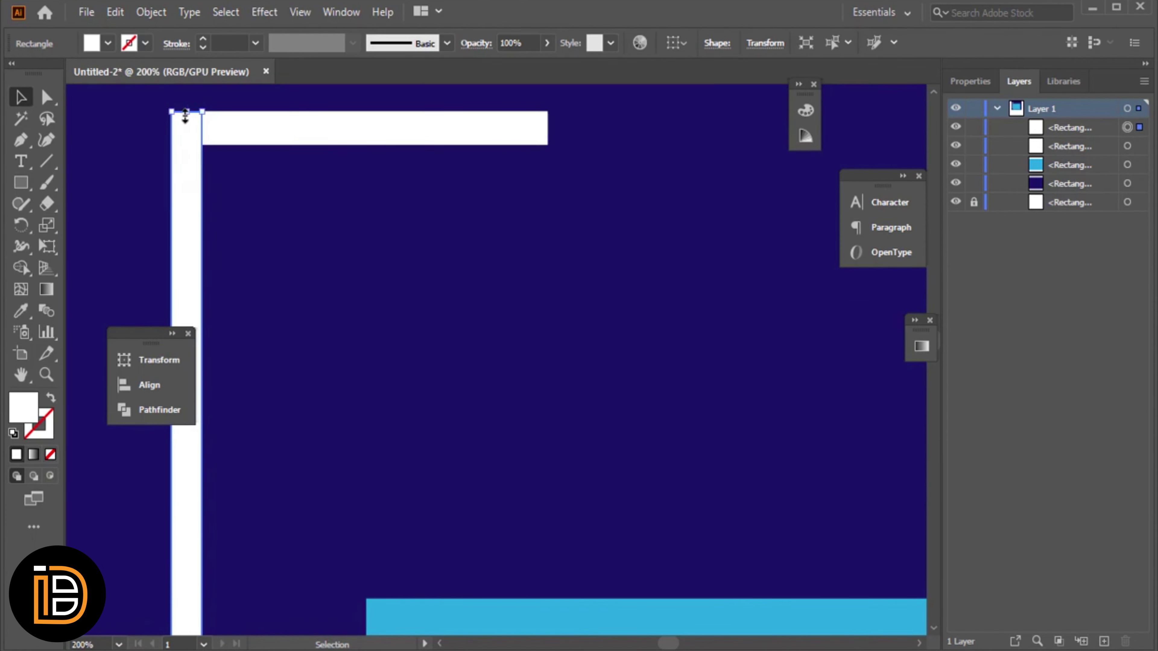
Select the horizontal and vertical white bars together
left_click(502, 312)
scroll(537, 254, "down", 3)
scroll(682, 232, "down", 1)
scroll(550, 245, "right", 3)
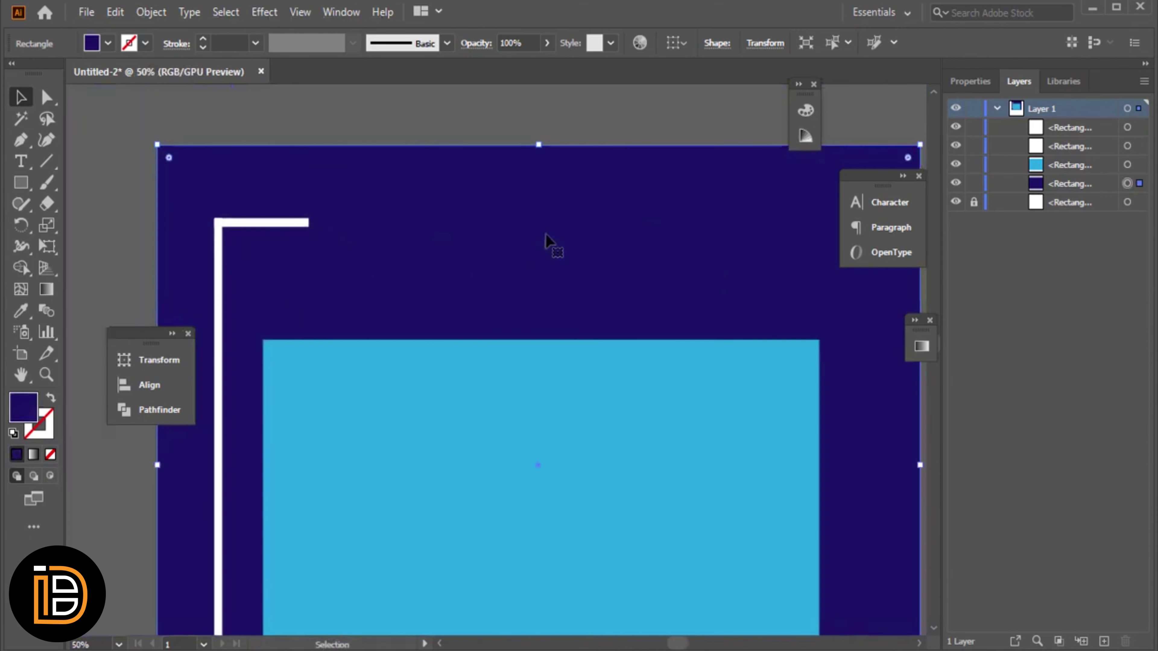
scroll(428, 242, "down", 1)
left_click(370, 226)
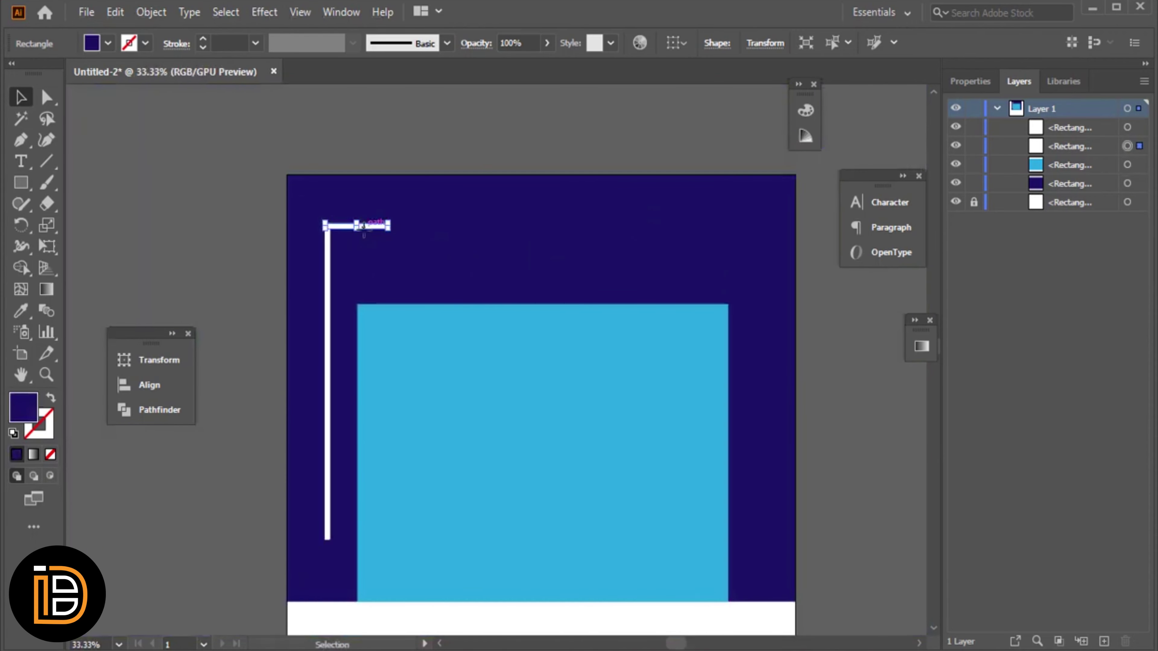
left_click(326, 284, "shift")
Try merging the two white bars into one shape, then undo the merge
left_click(164, 417)
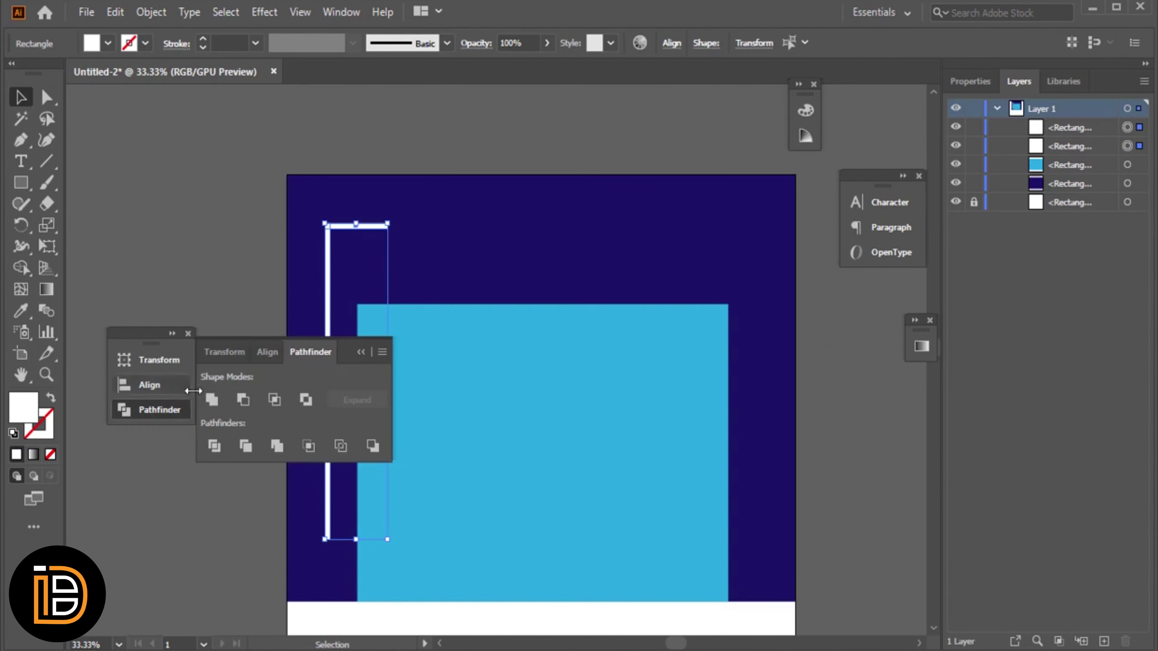
left_click(211, 400)
left_click(205, 217)
left_click(369, 354)
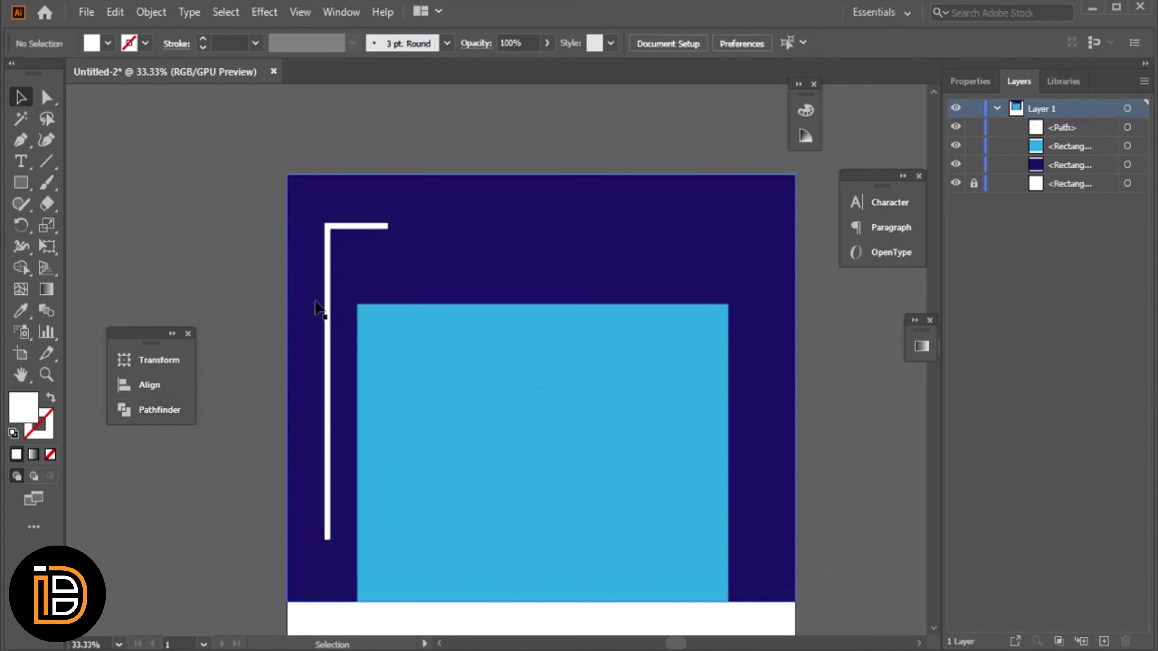
left_click(327, 290)
right_click(328, 291)
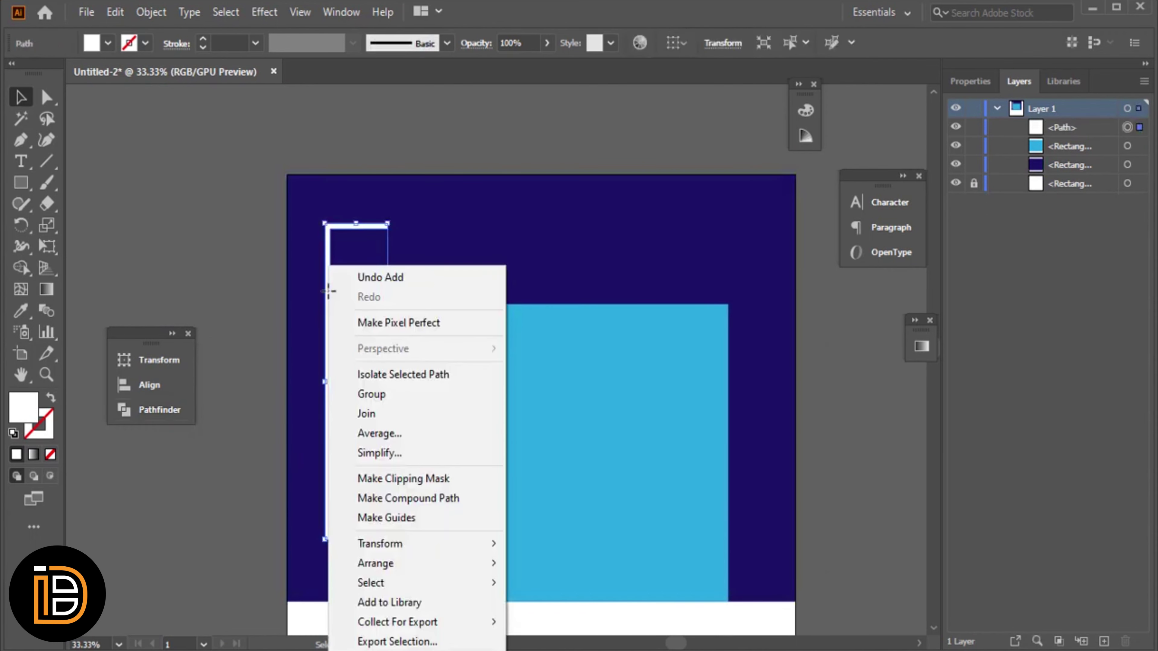
left_click(228, 245)
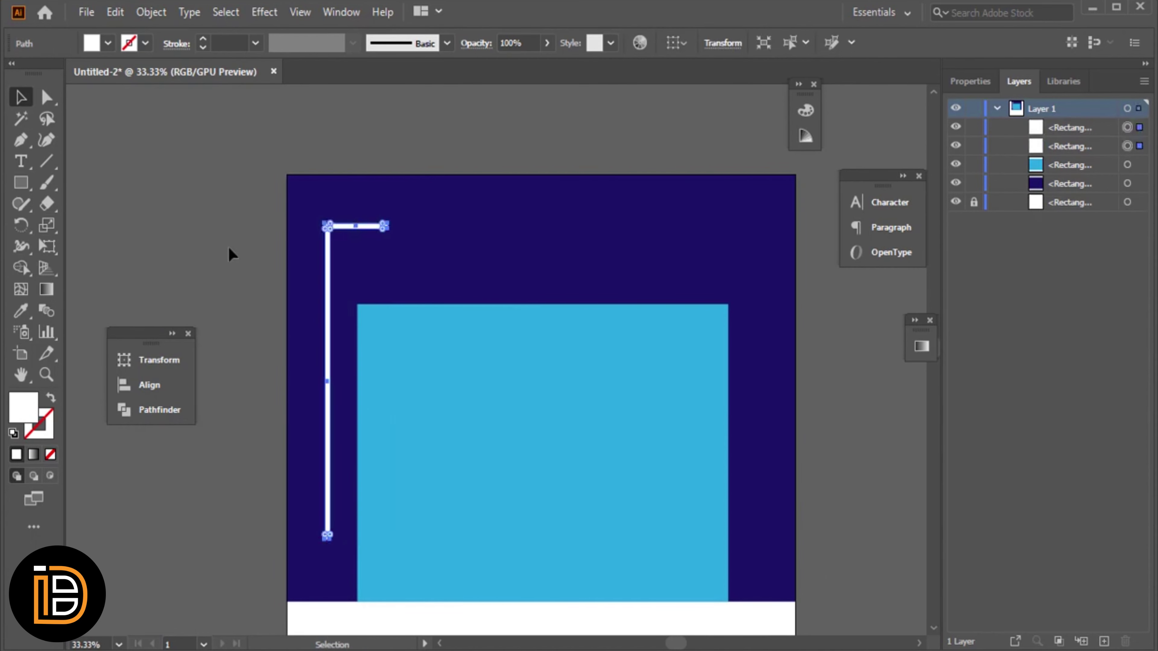
key("ctrl+z")
key("ctrl+z")
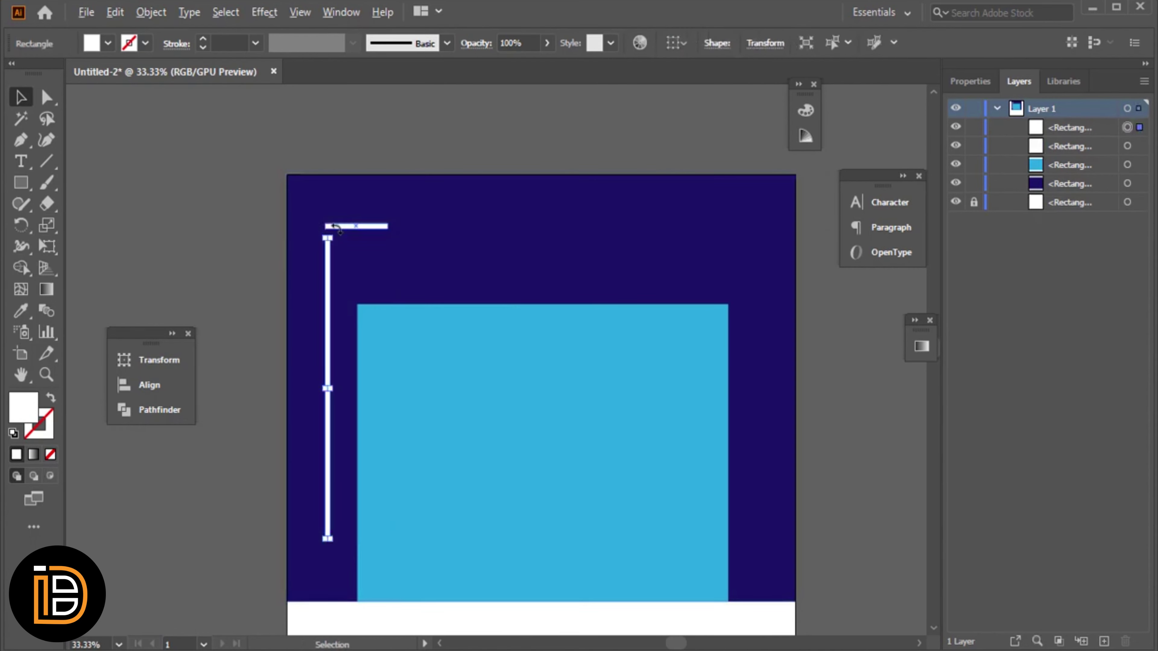
Extend the vertical bar up to meet the horizontal bar
scroll(337, 227, "up", 6)
left_click_drag(255, 316, 254, 180)
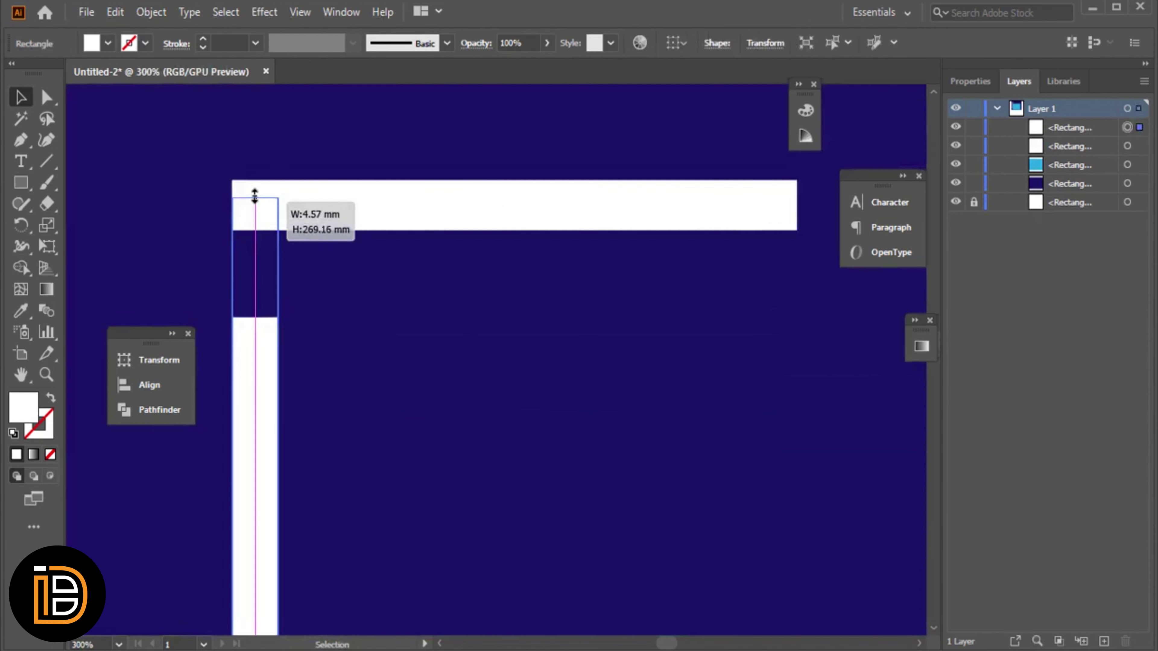
scroll(182, 235, "down", 4)
scroll(182, 235, "down", 1)
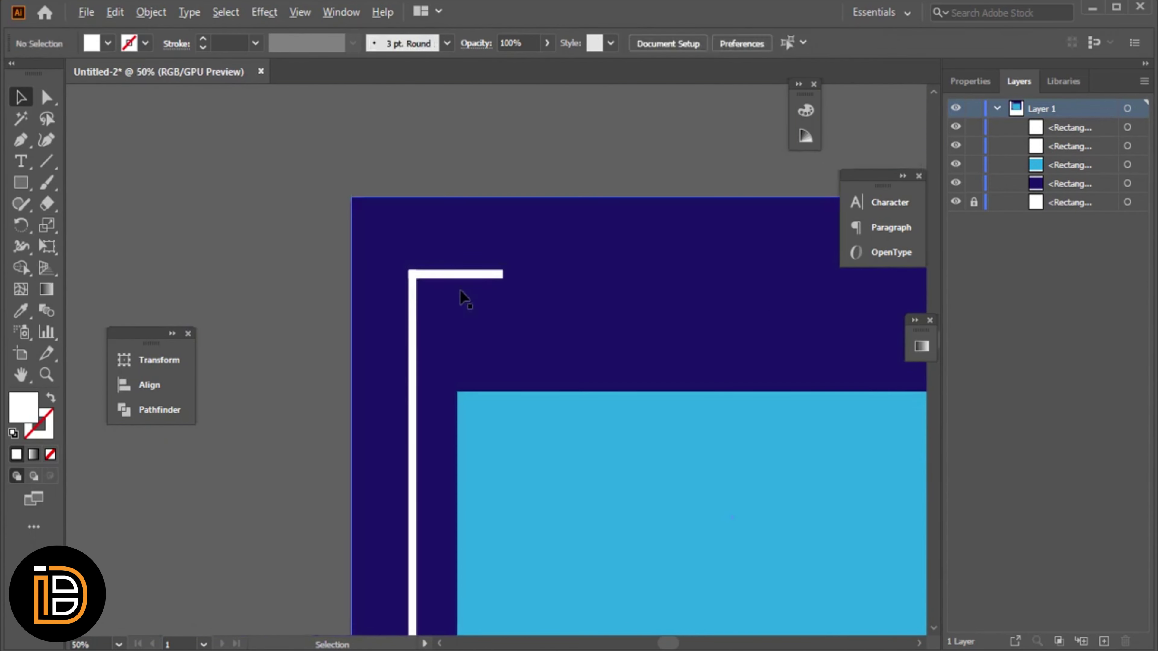
Group both white bars into a single L-shaped bracket
left_click(456, 274)
left_click(412, 317, "shift")
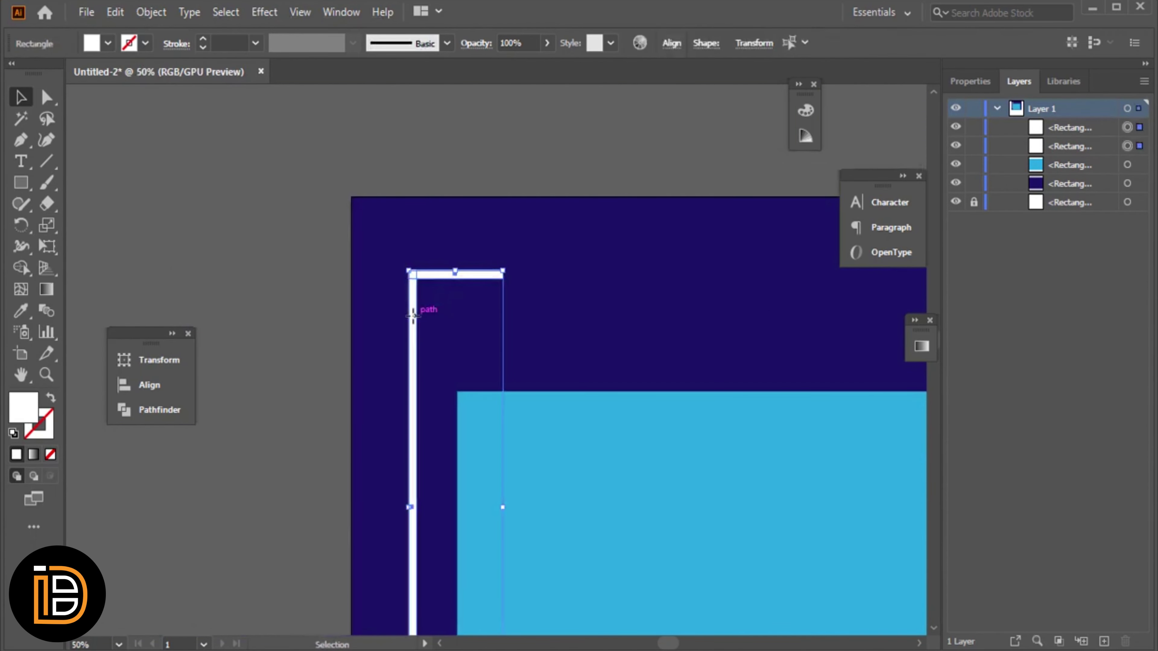
right_click(413, 315)
left_click(473, 394)
left_click(243, 224)
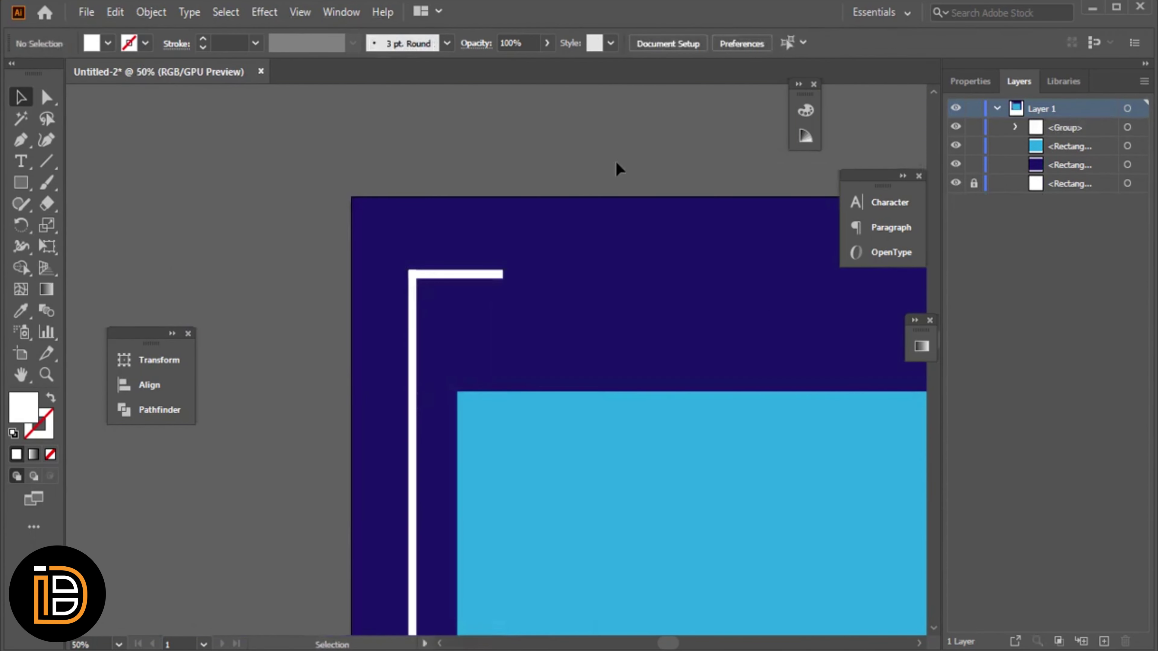
scroll(362, 121, "right", 3)
scroll(395, 142, "right", 1)
scroll(395, 142, "down", 1)
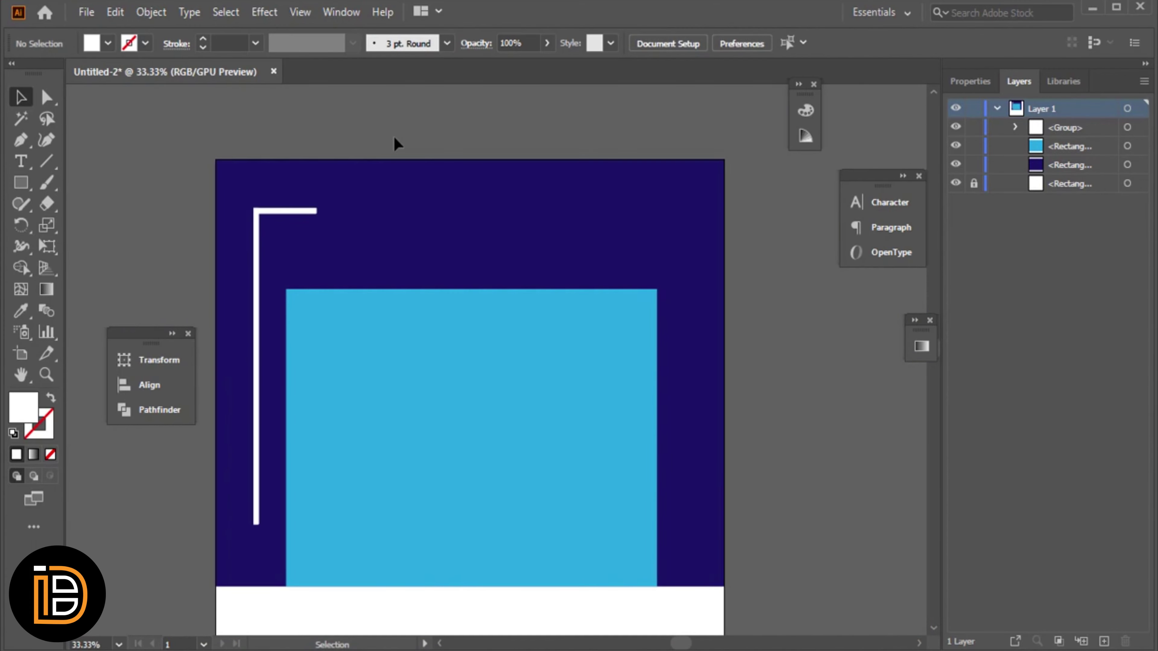
Duplicate the L bracket, reflect it across the vertical axis, and place it at the navy block's top-right
left_click(256, 240)
mouse_move(256, 241)
left_mouse_down()
mouse_move(479, 247)
mouse_move(269, 266)
mouse_move(671, 261)
left_mouse_up()
right_click(671, 258)
mouse_move(724, 459)
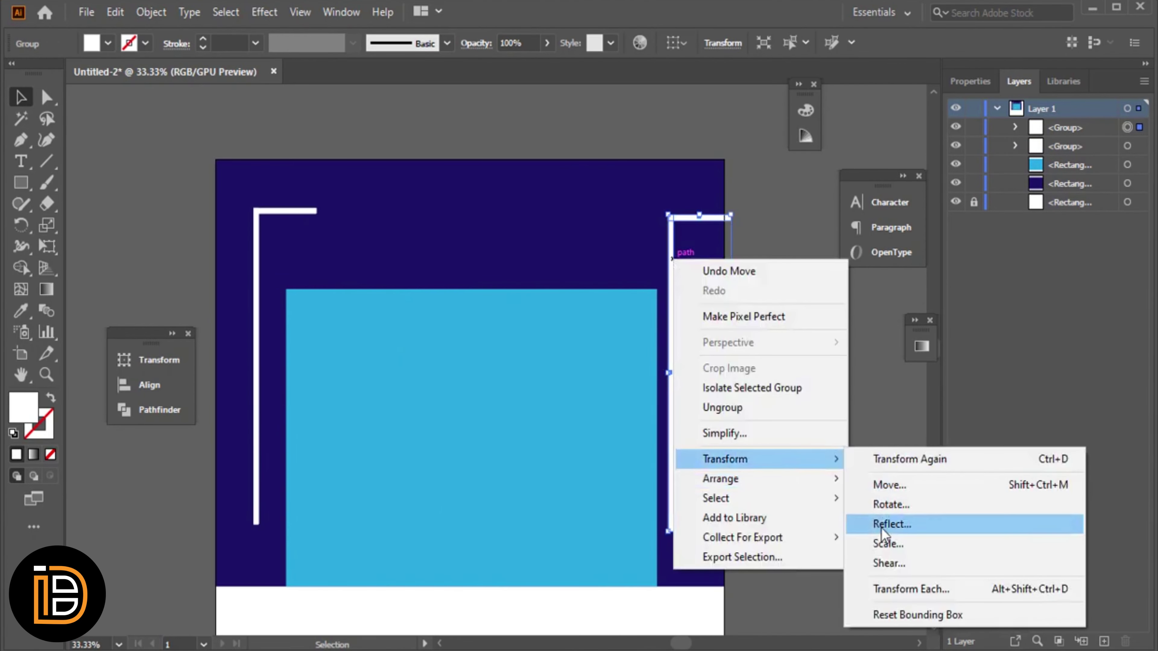
left_click(881, 525)
left_click(895, 478)
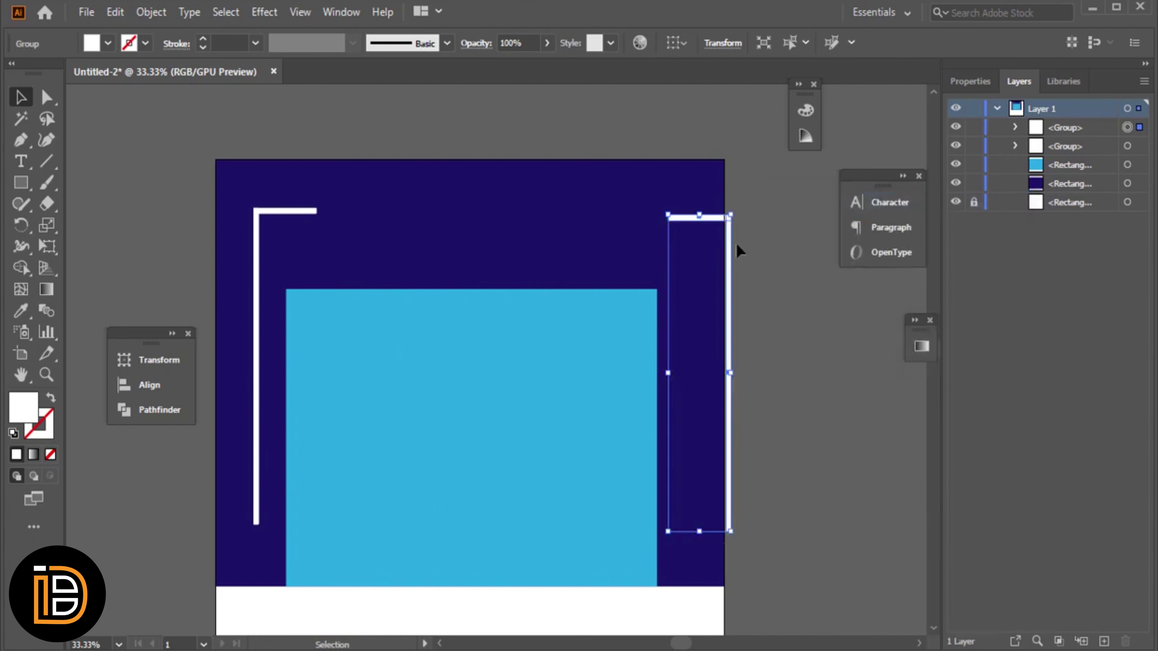
left_click_drag(716, 223, 688, 217)
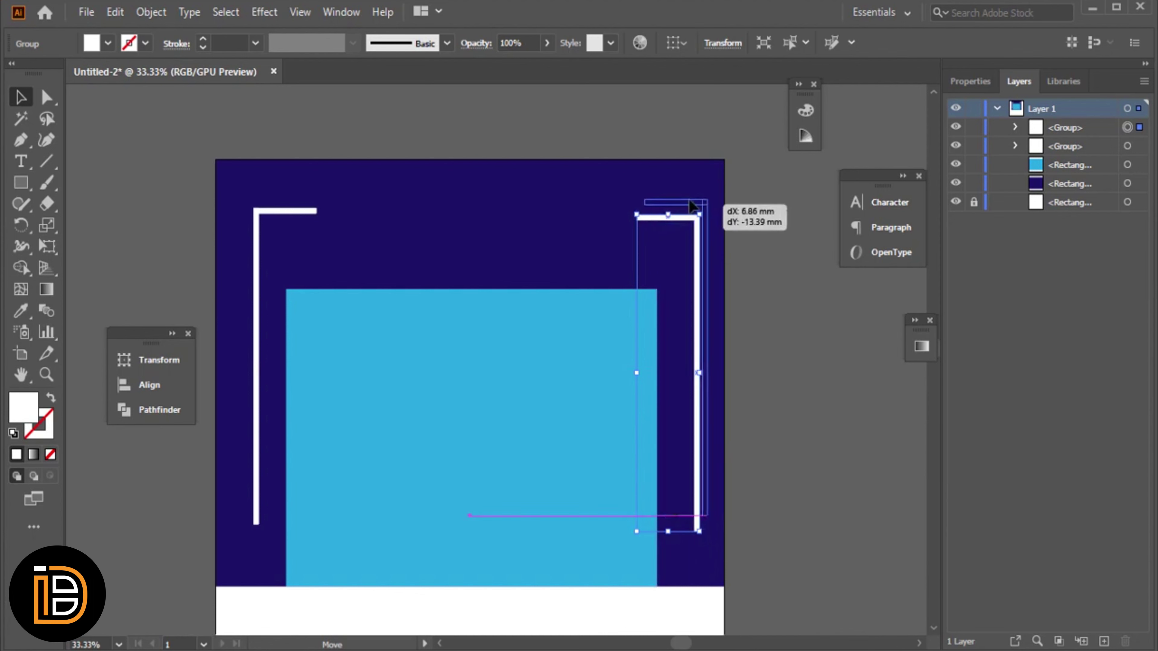
left_click_drag(688, 216, 679, 222)
left_click(819, 316)
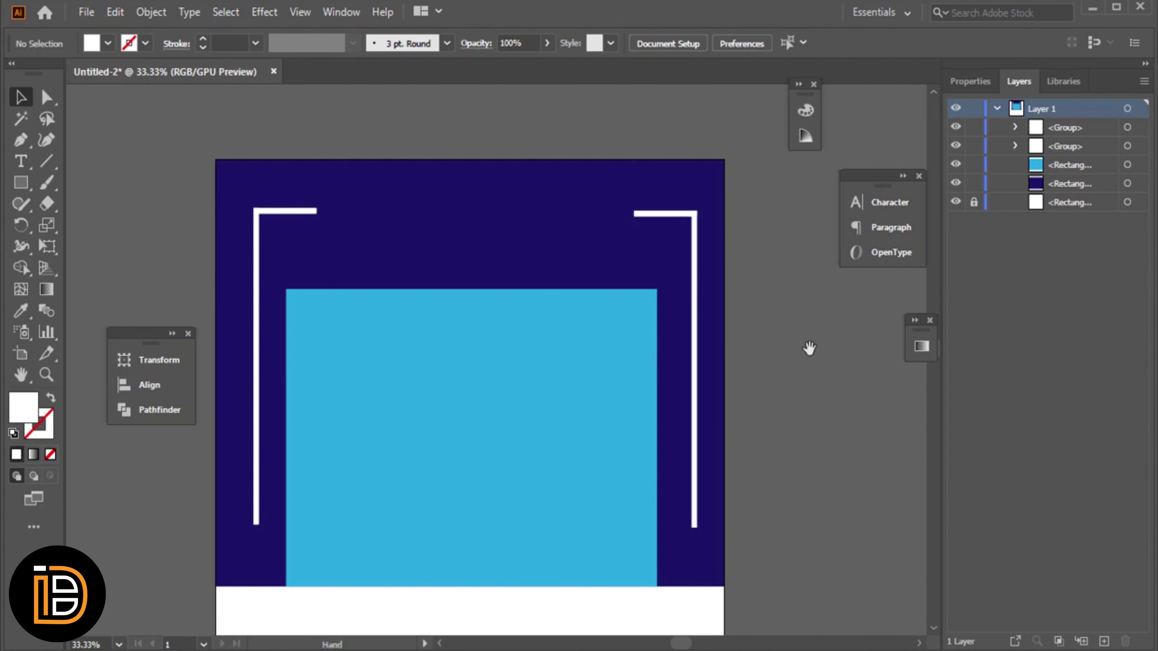
Nudge the right corner bracket slightly left and compare it with the left bracket
left_click_drag(796, 321, 843, 350)
left_click(743, 269)
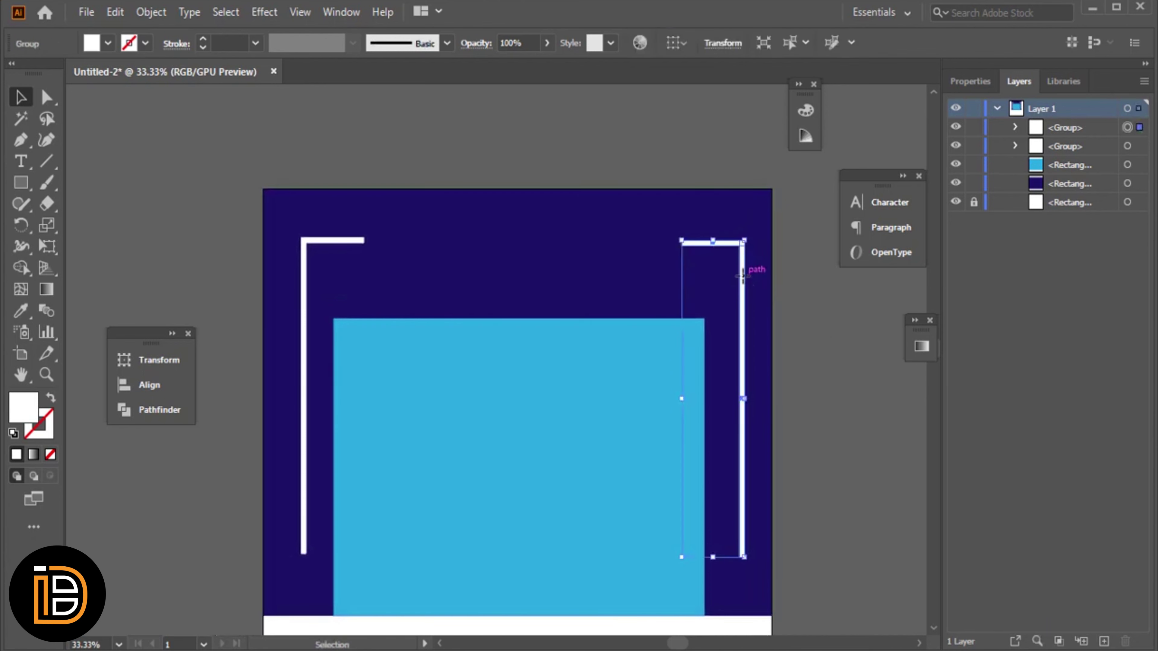
left_click_drag(743, 275, 740, 275)
left_click(840, 330)
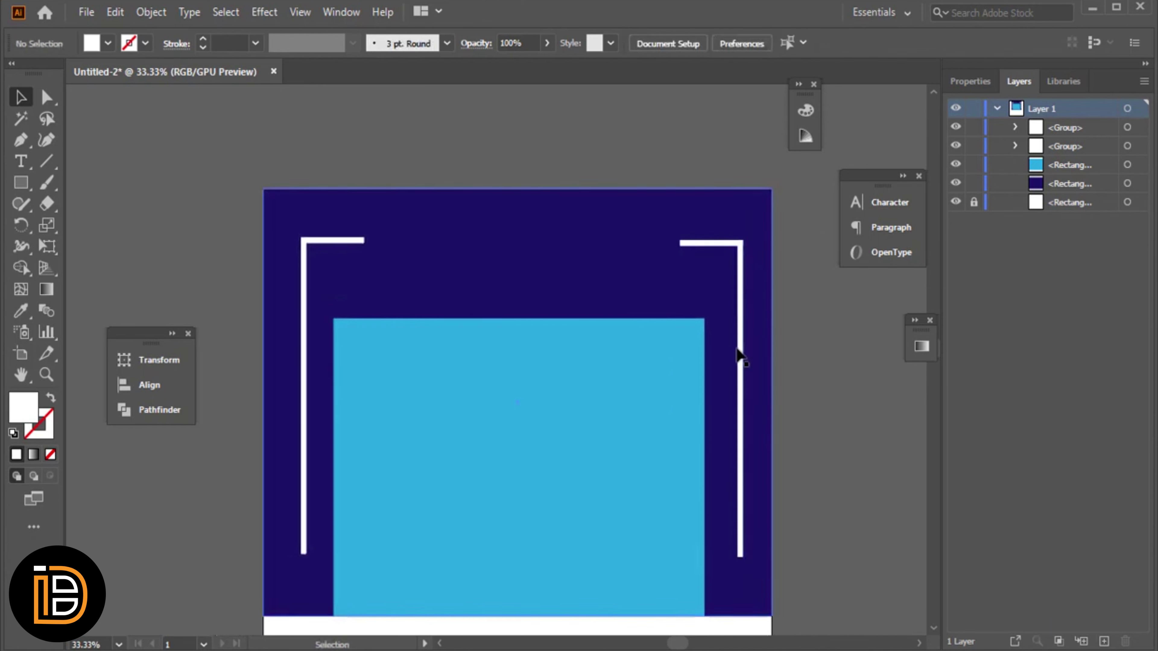
left_click(737, 345)
left_click(886, 437)
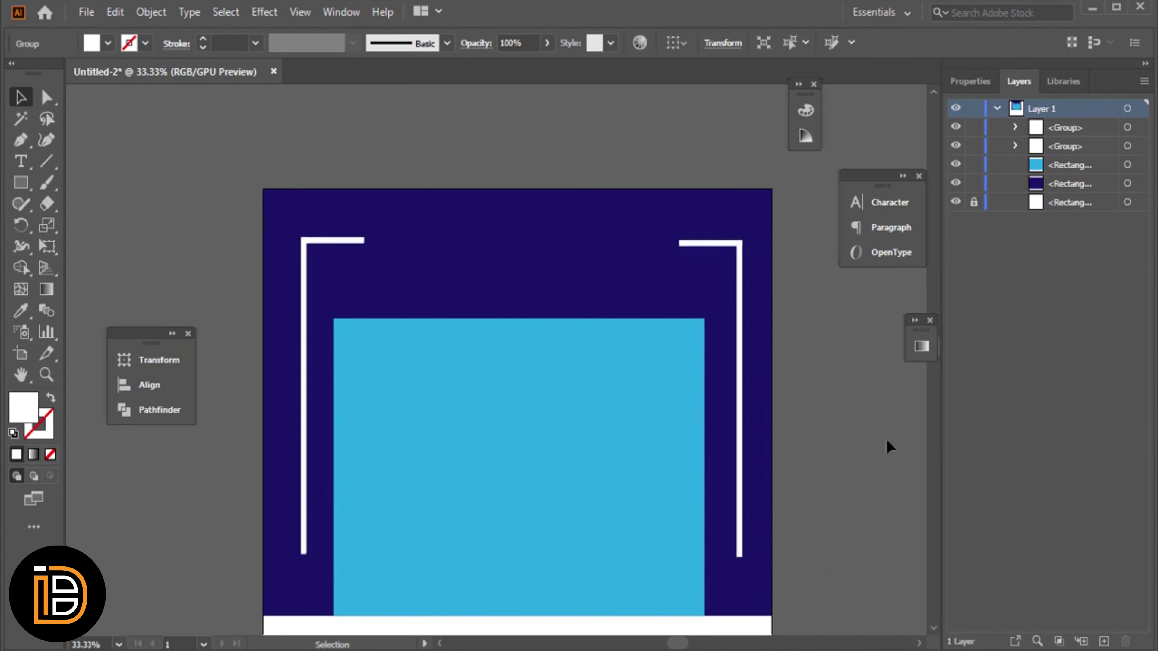
left_click(302, 351)
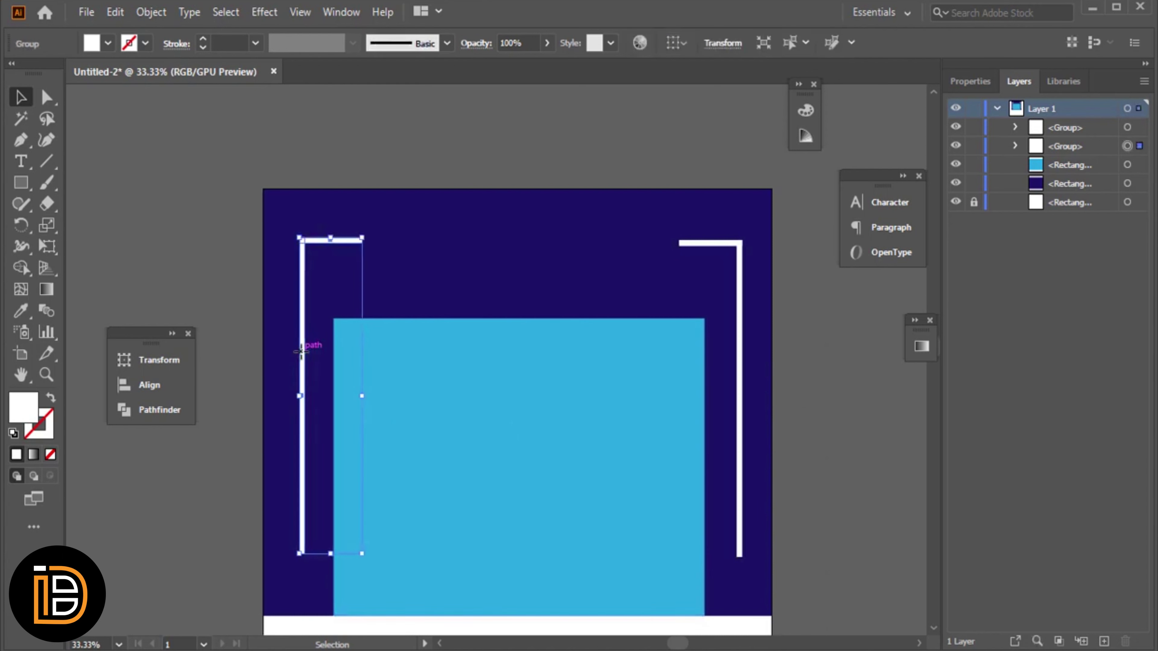
left_click(776, 367)
left_click(738, 305)
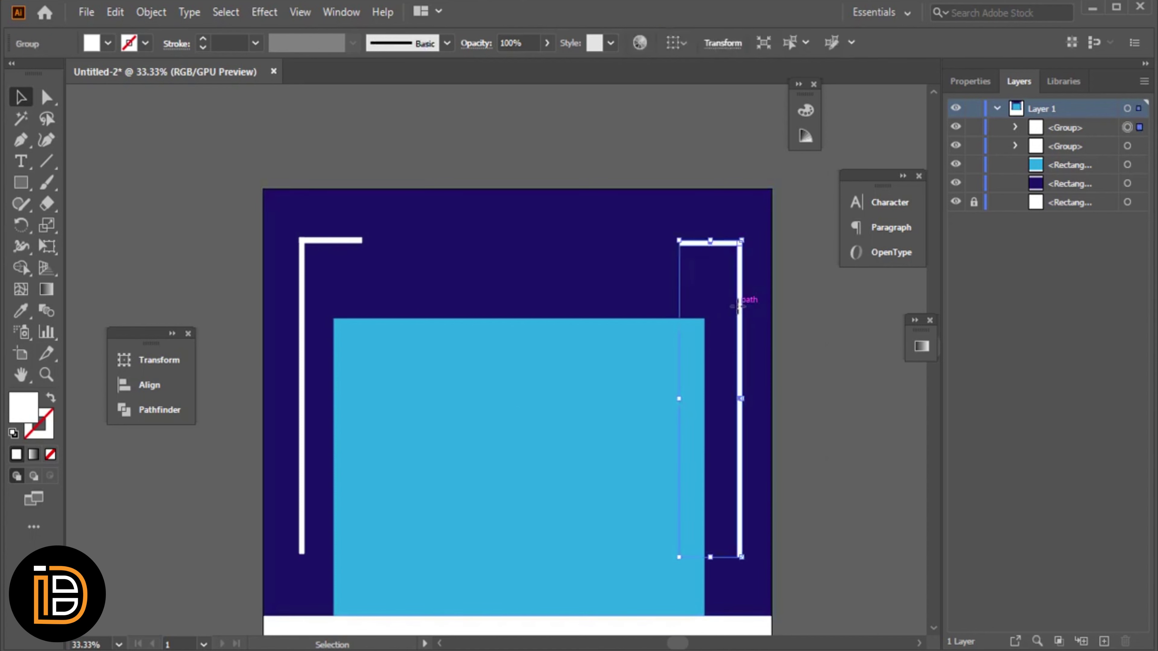
left_click(790, 354)
Zoom out and drag the right bracket to line up with the left one
key("ctrl+minus")
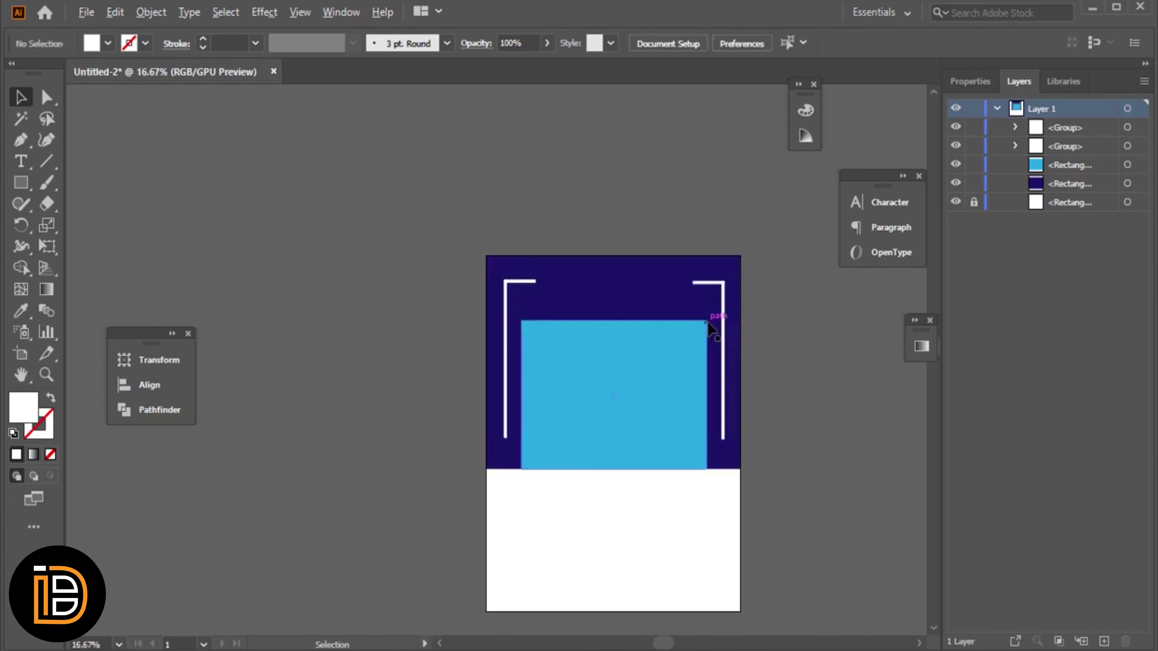
left_click_drag(825, 440, 692, 359)
scroll(584, 362, "up", 1)
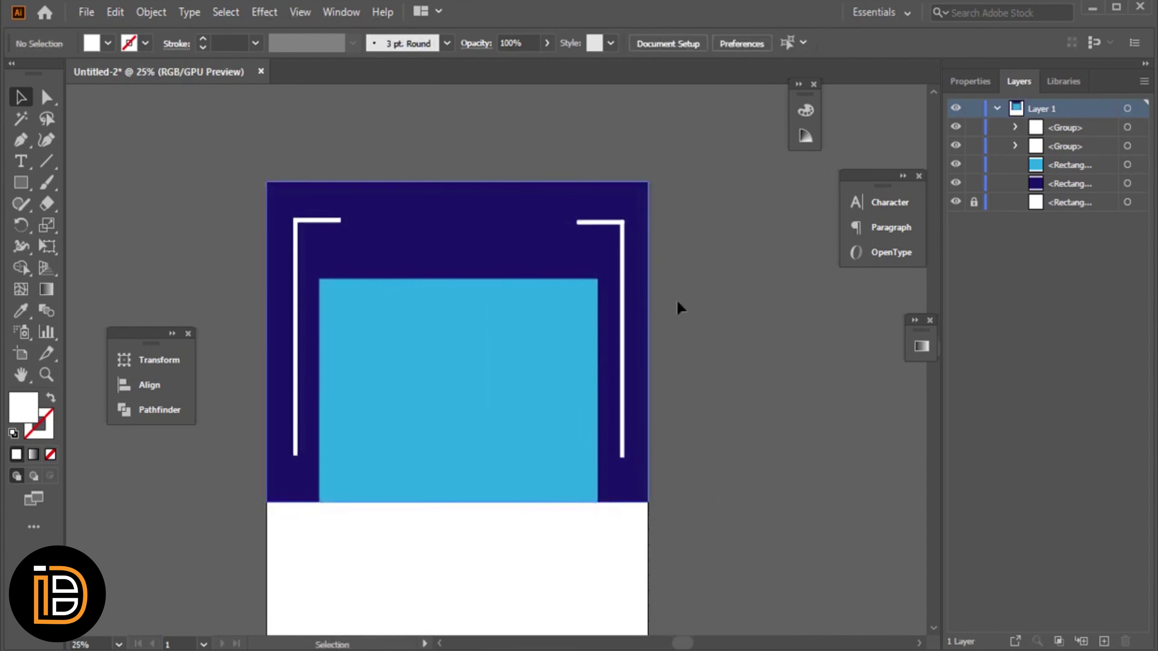
left_click_drag(679, 308, 739, 322)
scroll(599, 299, "up", 2)
left_click_drag(553, 235, 692, 248)
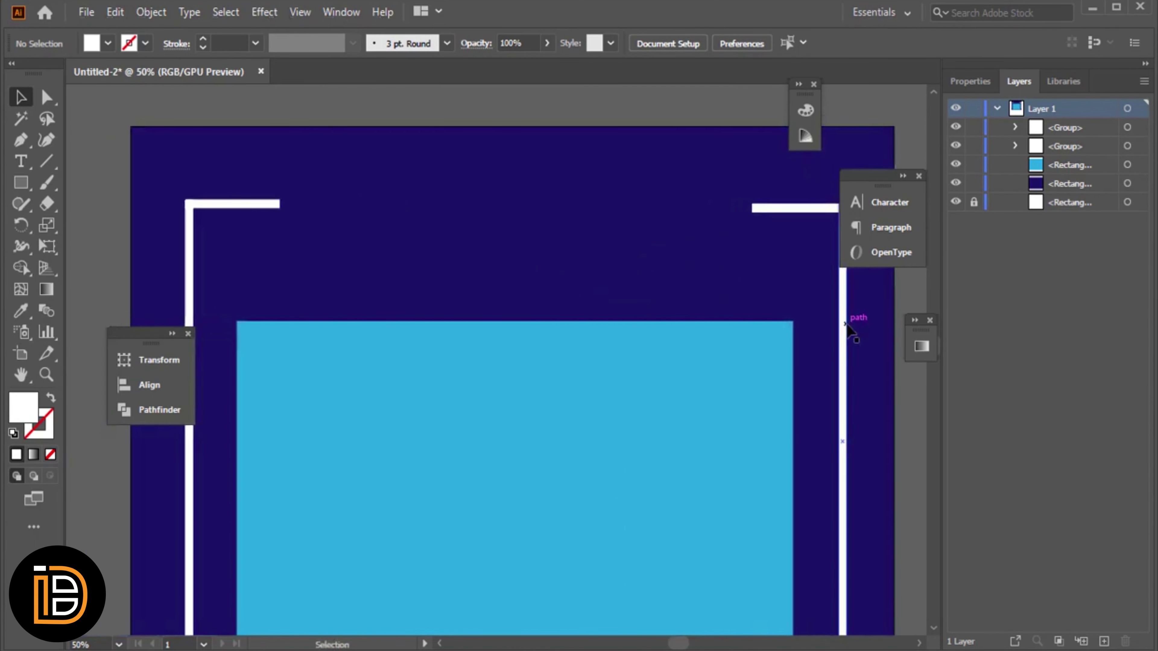
left_click_drag(846, 329, 847, 325)
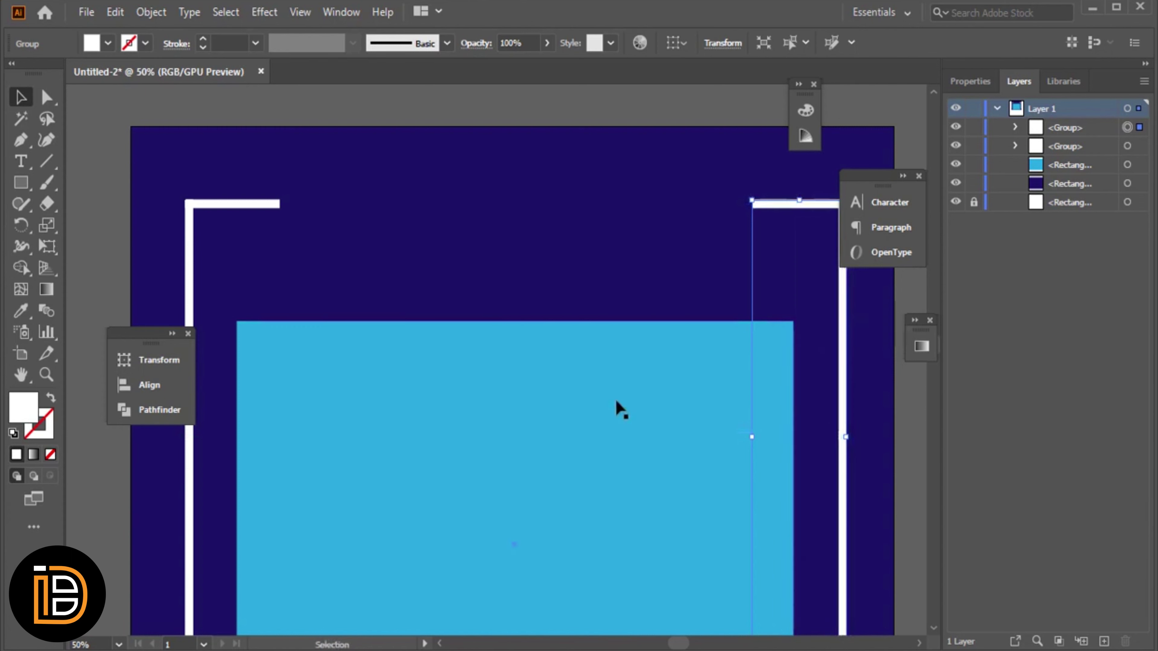
Nudge the right bracket group further left so it mirrors the left bracket
left_click(582, 352)
key("ctrl+minus")
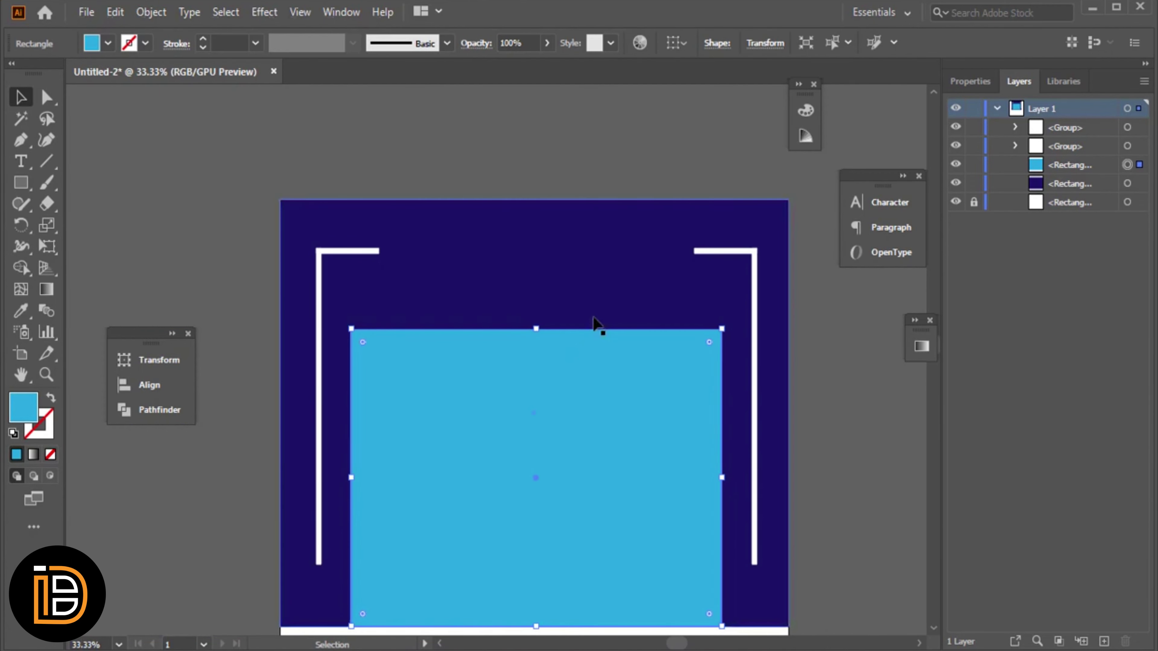
left_click(842, 408)
double_click(751, 413)
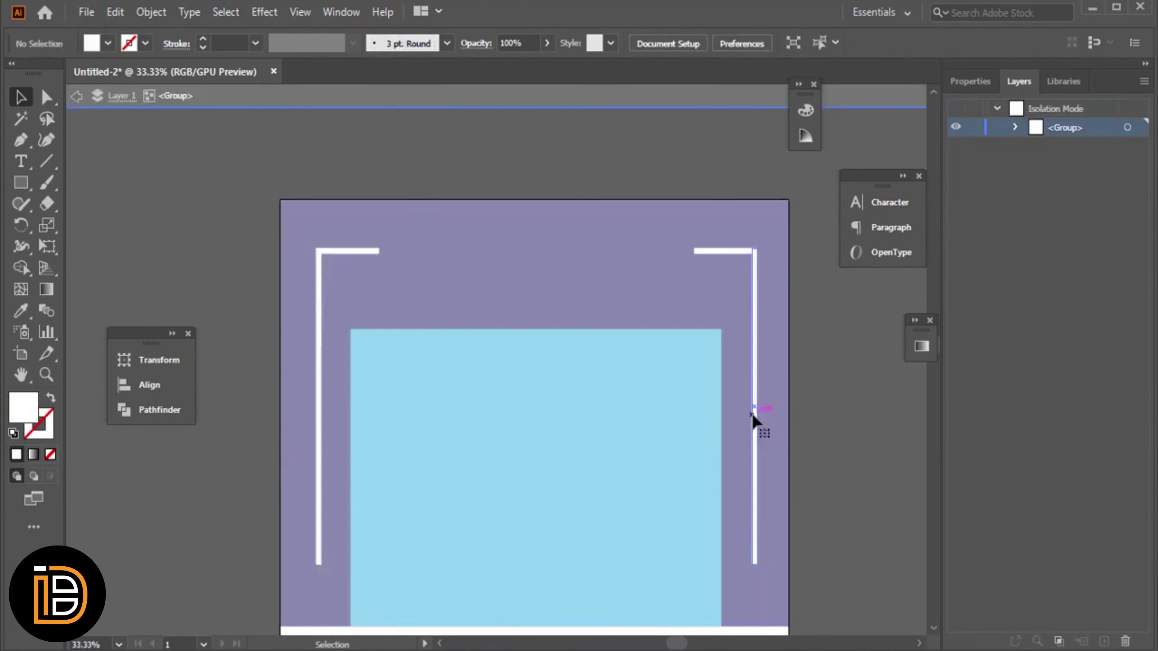
double_click(867, 417)
left_click(754, 409)
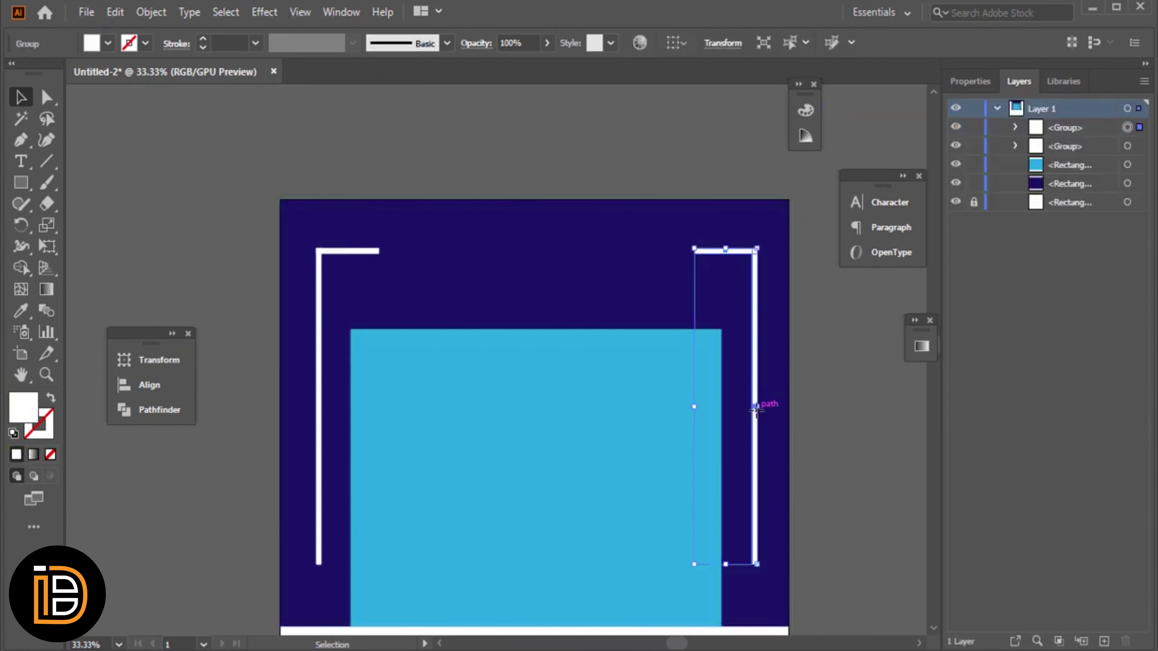
key("shift+Left")
left_click(879, 410)
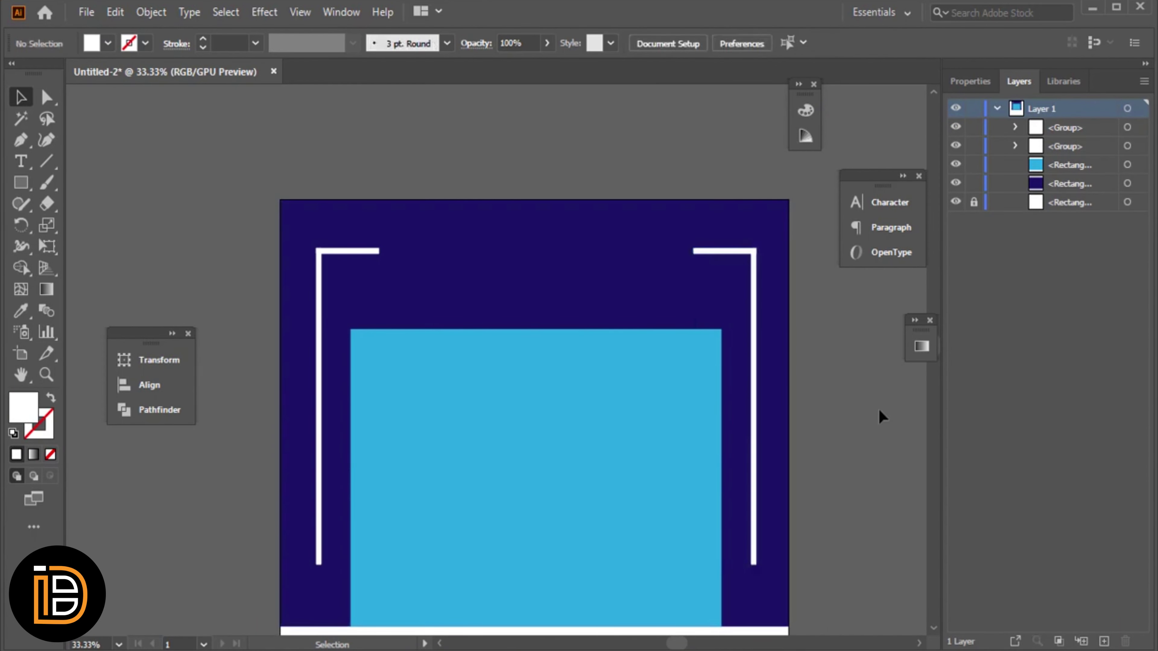
Type the capitalised headline 'ELEGANT HOME' above the artboard with the Type tool
left_click(26, 170)
left_click(337, 147)
type("ele")
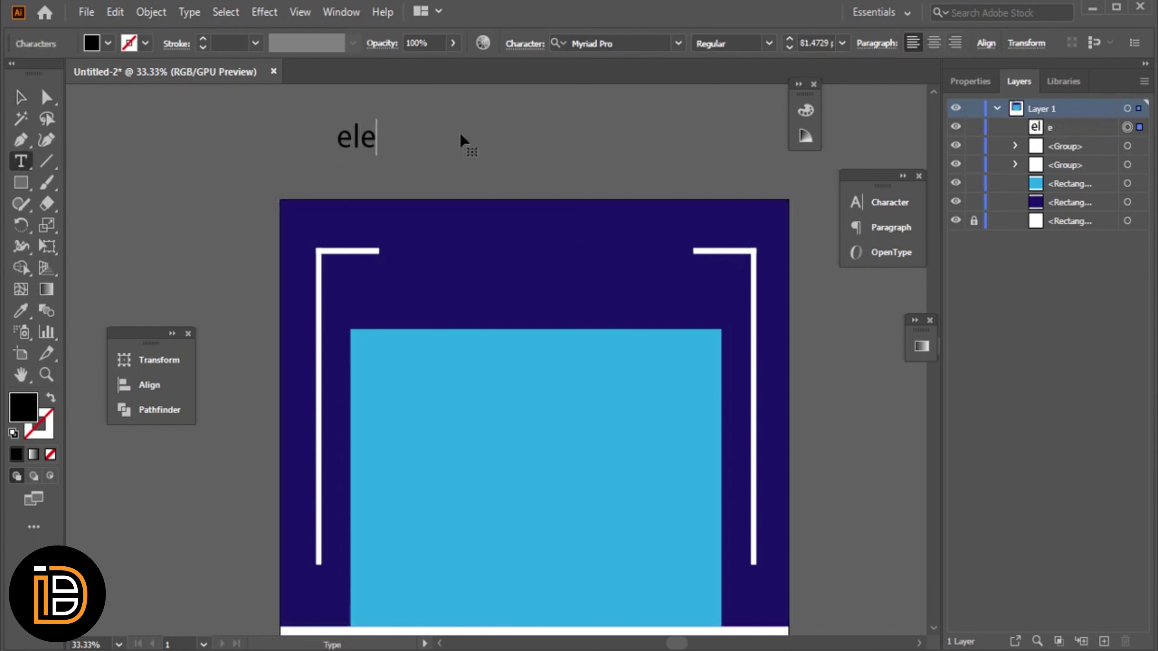
type("gant")
key("BackSpace")
key("BackSpace")
key("BackSpace")
key("BackSpace")
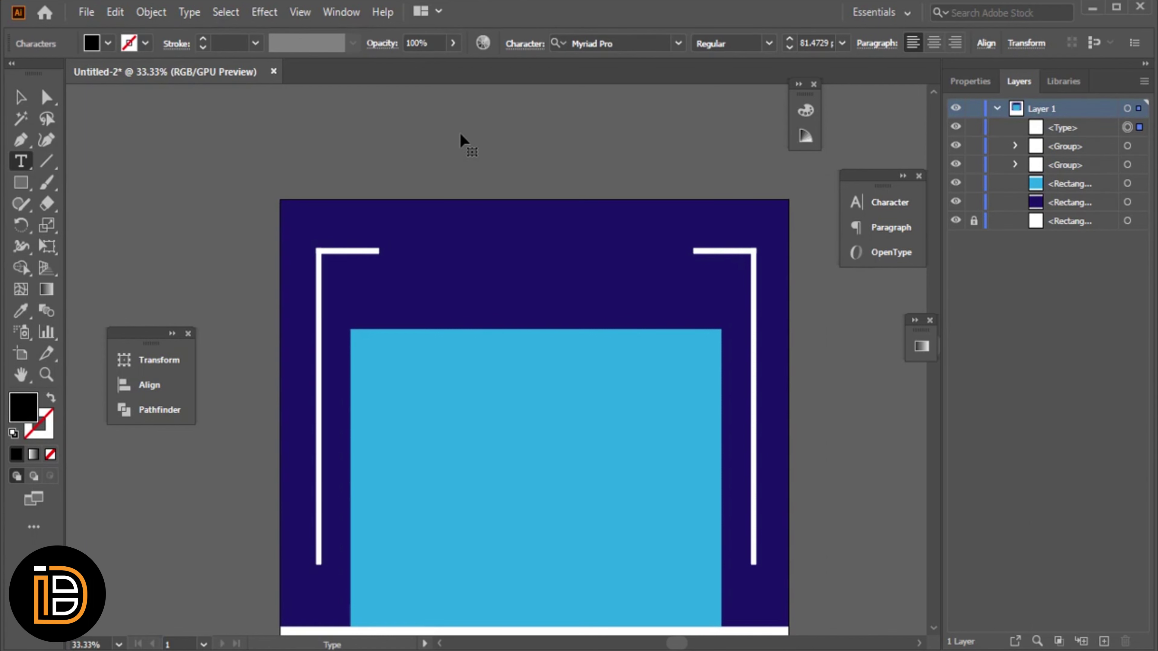
type("ELEGAN")
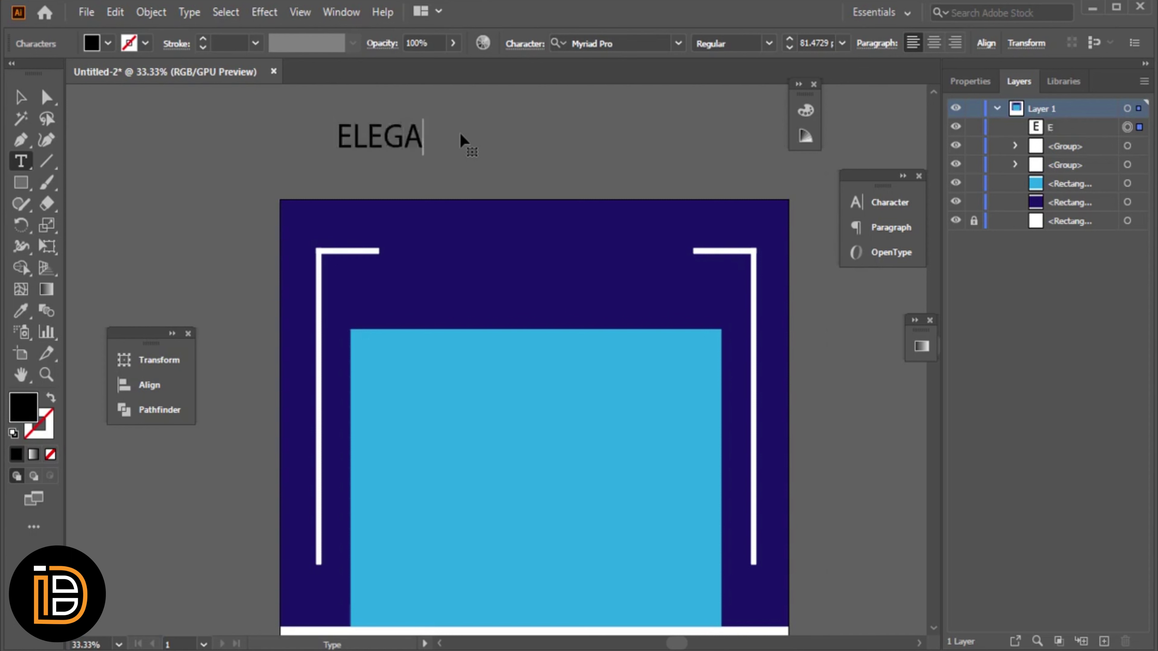
type("T HOME")
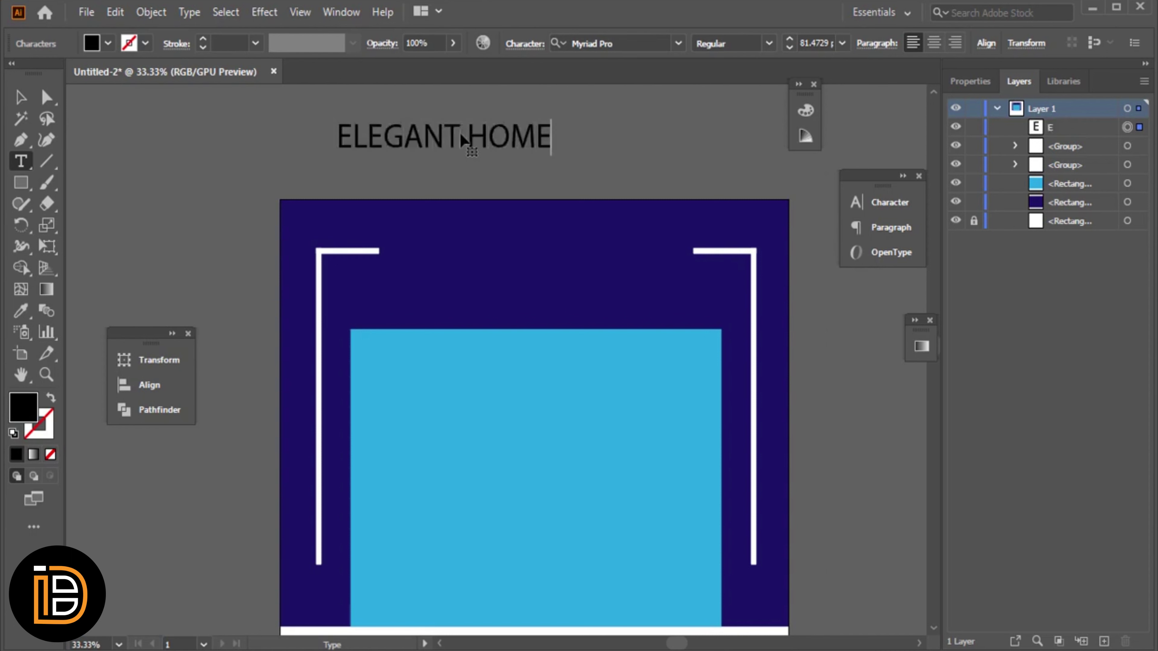
left_click(23, 100)
Set the headline font to Montserrat SemiBold
left_click(678, 43)
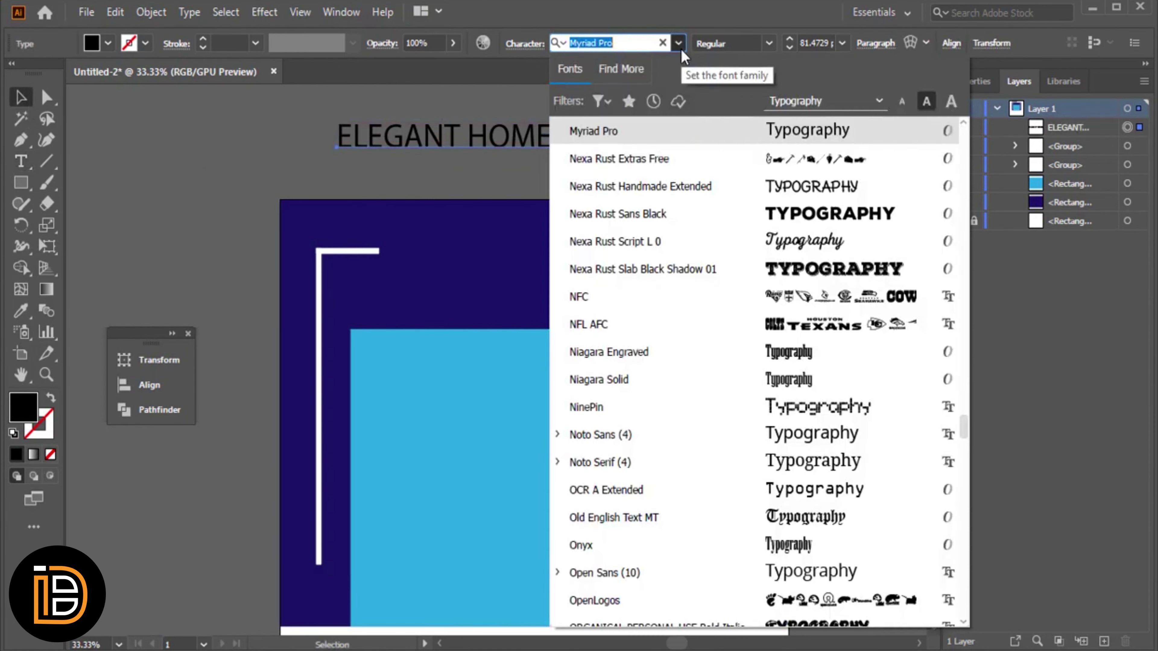
scroll(748, 270, "down", 4)
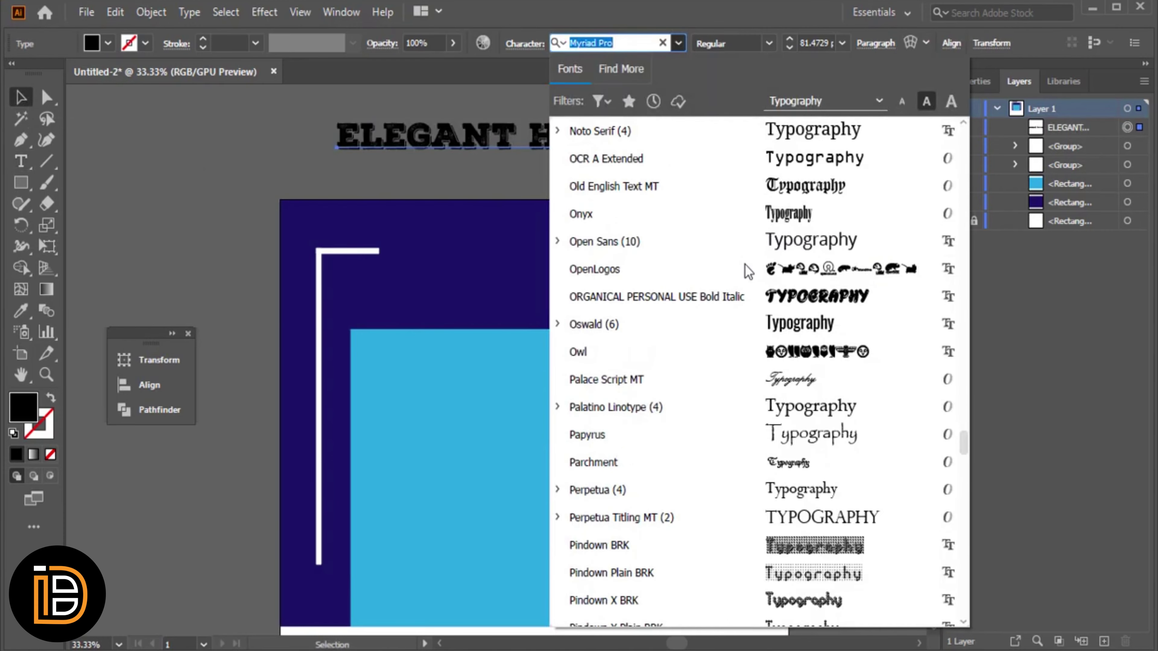
scroll(748, 271, "down", 4)
scroll(748, 271, "down", 4)
scroll(748, 270, "down", 4)
scroll(748, 270, "down", 4)
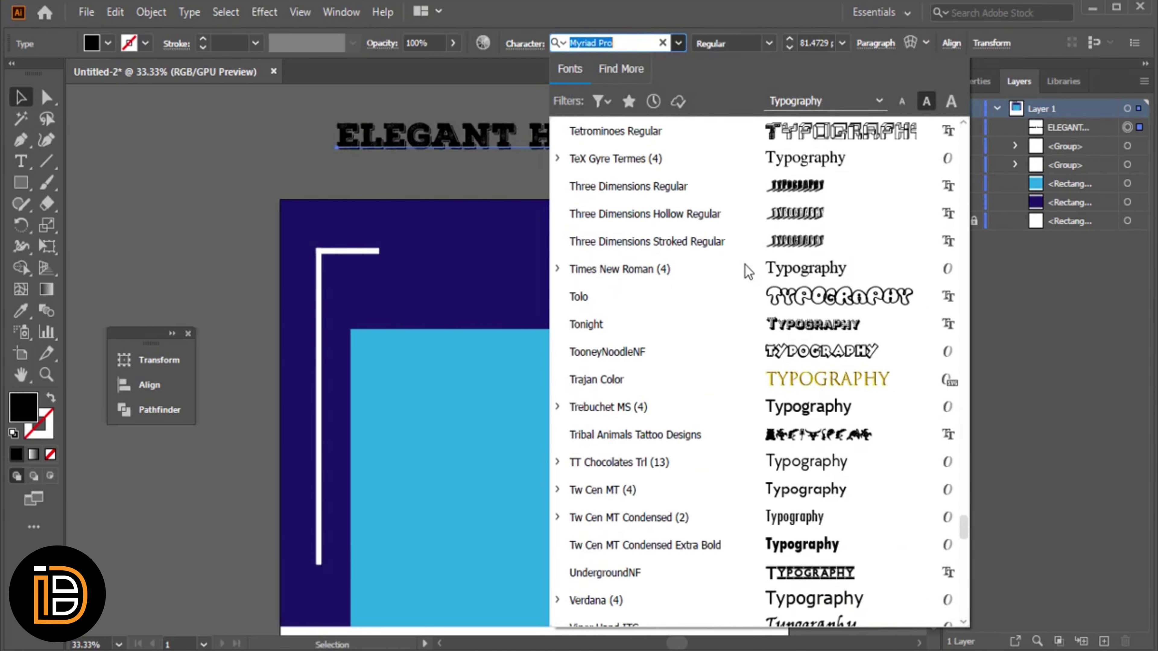
scroll(748, 271, "down", 4)
scroll(748, 271, "down", 4)
scroll(748, 271, "down", 4)
scroll(748, 270, "up", 1)
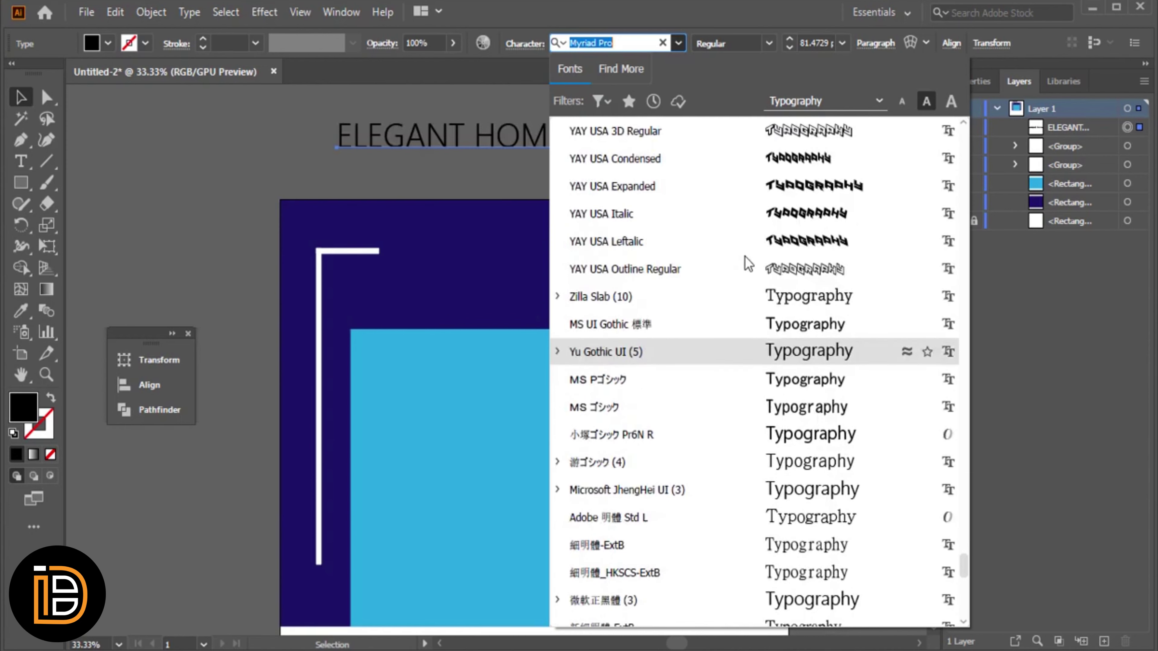
scroll(744, 277, "down", 5)
scroll(744, 277, "down", 5)
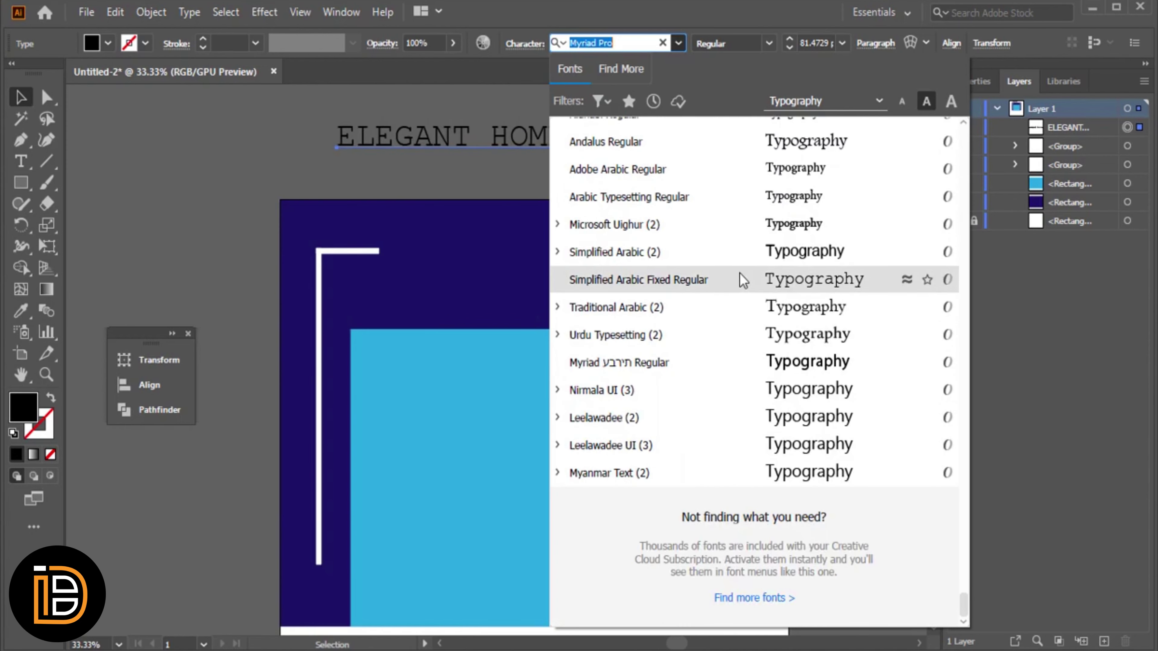
scroll(744, 277, "up", 4)
scroll(743, 277, "down", 3)
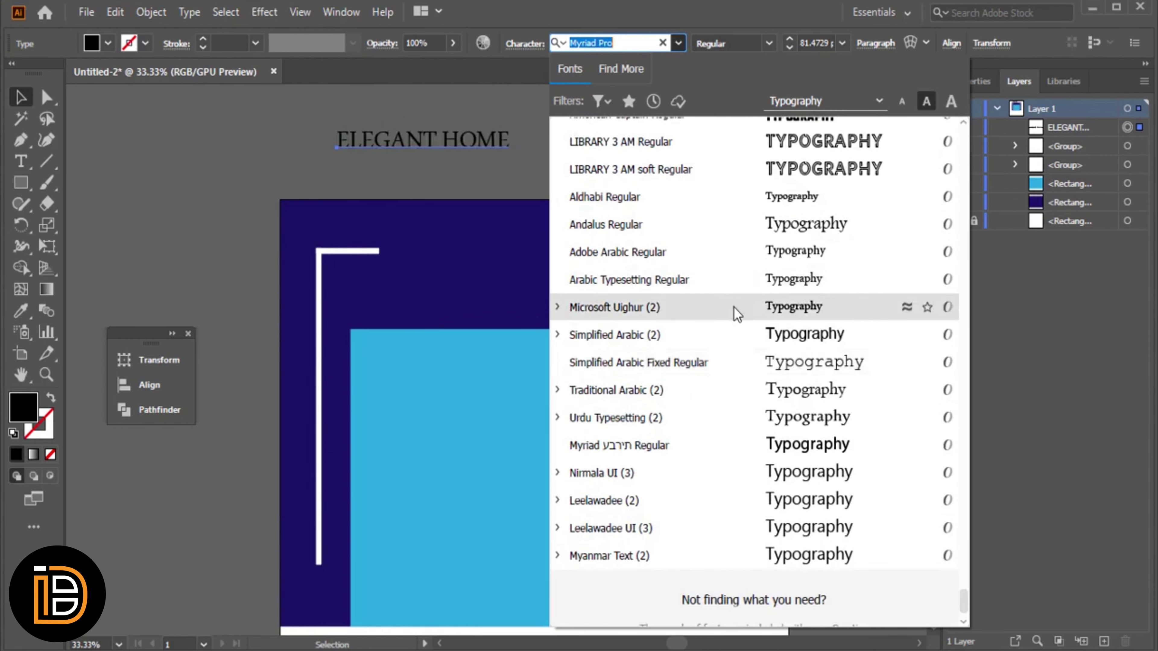
scroll(736, 336, "up", 1)
scroll(736, 336, "up", 5)
scroll(737, 336, "up", 5)
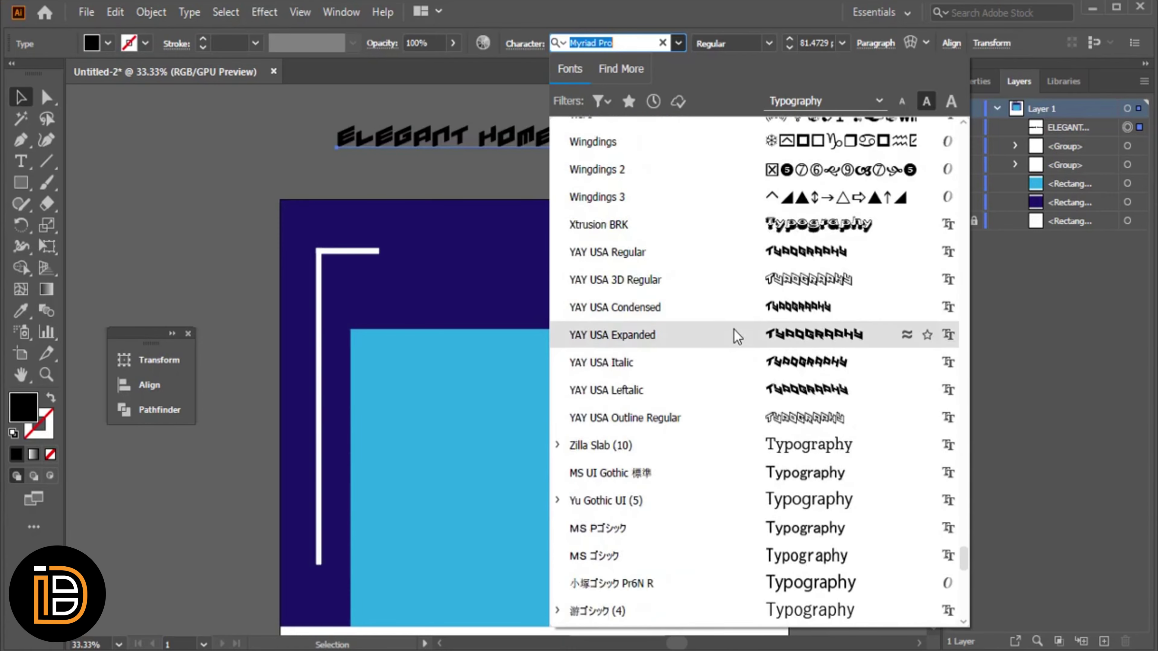
scroll(737, 336, "up", 5)
scroll(737, 336, "up", 5)
scroll(736, 336, "up", 5)
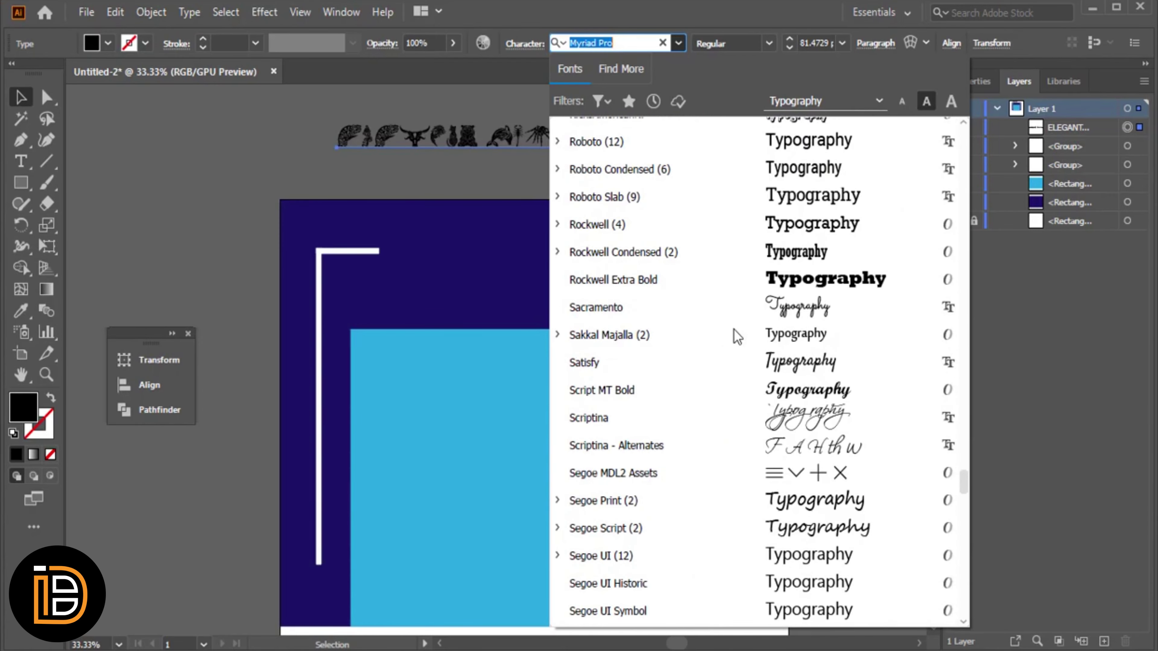
scroll(737, 336, "up", 5)
scroll(736, 336, "up", 5)
scroll(737, 336, "up", 5)
scroll(737, 336, "up", 3)
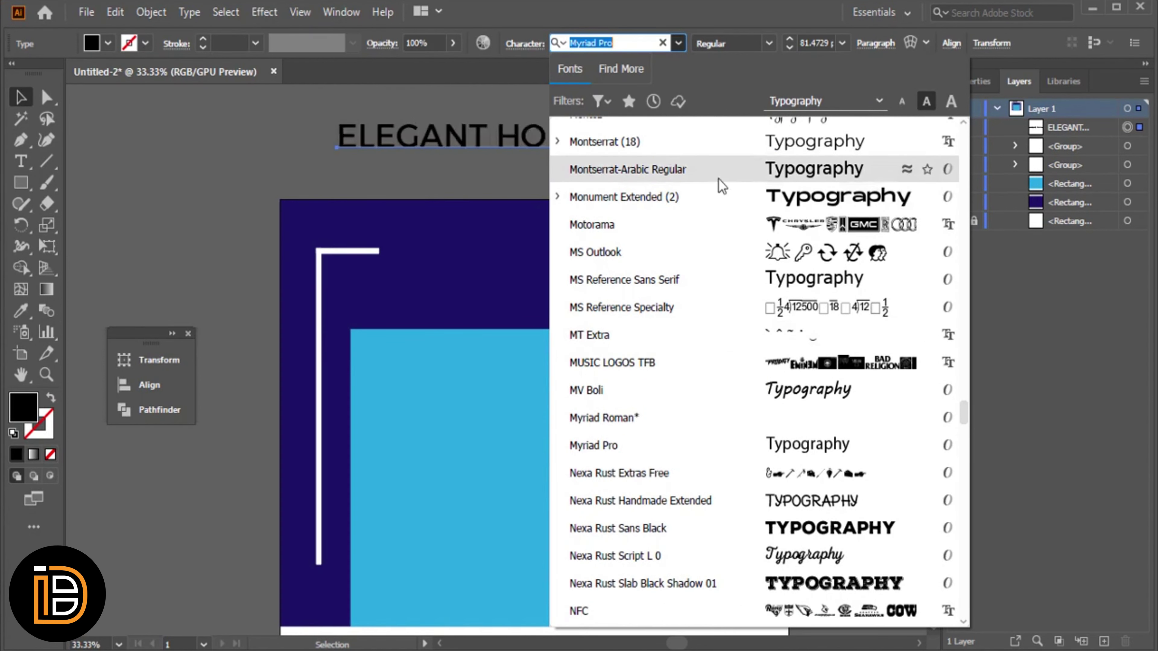
left_click(723, 155)
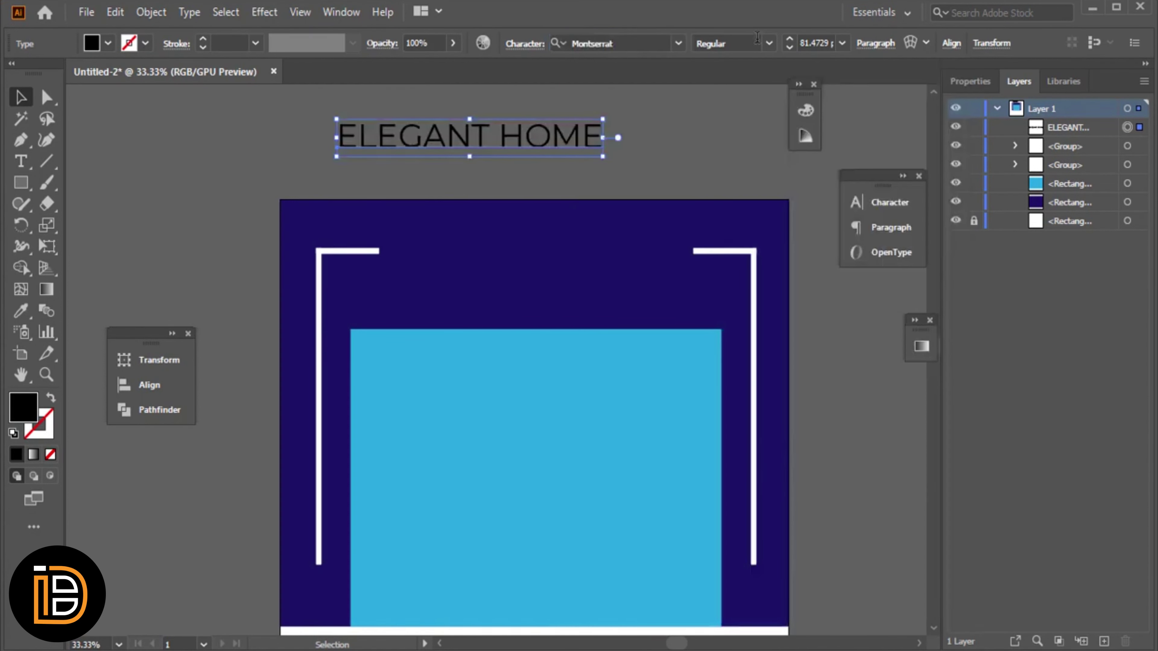
left_click(768, 43)
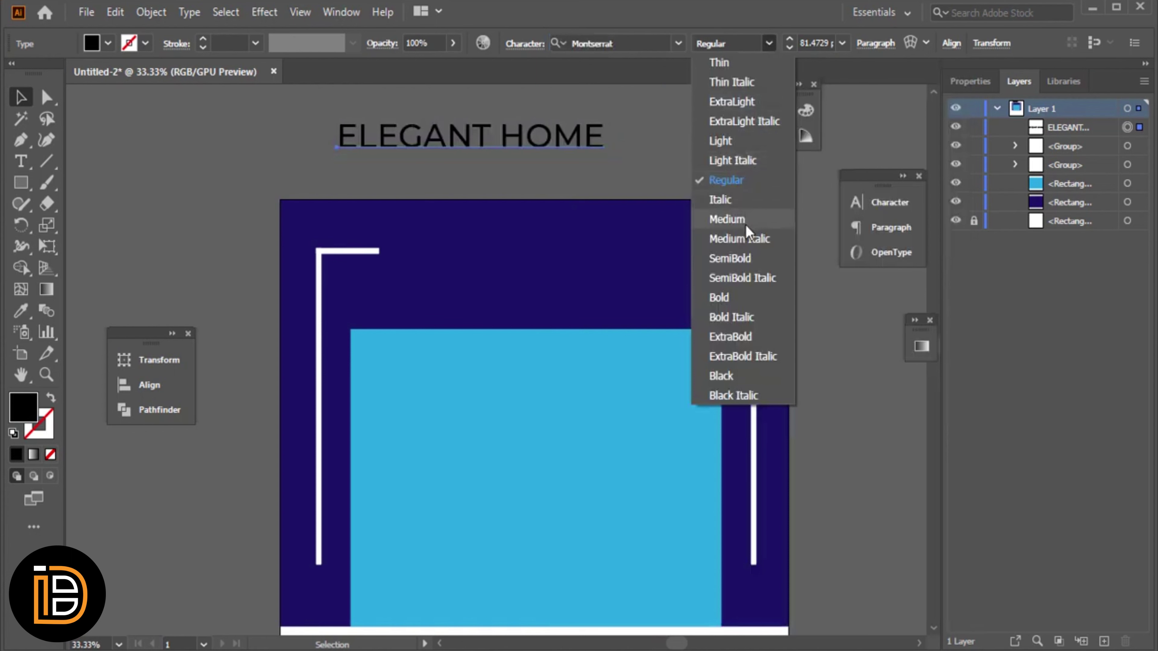
left_click(743, 259)
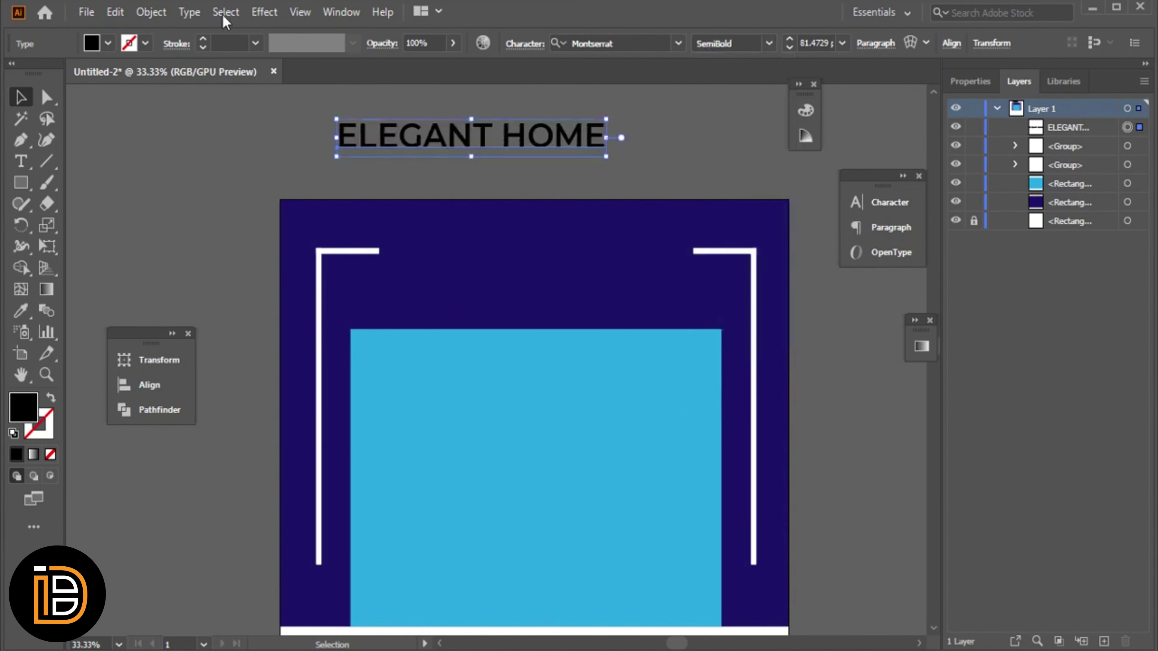
Fill the headline white and move it onto the navy block between the brackets
left_click(108, 43)
left_click(35, 73)
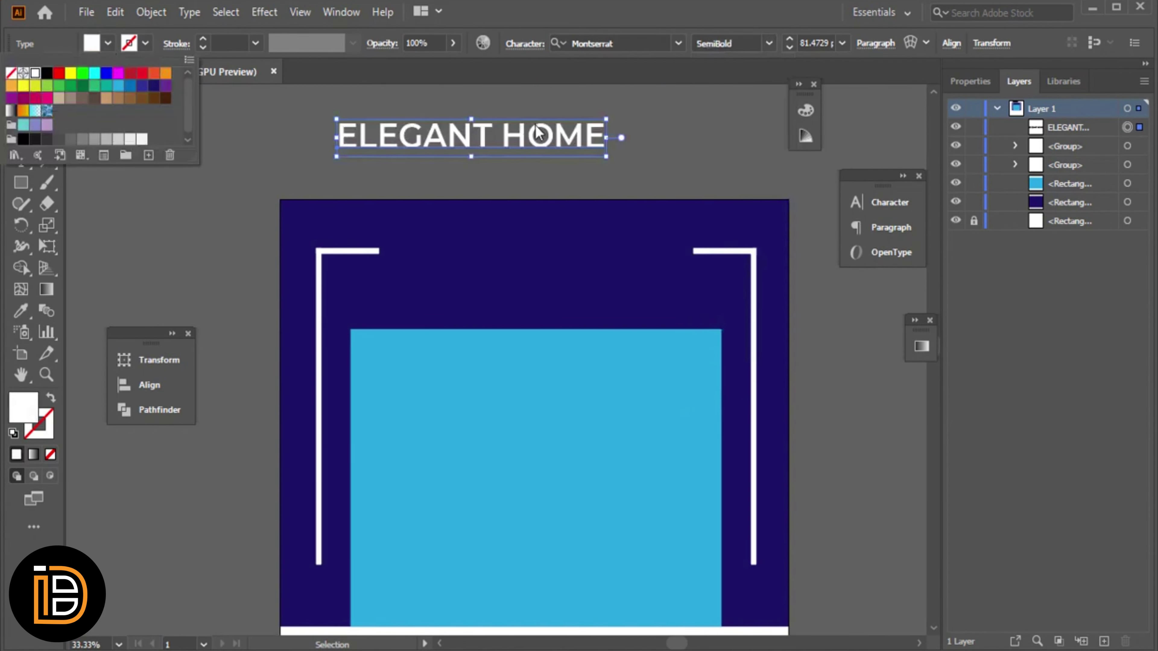
key("Escape")
left_click_drag(536, 144, 606, 255)
left_click(685, 135)
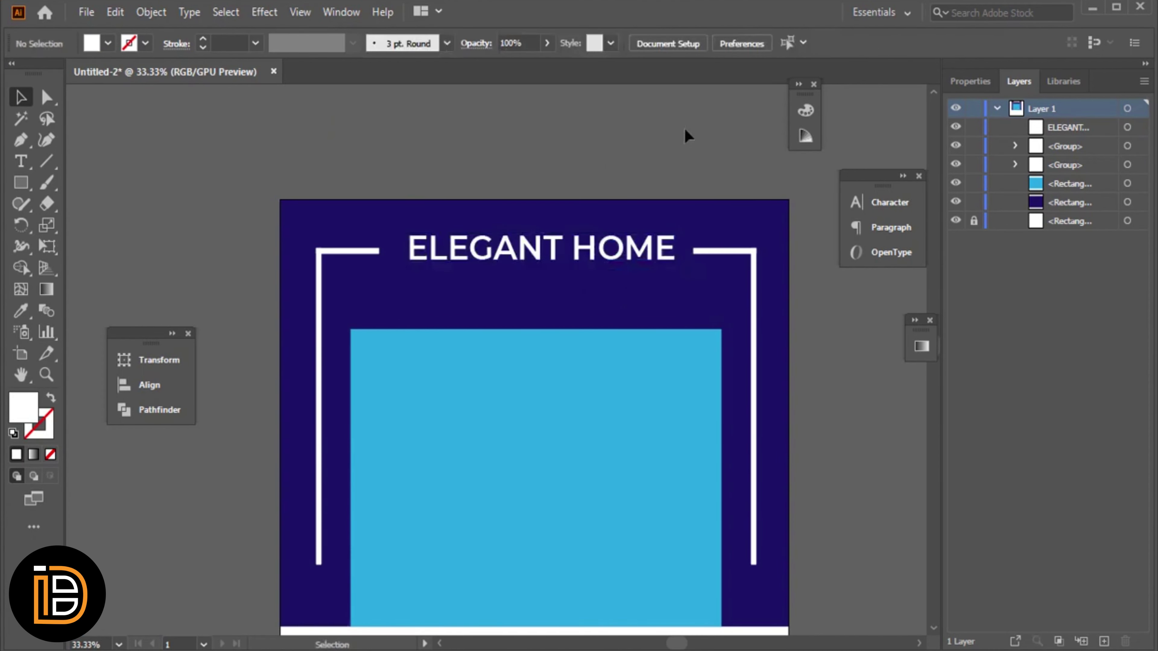
scroll(671, 220, "down", 2)
scroll(722, 262, "up", 2)
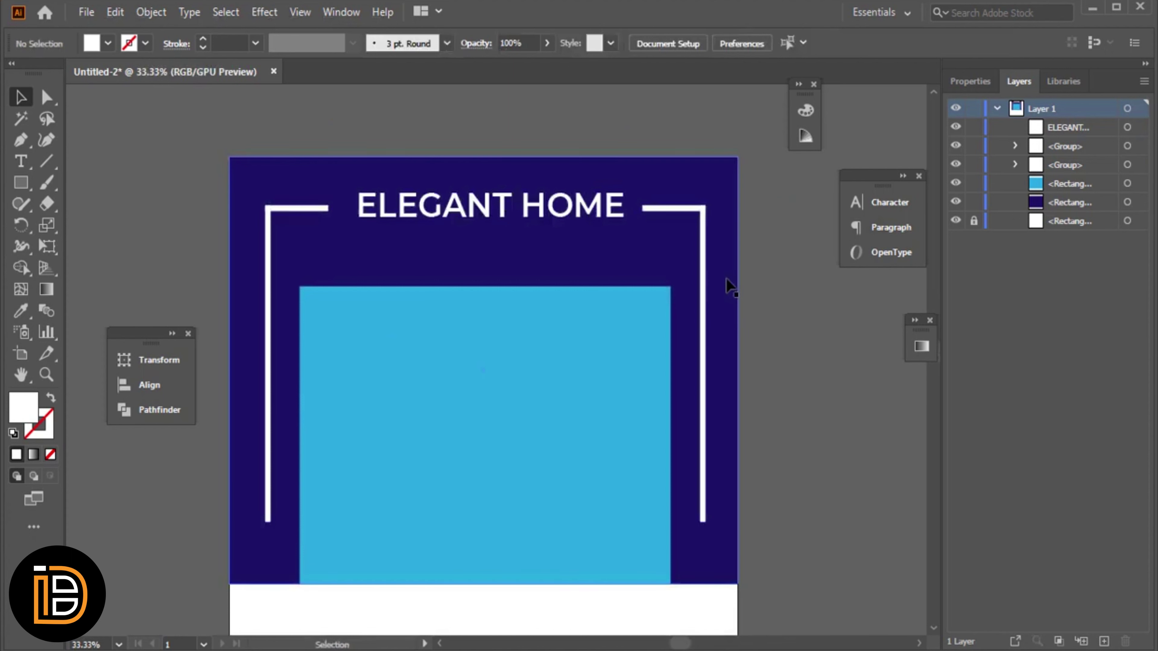
double_click(564, 219)
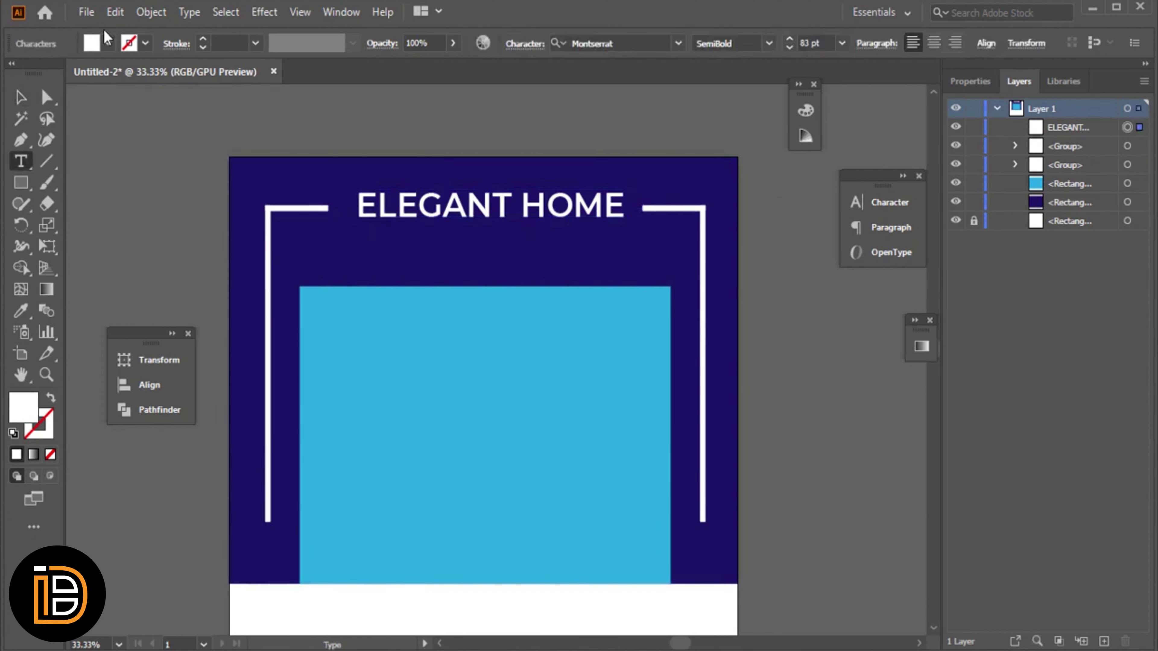
Duplicate the ELEGANT HOME headline directly below itself
key("Escape")
left_click(789, 47)
scroll(599, 253, "up", 1)
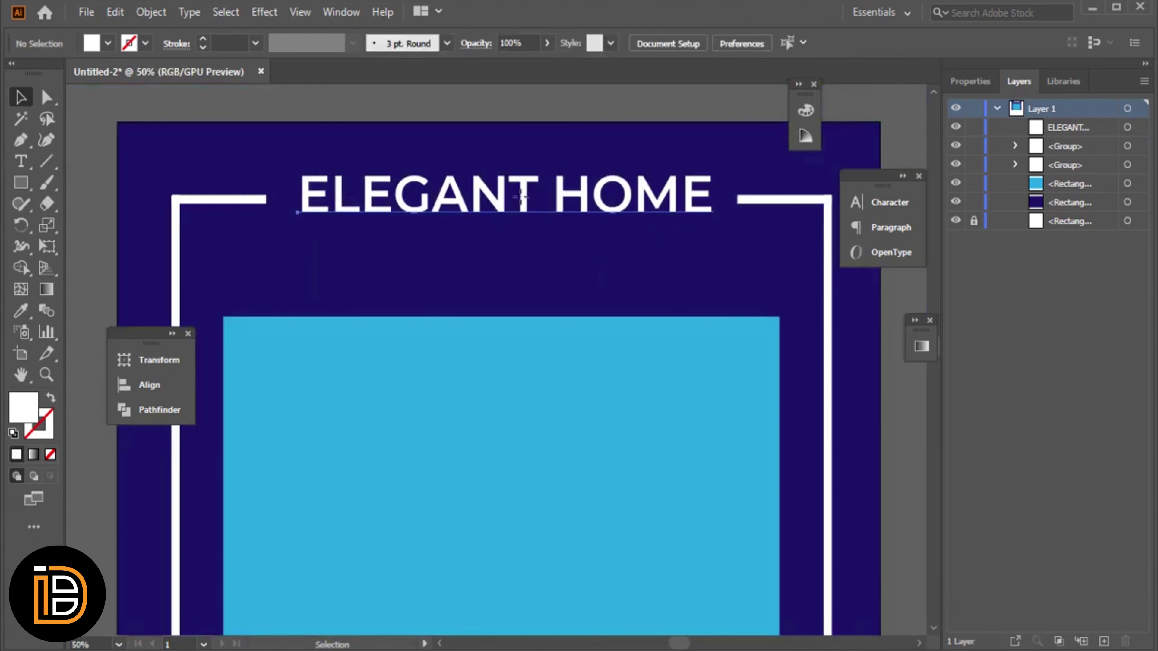
left_click(520, 196)
left_click_drag(521, 193, 521, 256)
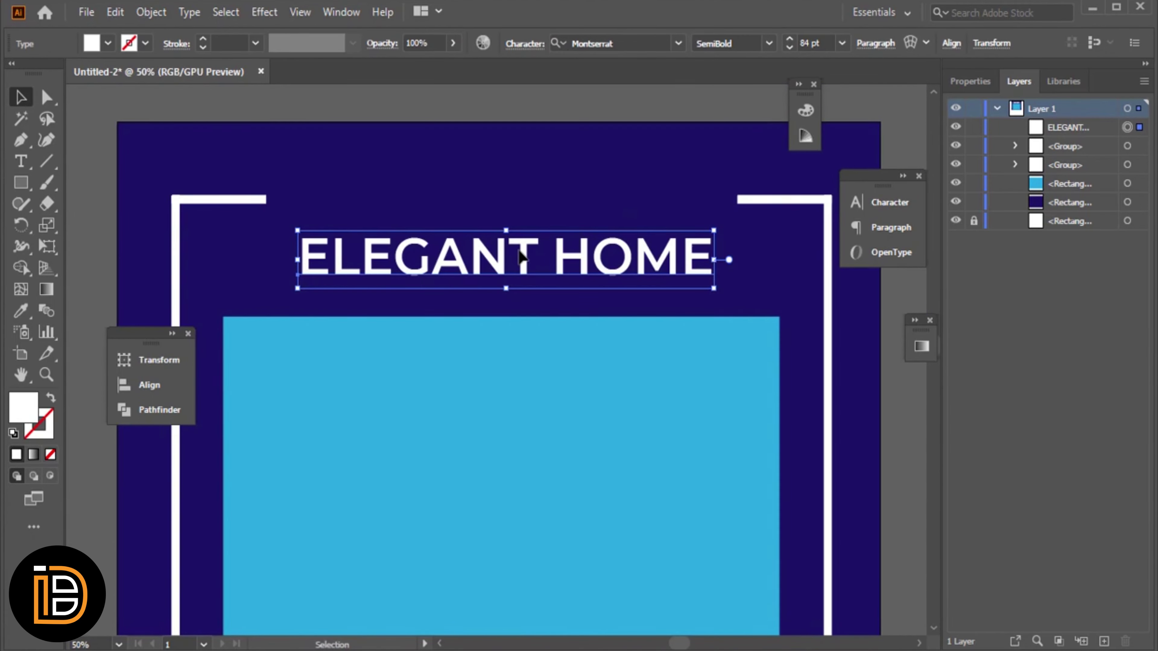
key("ctrl+z")
left_click(524, 201)
left_click_drag(524, 201, 524, 246)
Replace the duplicate's text with 'FOR SALE'
triple_click(524, 246)
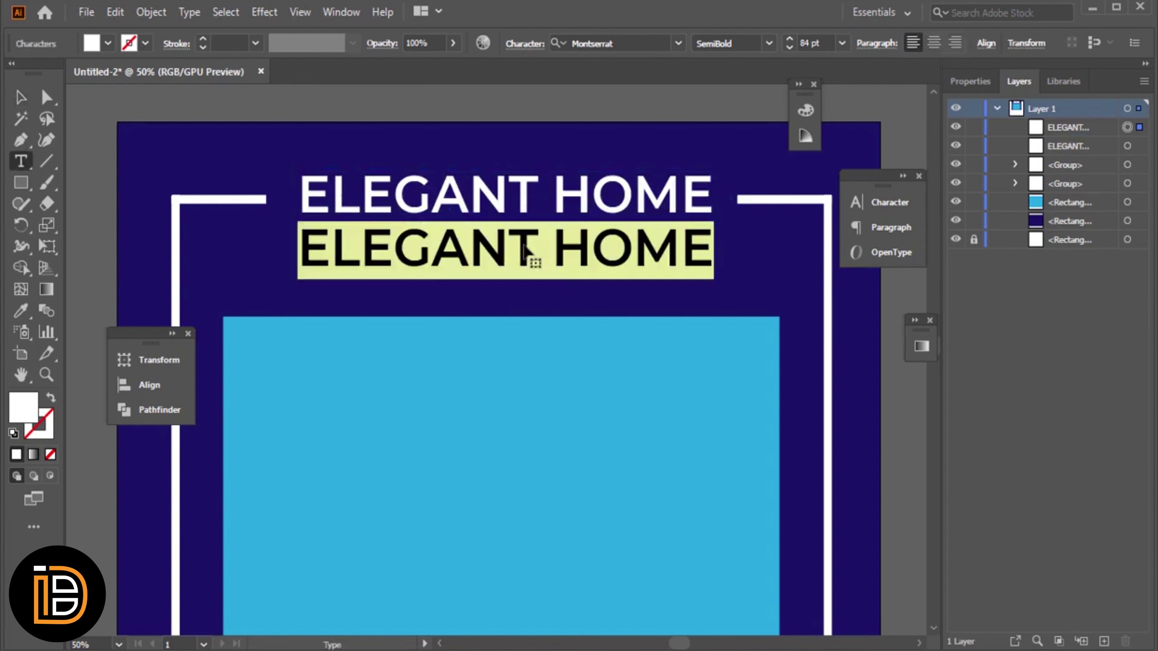
type("FF")
key("BackSpace")
type("OR SALE")
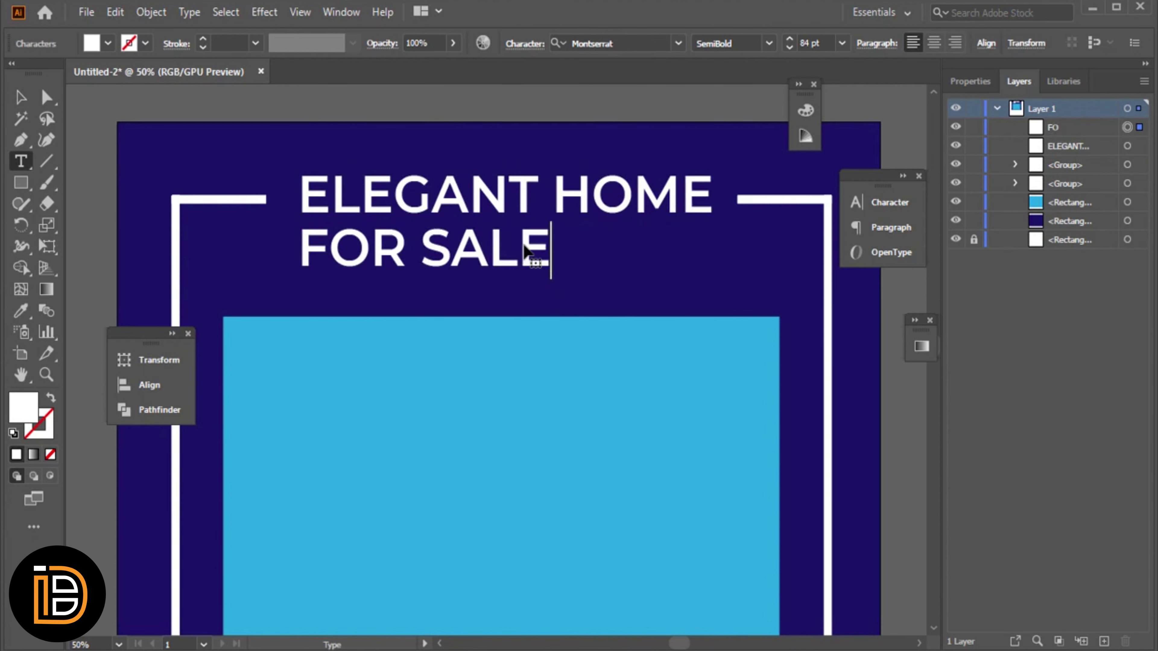
key("Escape")
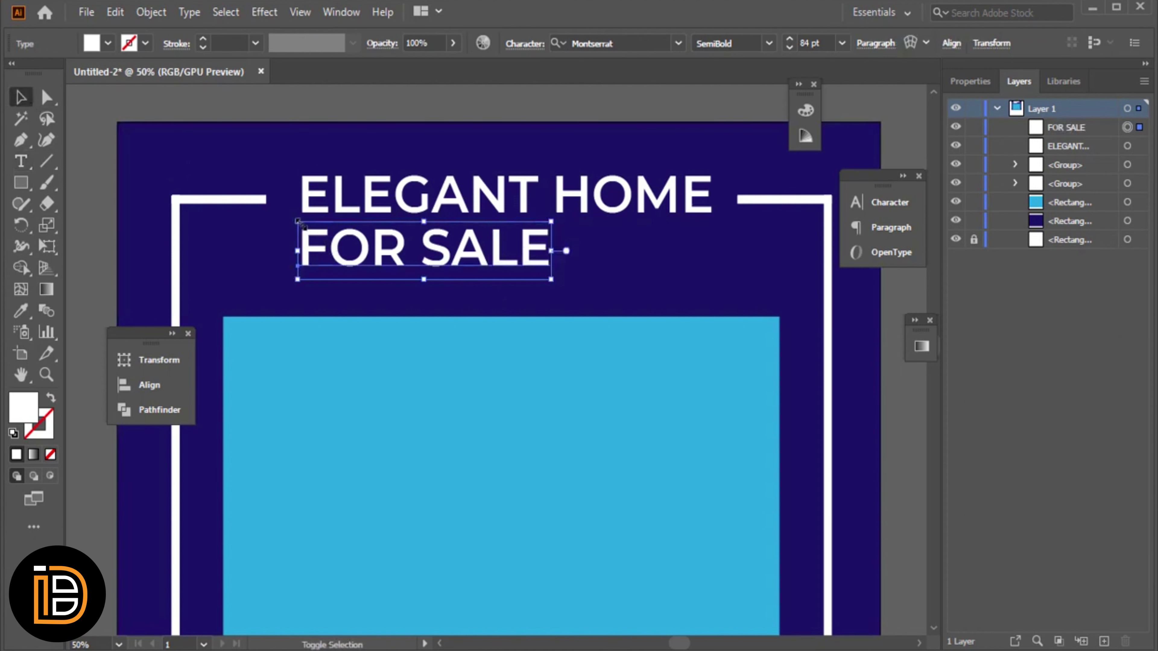
Scale FOR SALE down to about 54.68 pt and centre it beneath the headline
left_click_drag(304, 225, 323, 238)
left_click_drag(490, 270, 534, 258)
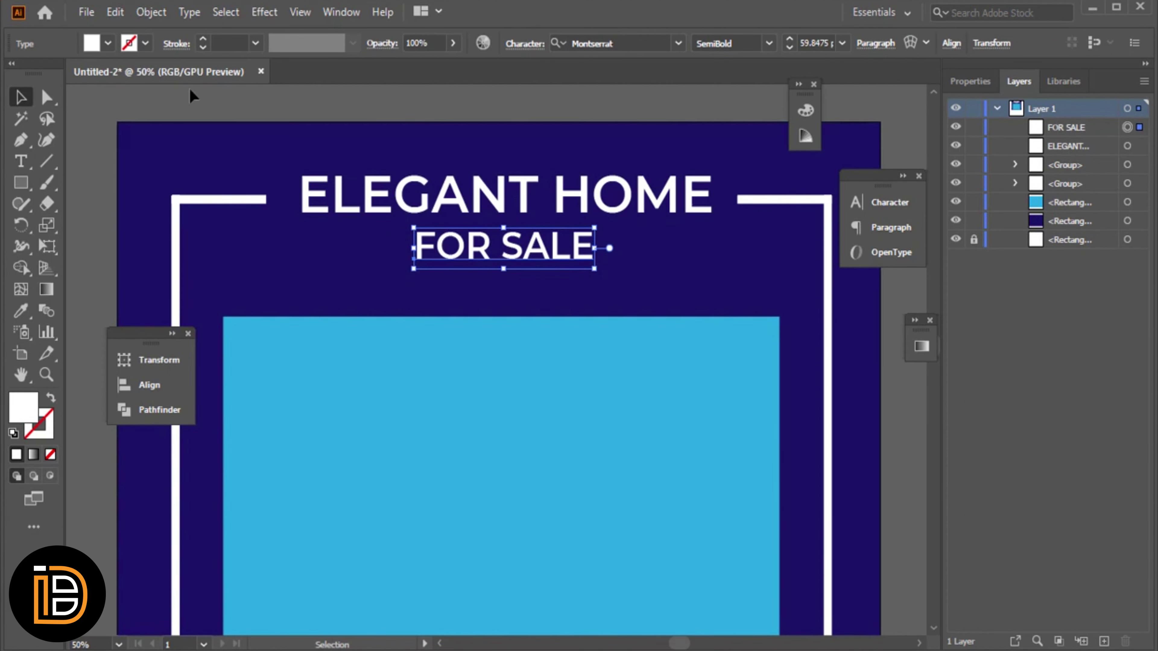
left_click(196, 109)
left_click(524, 251)
left_click_drag(413, 227, 428, 232)
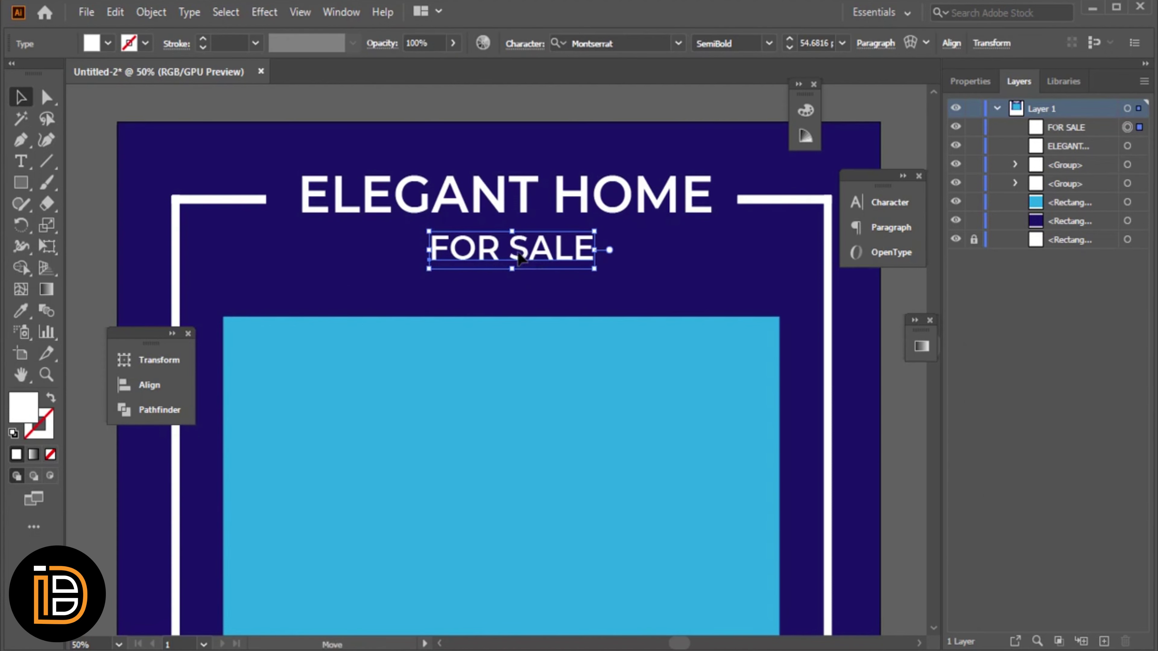
left_click_drag(522, 254, 514, 252)
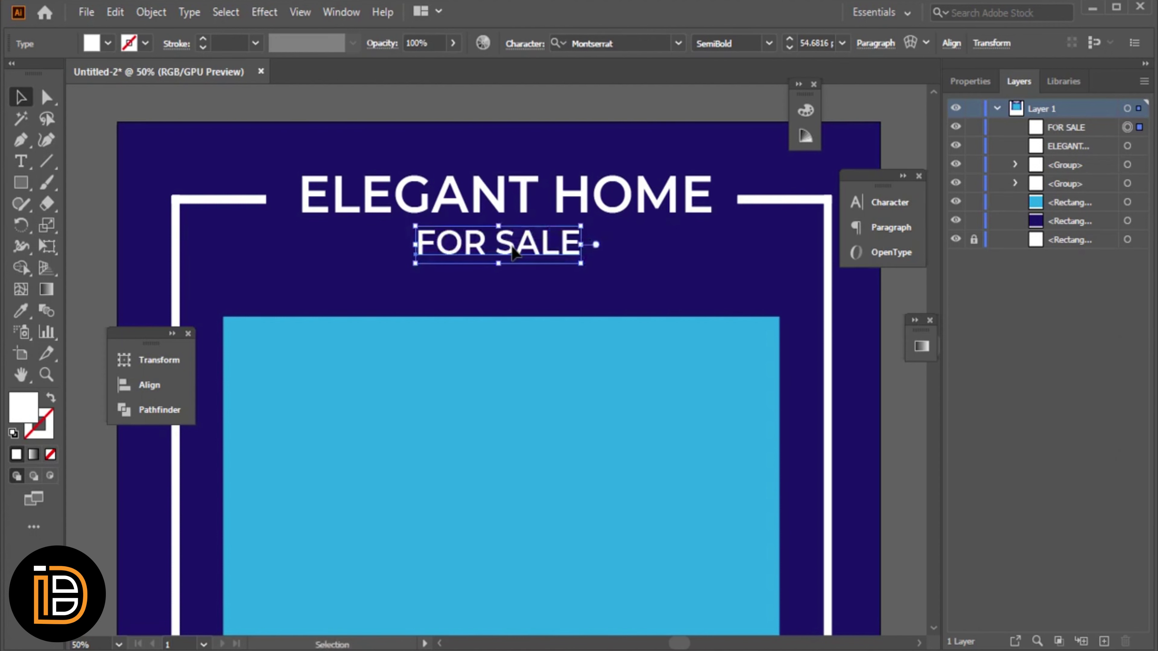
left_click(174, 113)
scroll(418, 246, "up", 1)
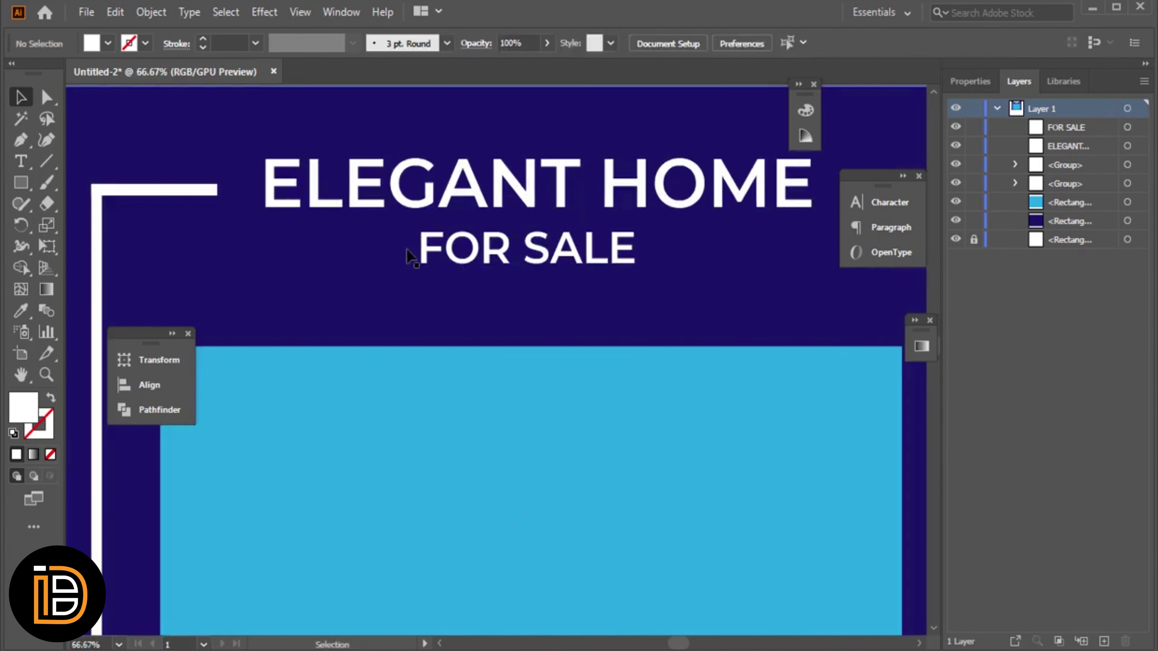
scroll(357, 250, "up", 1)
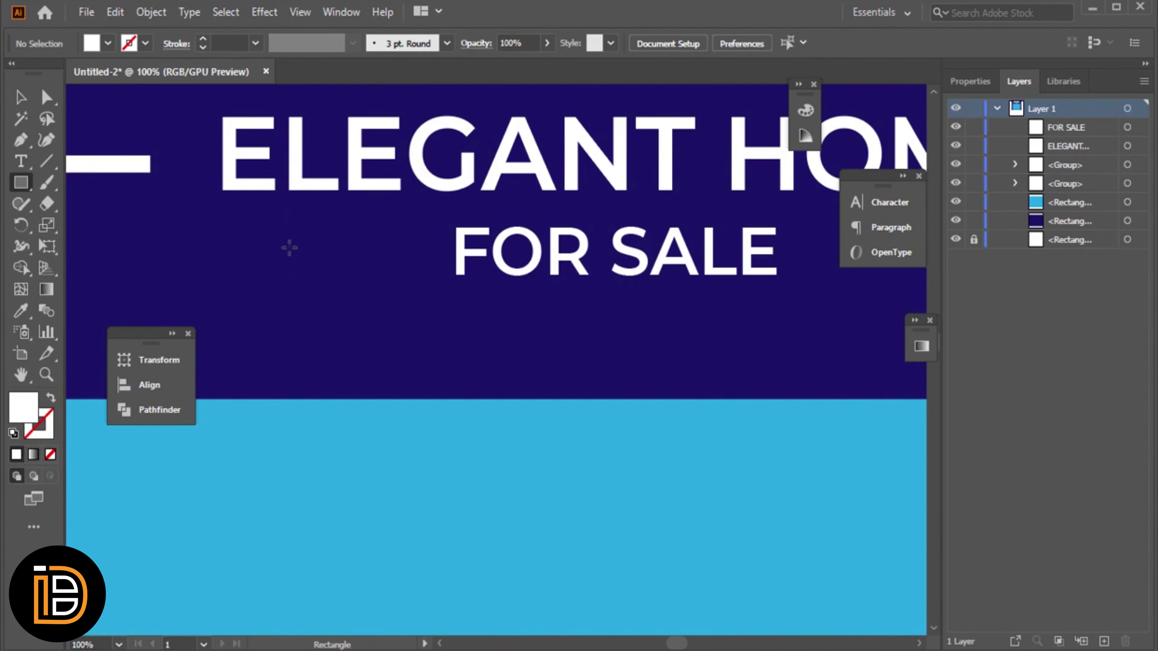
Draw a thin yellow-green bar to the left of FOR SALE
left_click_drag(288, 247, 426, 263)
left_click(112, 45)
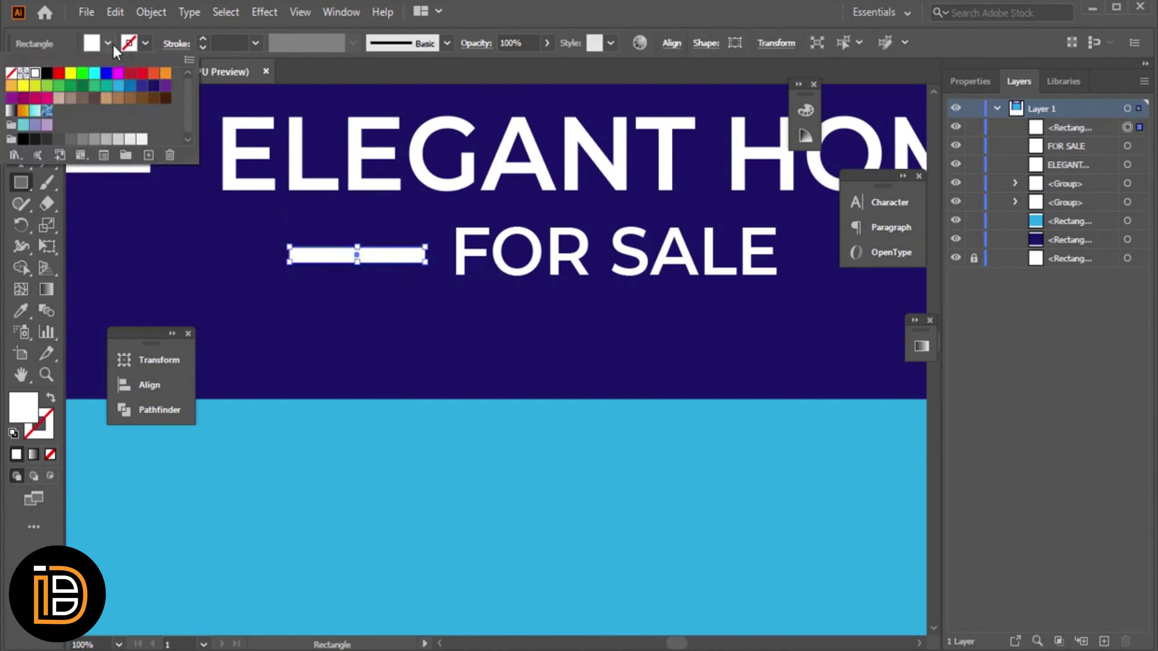
left_click(33, 88)
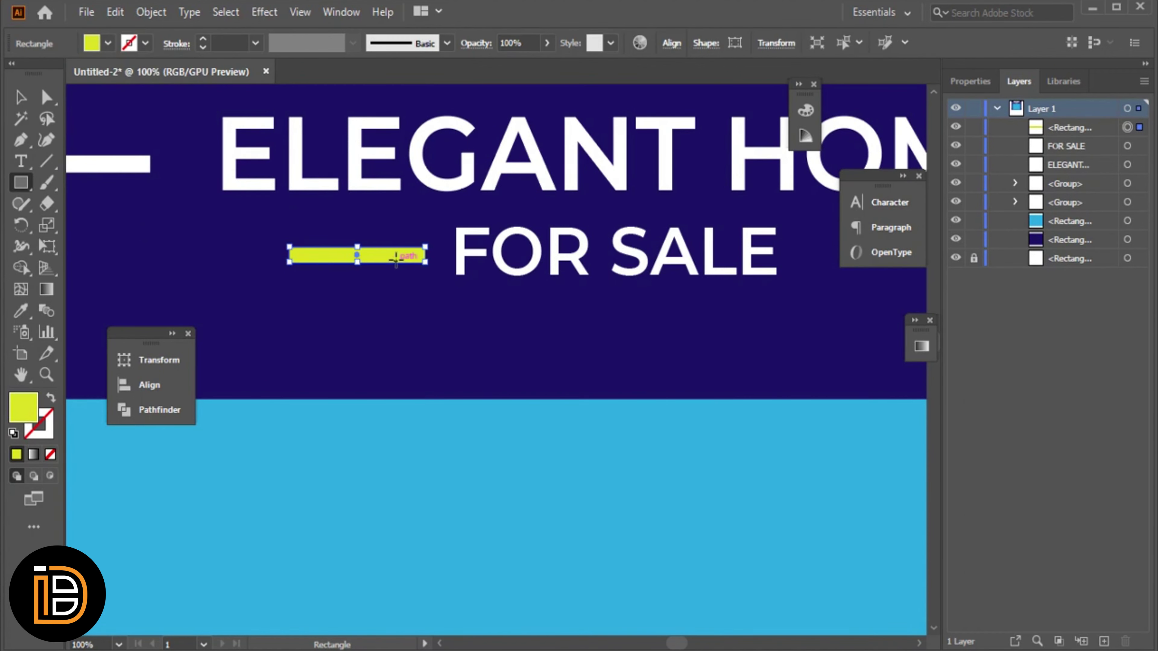
key("ctrl+minus")
key("ctrl+minus")
key("ctrl+minus")
key("v")
key("Return")
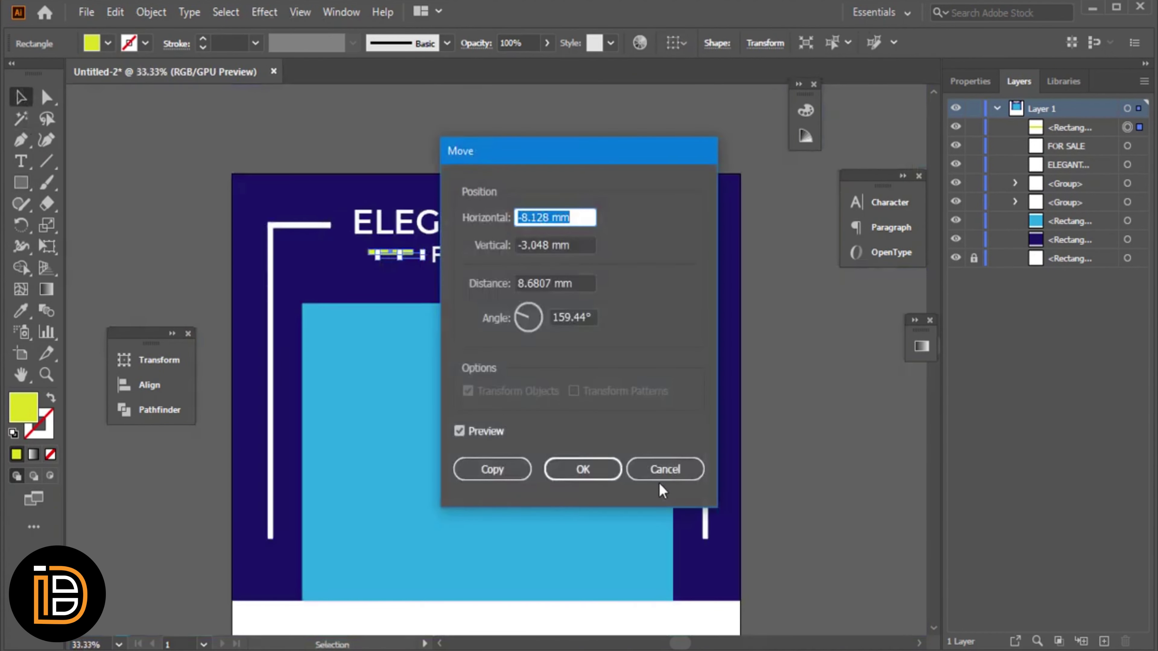
left_click(659, 479)
left_click(747, 297)
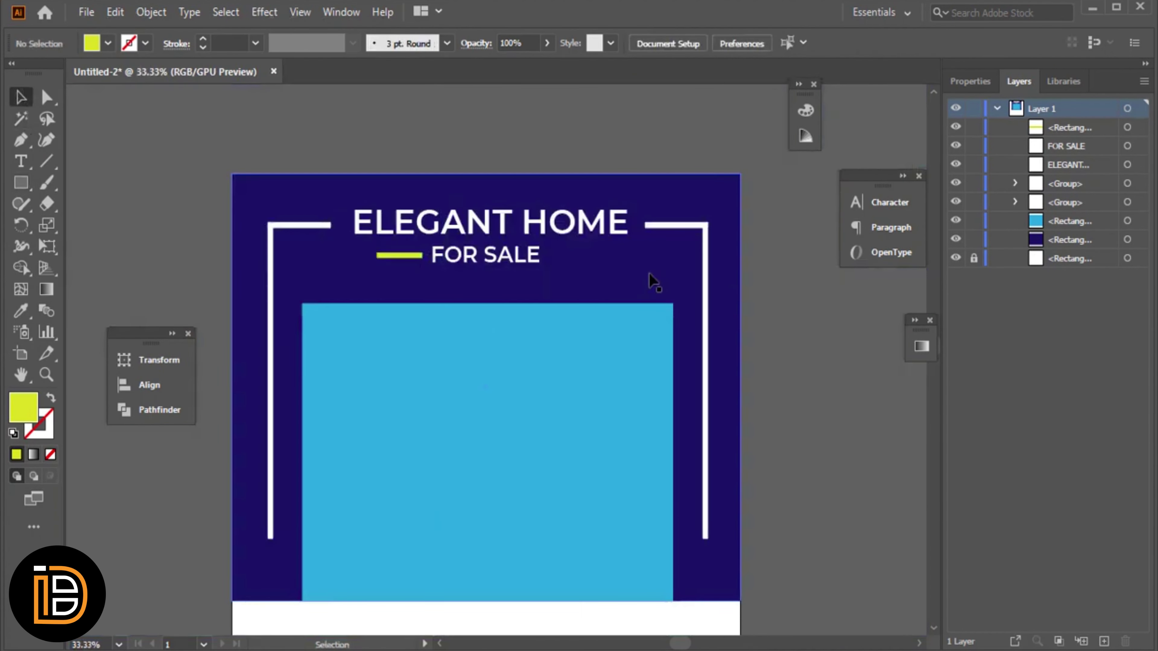
Lengthen the yellow bar further to the left
scroll(490, 269, "up", 1)
scroll(484, 276, "up", 1)
scroll(483, 277, "up", 1)
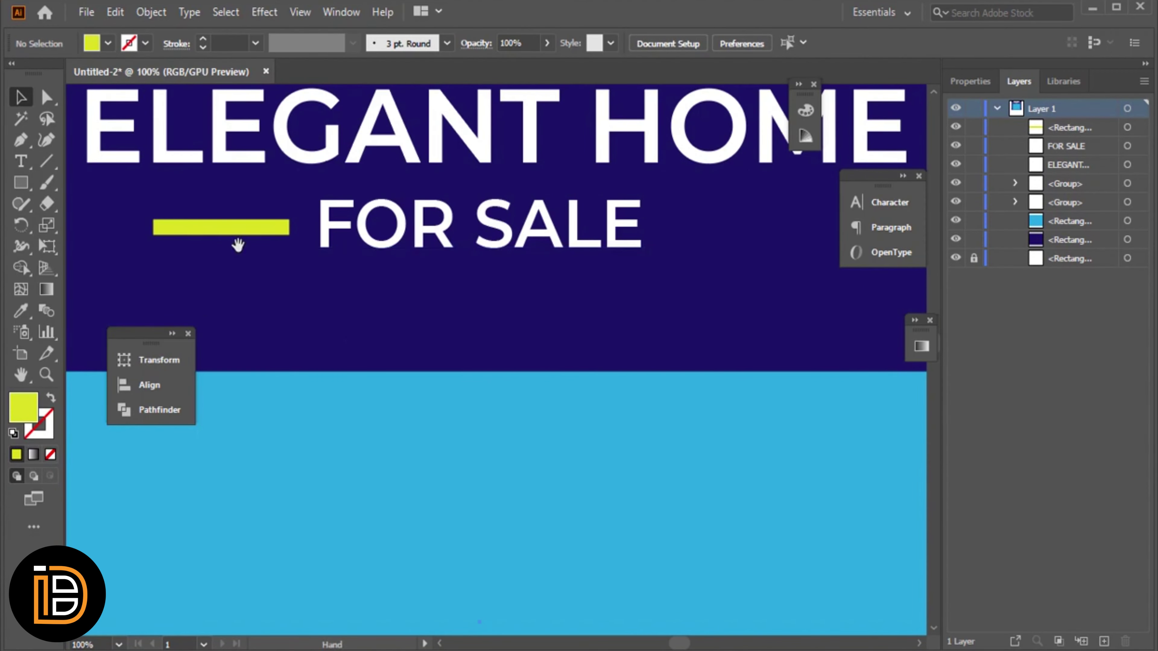
left_click_drag(210, 260, 309, 260)
left_click(323, 230)
scroll(321, 237, "up", 1)
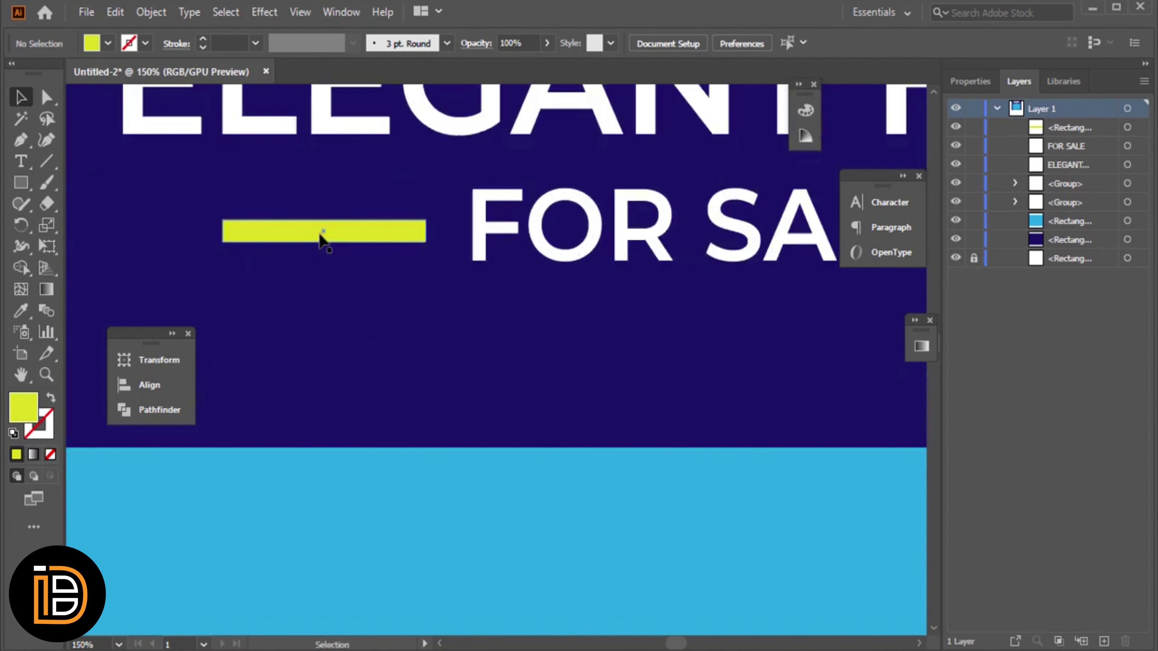
left_click_drag(222, 231, 186, 230)
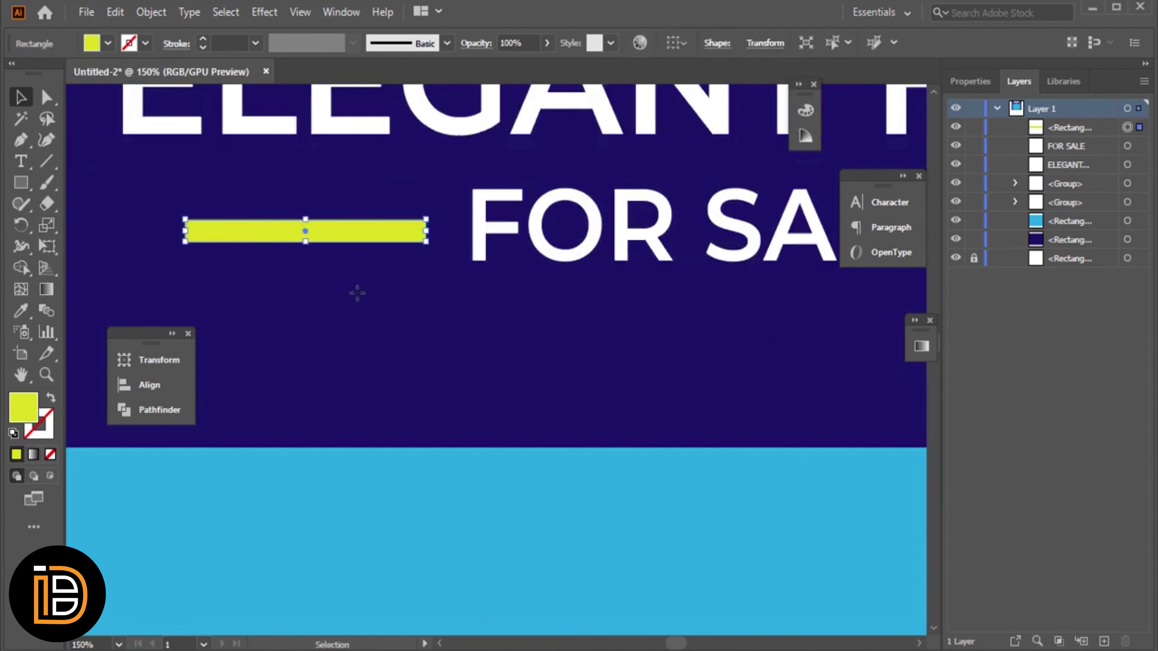
left_click(488, 317)
Copy the yellow bar to the right side of FOR SALE
scroll(488, 316, "down", 2)
scroll(489, 320, "down", 1)
scroll(457, 331, "right", 2)
scroll(456, 324, "up", 1)
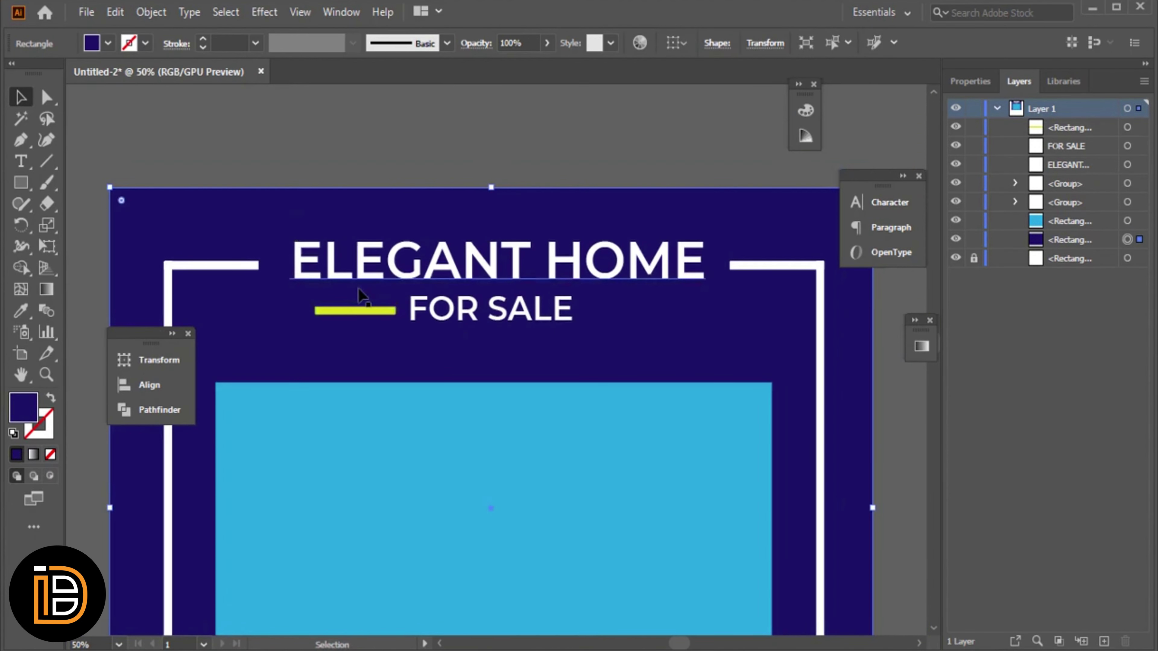
scroll(378, 312, "up", 1)
left_click(351, 293)
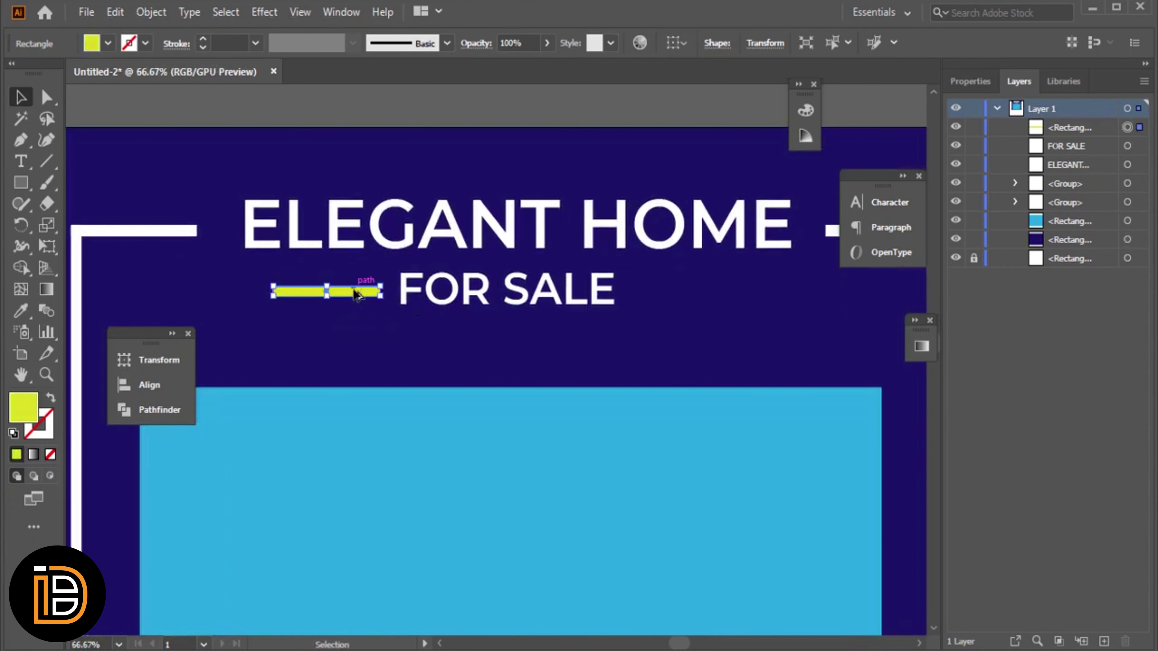
mouse_move(351, 293)
left_mouse_down()
mouse_move(397, 330)
mouse_move(722, 295)
left_mouse_up()
left_click(638, 354)
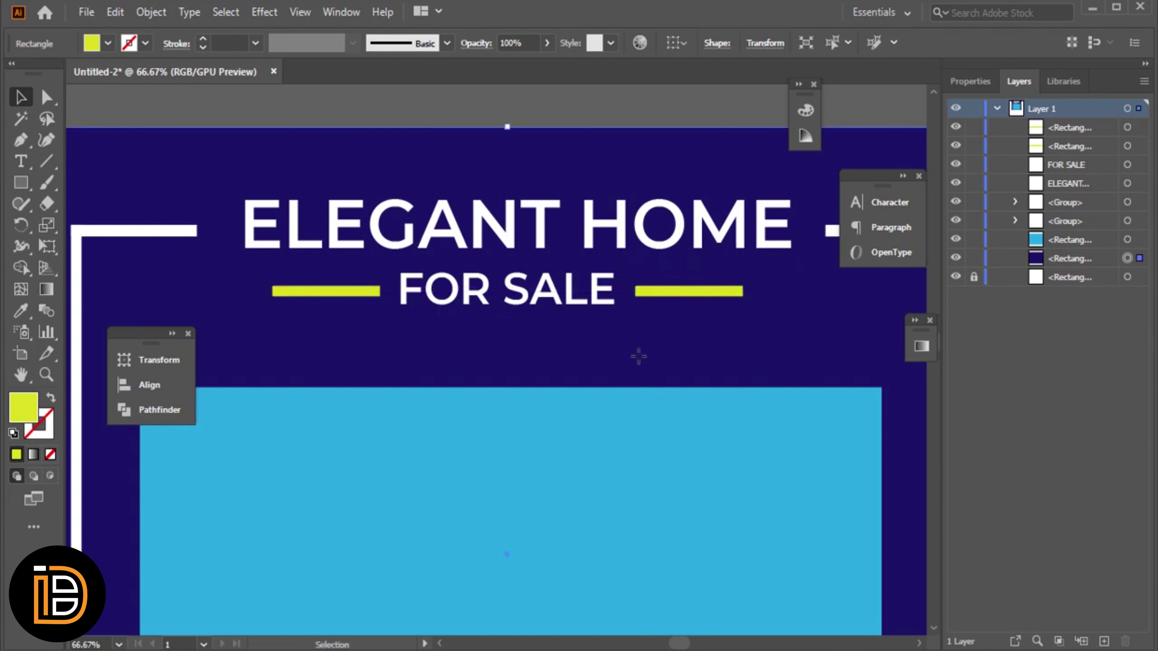
left_click(638, 291)
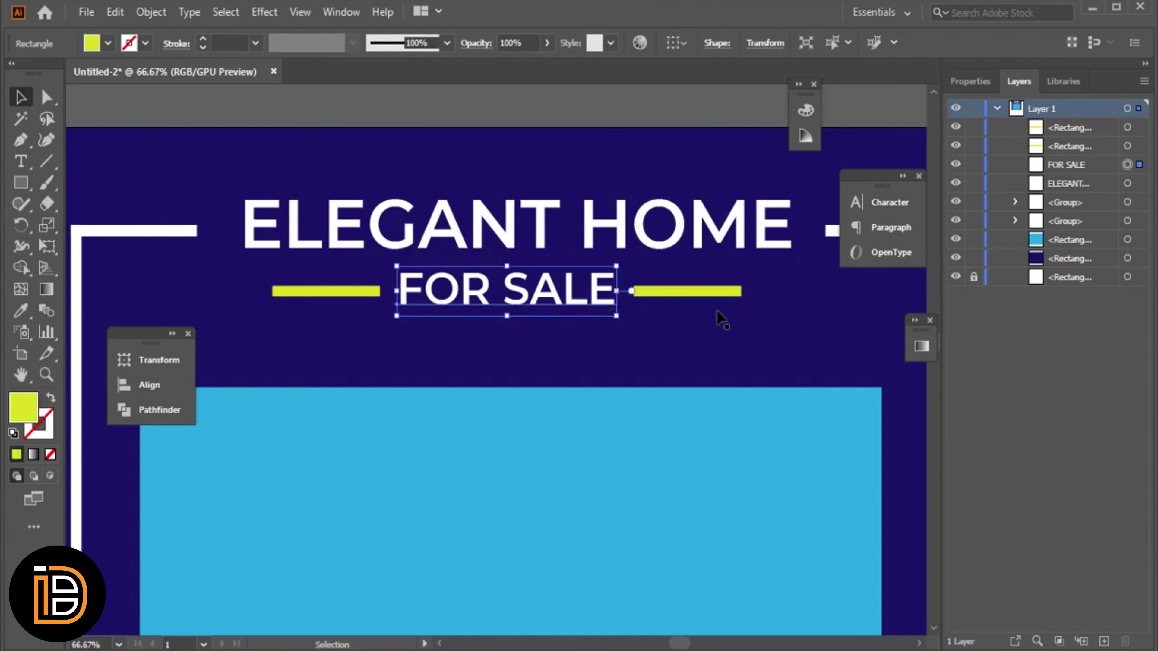
left_click(716, 318)
key("ctrl+minus")
key("ctrl+minus")
key("ctrl+minus")
Select ELEGANT HOME, FOR SALE and both yellow bars and shift them slightly down
left_click_drag(845, 355, 751, 377)
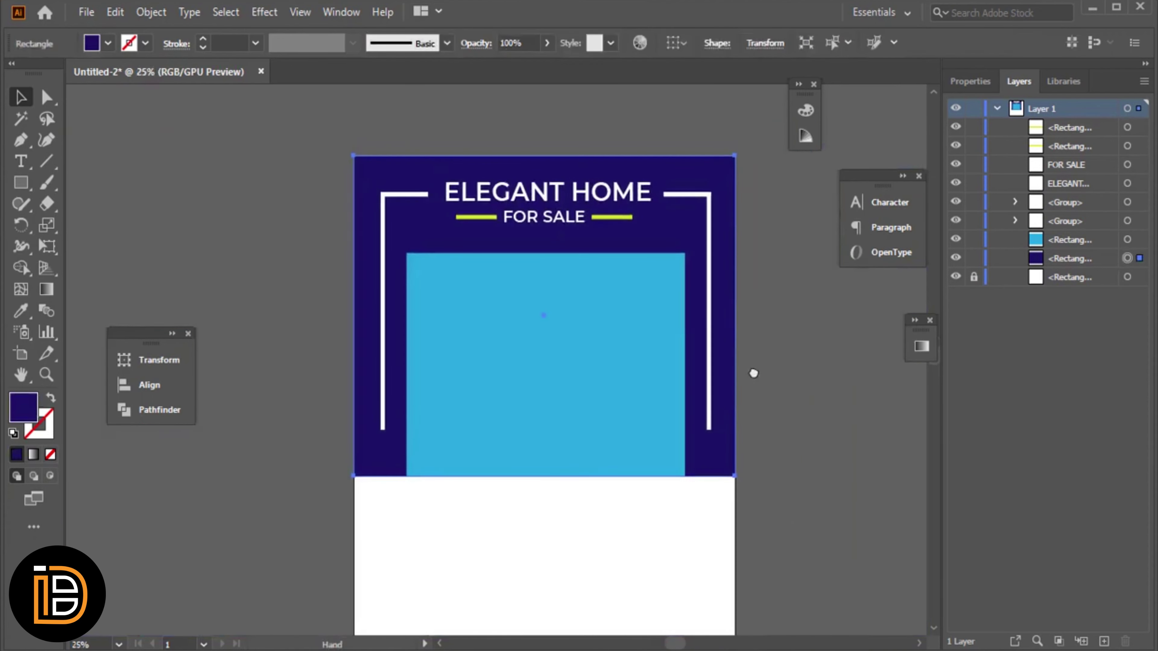
scroll(581, 237, "up", 2)
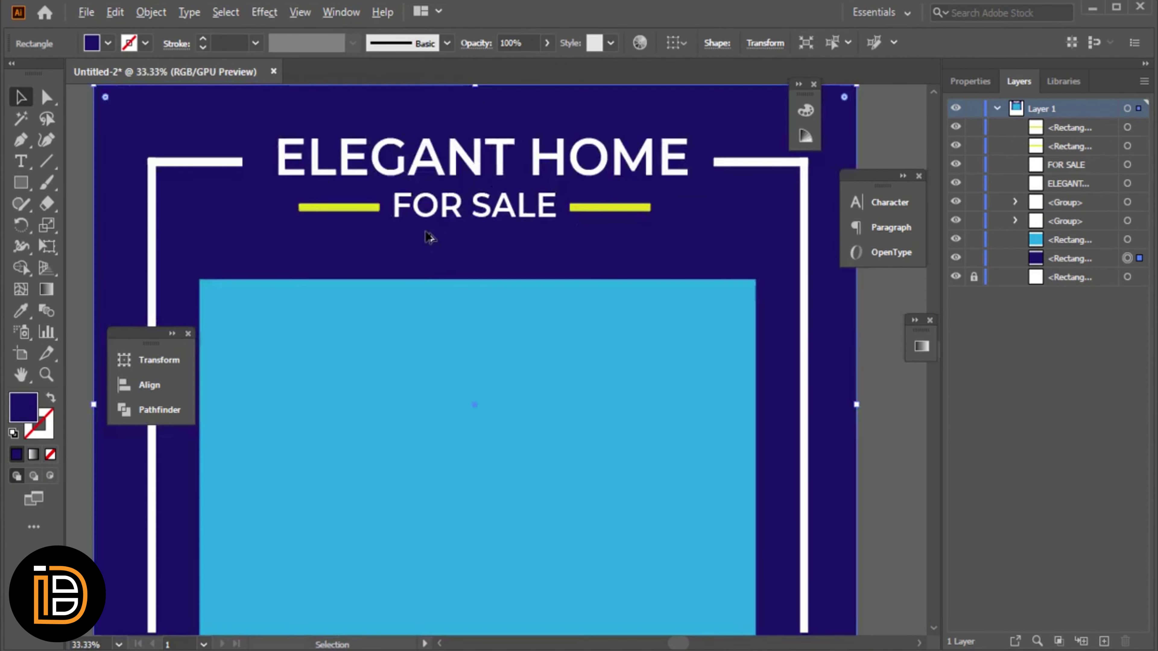
left_click(336, 207)
left_click(511, 215, "shift")
left_click(619, 209, "shift")
left_click(550, 155, "shift")
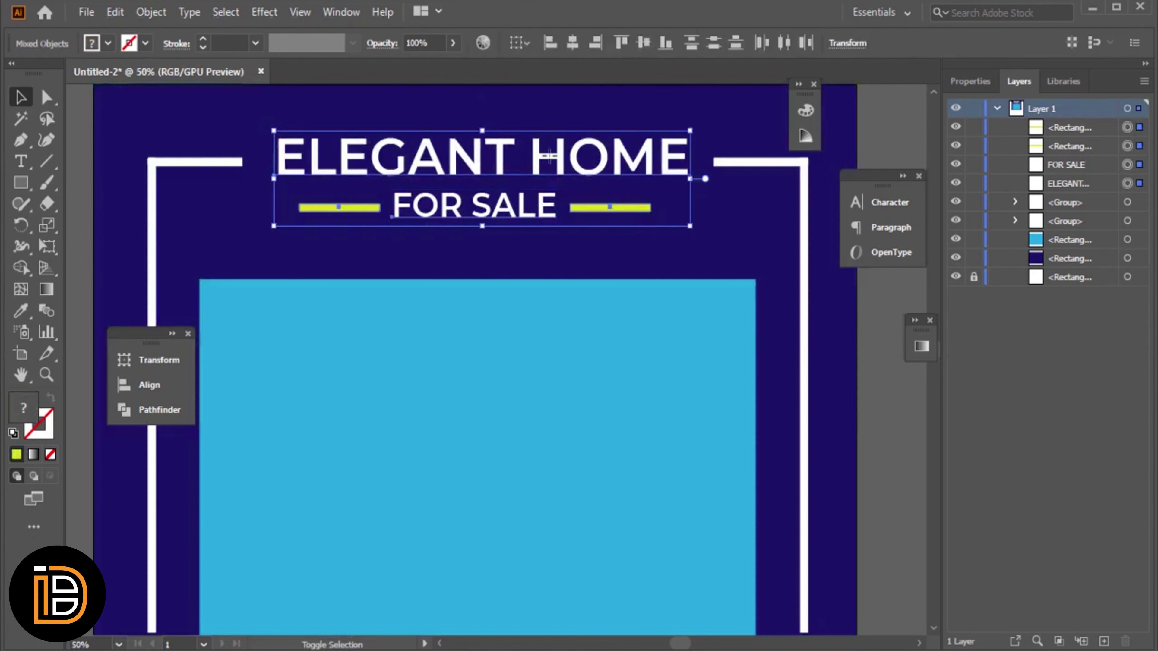
left_click_drag(549, 155, 550, 157)
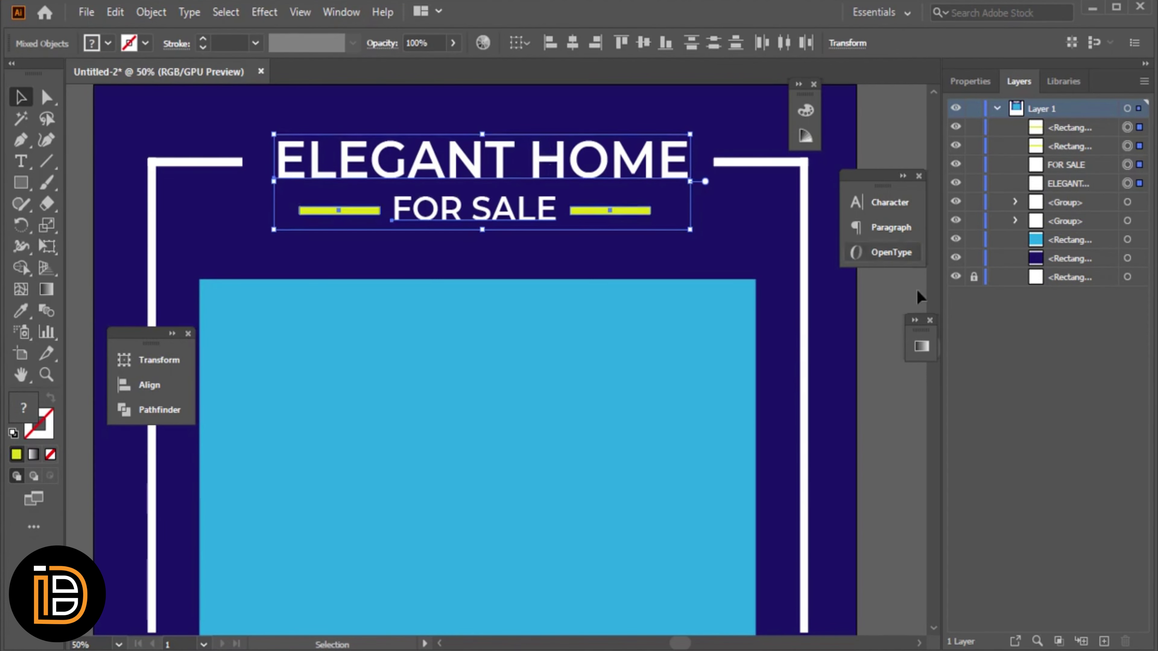
key("ctrl+shift+a")
Review the header placement, ending with the light-blue photo rectangle selected
scroll(767, 320, "down", 2)
scroll(775, 399, "up", 1)
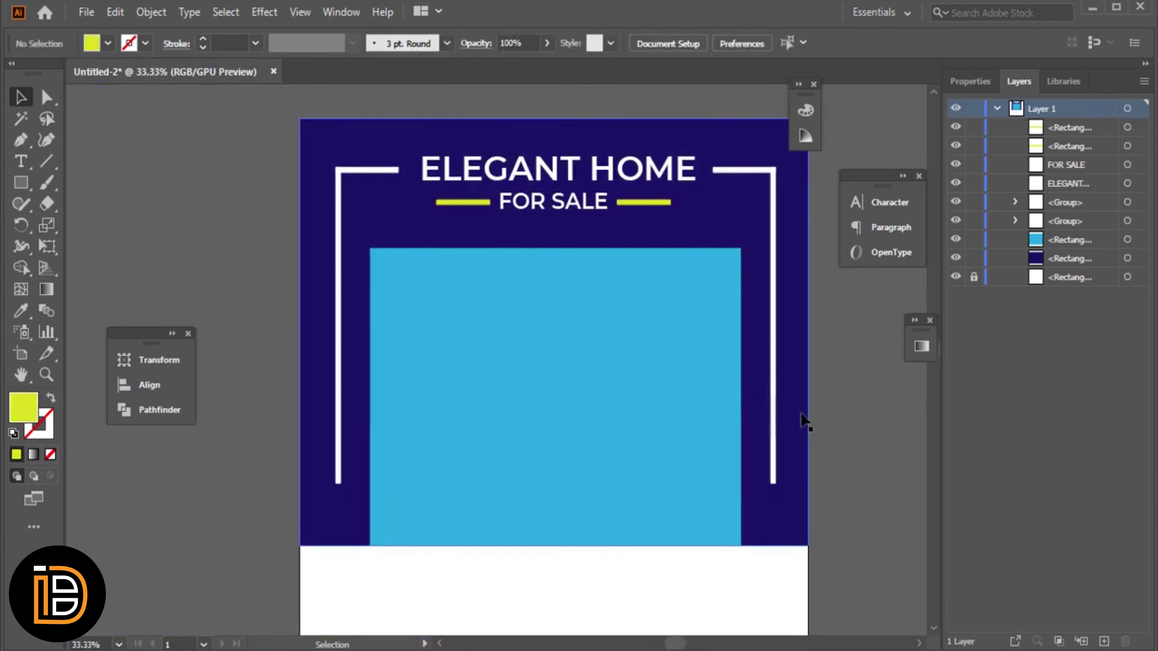
left_click_drag(866, 395, 829, 383)
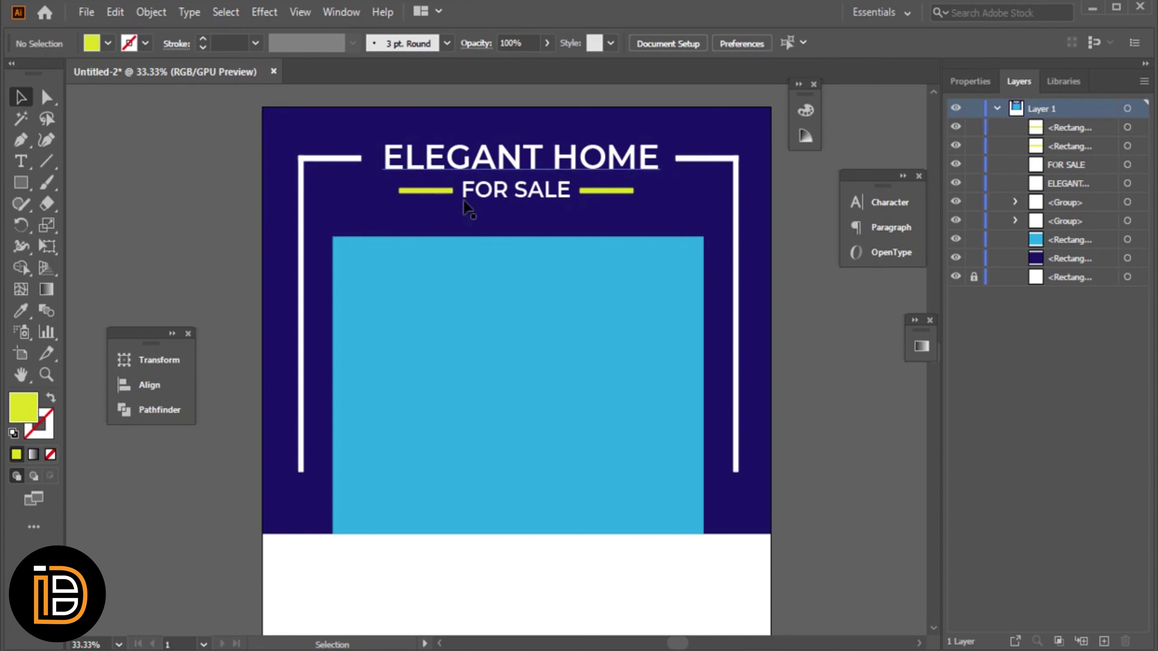
scroll(707, 278, "down", 1)
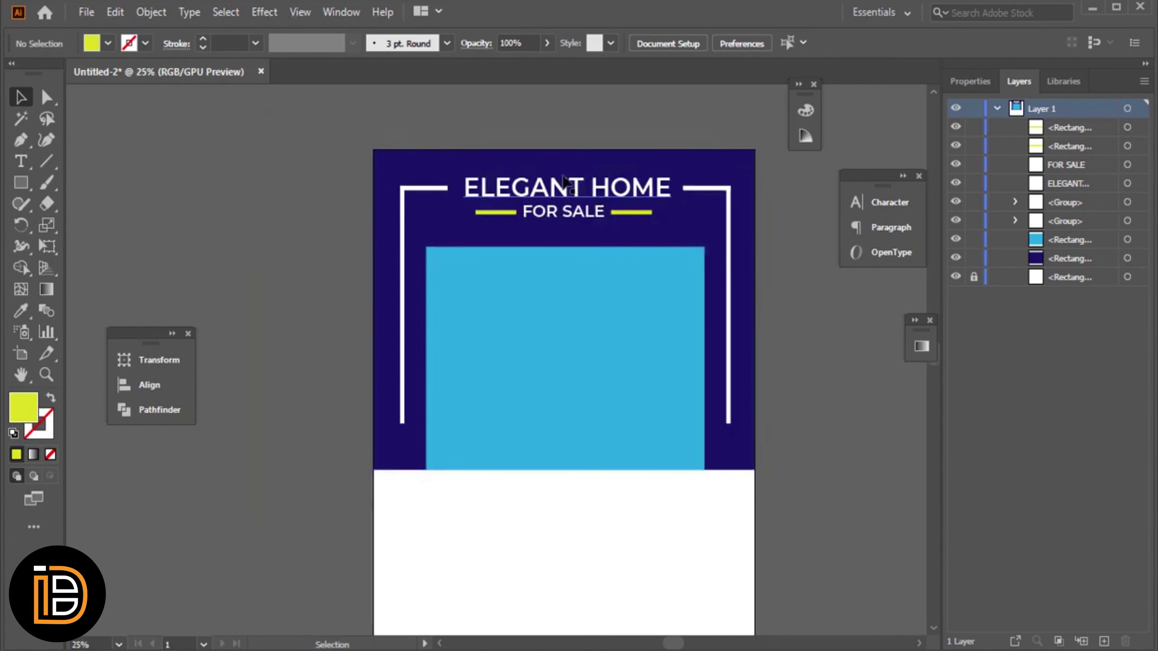
left_click(564, 185)
scroll(566, 212, "up", 1)
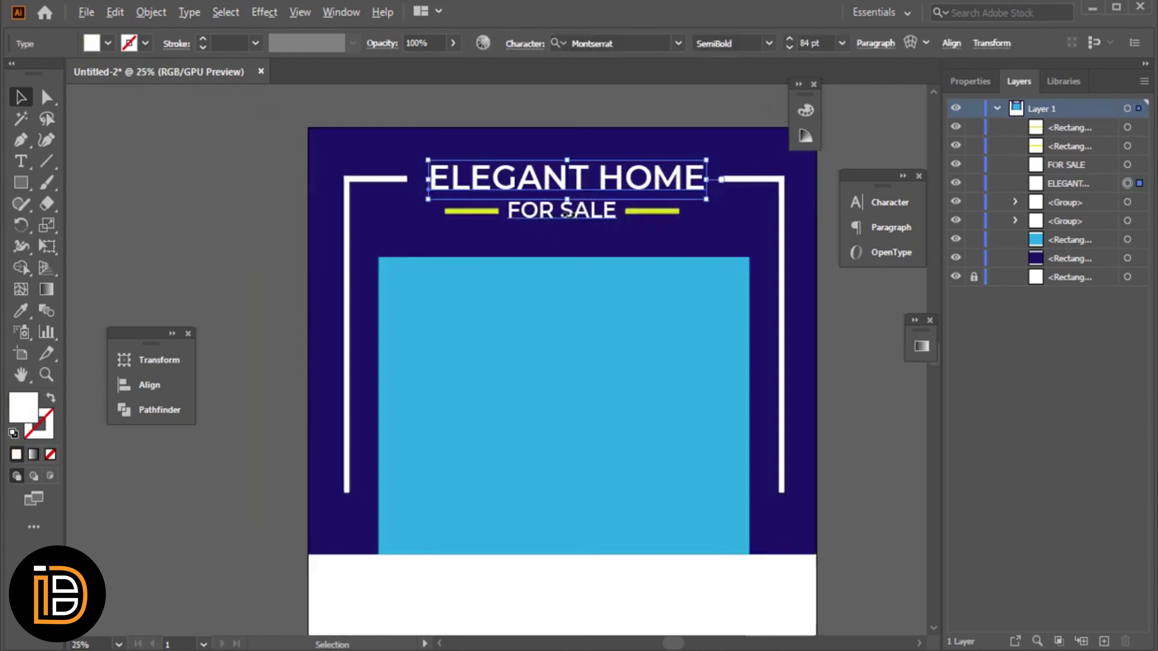
scroll(566, 212, "up", 1)
left_click(142, 222)
scroll(424, 251, "up", 1)
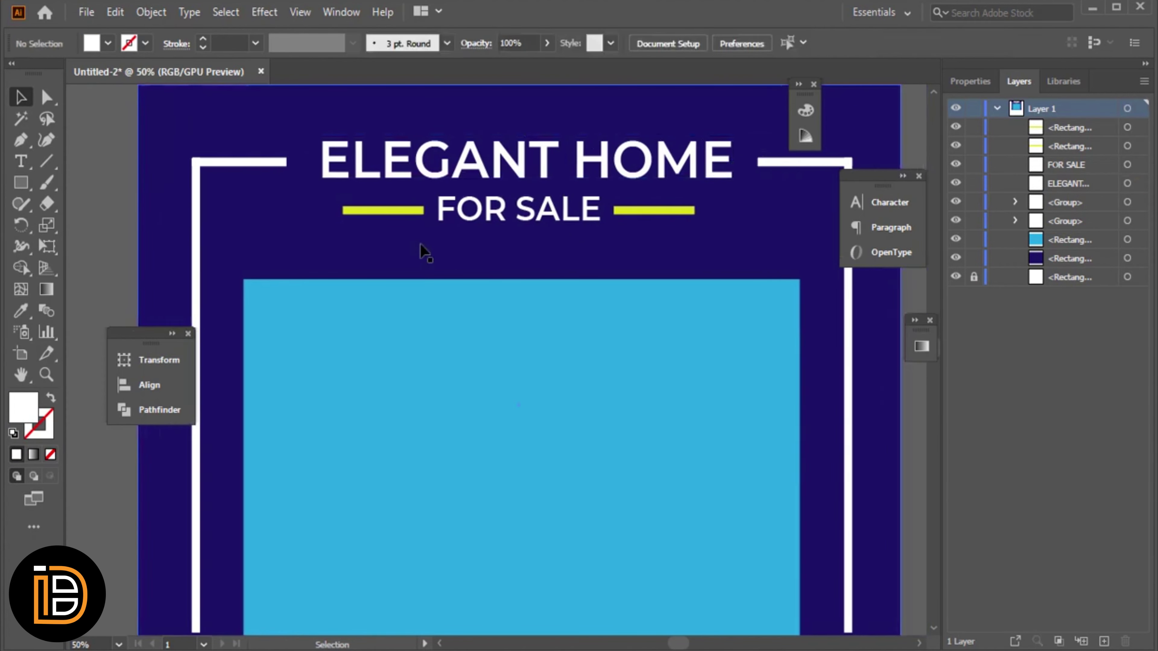
scroll(424, 251, "right", 1)
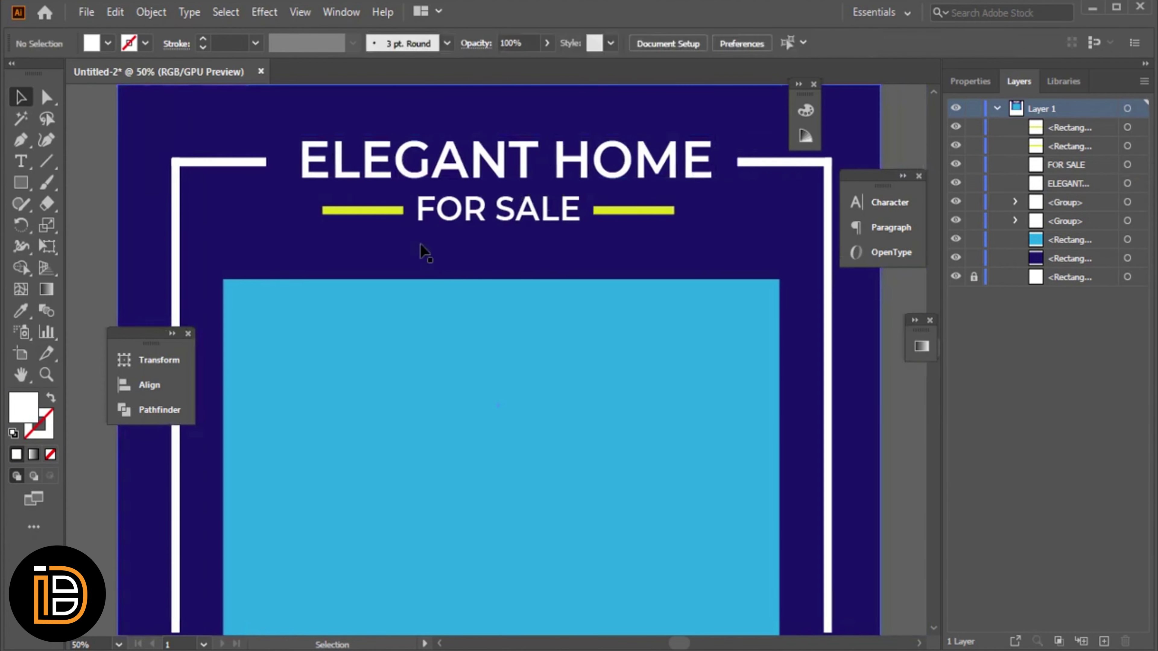
scroll(677, 292, "down", 1)
scroll(817, 341, "right", 1)
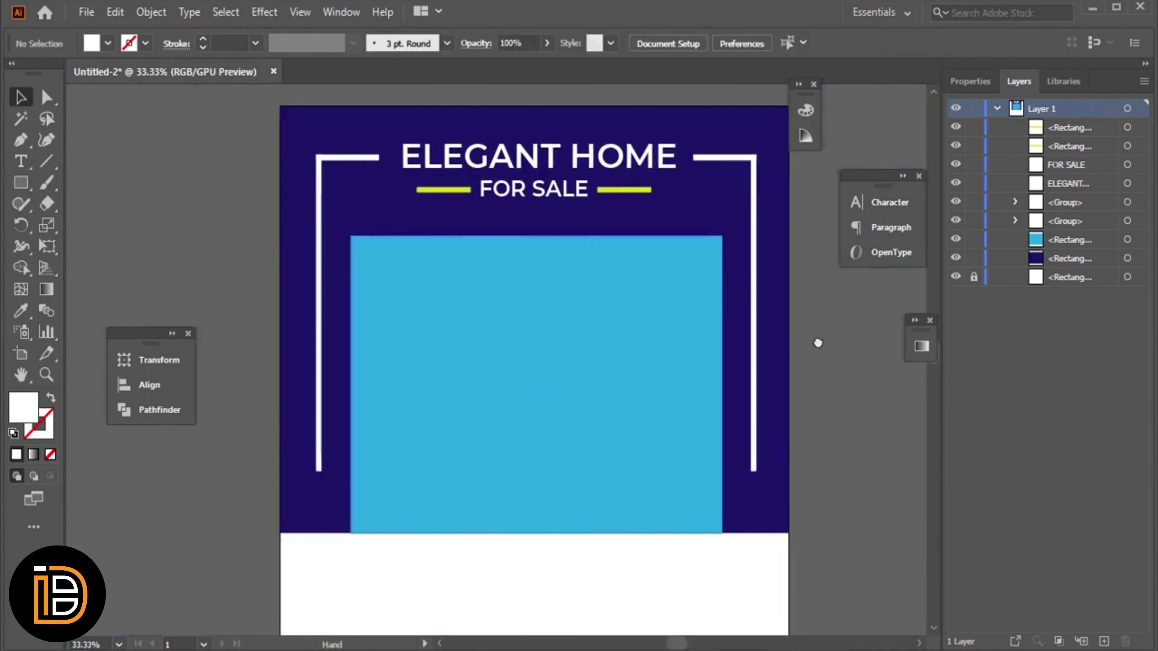
scroll(599, 337, "down", 1)
left_click(599, 338)
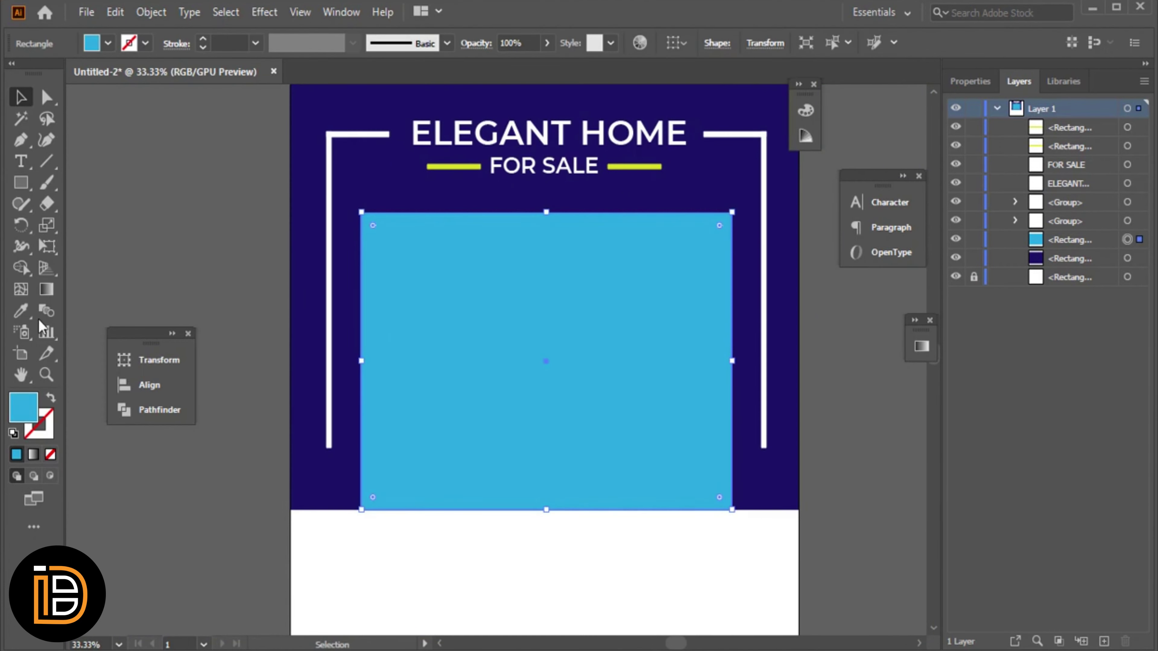
Place the house photo inside the light-blue rectangle using Draw Inside
left_click(51, 476)
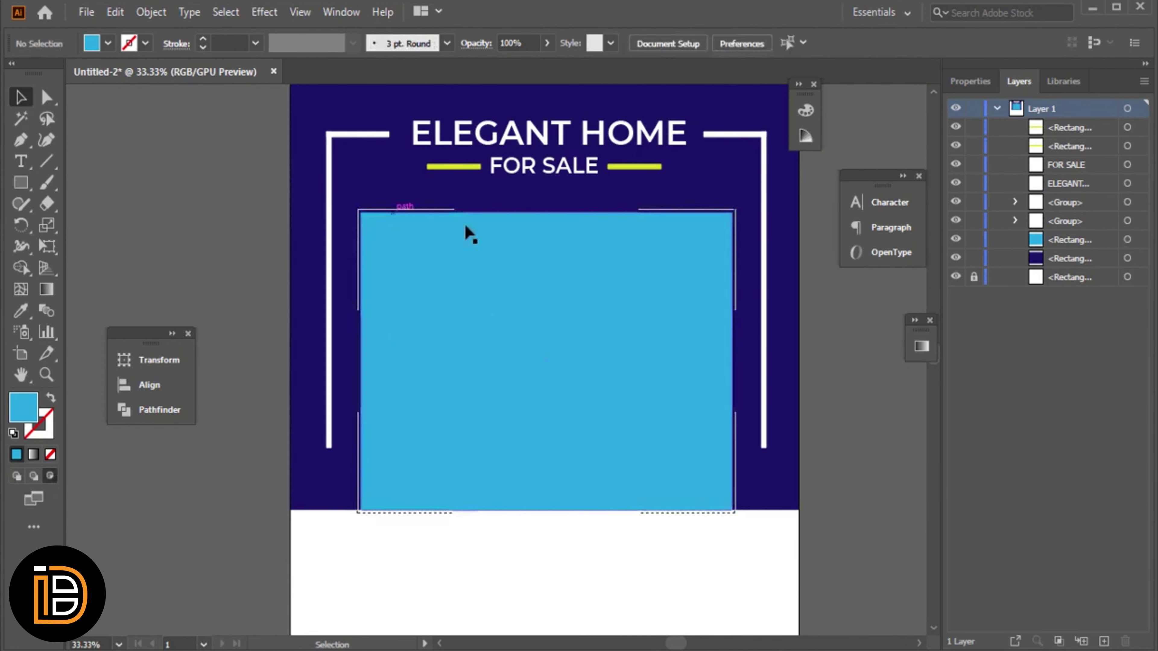
left_click(434, 274)
left_click(87, 11)
left_click(218, 312)
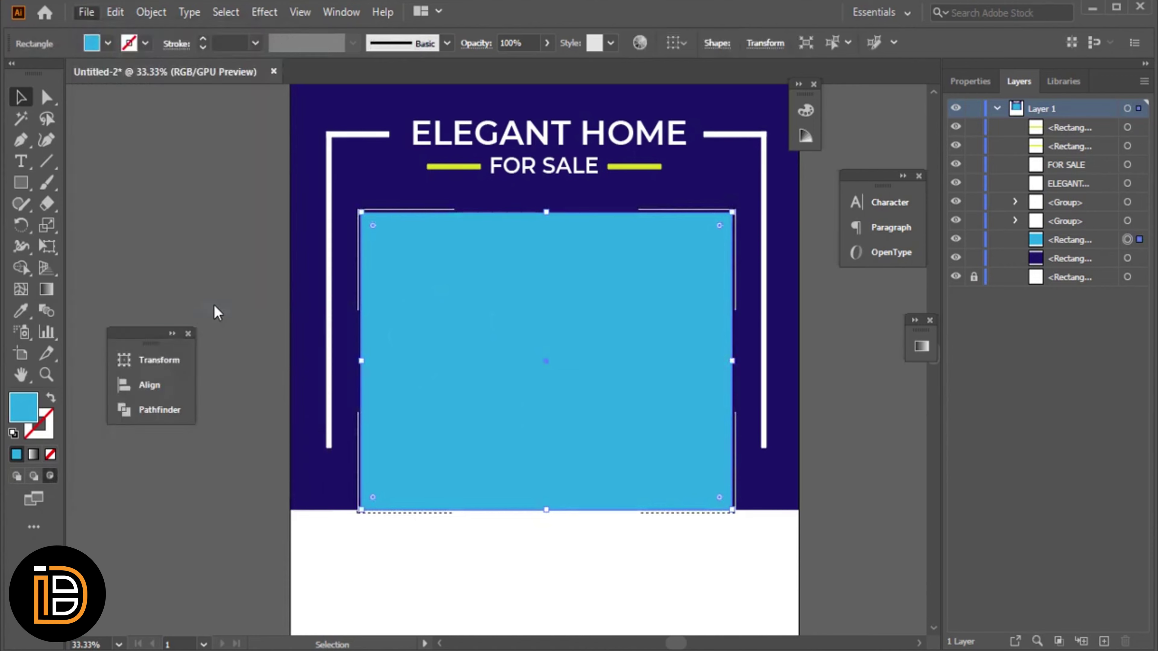
left_click(404, 326)
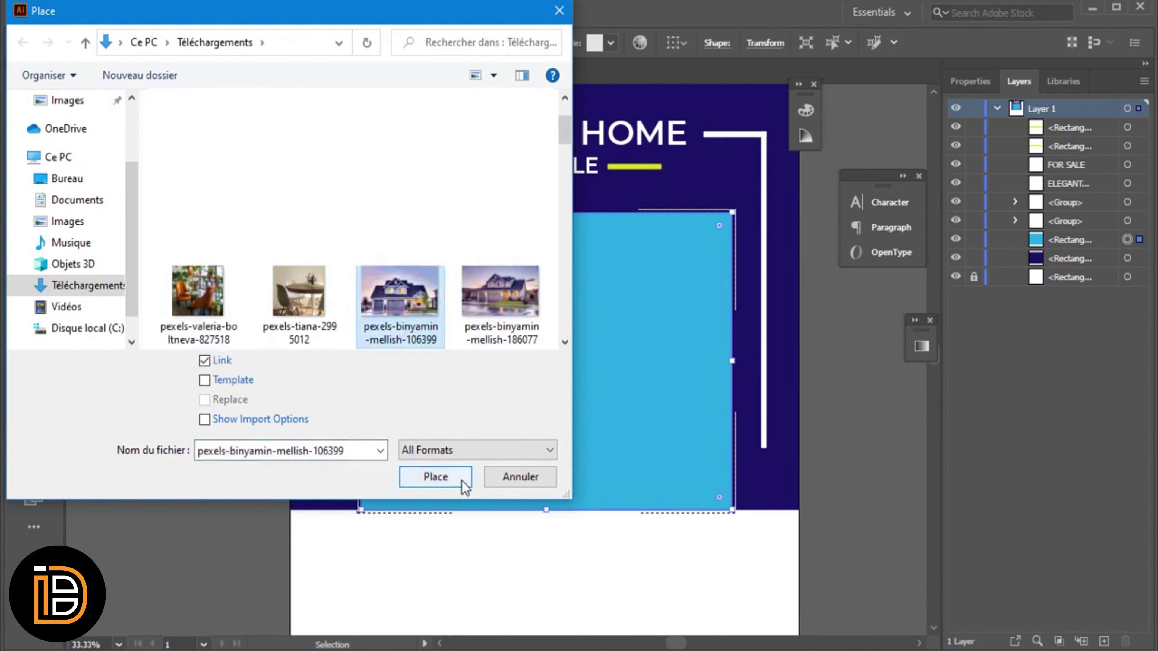
left_click(435, 477)
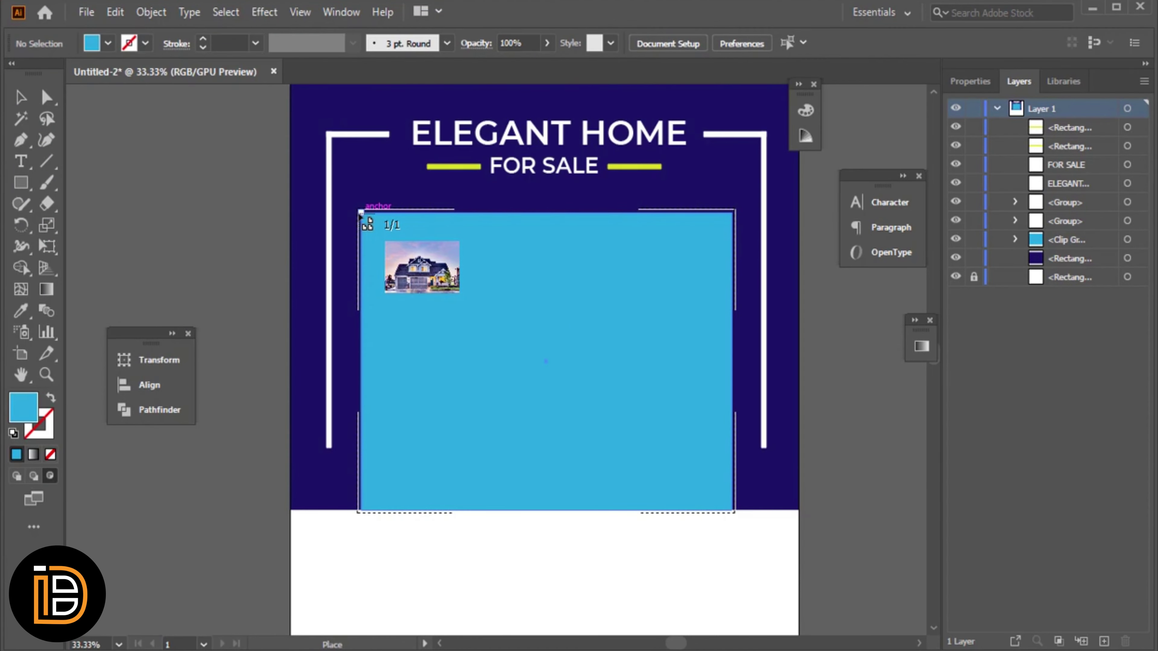
left_click_drag(360, 213, 791, 543)
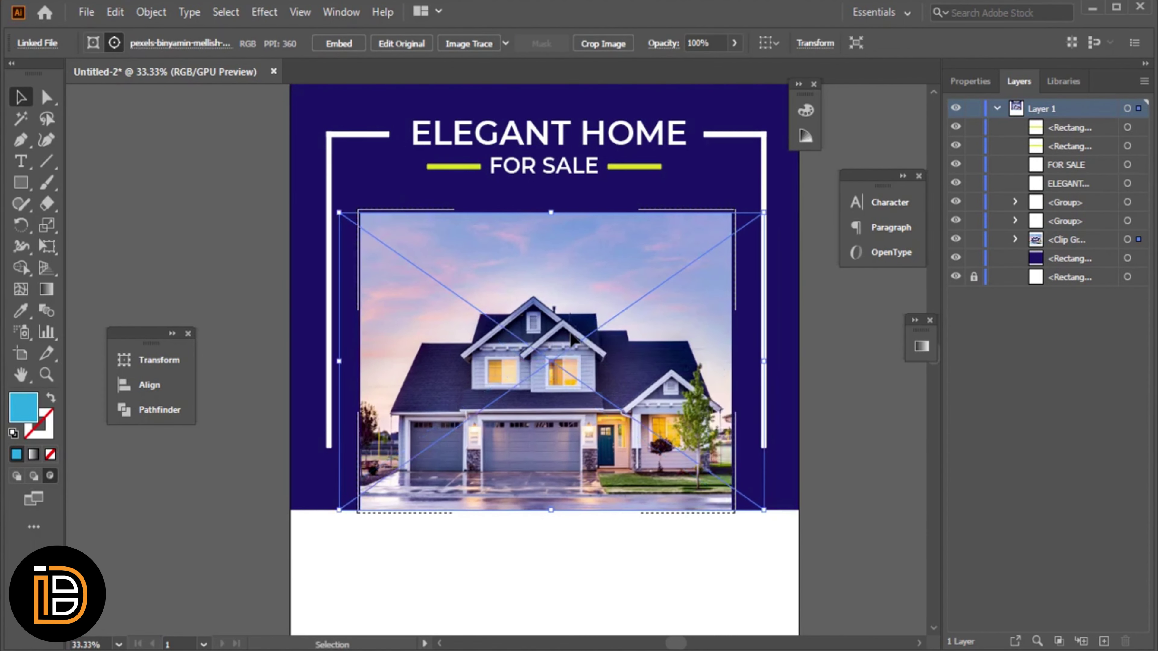
Enlarge the house photo from its corners so it fills the rectangle frame
left_click_drag(339, 212, 330, 207)
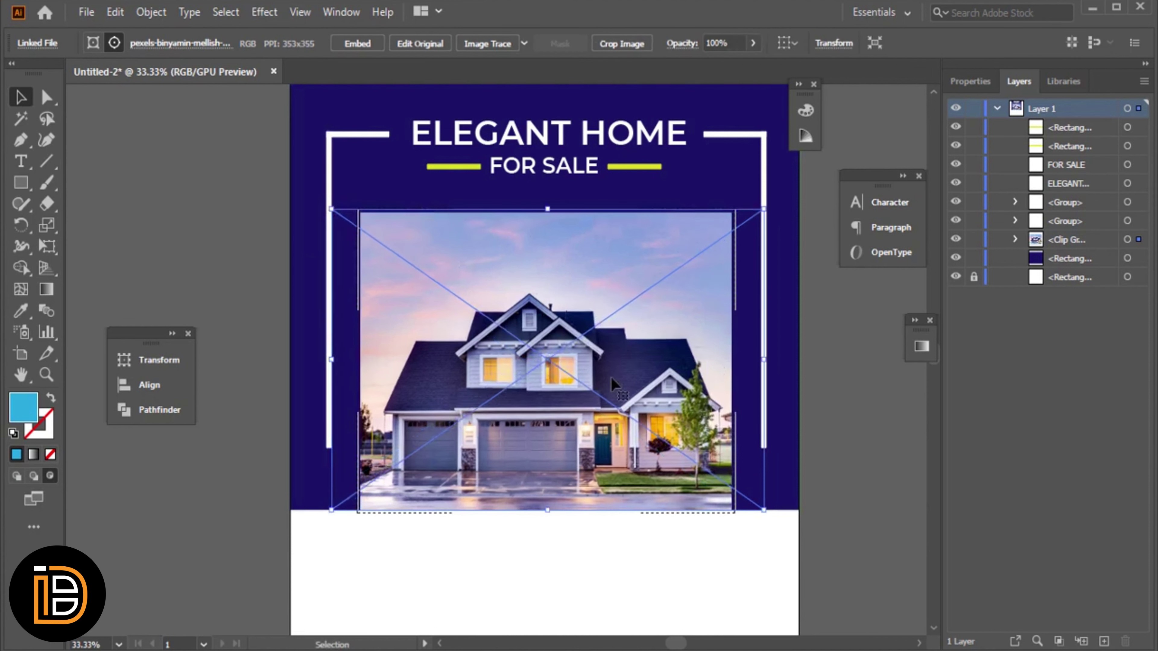
left_click_drag(759, 505, 770, 516)
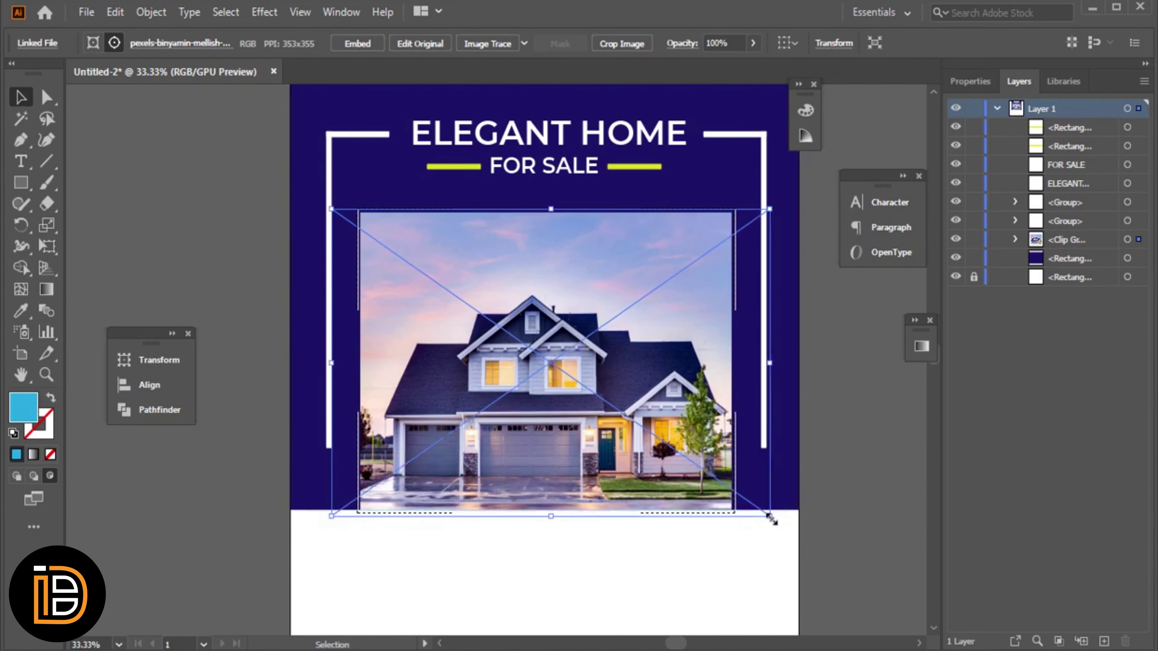
left_click_drag(663, 424, 657, 415)
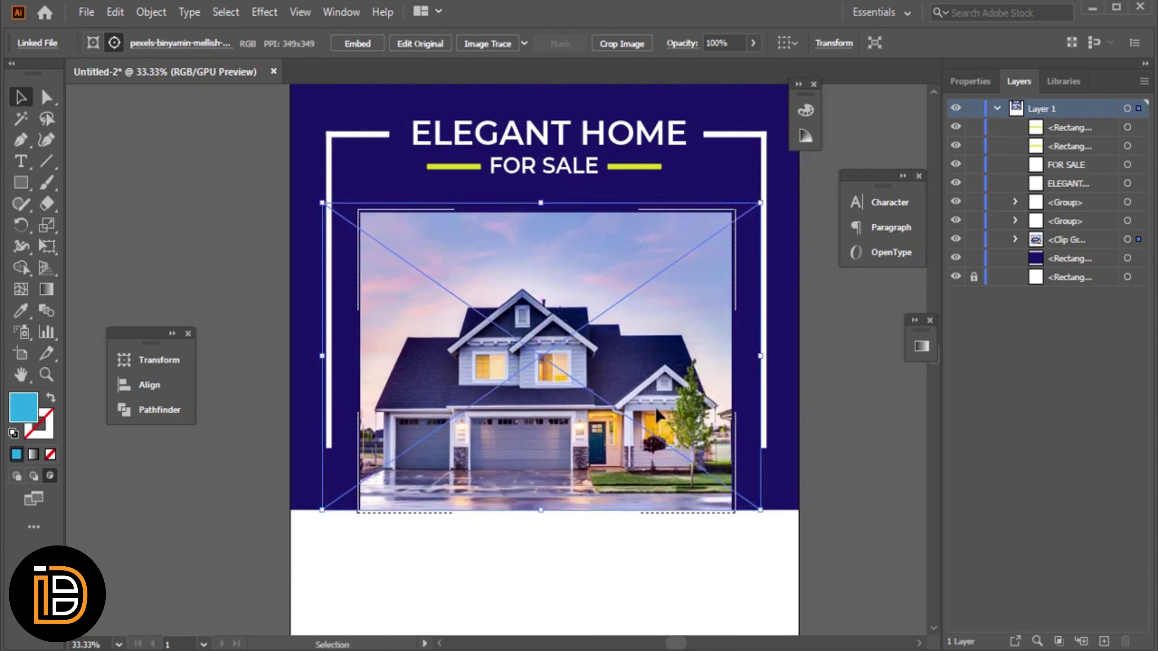
left_click(853, 345)
scroll(810, 341, "down", 1)
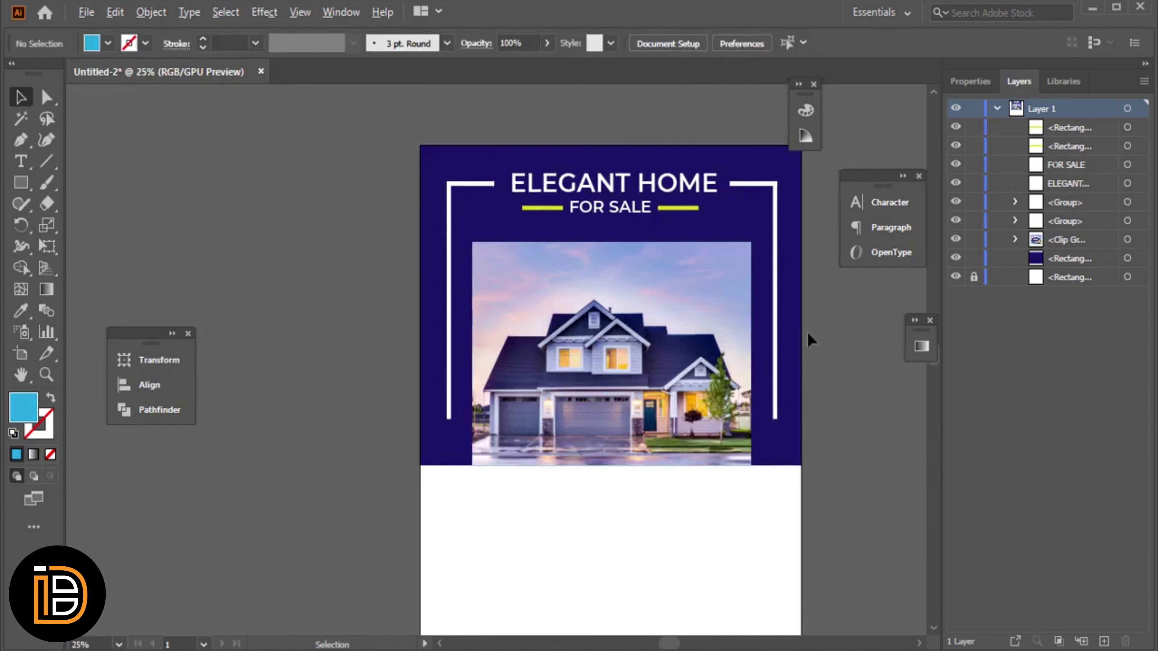
mouse_move(840, 360)
left_mouse_down()
mouse_move(740, 355)
mouse_move(813, 335)
left_mouse_up()
scroll(705, 362, "up", 1)
scroll(812, 334, "up", 1)
scroll(774, 338, "up", 1)
scroll(729, 337, "down", 1)
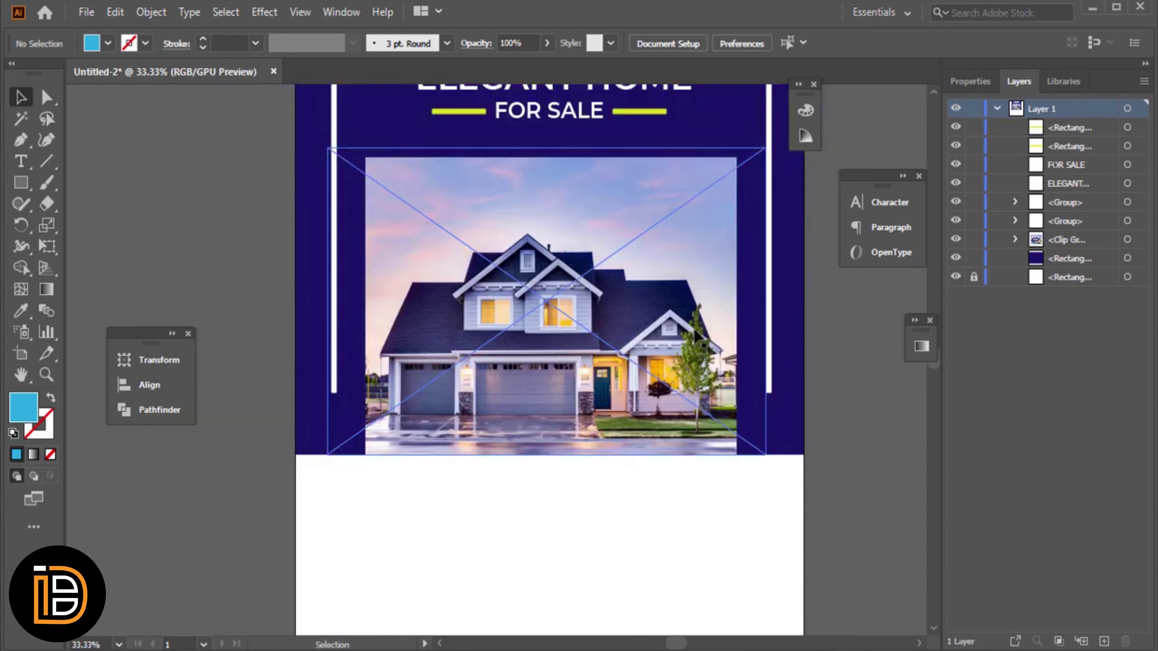
scroll(694, 338, "up", 3)
scroll(698, 337, "down", 2)
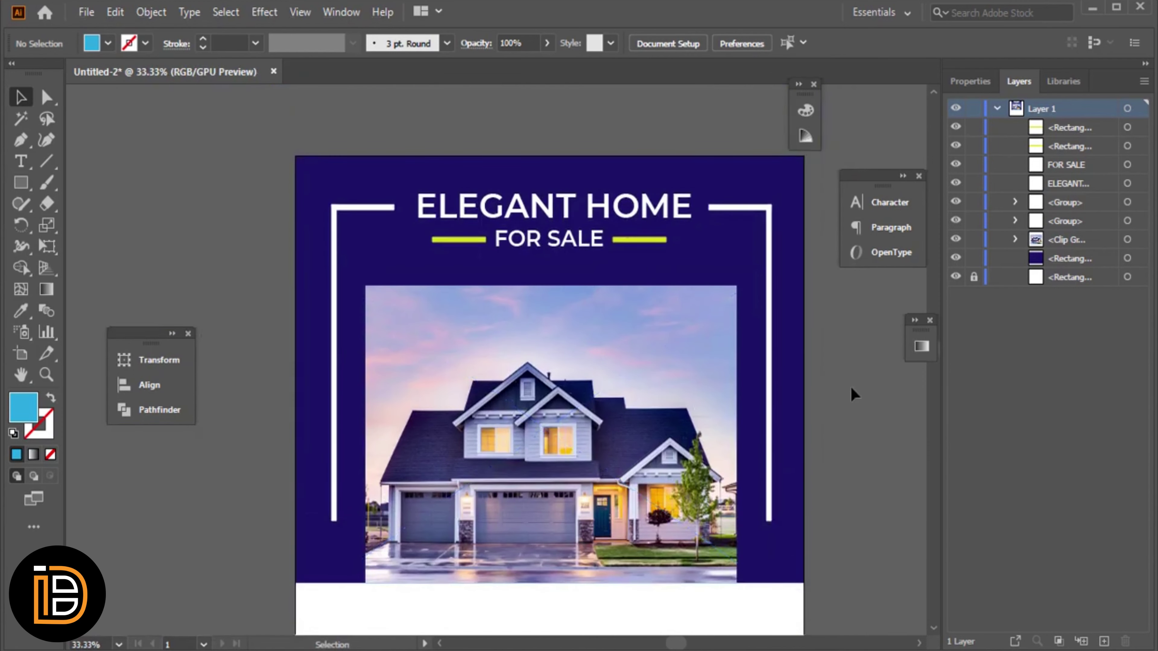
scroll(692, 377, "up", 1)
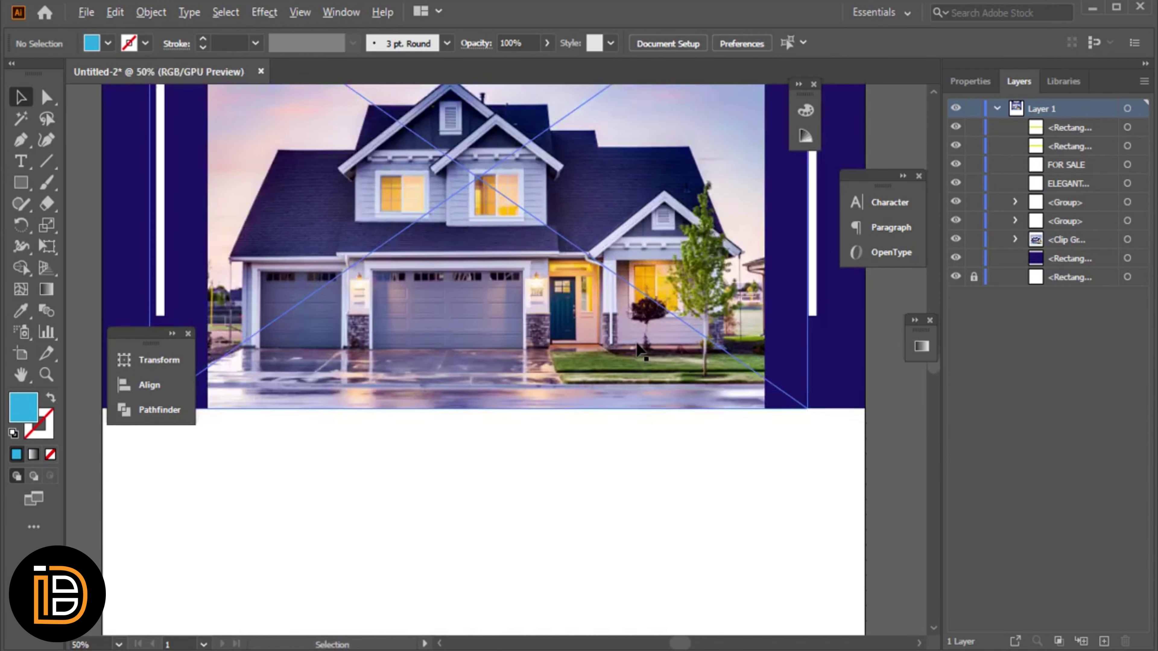
scroll(692, 377, "down", 6)
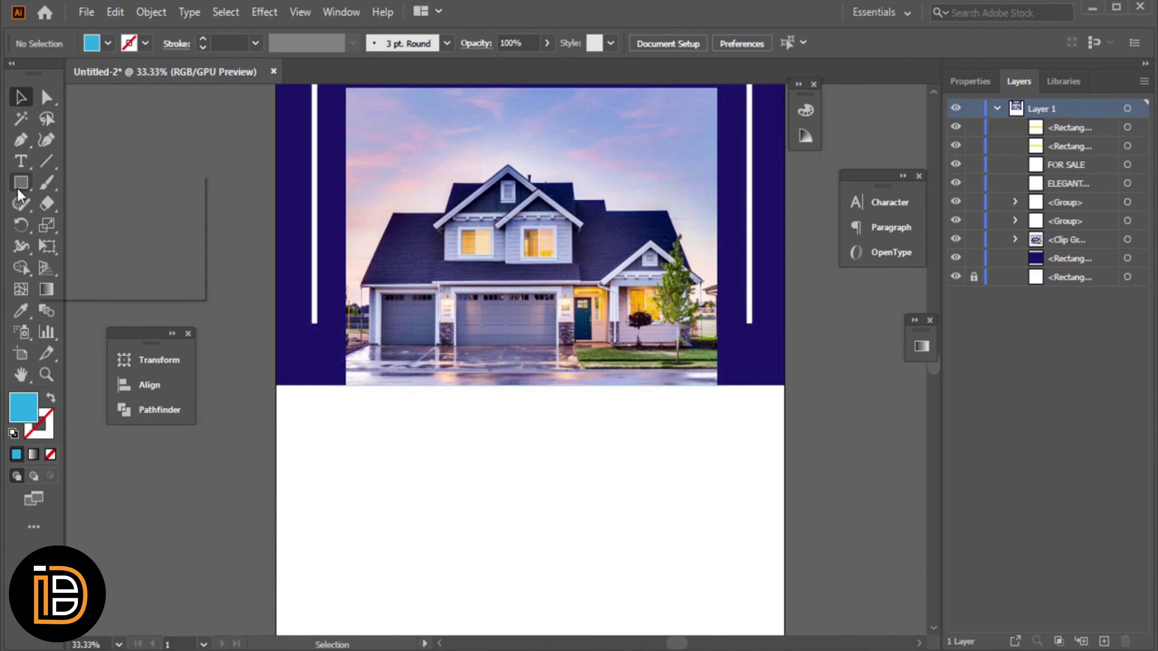
Draw a large circle and position it over the house photo's bottom edge
left_click(114, 223)
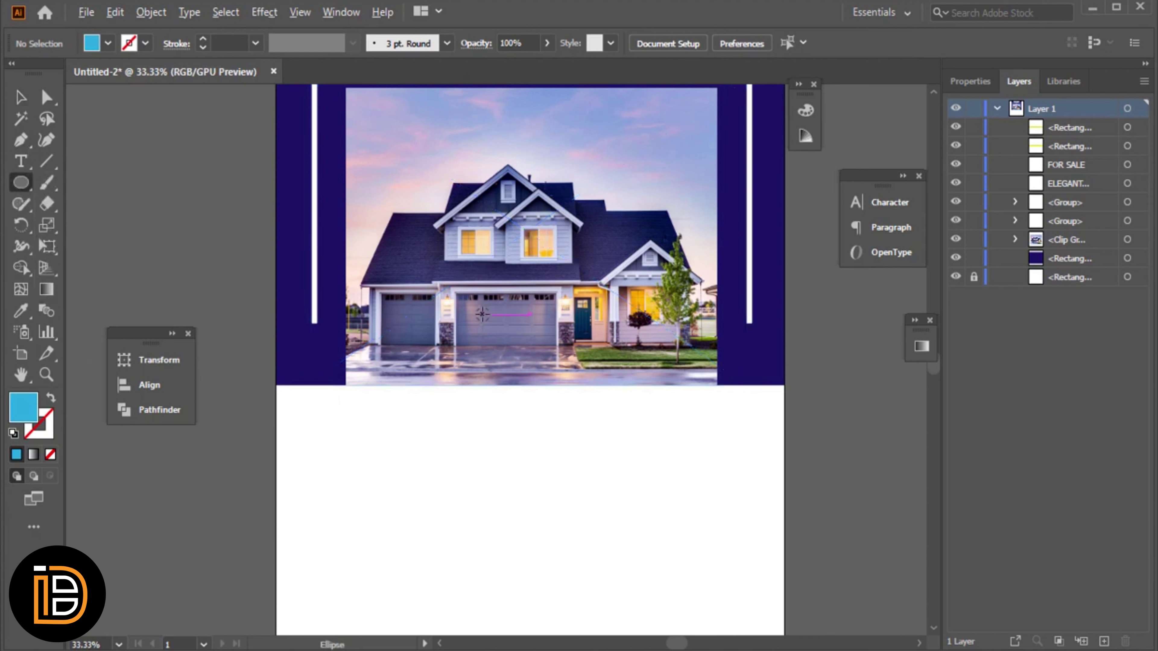
left_click_drag(482, 314, 587, 414)
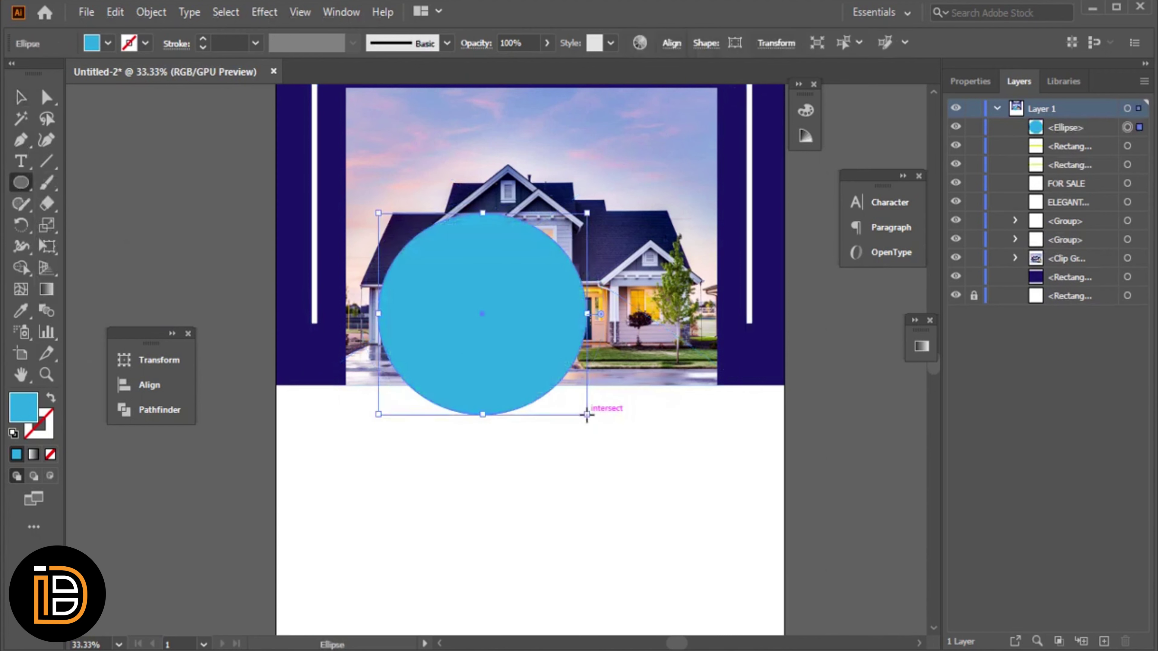
key("ctrl+z")
left_click_drag(502, 417, 688, 564)
left_click(23, 98)
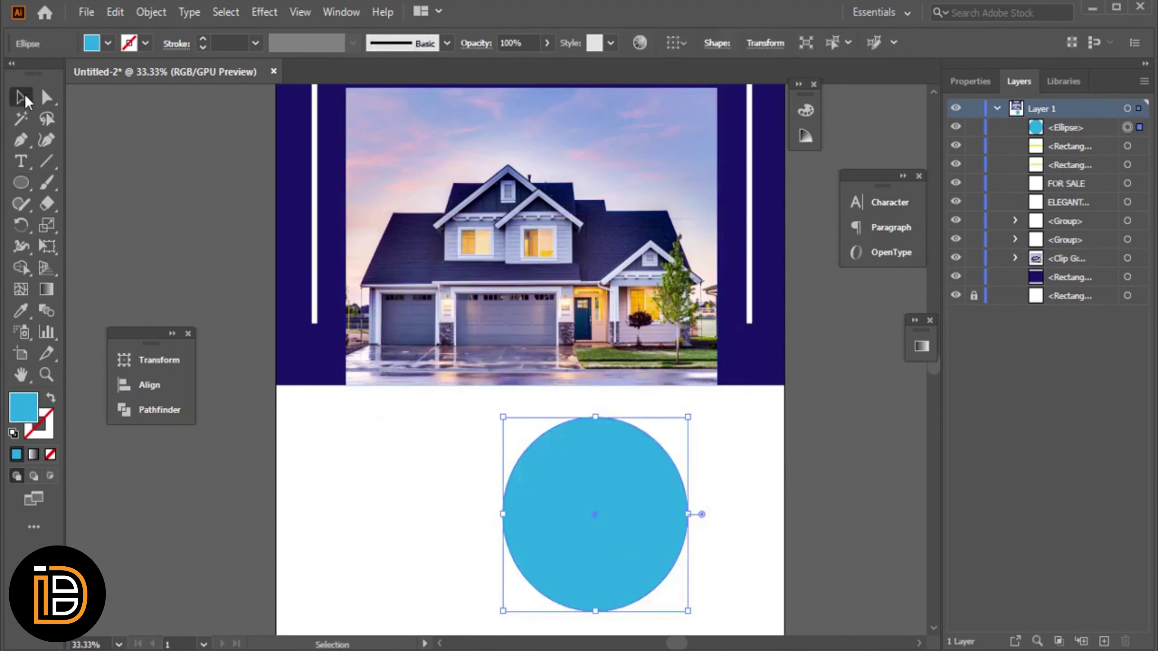
left_click_drag(616, 501, 551, 363)
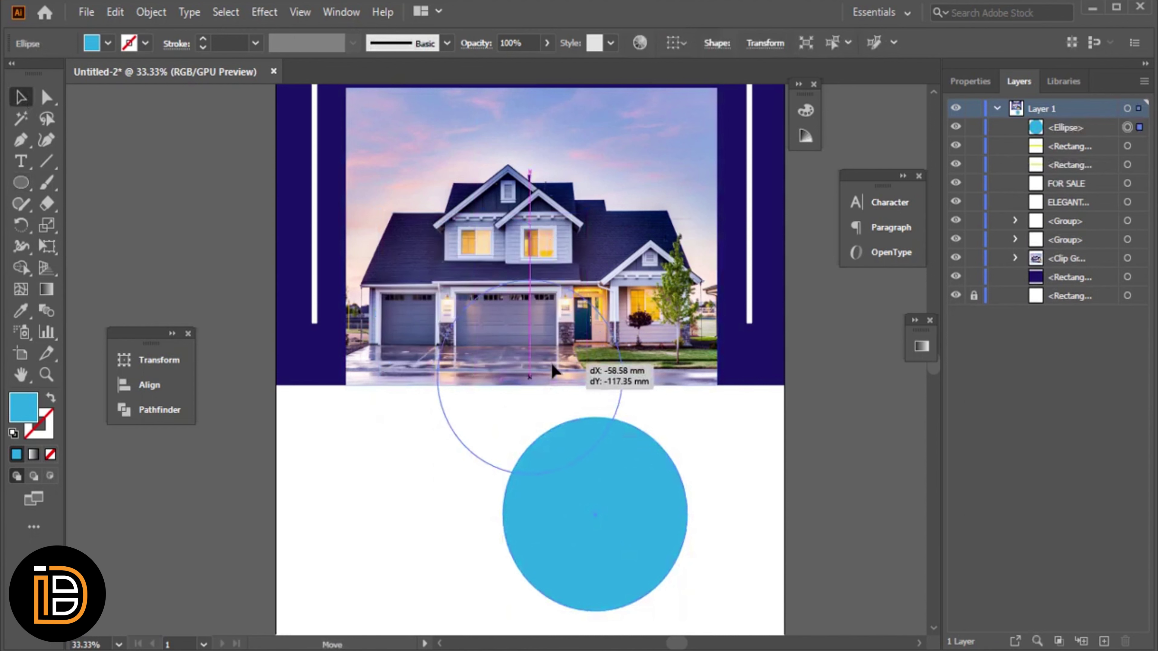
left_click_drag(550, 362, 555, 356)
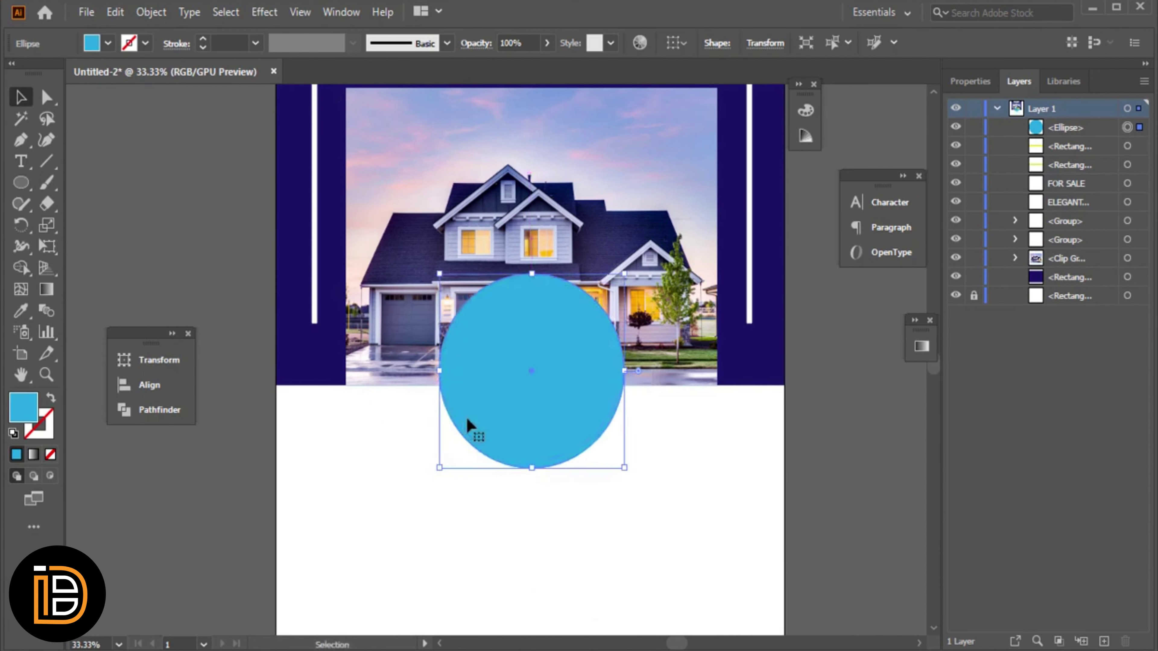
Duplicate a smaller copy of the circle to the left of the large one
left_click_drag(524, 396, 418, 473)
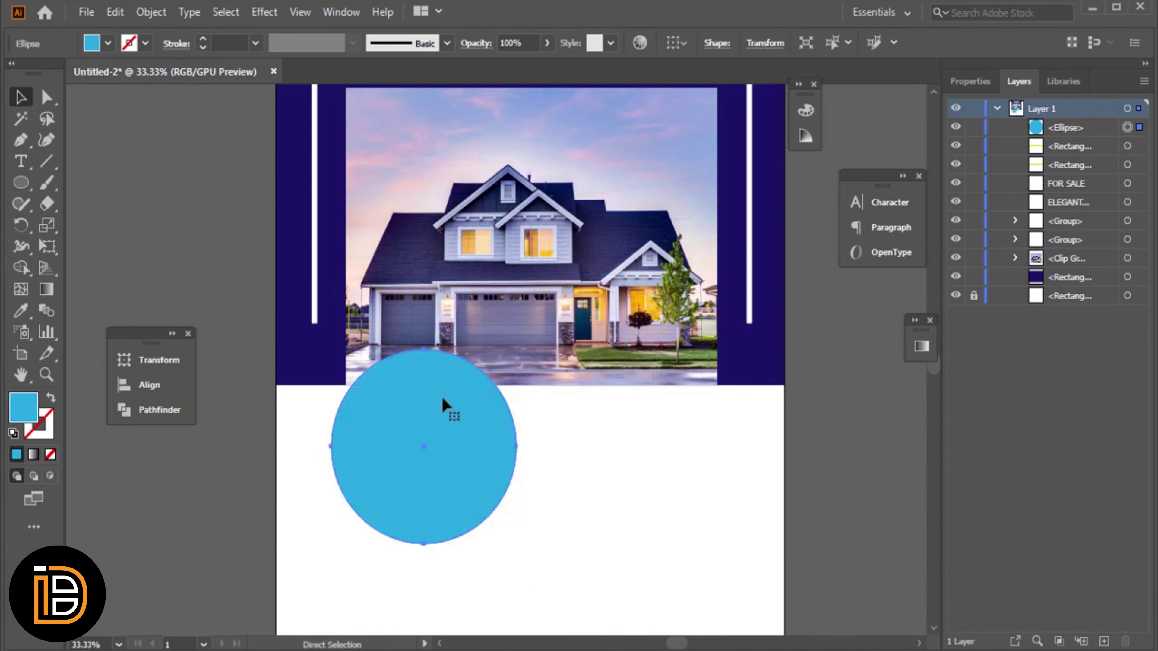
key("ctrl+z")
mouse_move(523, 381)
left_mouse_down("alt")
mouse_move(427, 439)
mouse_move(400, 429)
left_mouse_up("alt")
left_click_drag(326, 335, 347, 354)
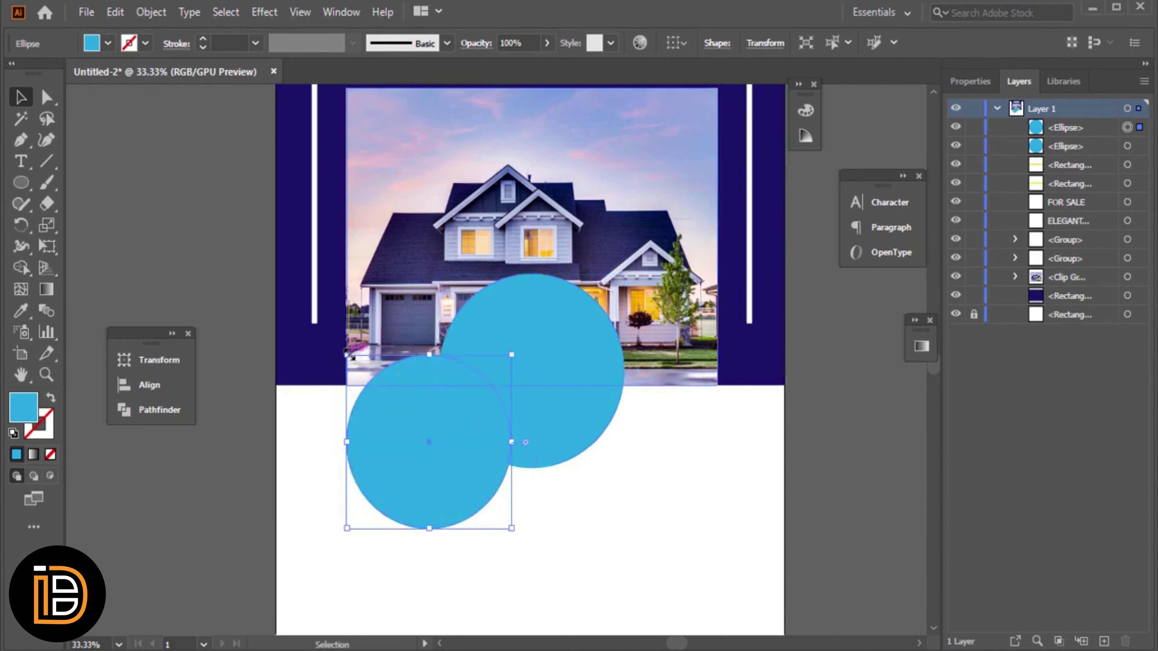
left_click_drag(445, 444, 423, 419)
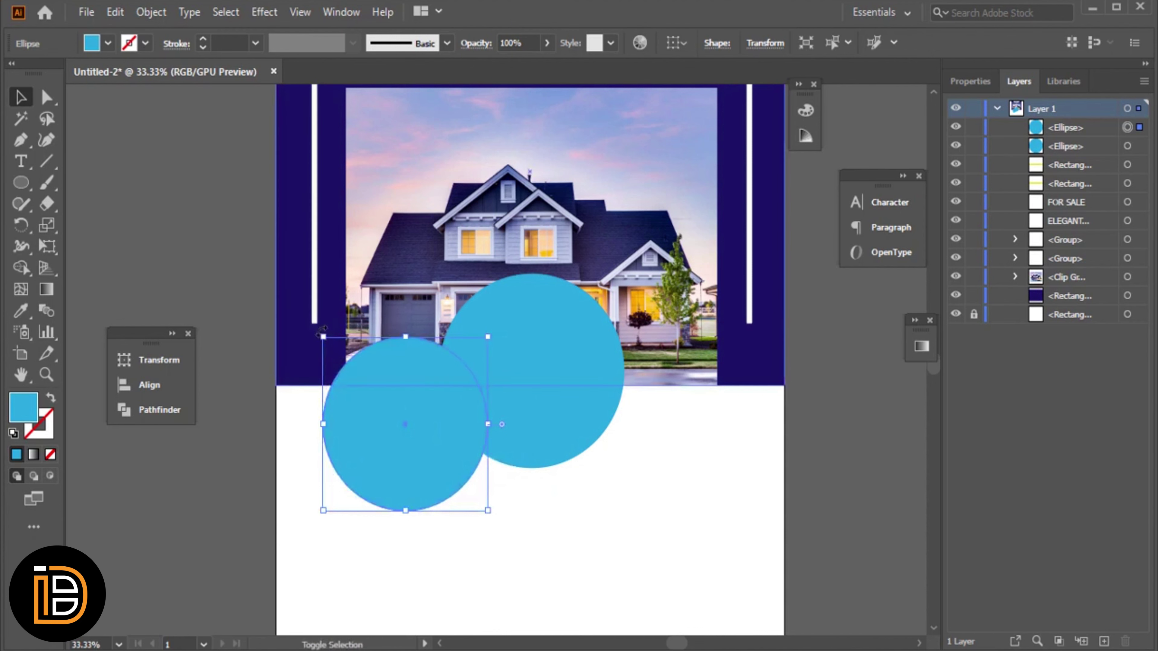
left_click_drag(322, 336, 335, 349)
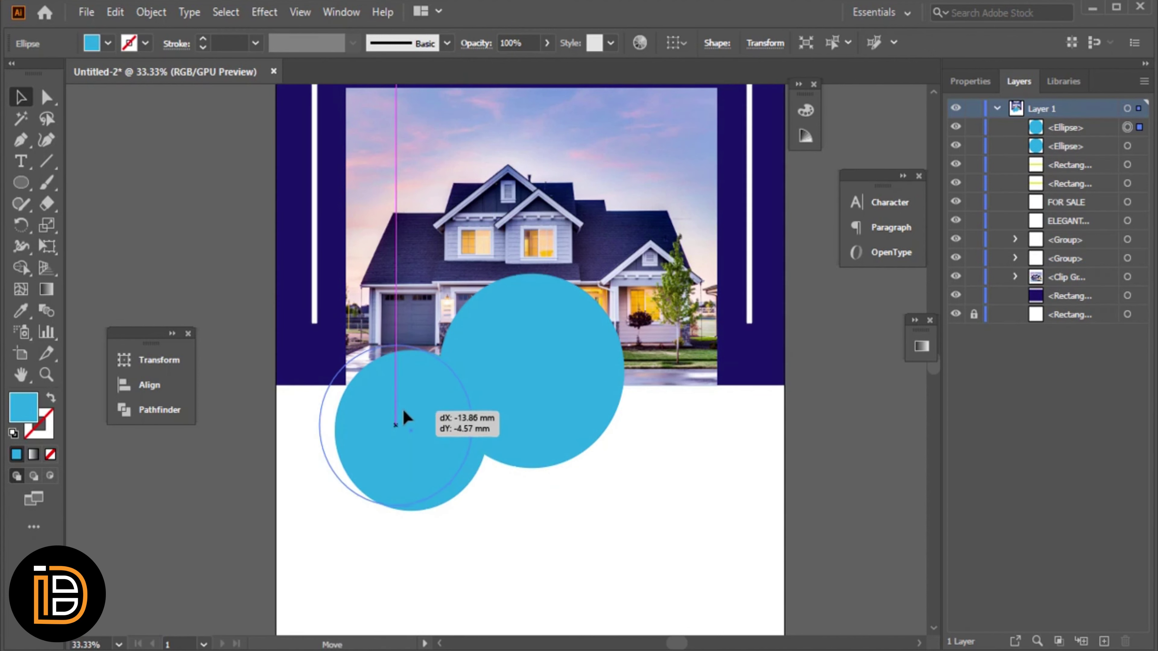
left_click_drag(418, 424, 402, 418)
left_click(735, 517)
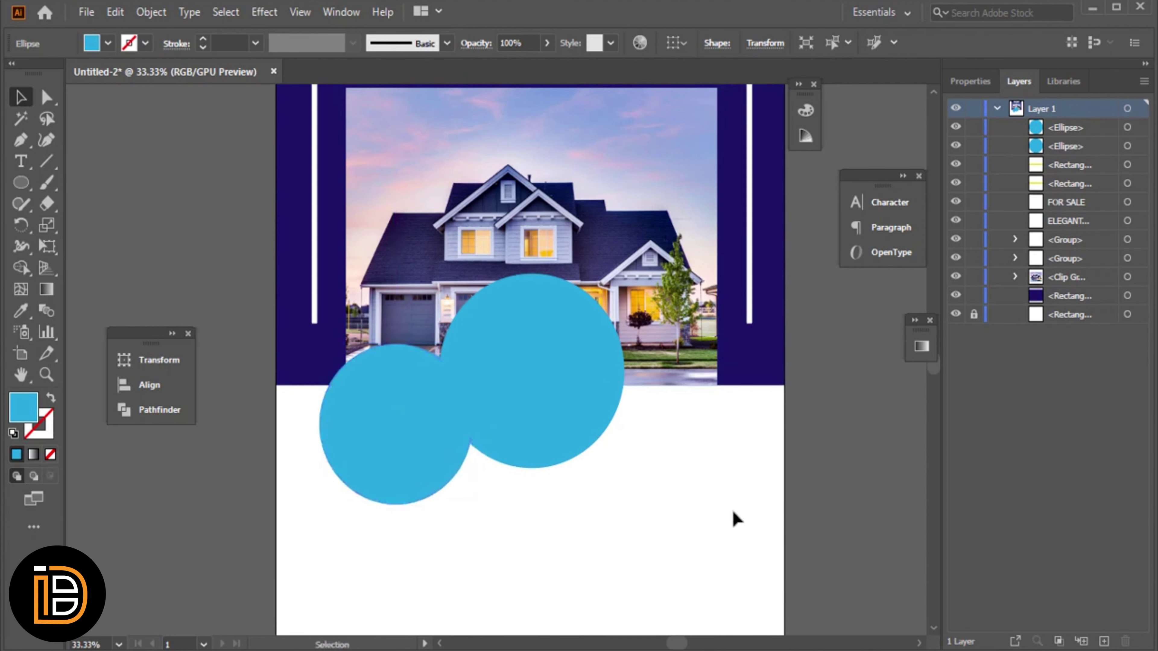
Copy the small circle to the right side of the large circle
left_click(387, 417)
left_click_drag(403, 417, 562, 492)
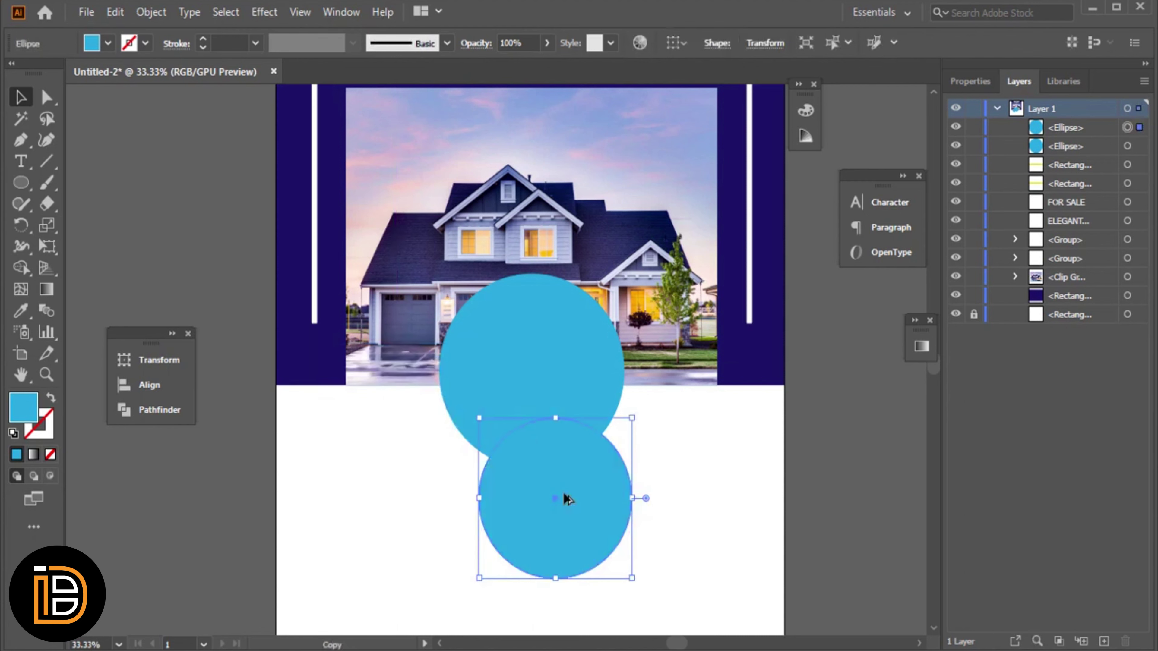
key("ctrl+z")
mouse_move(405, 428)
left_mouse_down("alt")
mouse_move(515, 518)
mouse_move(673, 441)
mouse_move(672, 429)
left_mouse_up("alt")
left_click(866, 509)
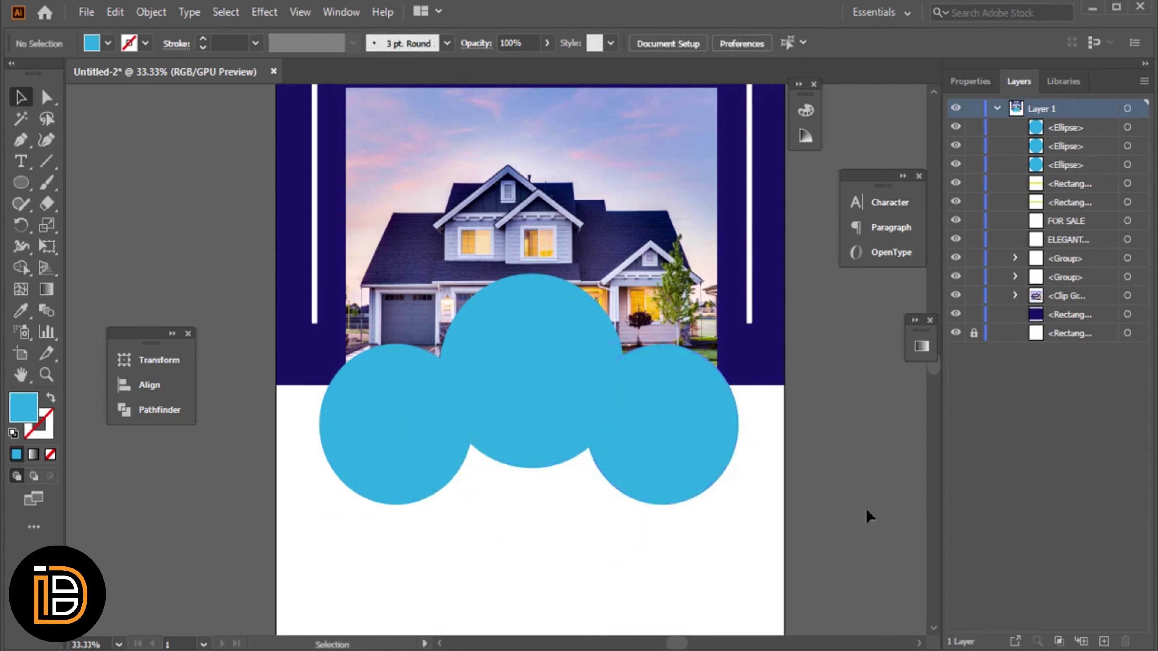
scroll(693, 404, "up", 1)
left_click_drag(664, 439, 654, 465)
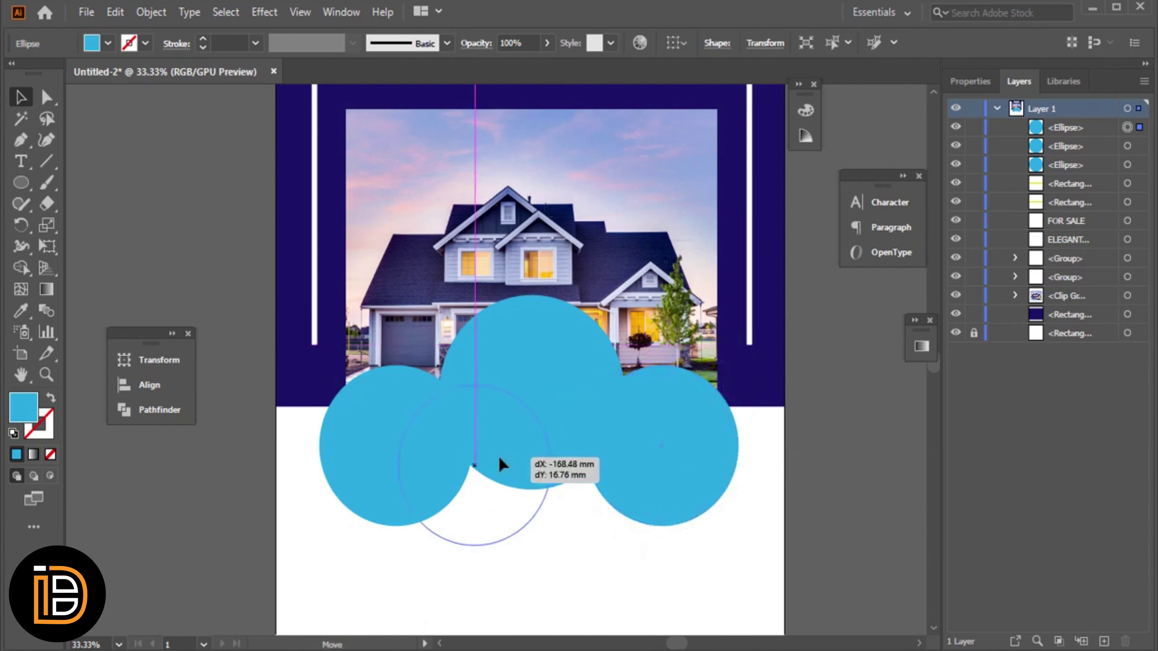
left_click_drag(654, 466, 685, 439)
left_click(840, 465)
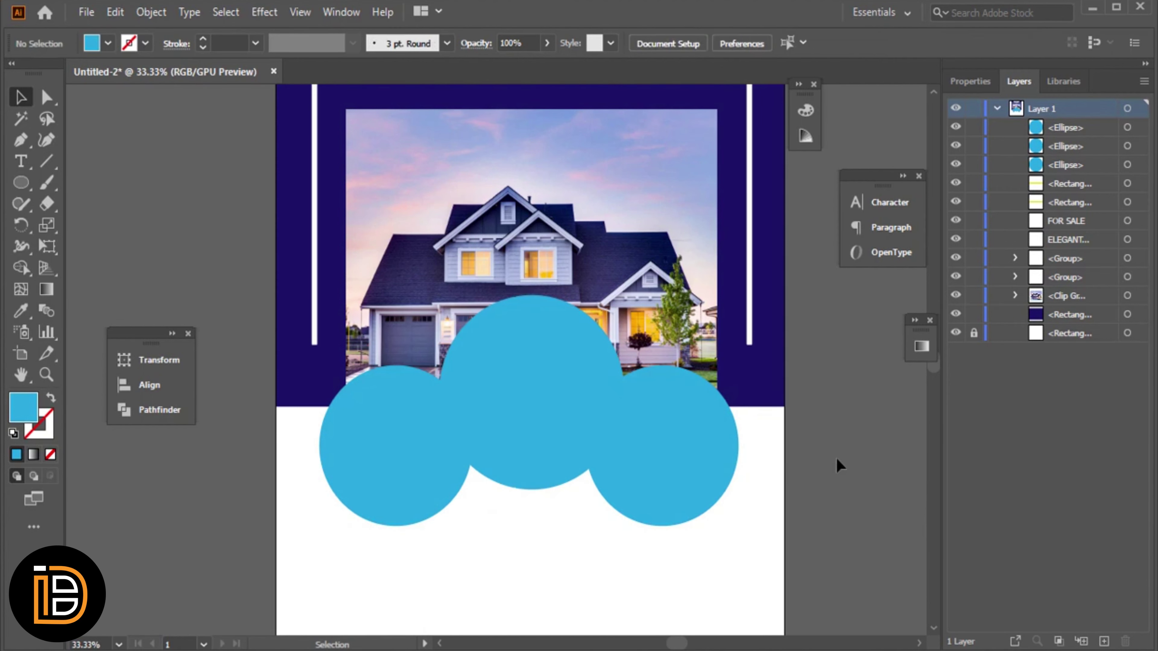
Bring the centre circle in front of the two side circles
right_click(514, 388)
mouse_move(565, 275)
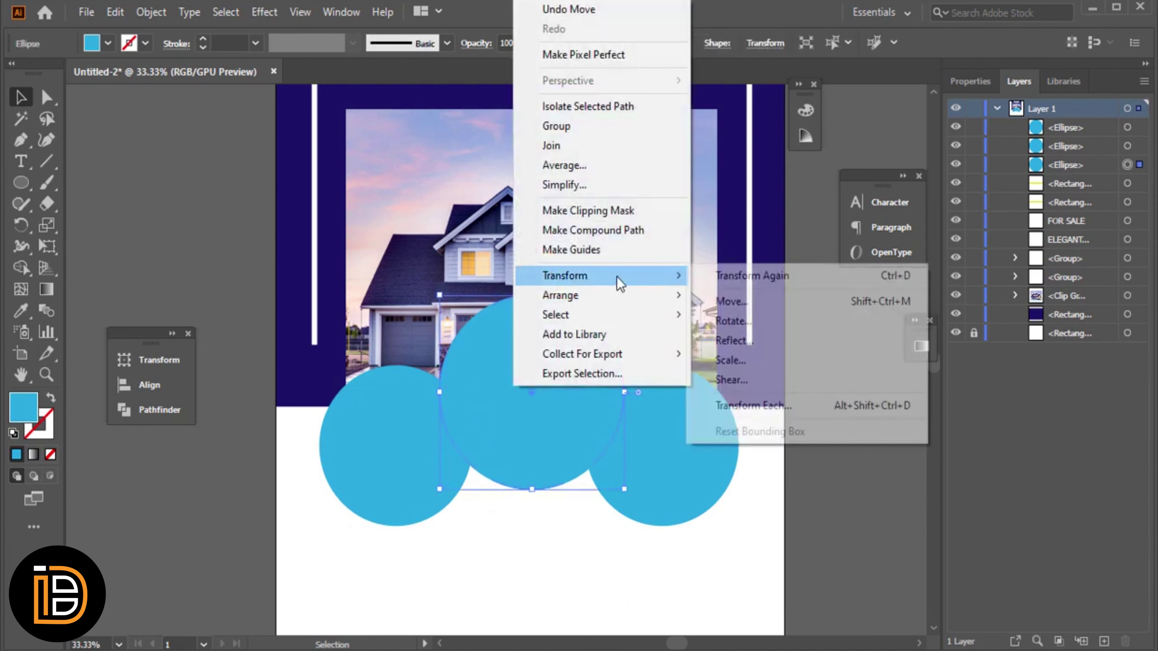
left_click(724, 299)
left_click(894, 424)
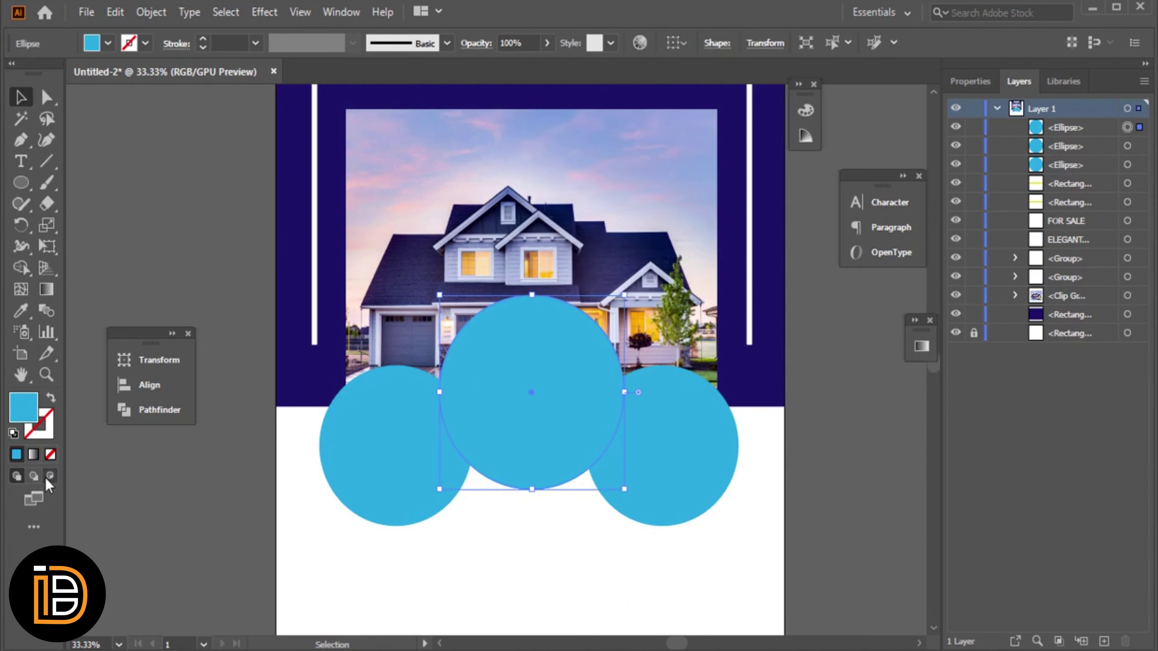
Place the dining-room interior photo inside the centre circle with Draw Inside
left_click(49, 475)
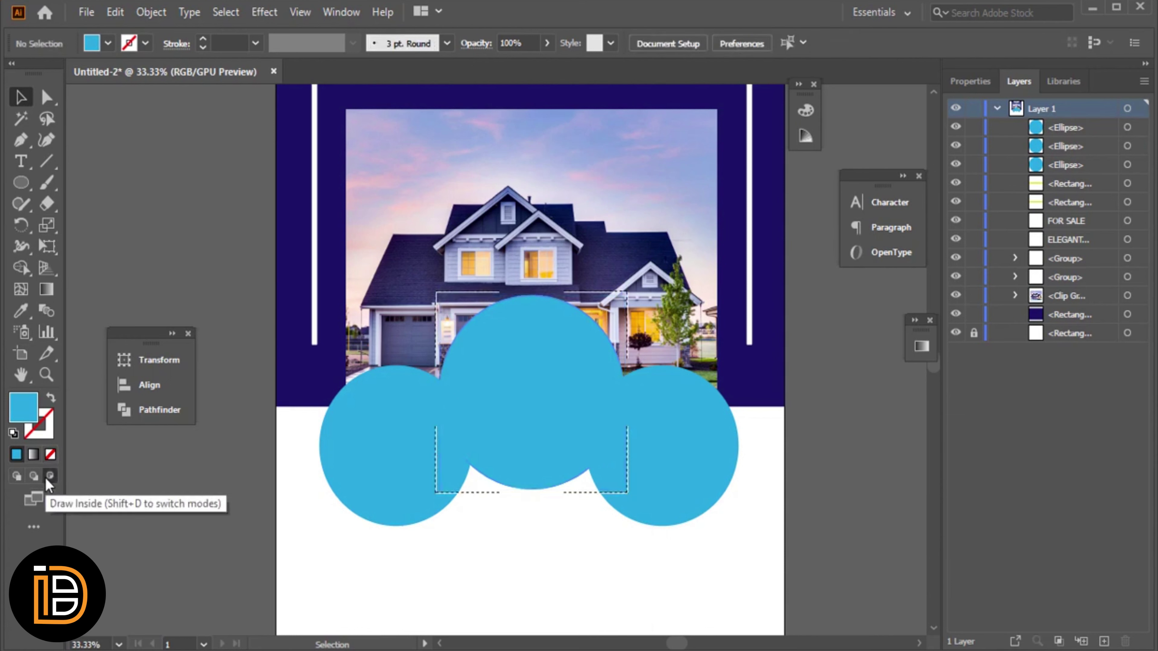
left_click(86, 12)
left_click(236, 300)
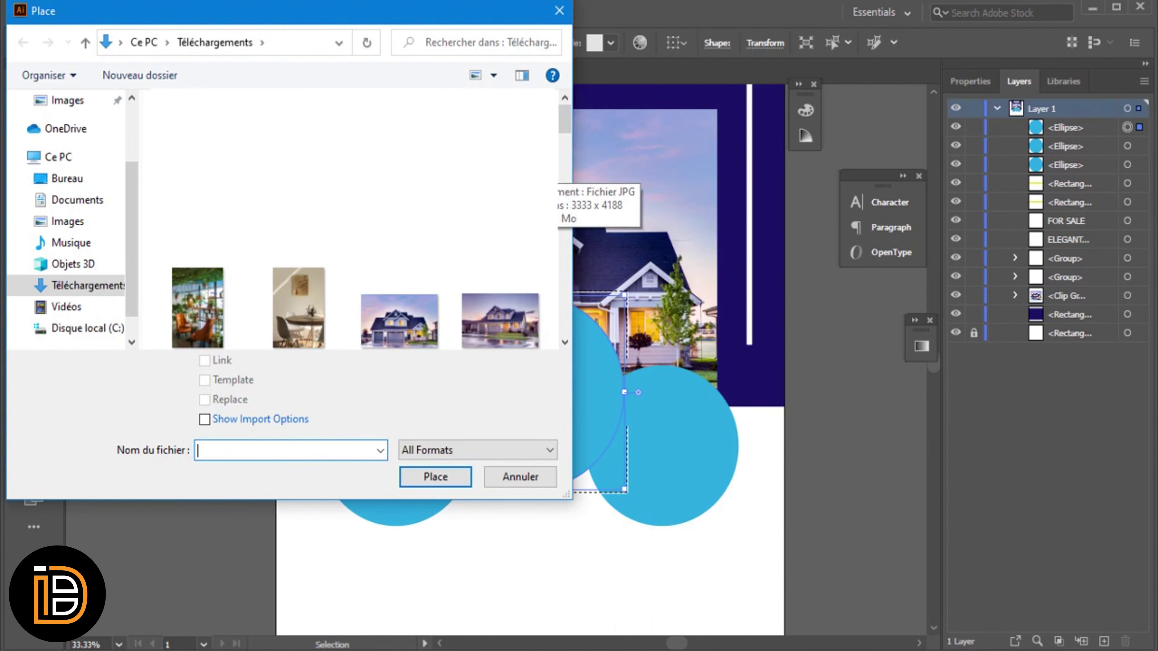
left_click(547, 175)
left_click(444, 484)
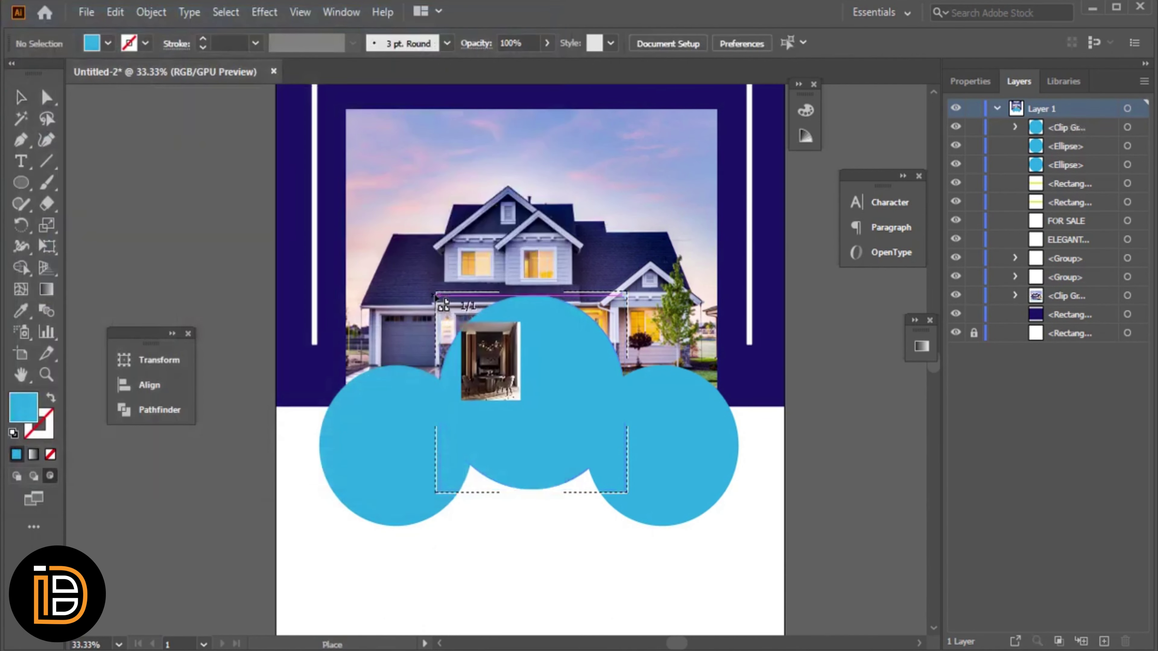
Size and centre the dining-room photo within the centre circle
left_click_drag(437, 296, 645, 547)
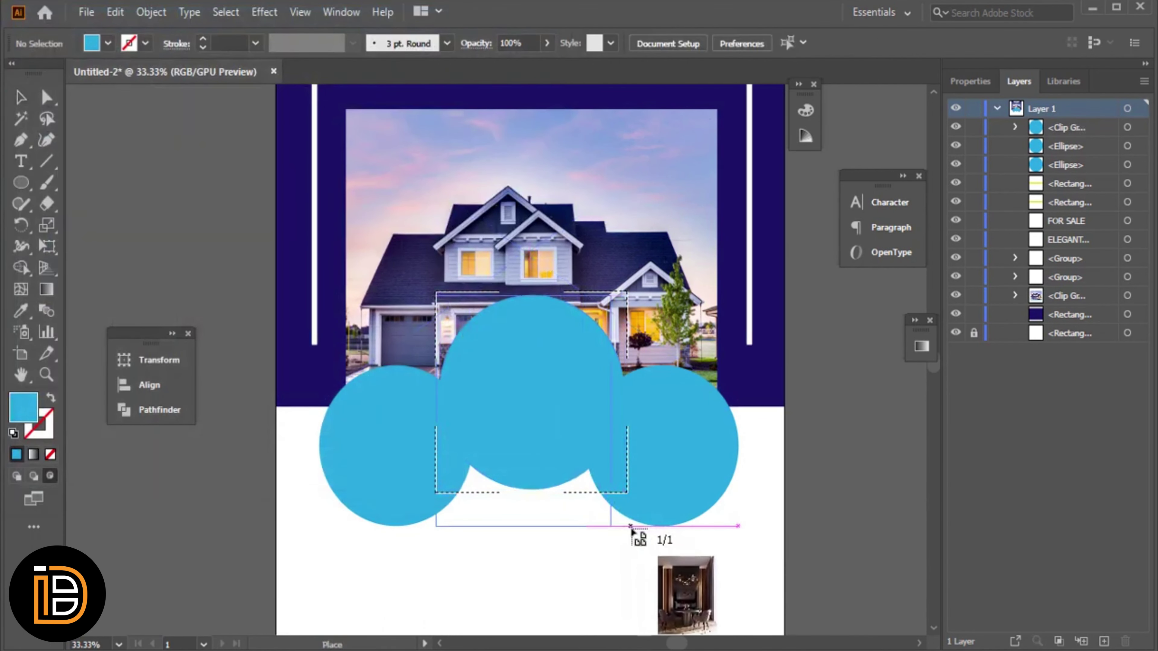
mouse_move(570, 413)
left_mouse_down()
mouse_move(570, 385)
mouse_move(585, 378)
left_mouse_up()
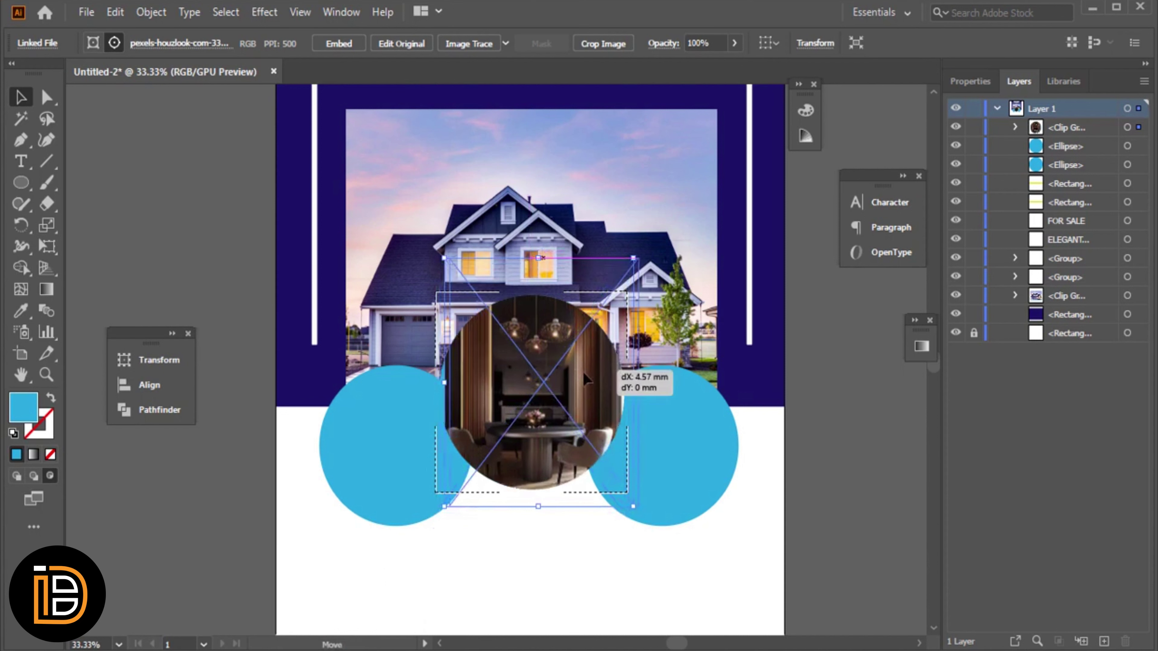
left_click_drag(556, 430, 547, 431)
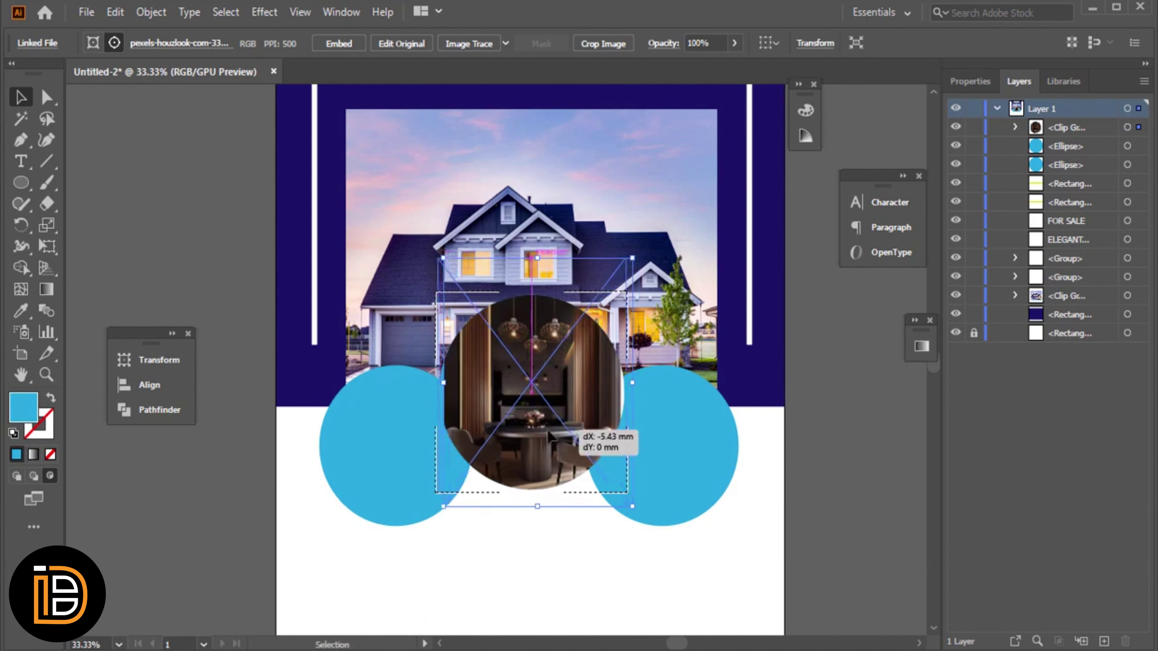
left_click(823, 434)
scroll(652, 415, "up", 3)
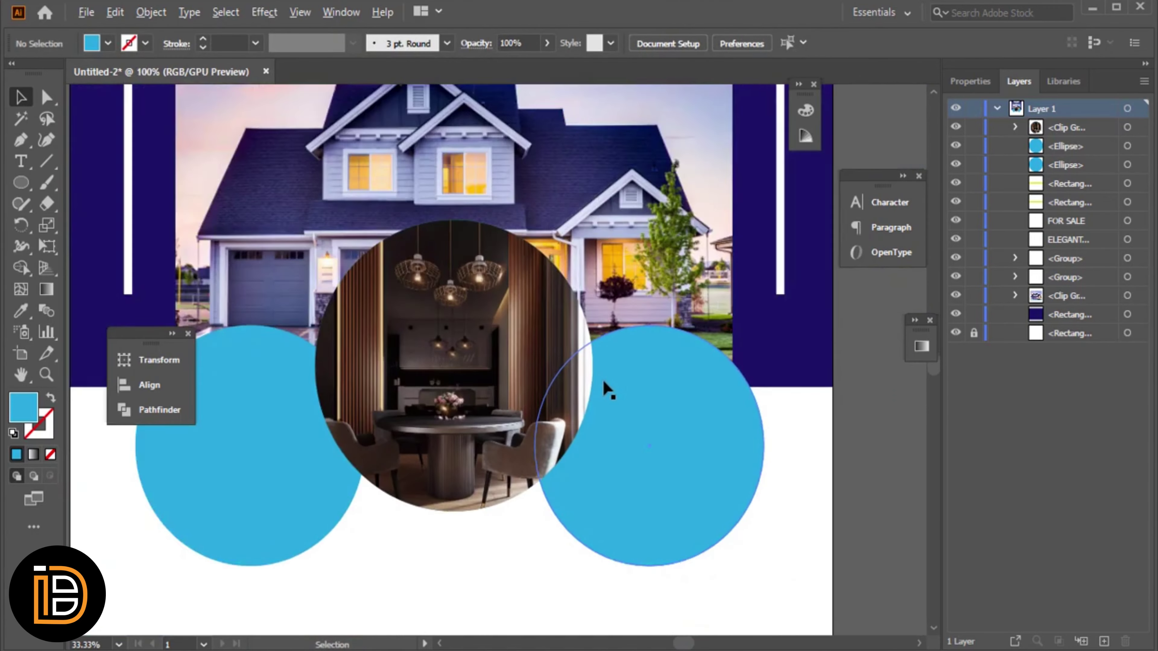
Select the left circle and place the white-chairs dining photo
scroll(629, 397, "down", 3)
left_click(346, 412)
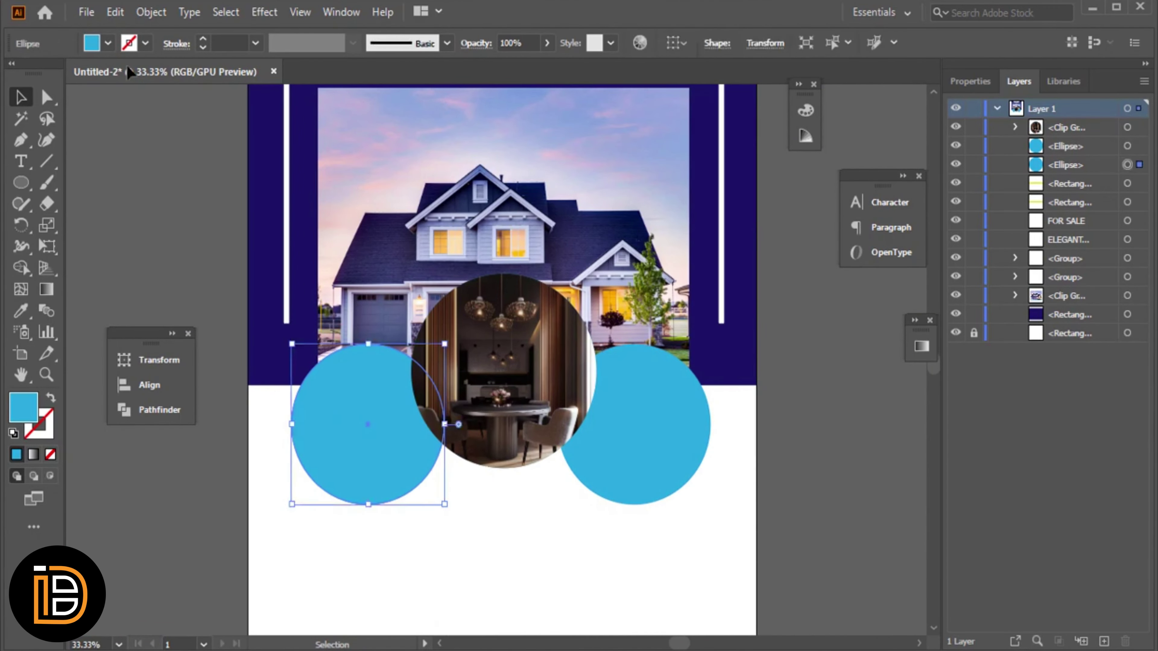
left_click(87, 12)
left_click(218, 300)
left_click(298, 308)
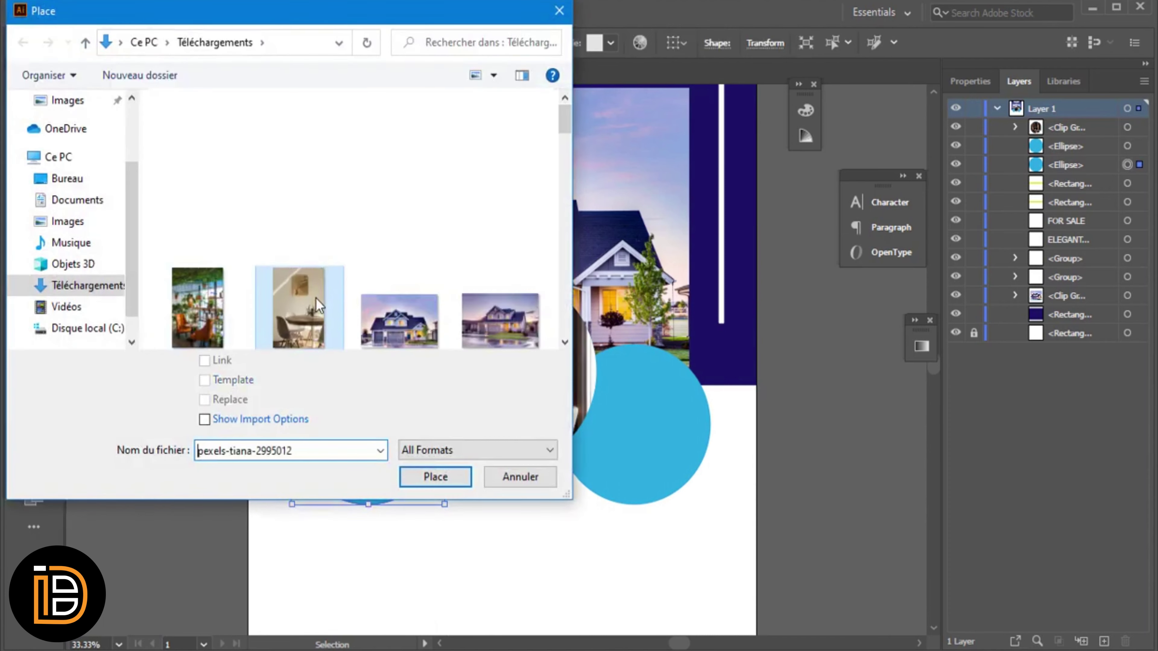
left_click(435, 476)
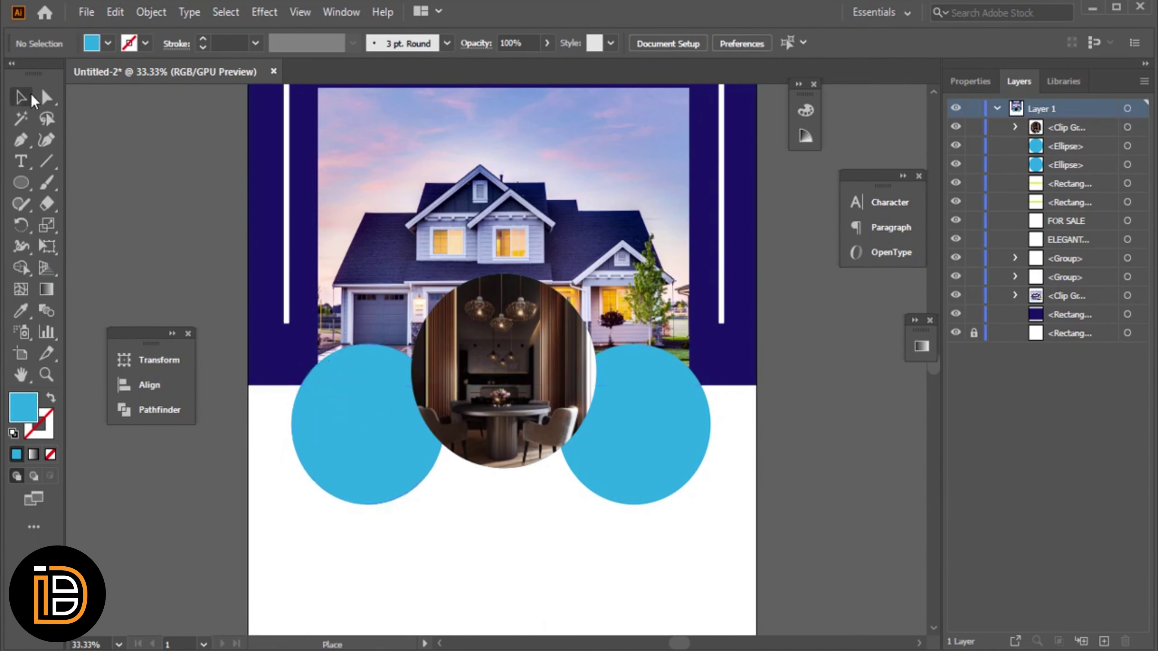
Re-place the white-chairs photo into the left circle and size it to fit
left_click(370, 445)
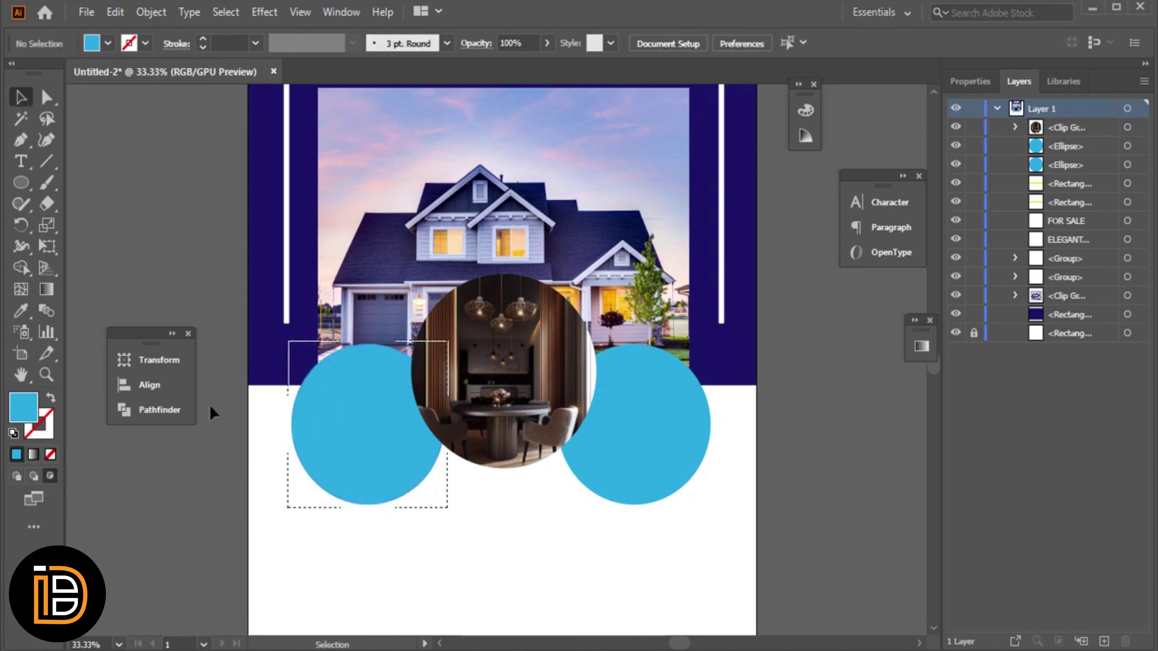
left_click(86, 13)
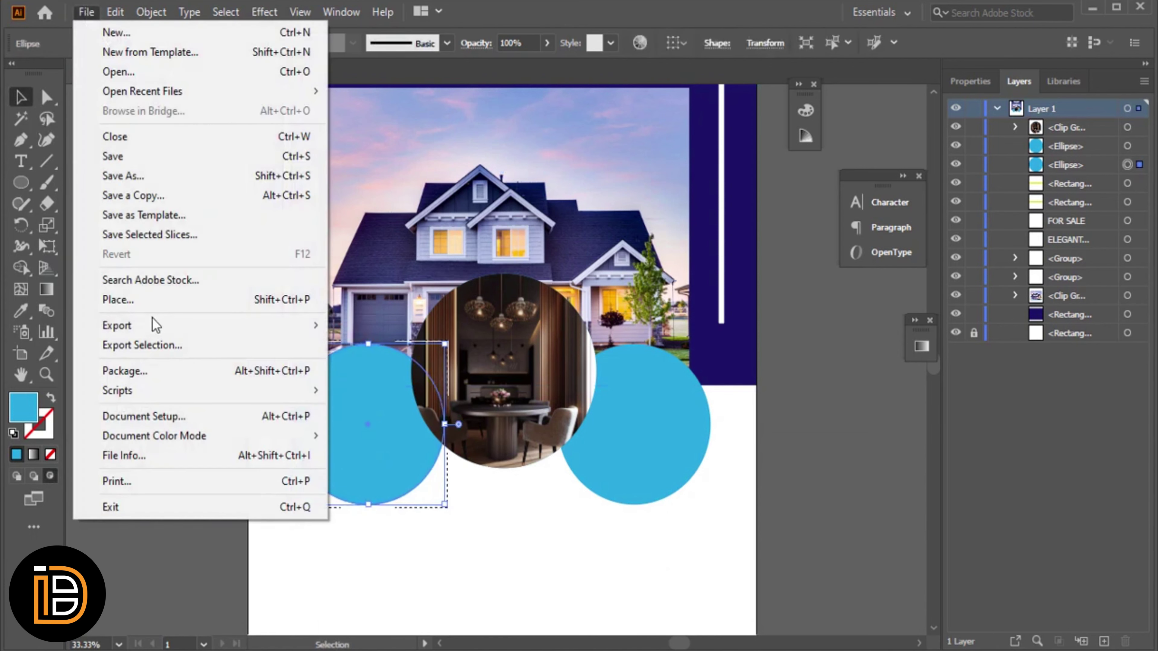
left_click(217, 301)
left_click(298, 308)
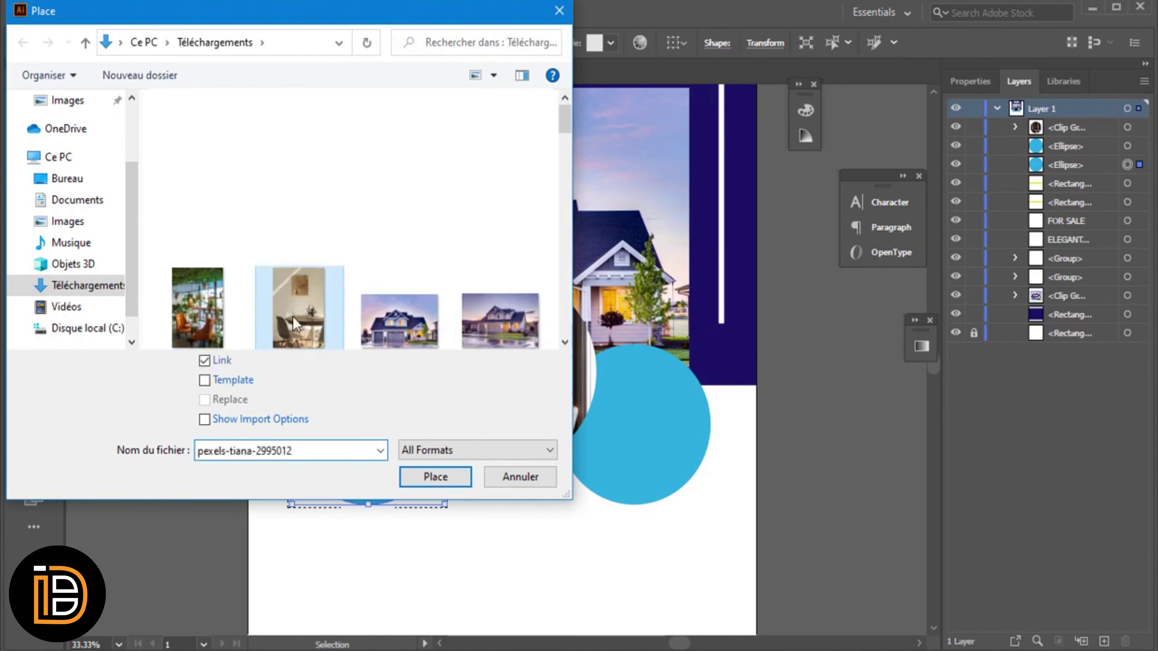
left_click(434, 475)
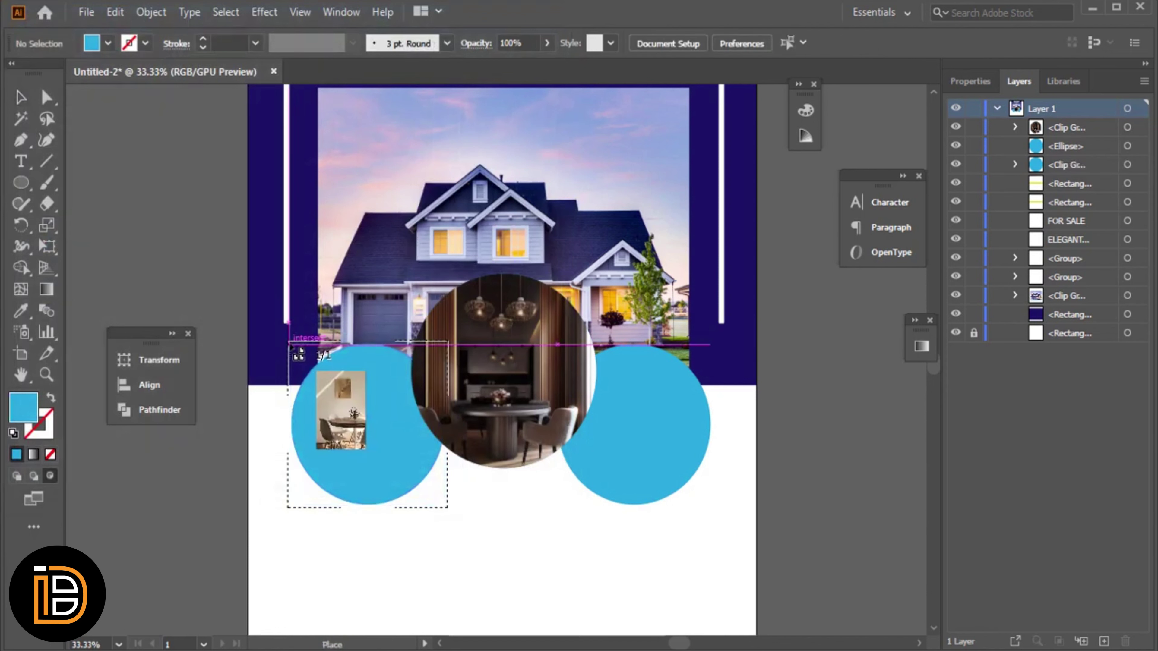
left_click_drag(293, 348, 504, 588)
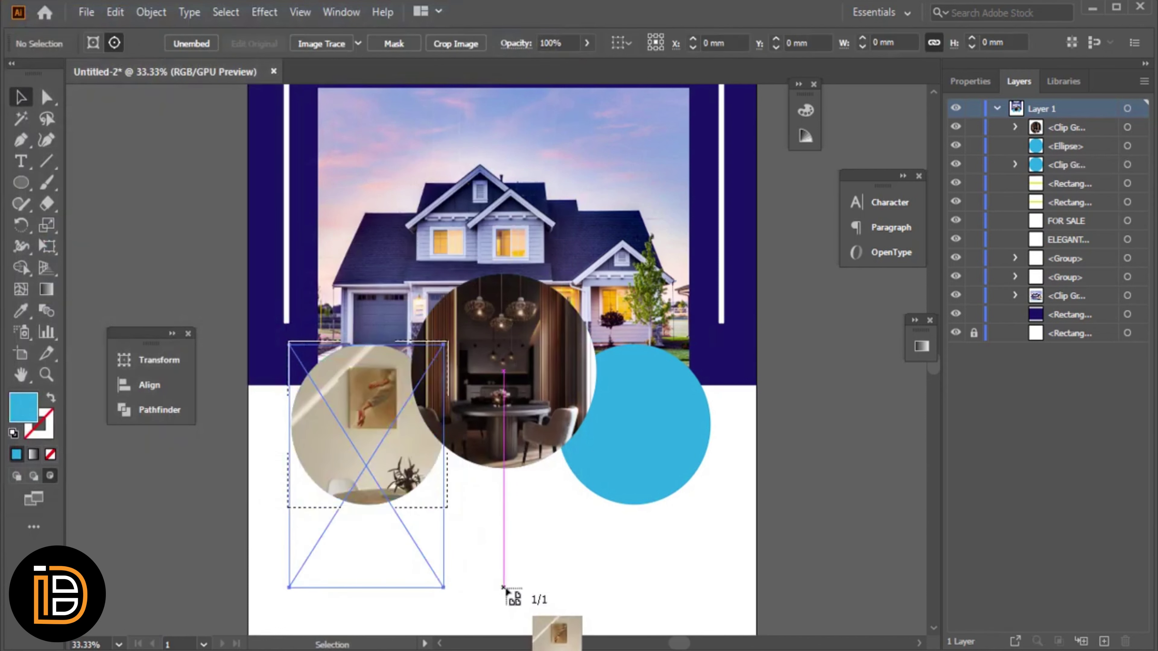
mouse_move(380, 438)
left_mouse_down()
mouse_move(378, 398)
mouse_move(364, 421)
mouse_move(359, 412)
mouse_move(371, 414)
left_mouse_up()
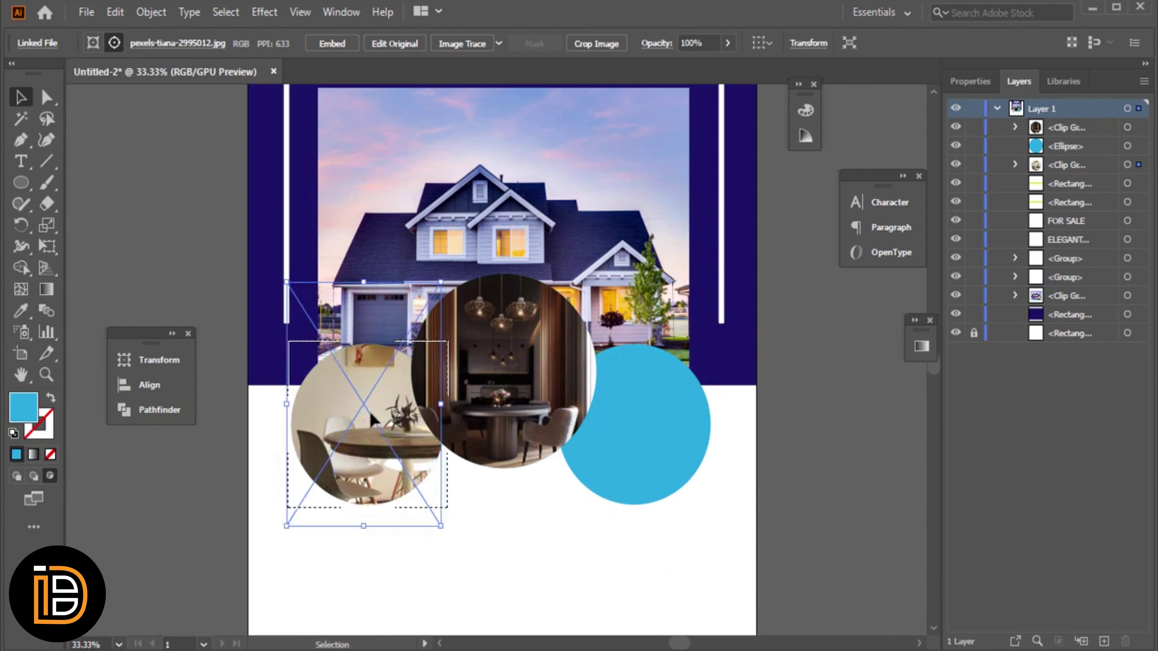
Place the plants-and-orange-armchairs photo inside the right circle with Draw Inside
left_click(199, 223)
left_click(587, 470)
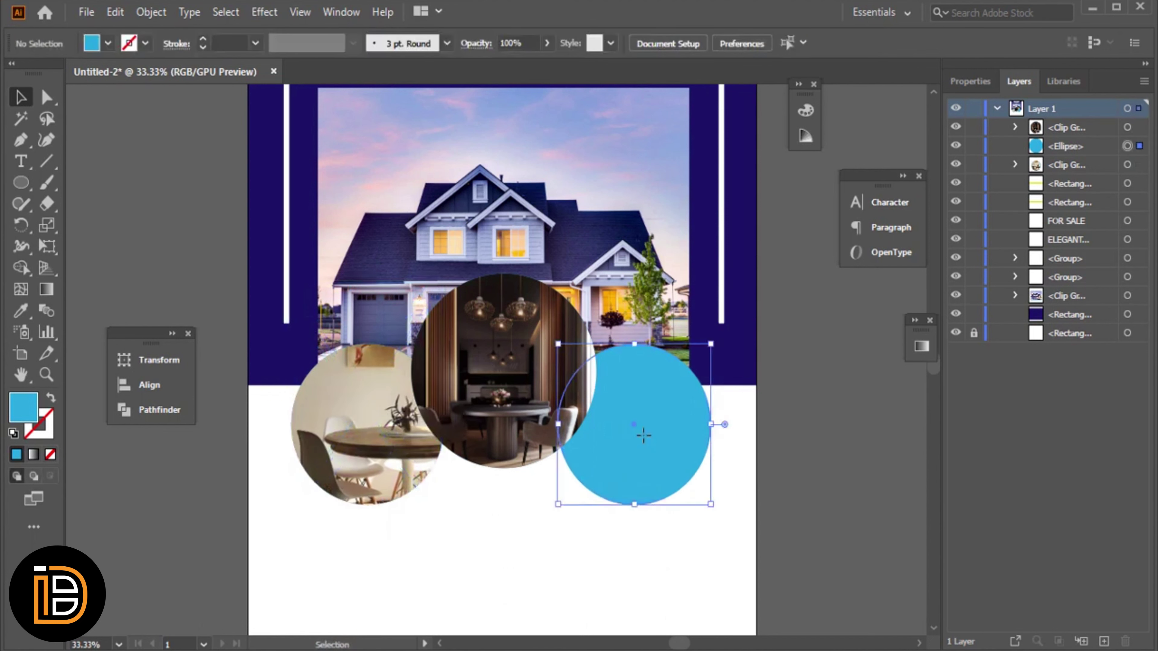
left_click(50, 475)
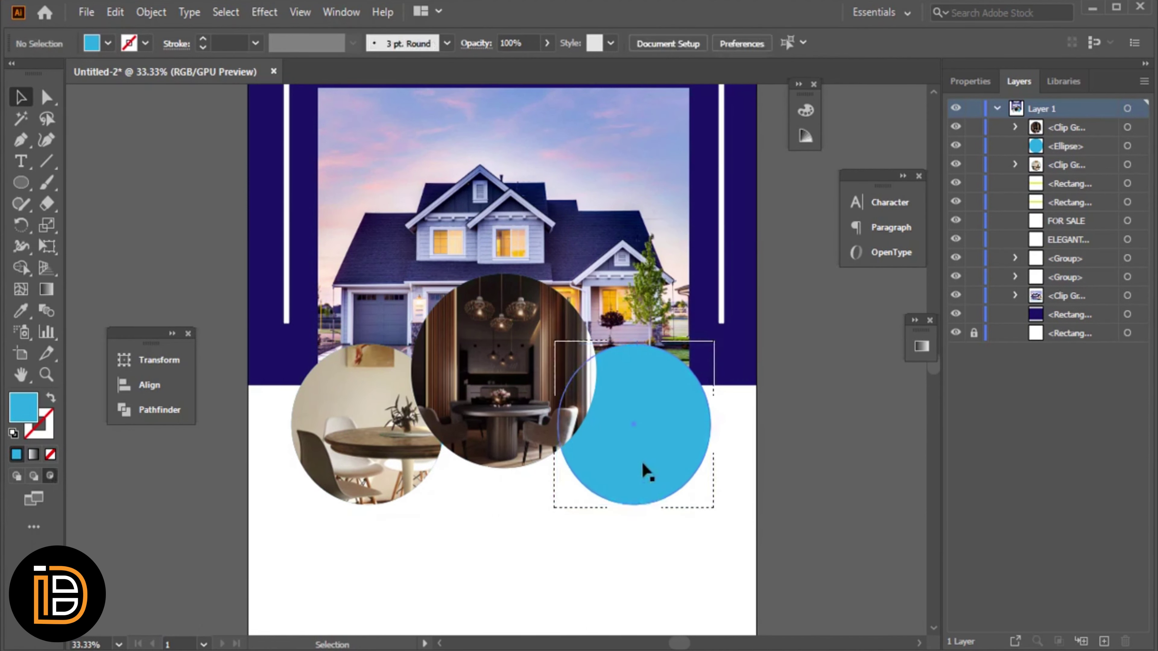
left_click(87, 12)
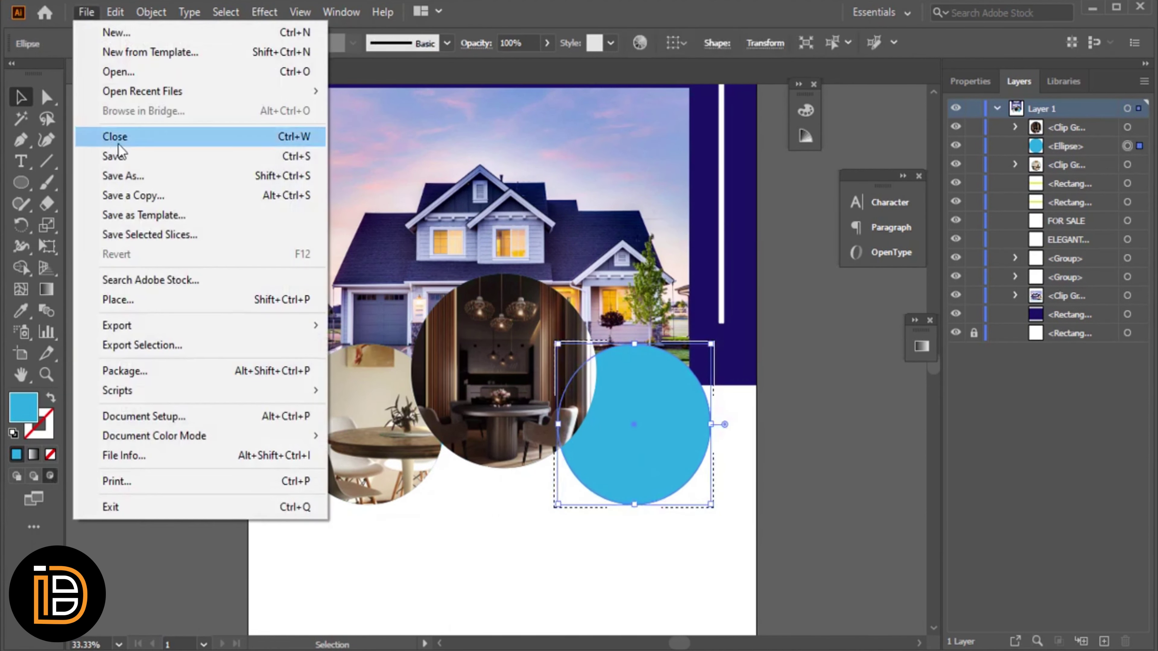
left_click(110, 297)
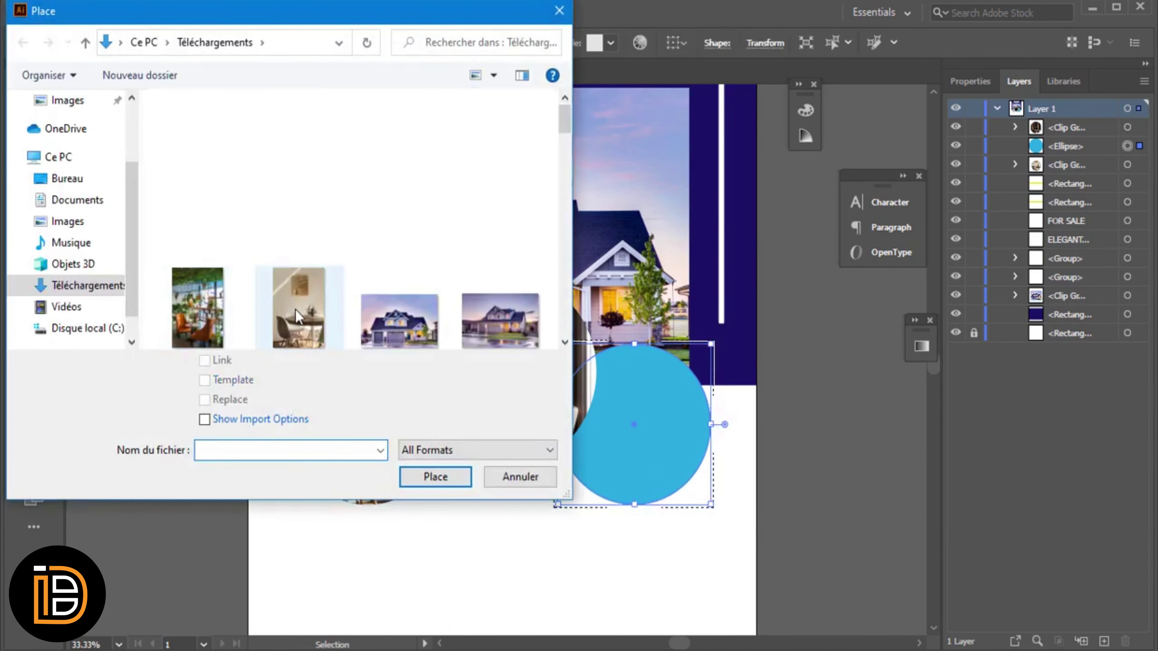
left_click(197, 292)
left_click(435, 476)
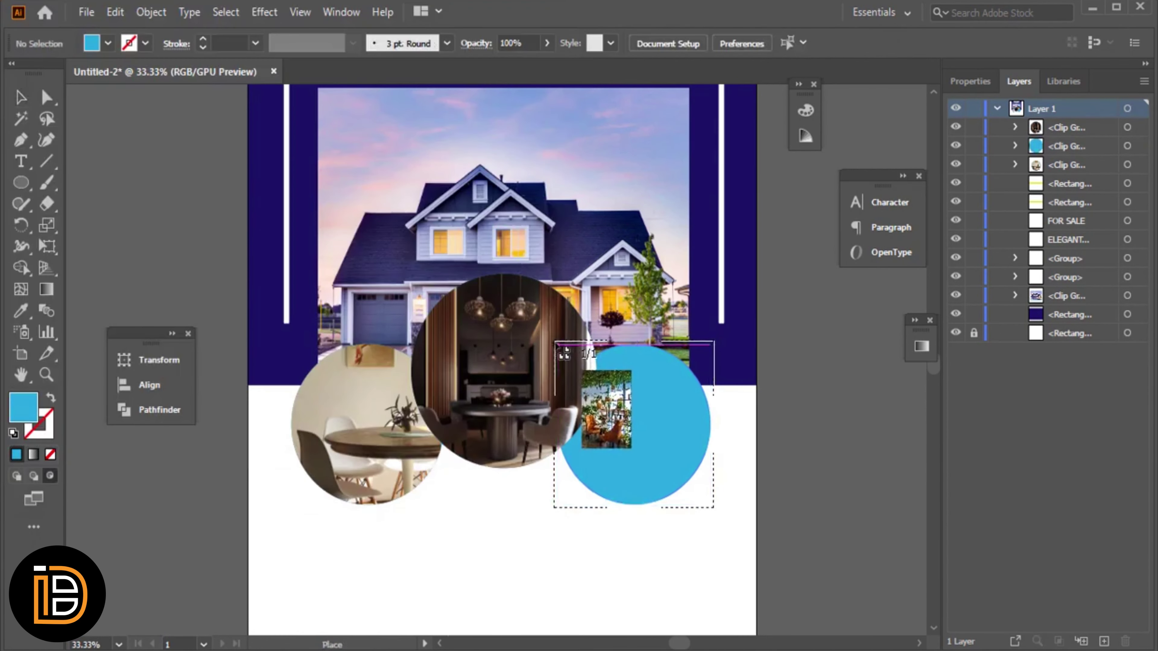
Fit the photo within the right circle and zoom to check all three circles
left_click_drag(555, 344, 798, 595)
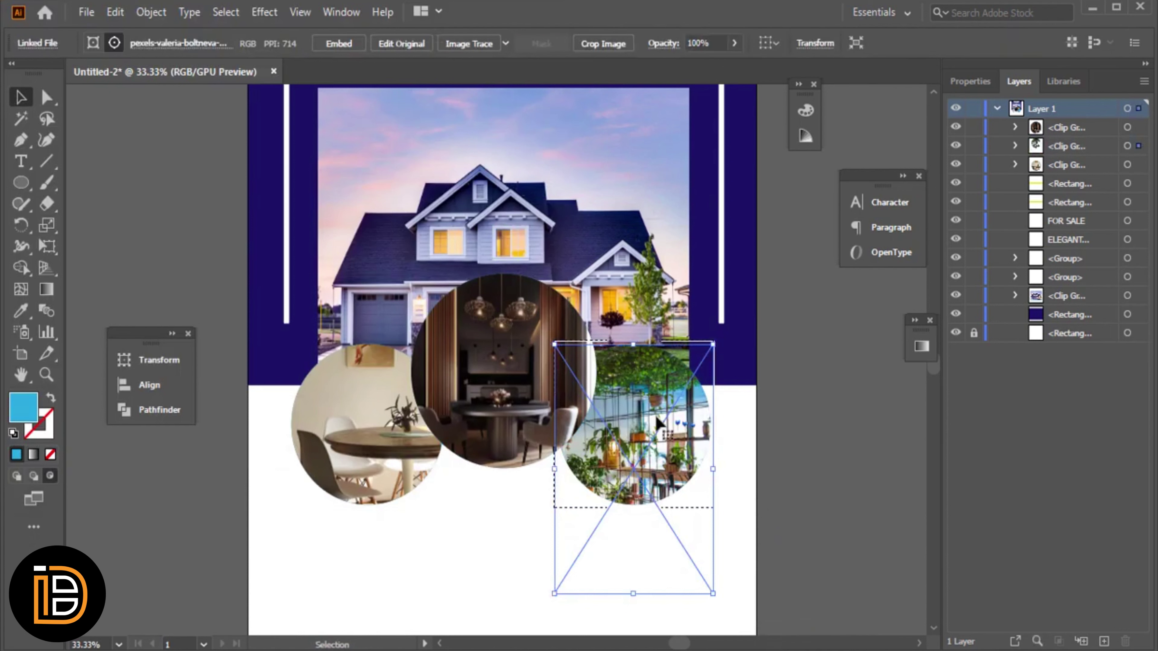
left_click_drag(656, 419, 654, 400)
left_click(222, 171)
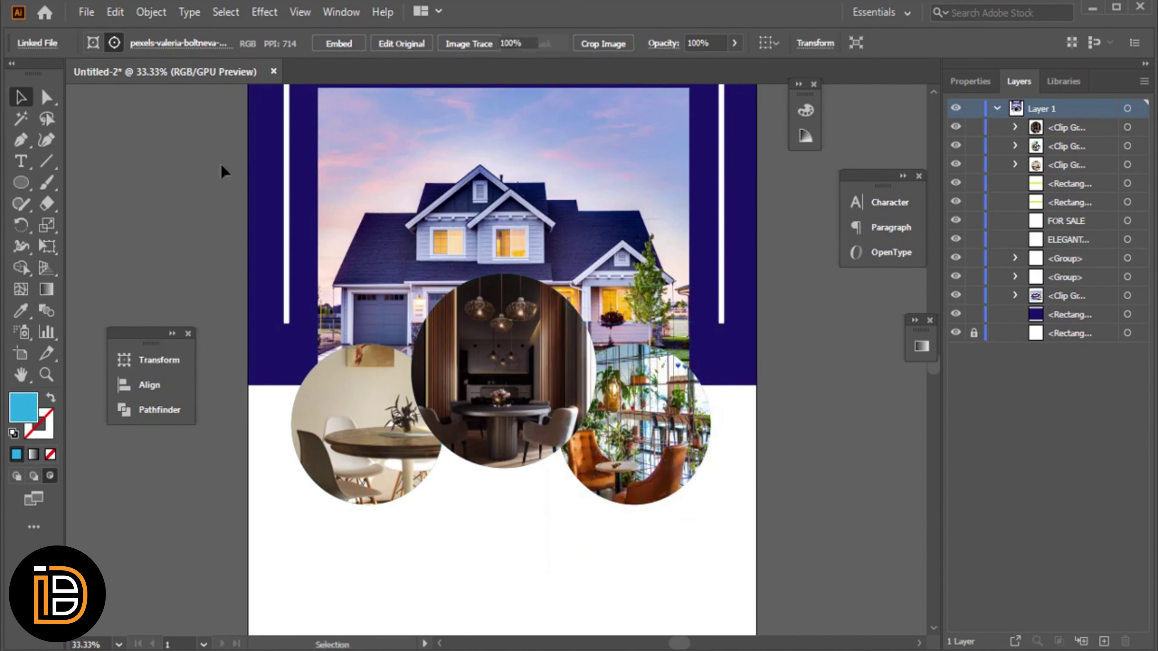
key("ctrl+minus")
key("ctrl+plus")
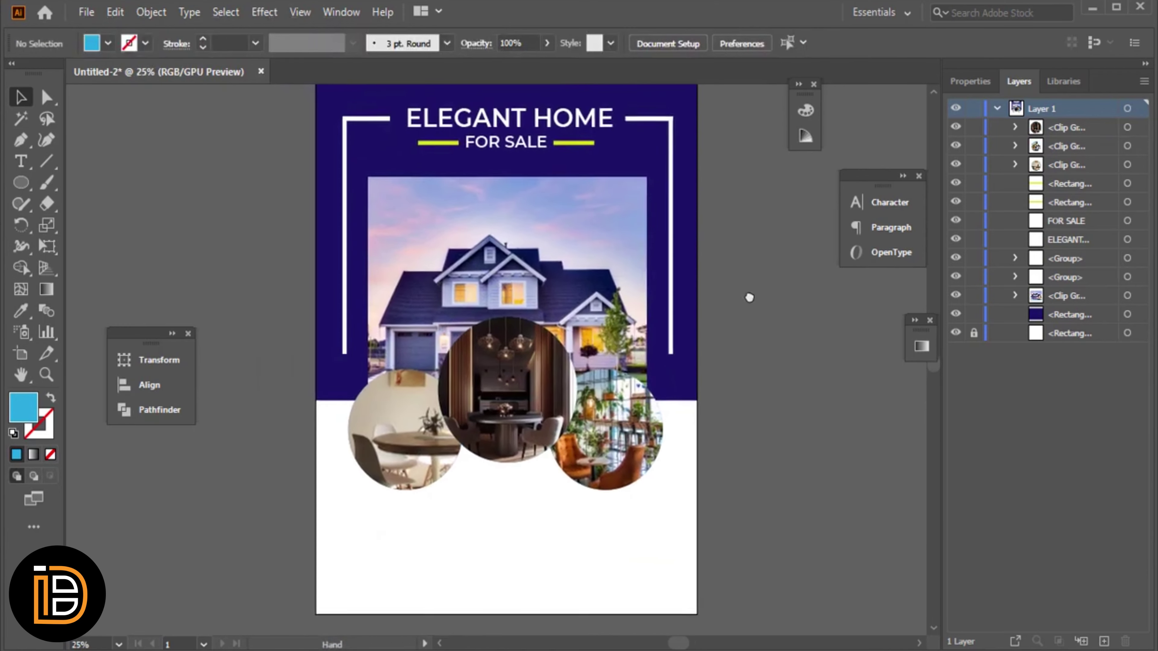
key("ctrl+plus")
scroll(804, 356, "down", 1)
scroll(811, 361, "down", 1)
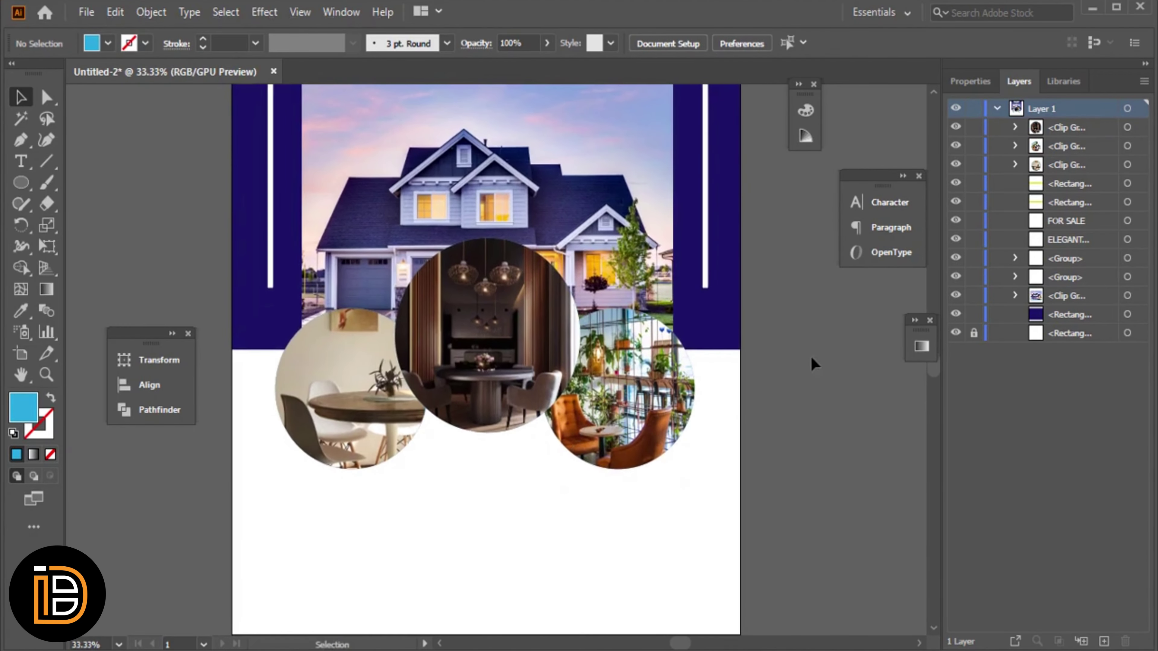
Inspect the middle photo circle in isolation and expand it in the Layers panel
double_click(485, 335)
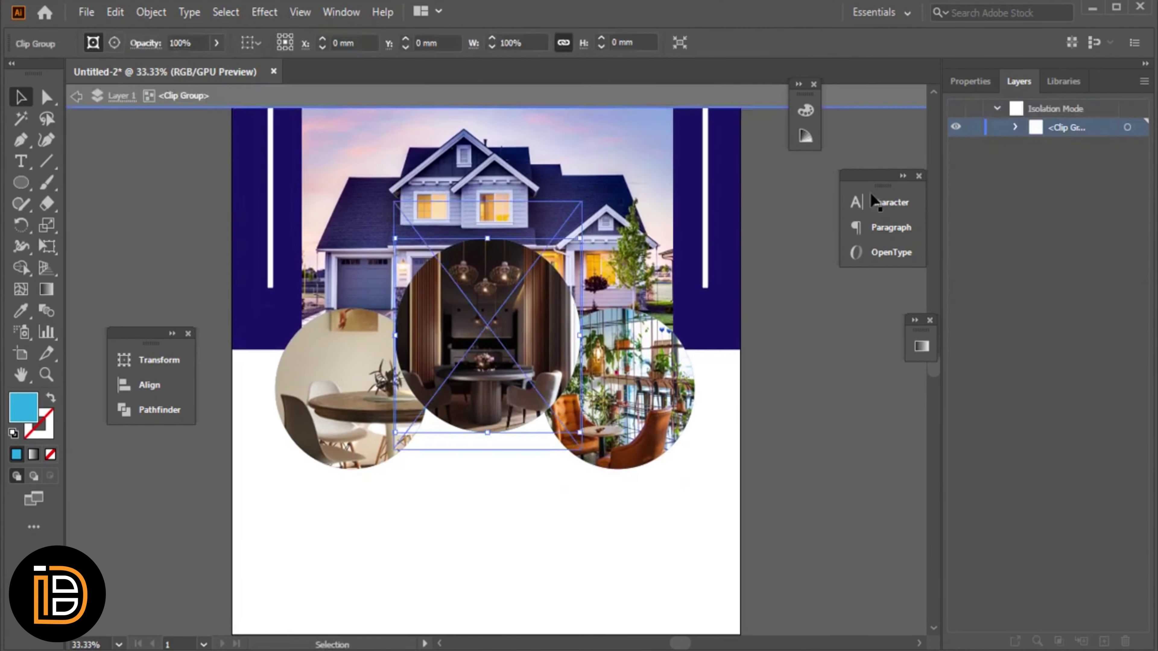
double_click(127, 156)
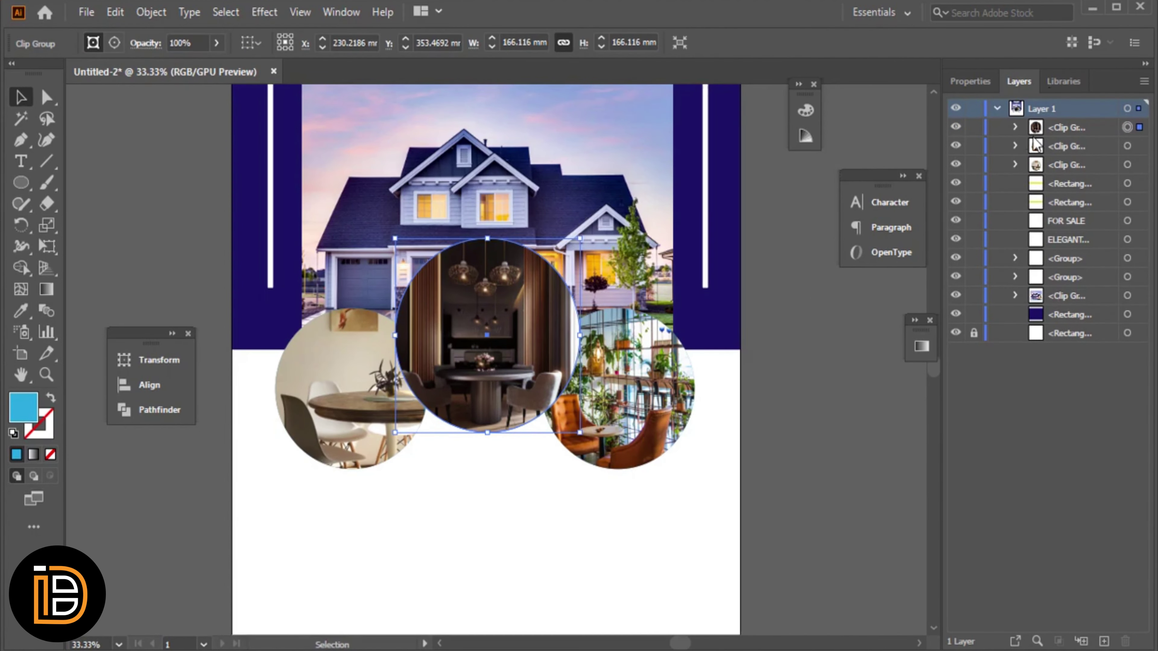
left_click(955, 127)
Give the middle circle's clipping ellipse a dark navy 9 pt outline
left_click(1014, 127)
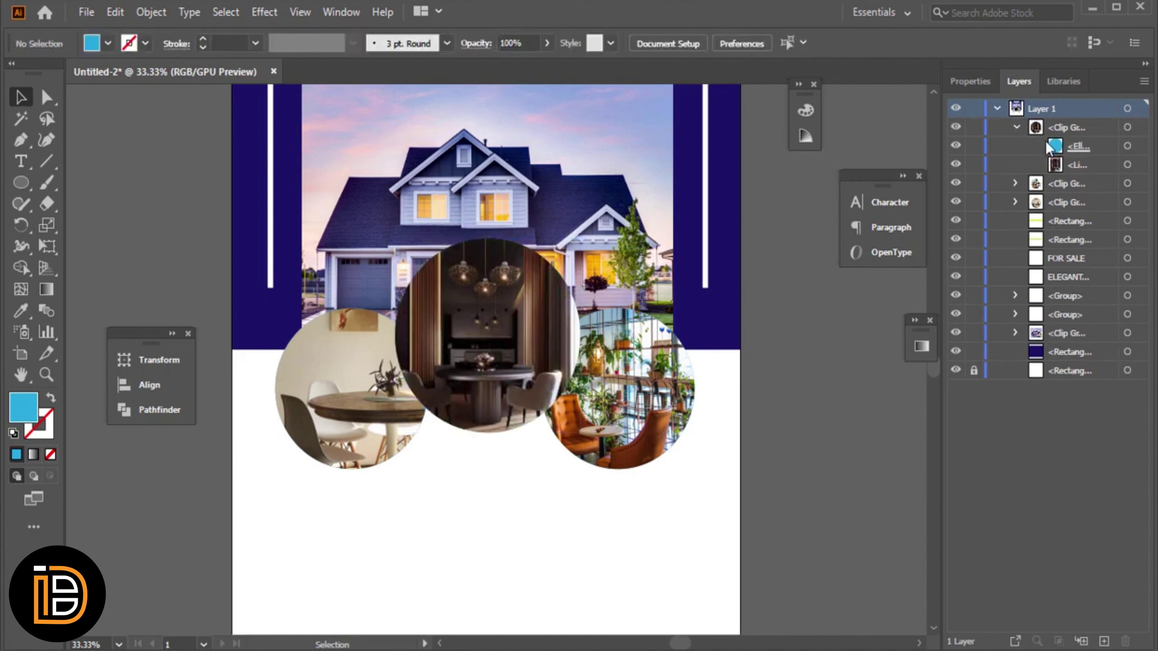
left_click(1056, 146)
left_click(1128, 146)
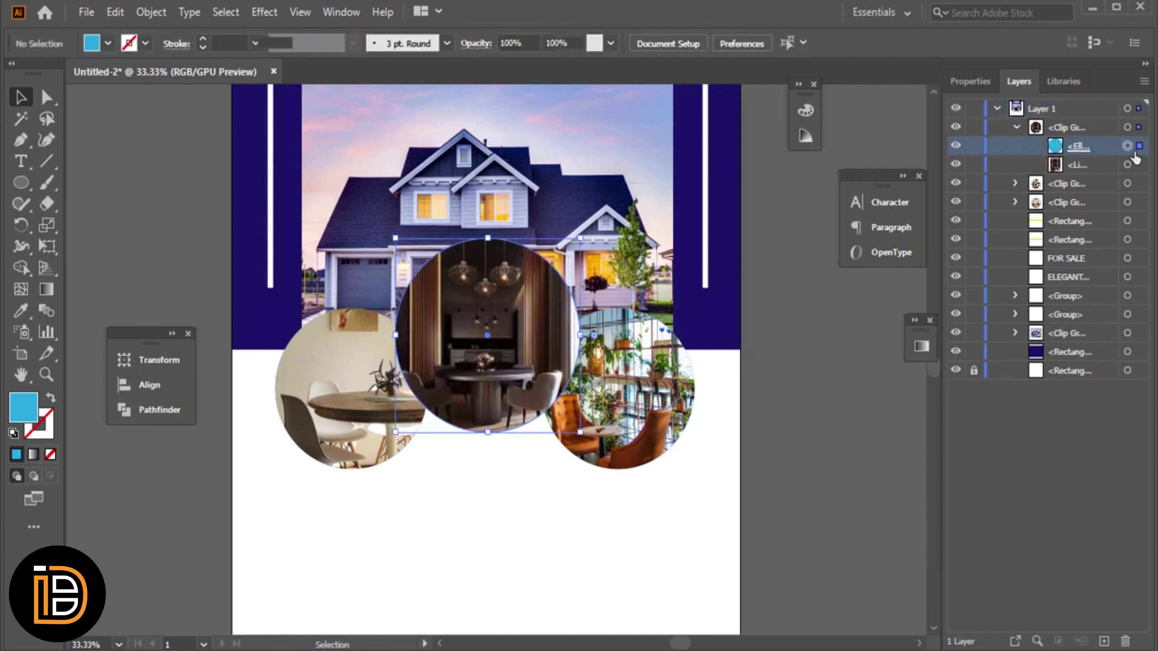
left_click(969, 81)
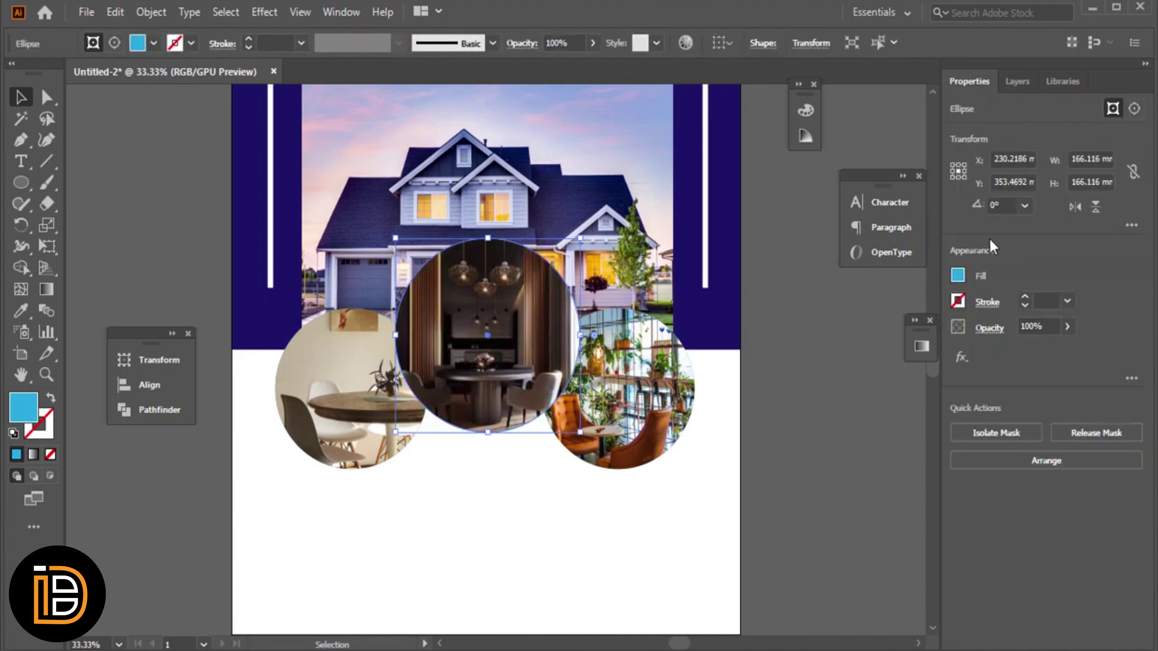
left_click(1025, 295)
left_click(1025, 295)
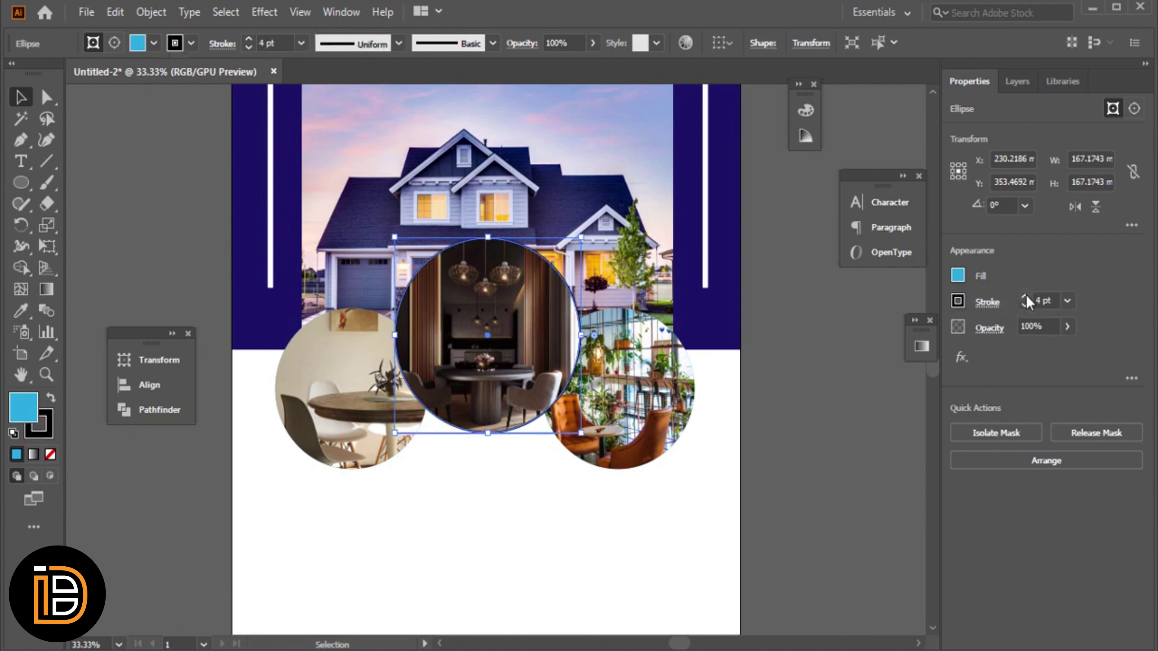
left_click(1026, 295)
left_click(1025, 296)
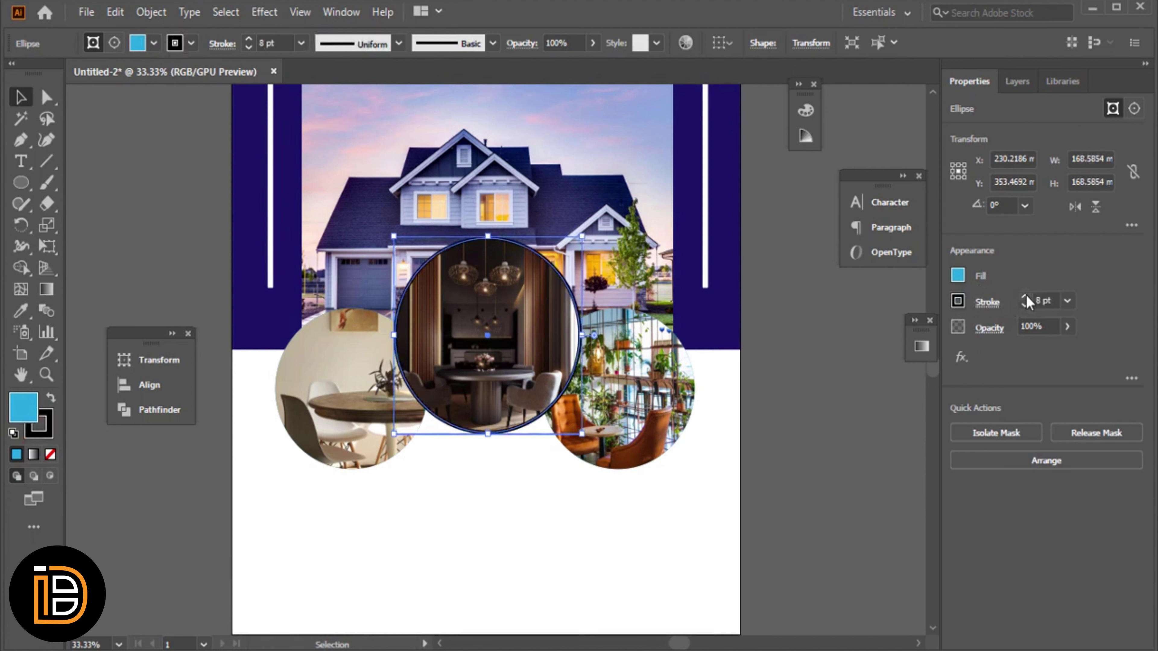
left_click(1026, 295)
left_click(958, 299)
left_click(1012, 275)
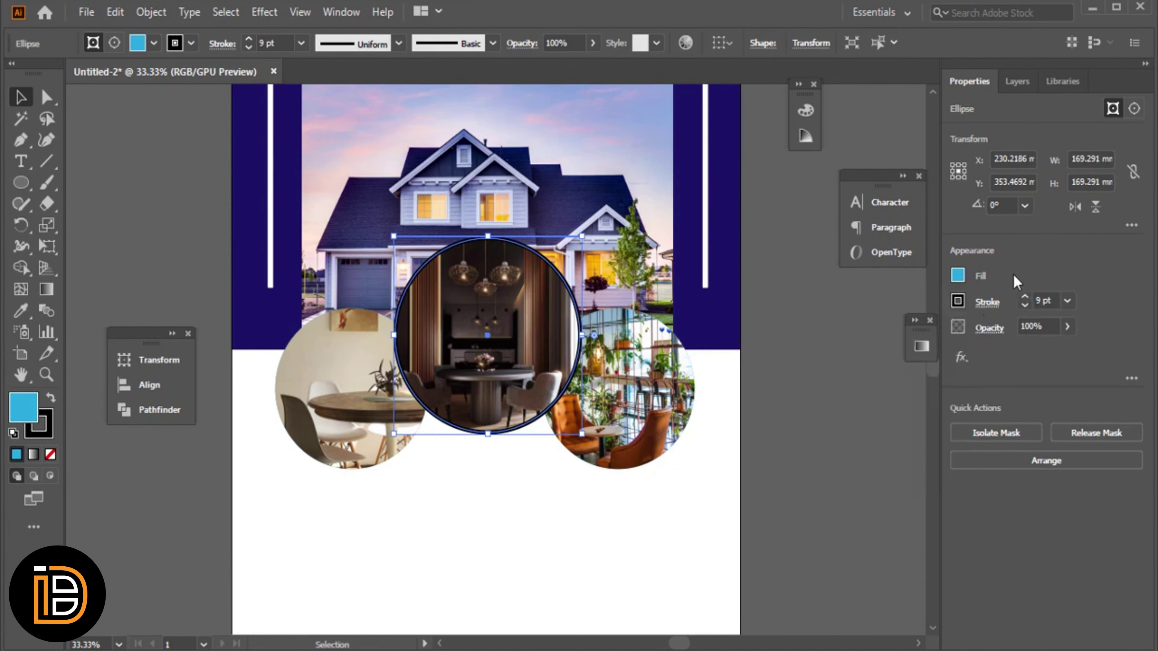
left_click(962, 304)
left_click(903, 377)
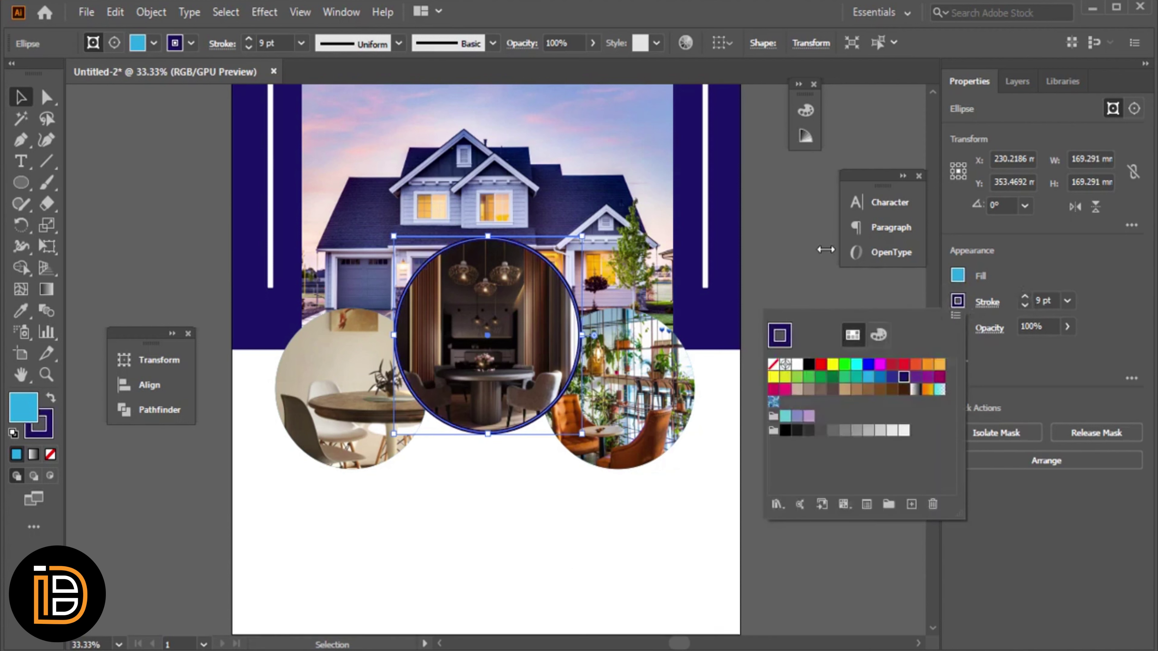
Thin the middle outline to 7 pt and give the left and right circles 7 pt navy outlines
left_click(792, 265)
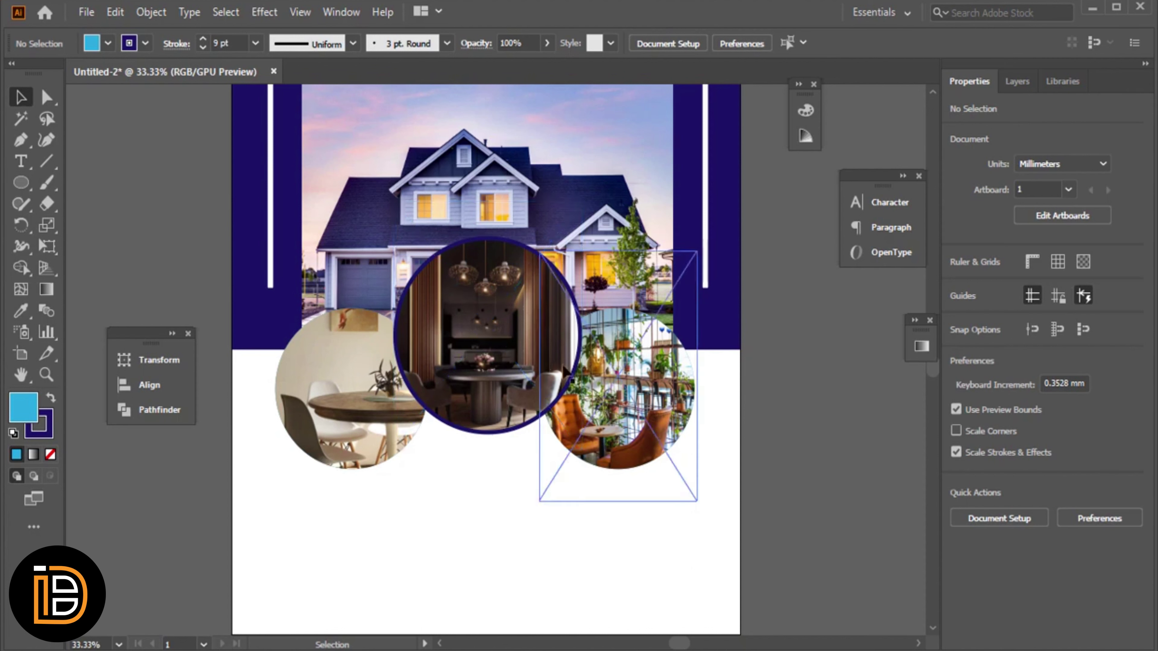
left_click(542, 355)
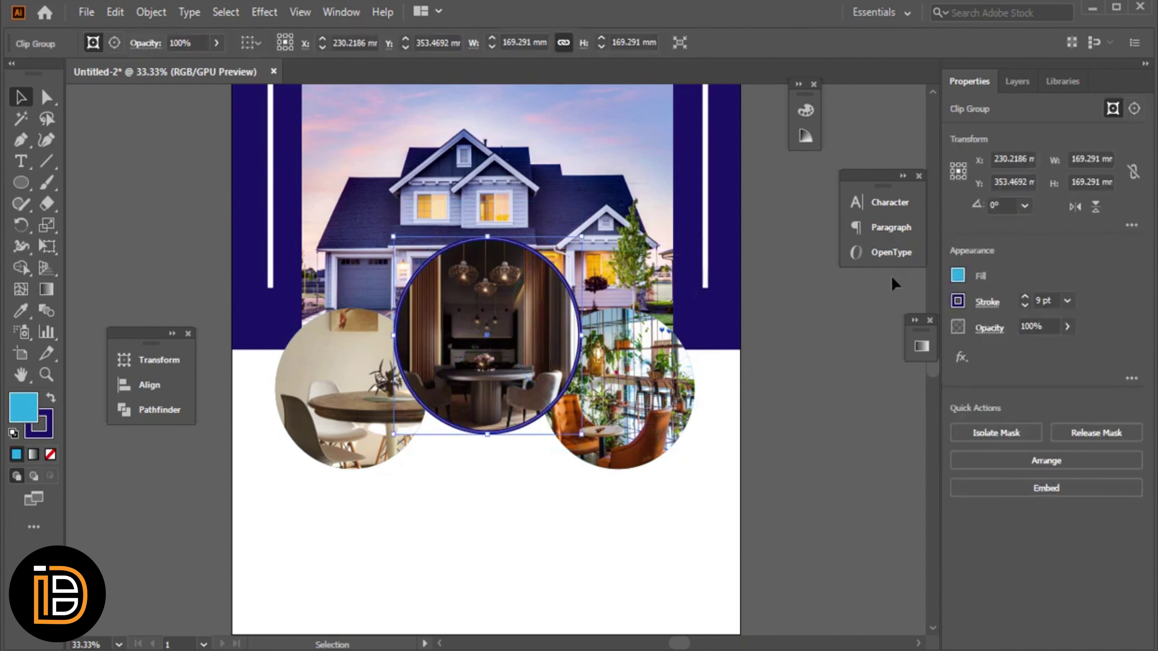
left_click(1026, 306)
left_click(1025, 306)
left_click(857, 347)
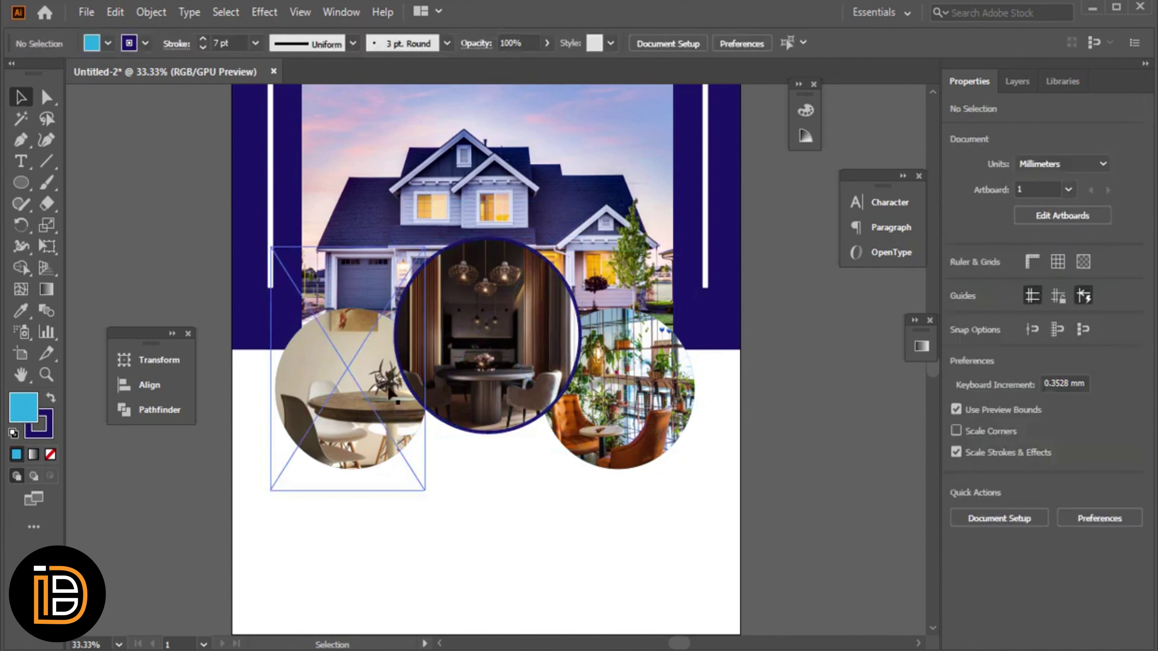
left_click(350, 388)
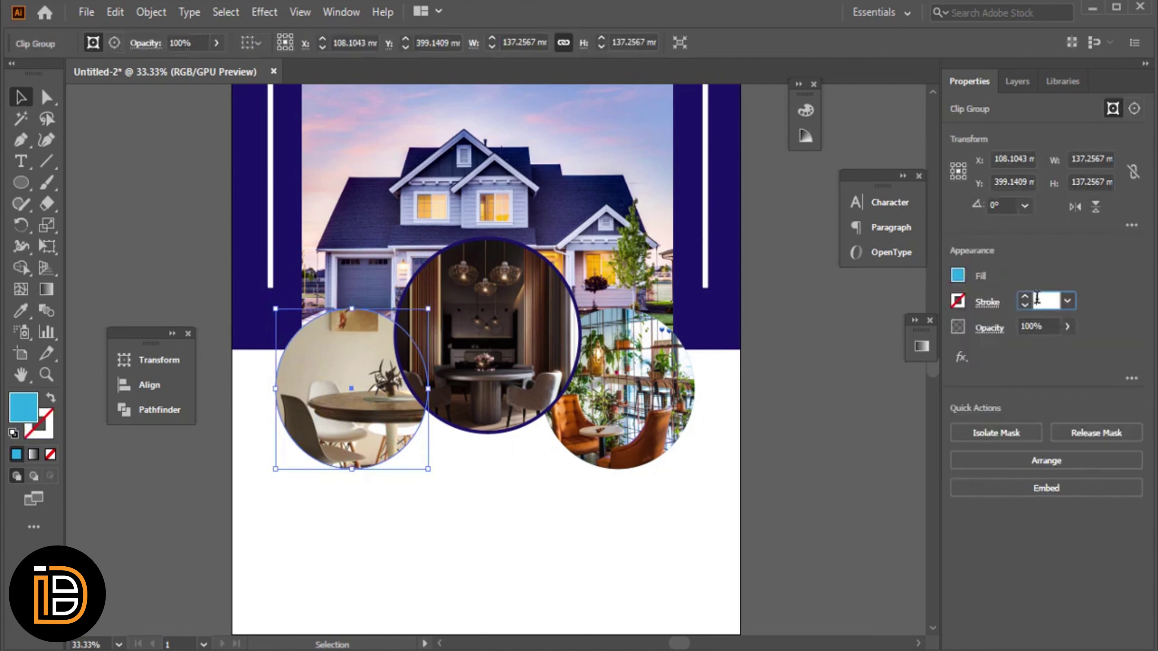
type("7")
key("Return")
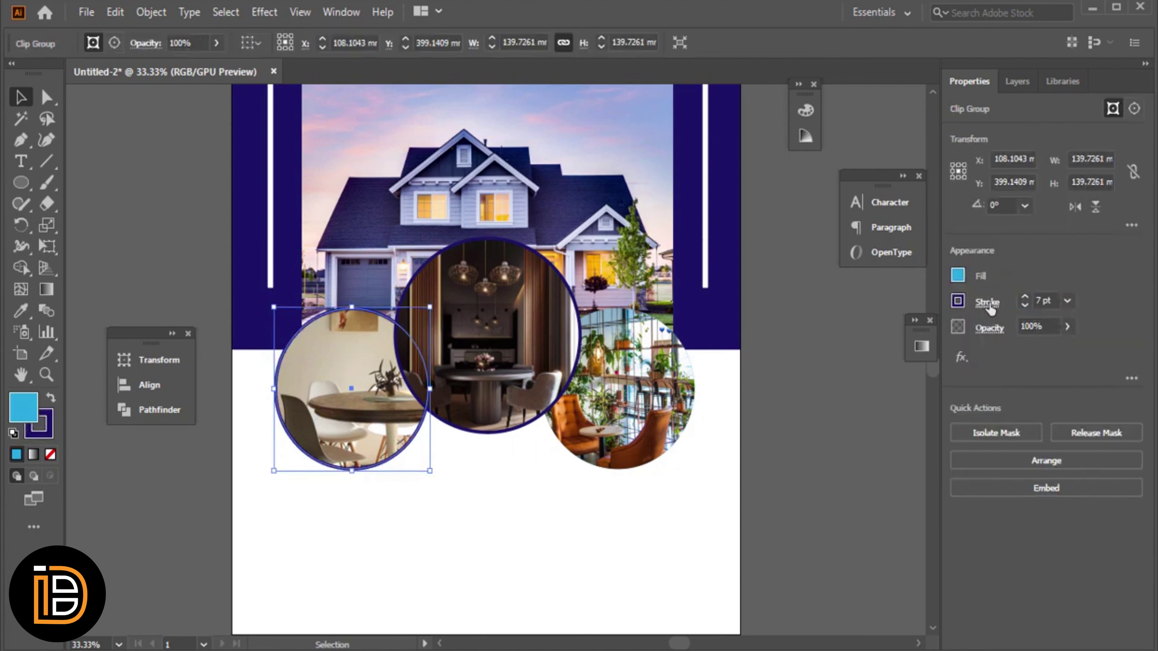
left_click(629, 387)
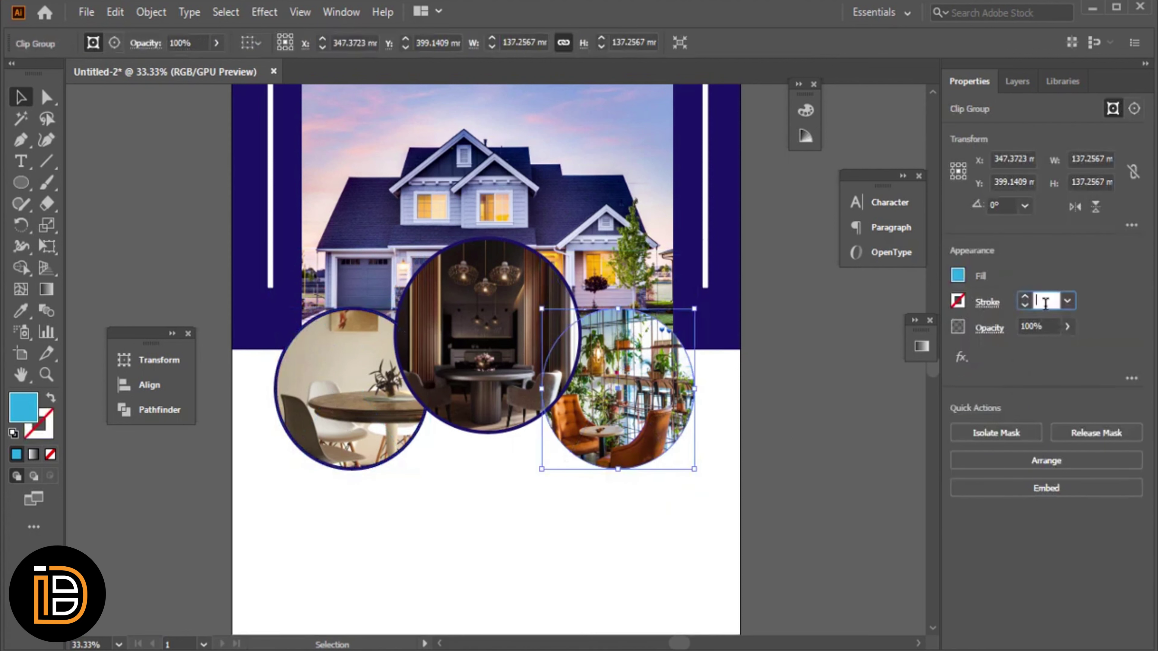
type("7")
key("Return")
left_click(802, 386)
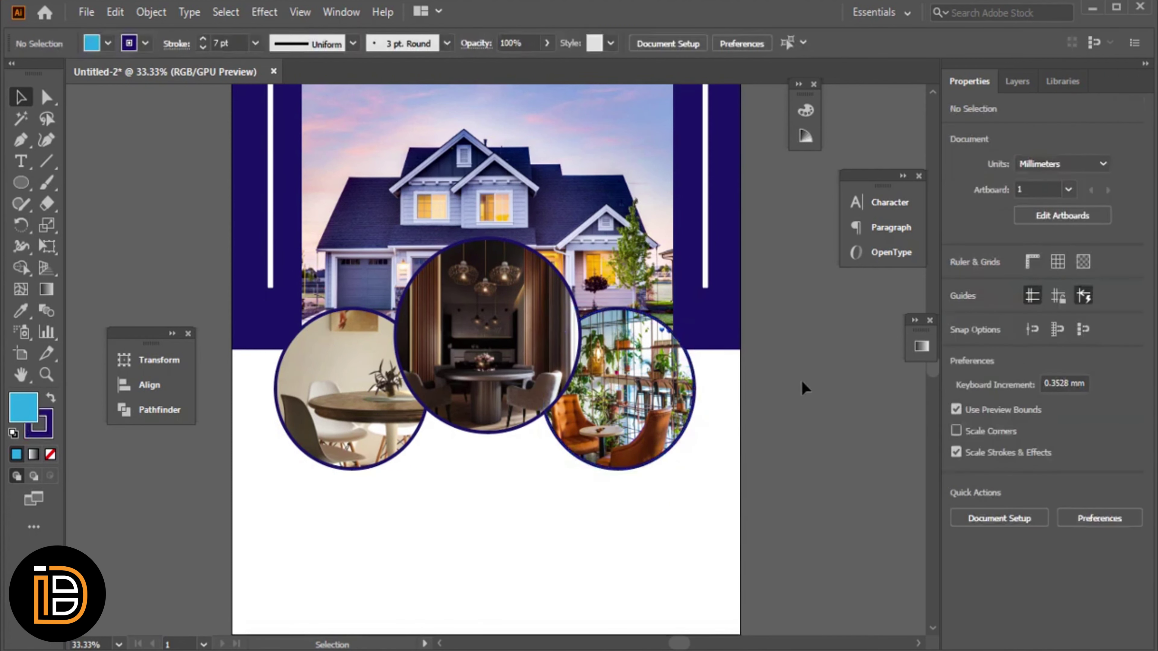
Review the circles and thin the middle circle's outline slightly
scroll(802, 387, "up", 3)
scroll(801, 383, "down", 5)
scroll(803, 387, "up", 4)
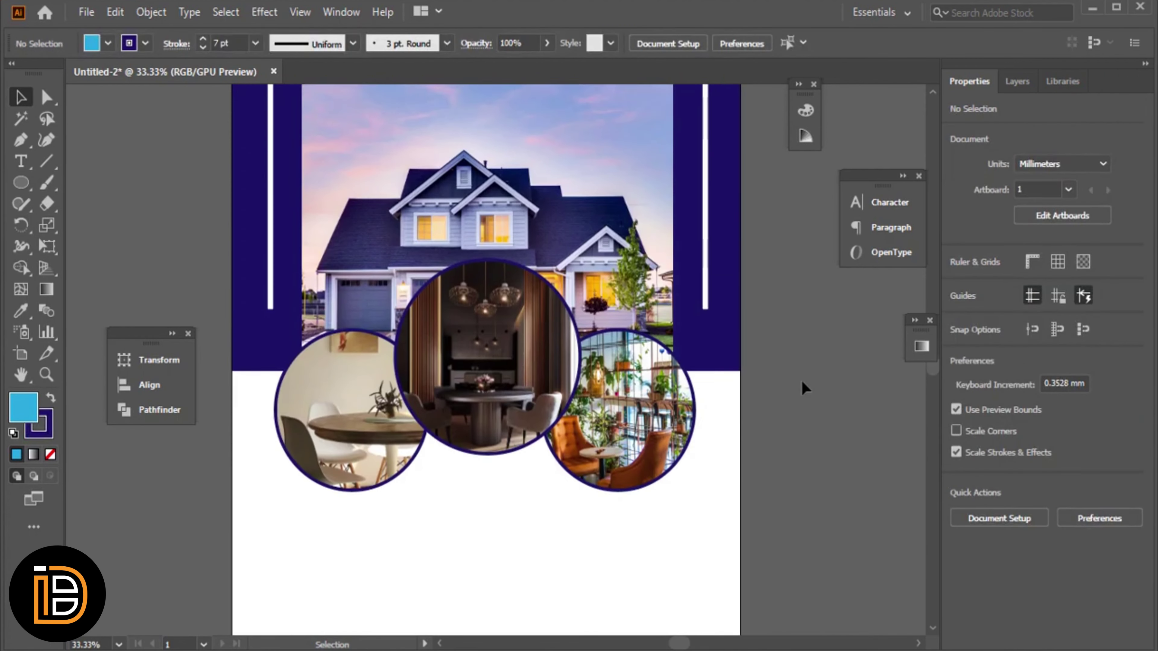
scroll(803, 388, "down", 2)
left_click(618, 325)
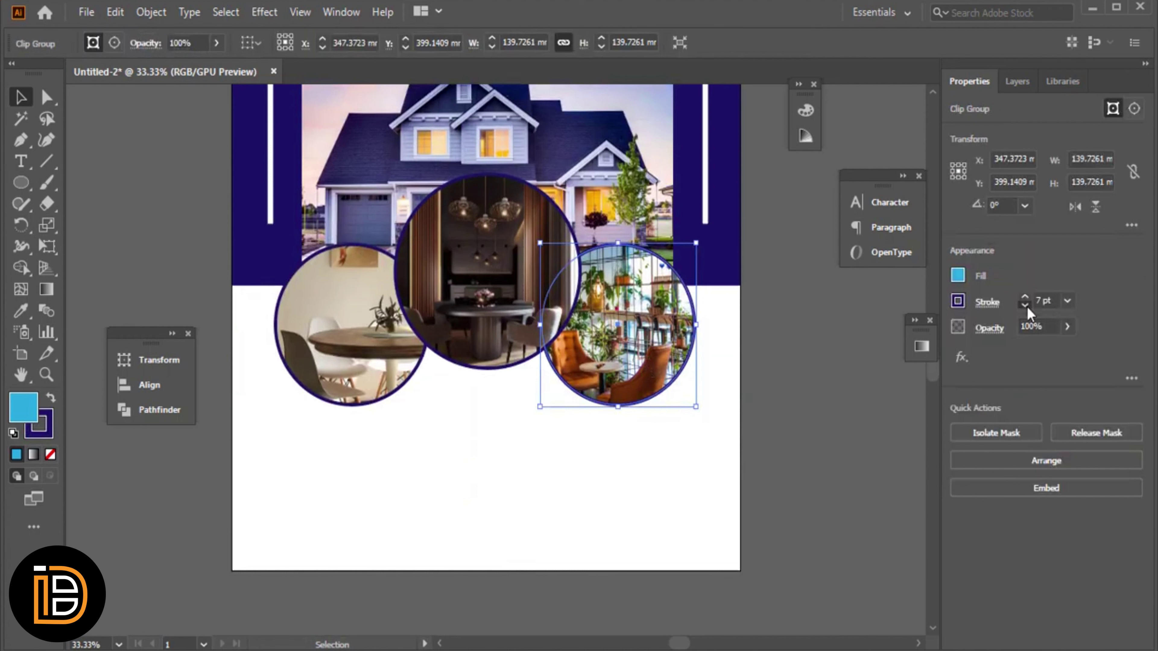
left_click(771, 392)
left_click(487, 296)
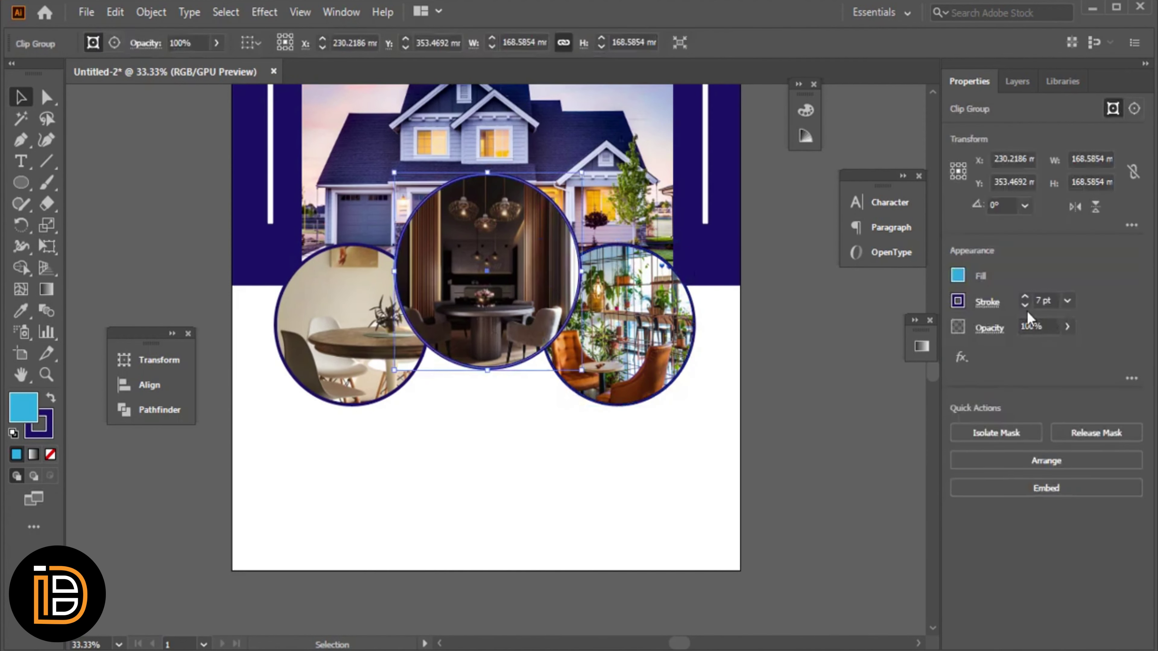
left_click(1025, 304)
left_click(751, 328)
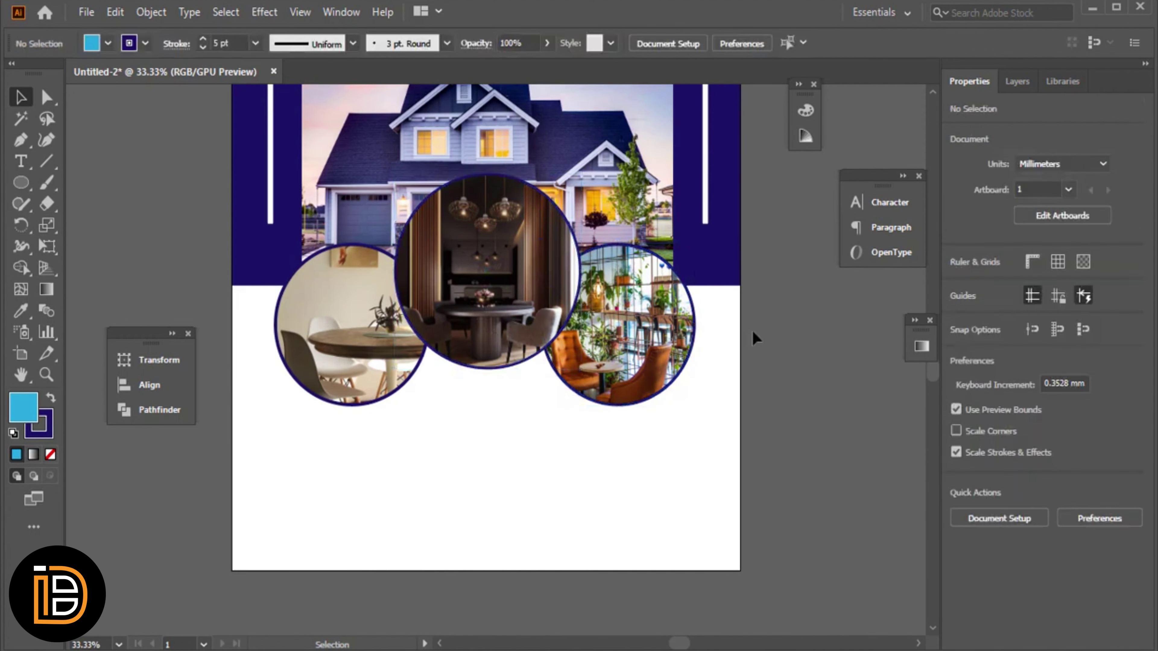
left_click(659, 349)
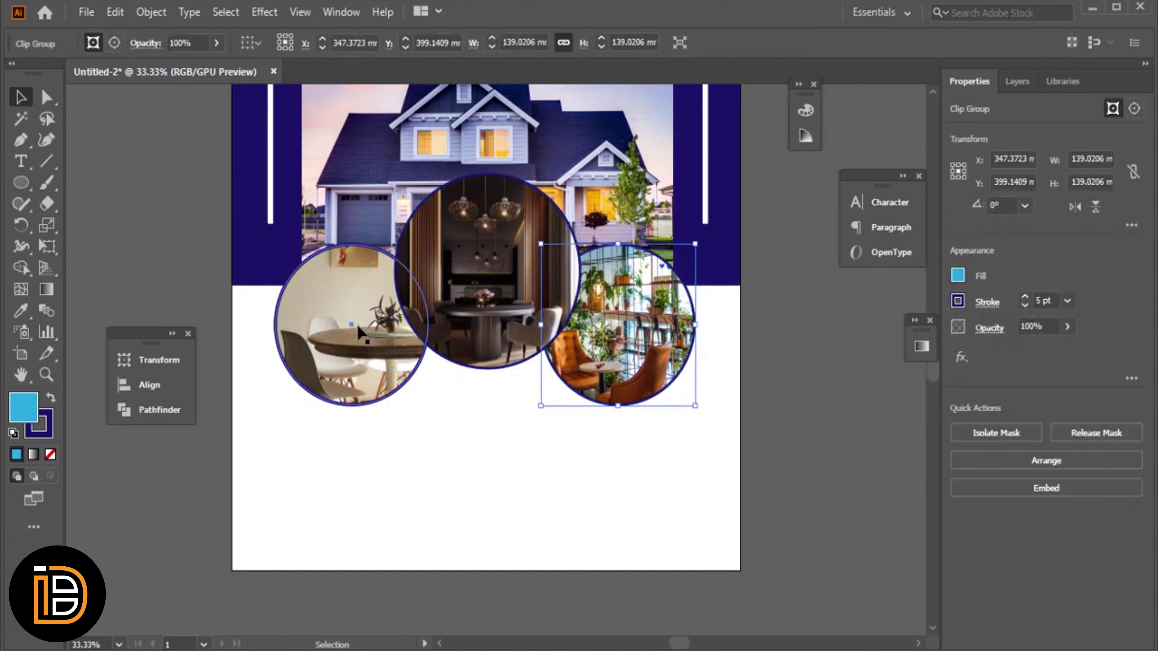
Draw a wide rectangle below the circles with dark navy fill and no outline
left_click(816, 355)
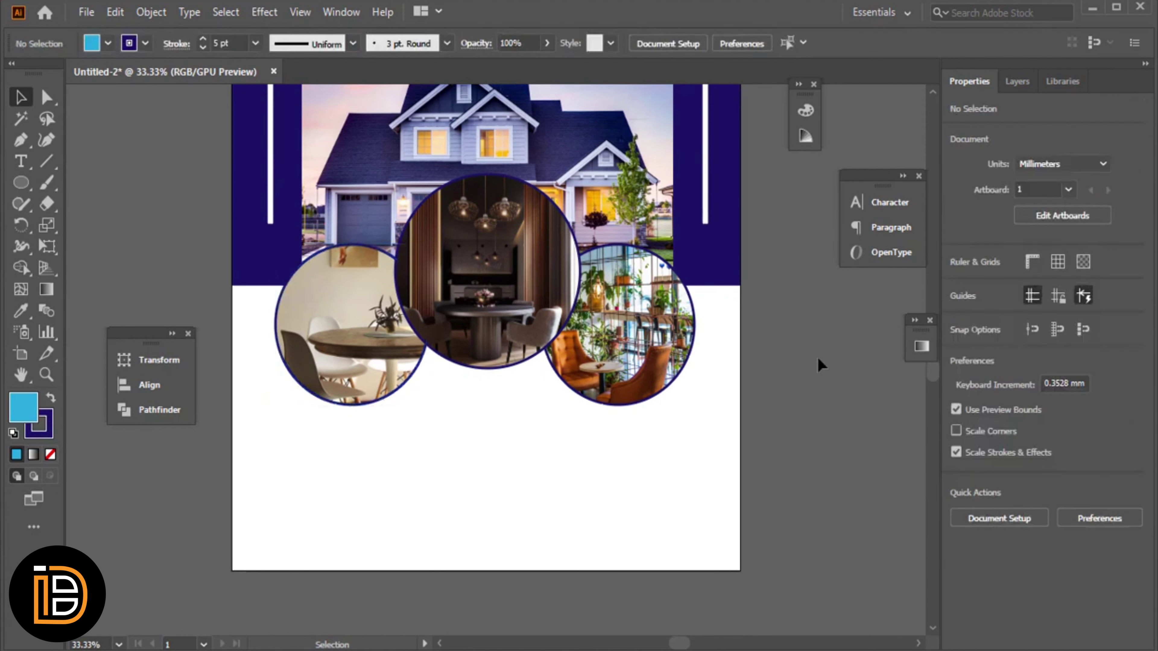
scroll(816, 356, "up", 2)
scroll(817, 356, "up", 3)
scroll(816, 356, "up", 1)
scroll(817, 359, "down", 5)
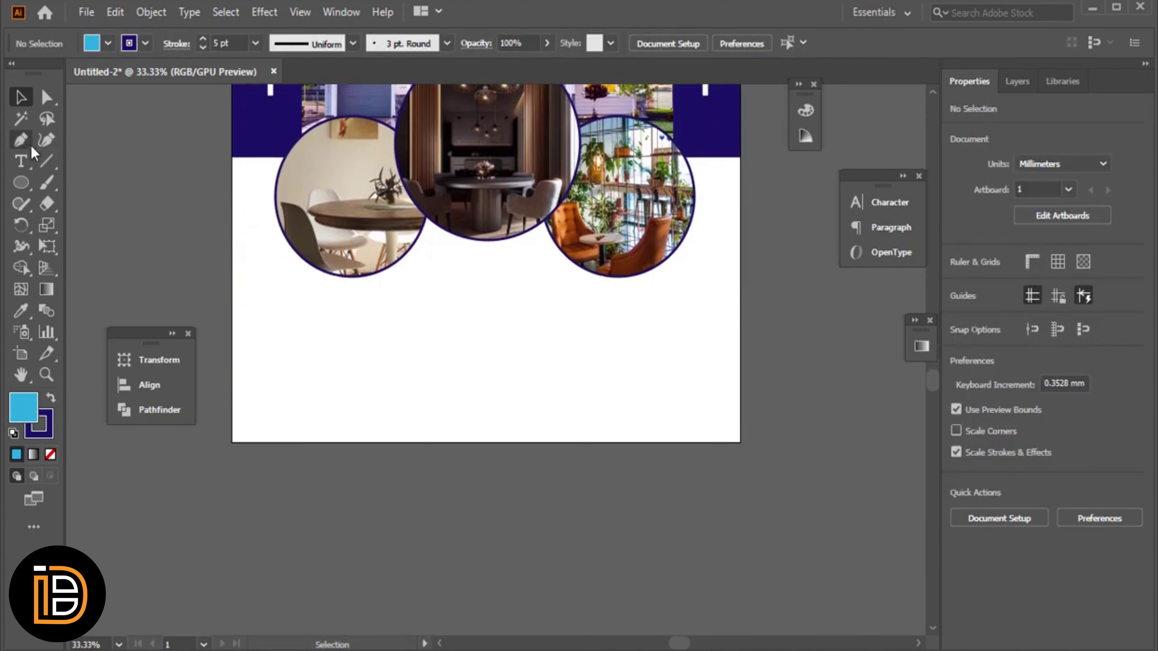
left_click_drag(23, 184, 63, 191)
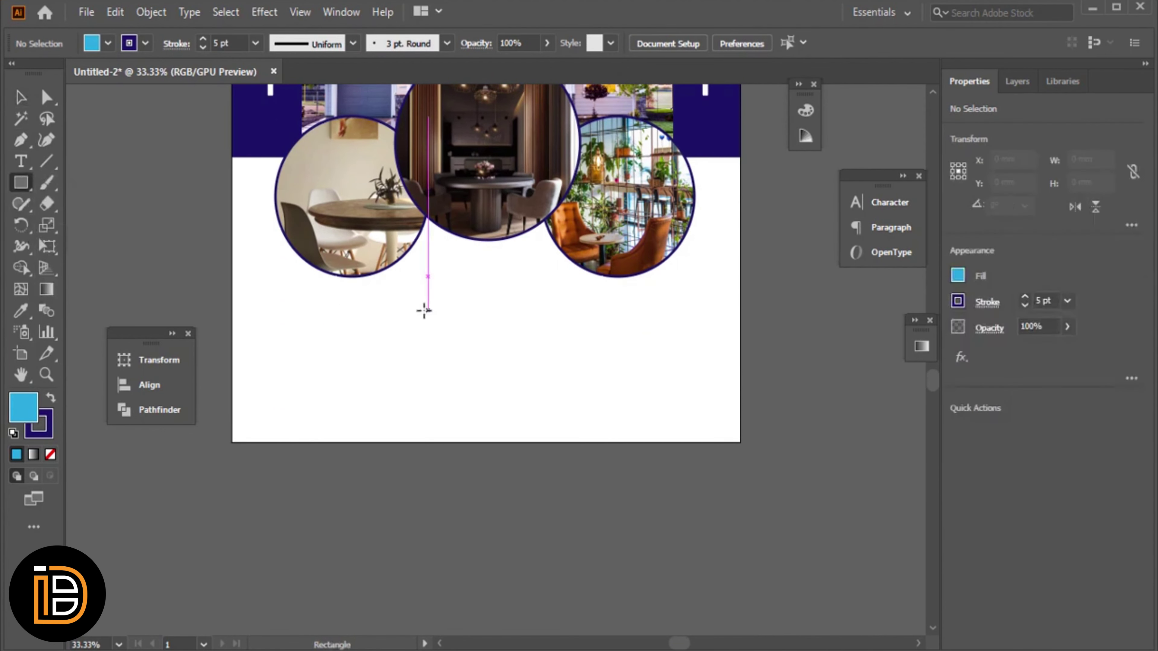
left_click_drag(421, 312, 597, 351)
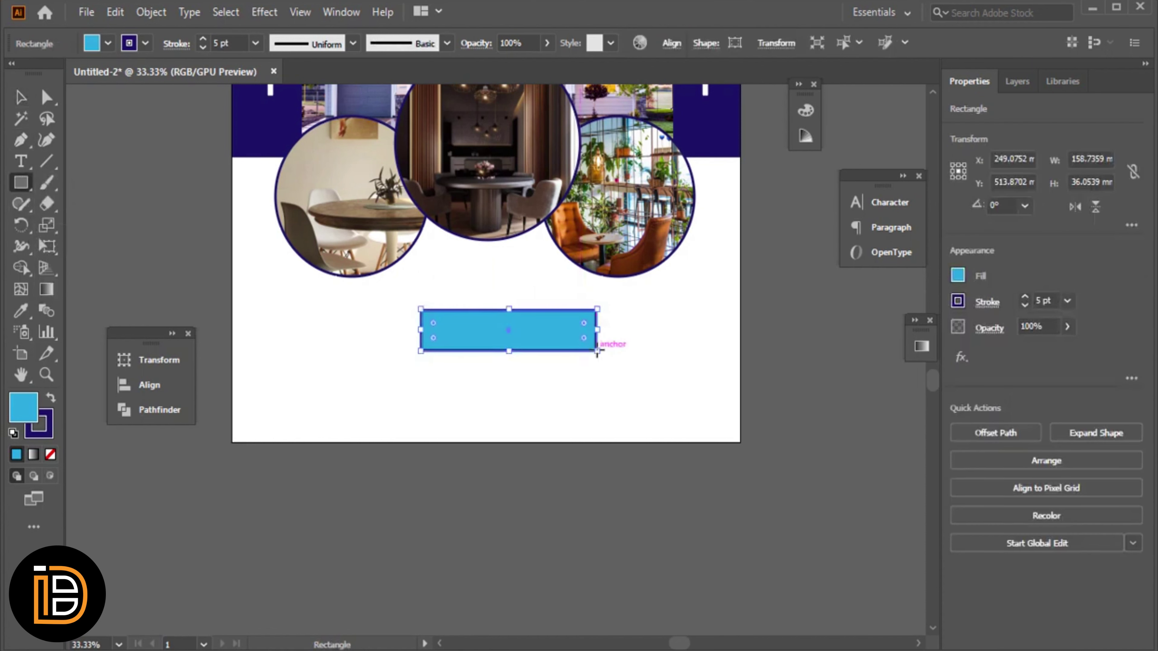
left_click(107, 43)
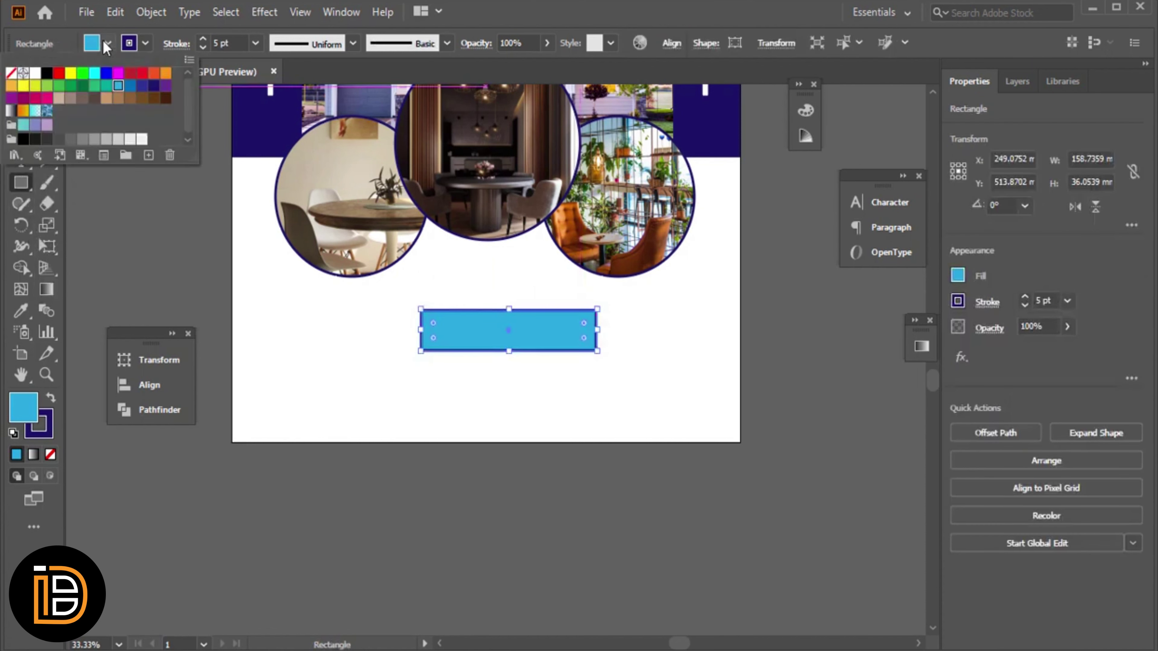
left_click(154, 87)
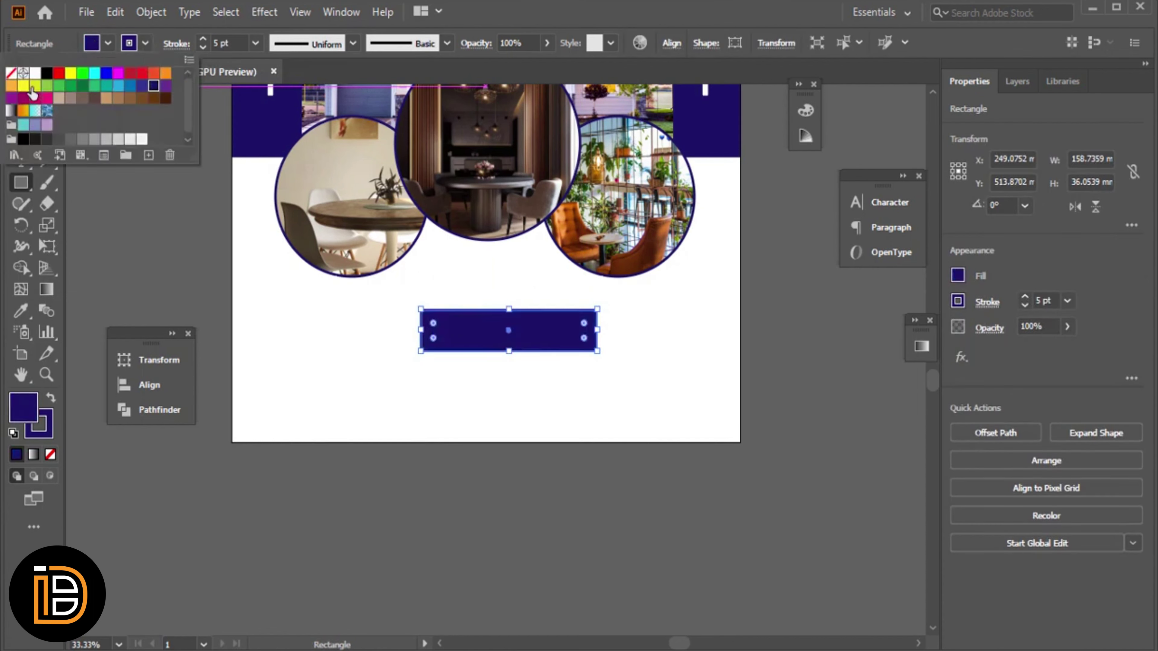
left_click(11, 72)
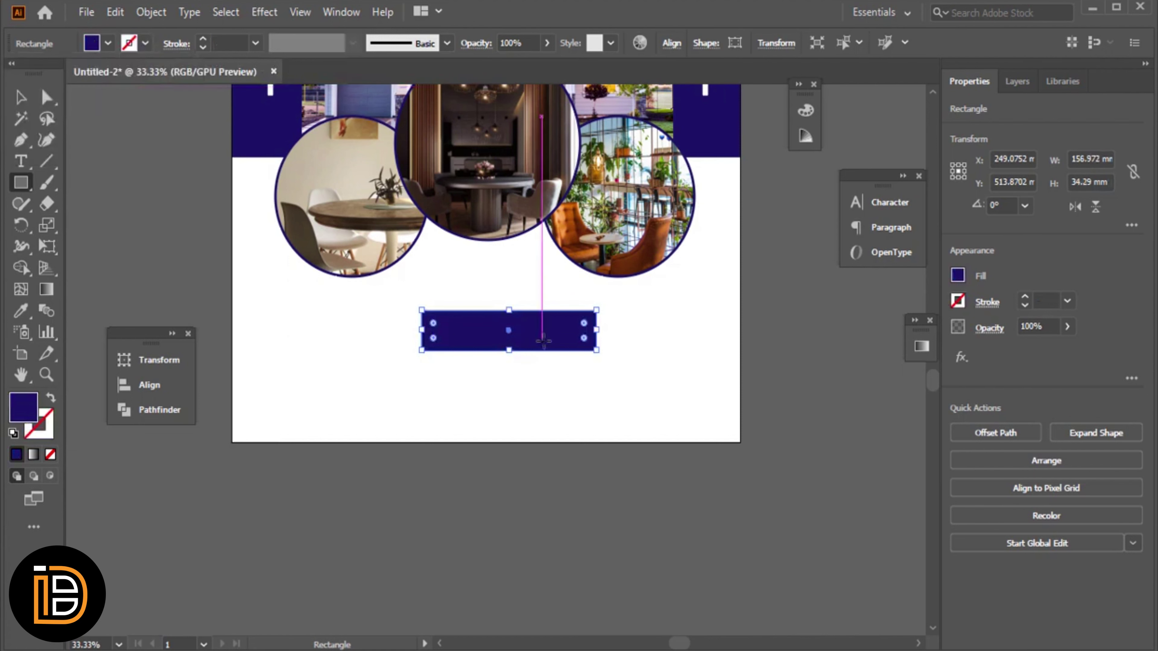
Move the navy rectangle up and shorten it to 156.97 × 28.19 mm
left_click(20, 97)
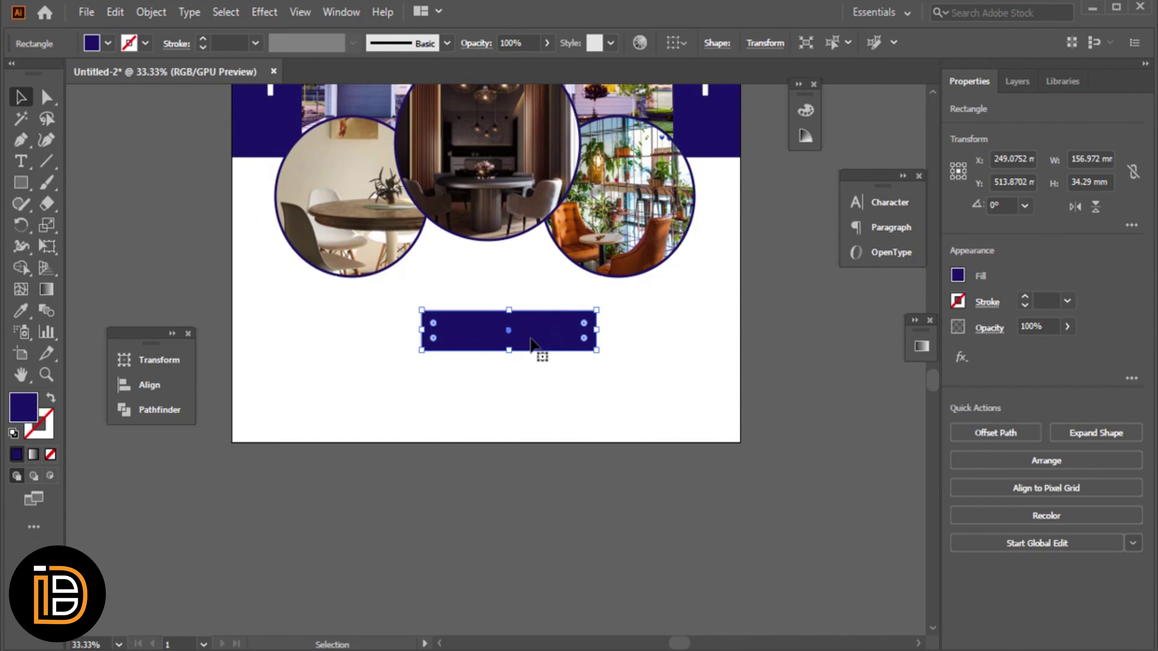
left_click_drag(530, 340, 514, 326)
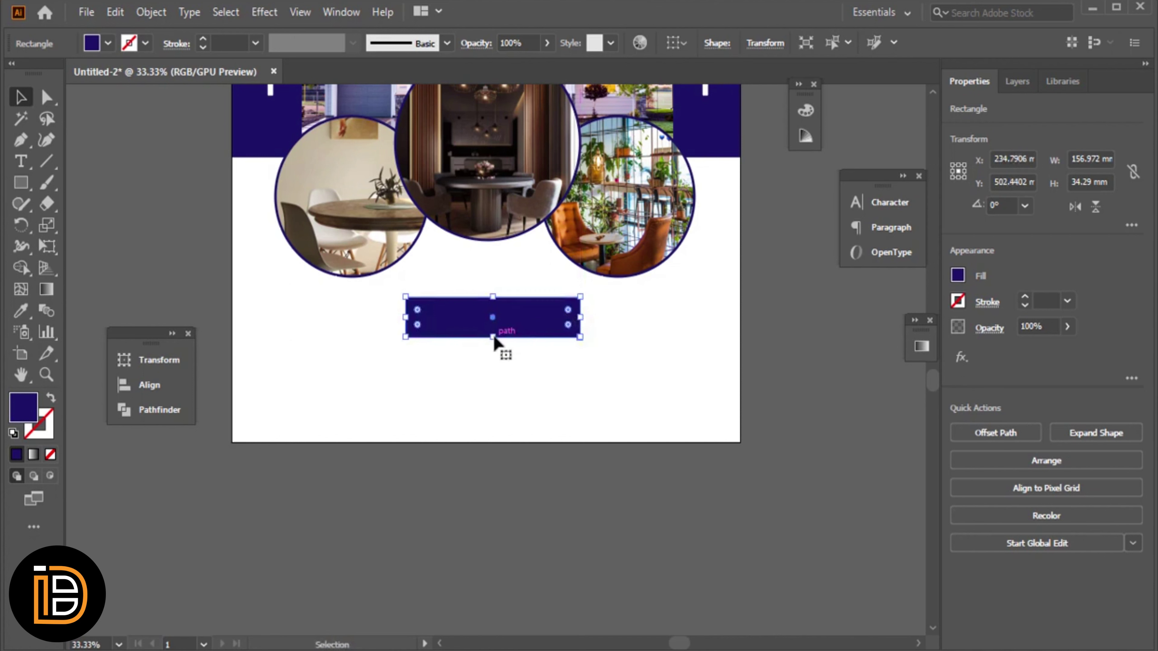
mouse_move(492, 336)
left_mouse_down()
mouse_move(510, 310)
mouse_move(488, 327)
left_mouse_up()
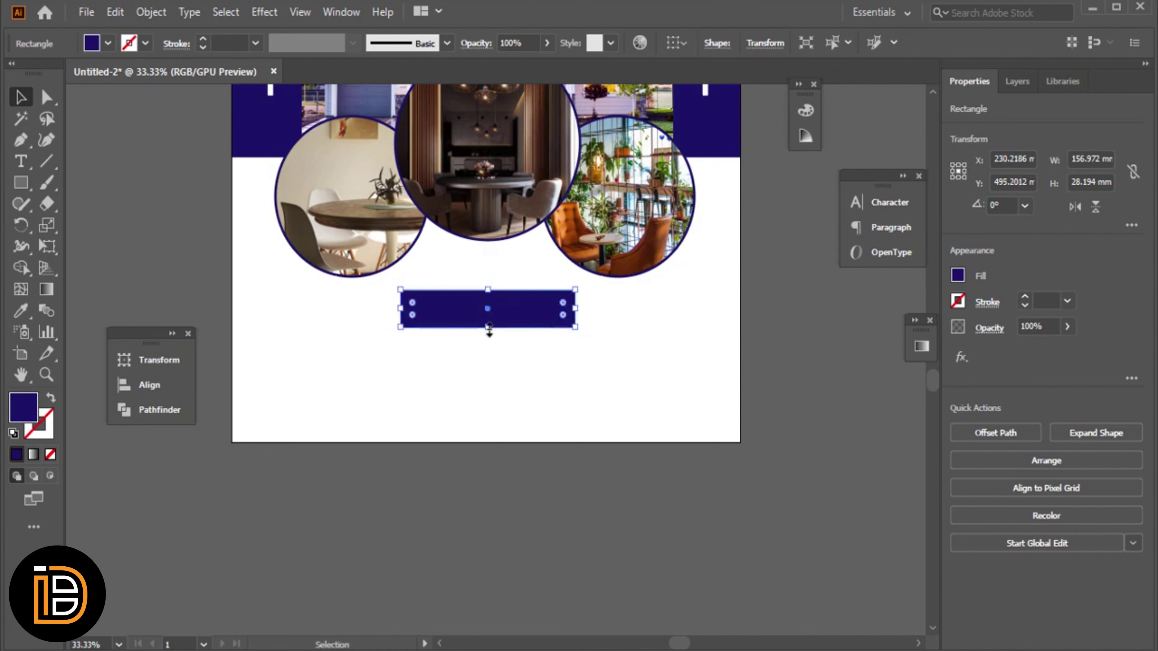
left_click(751, 333)
Add a new 'BOOK NOW' text line below the artwork
key("t")
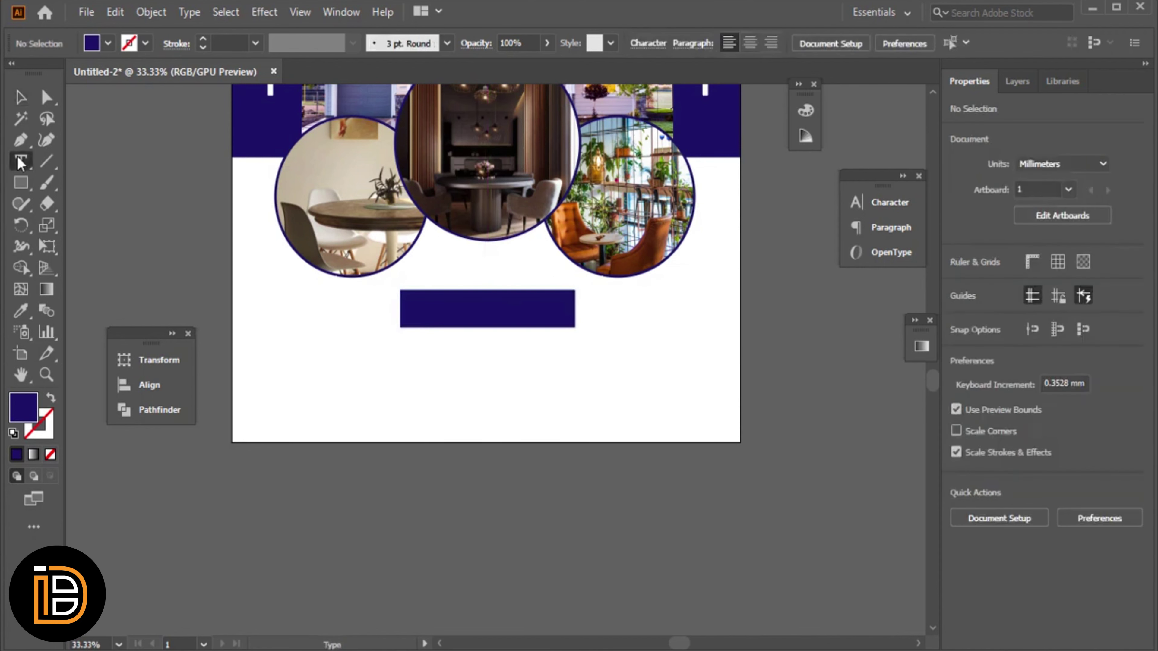
left_click(349, 511)
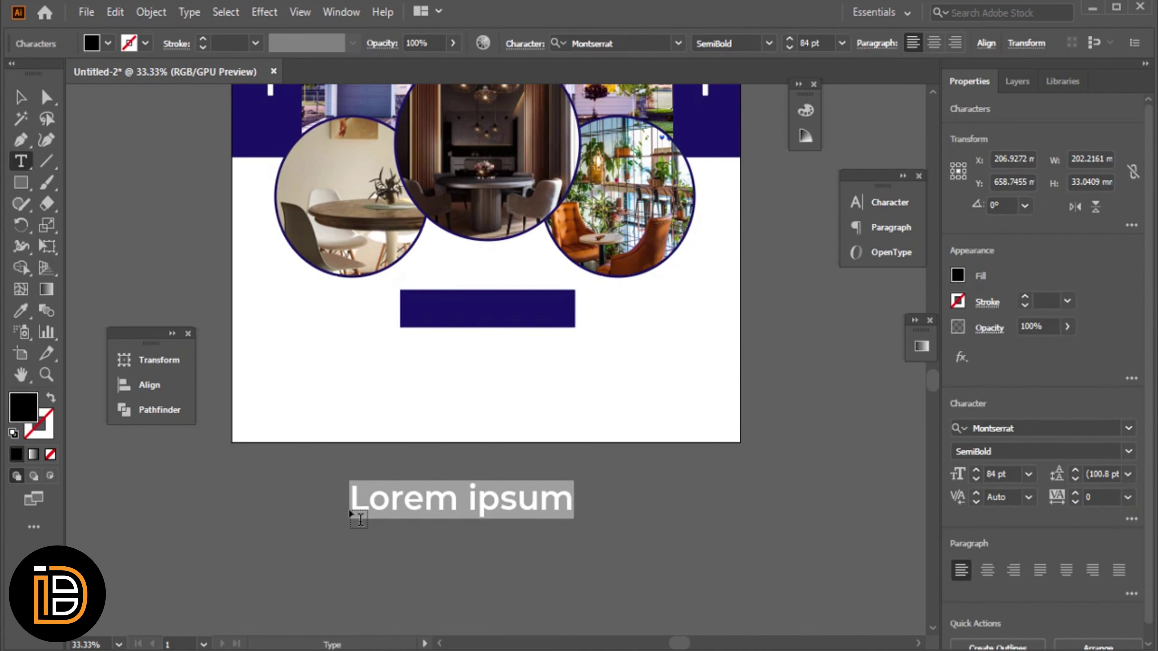
type("BOOK")
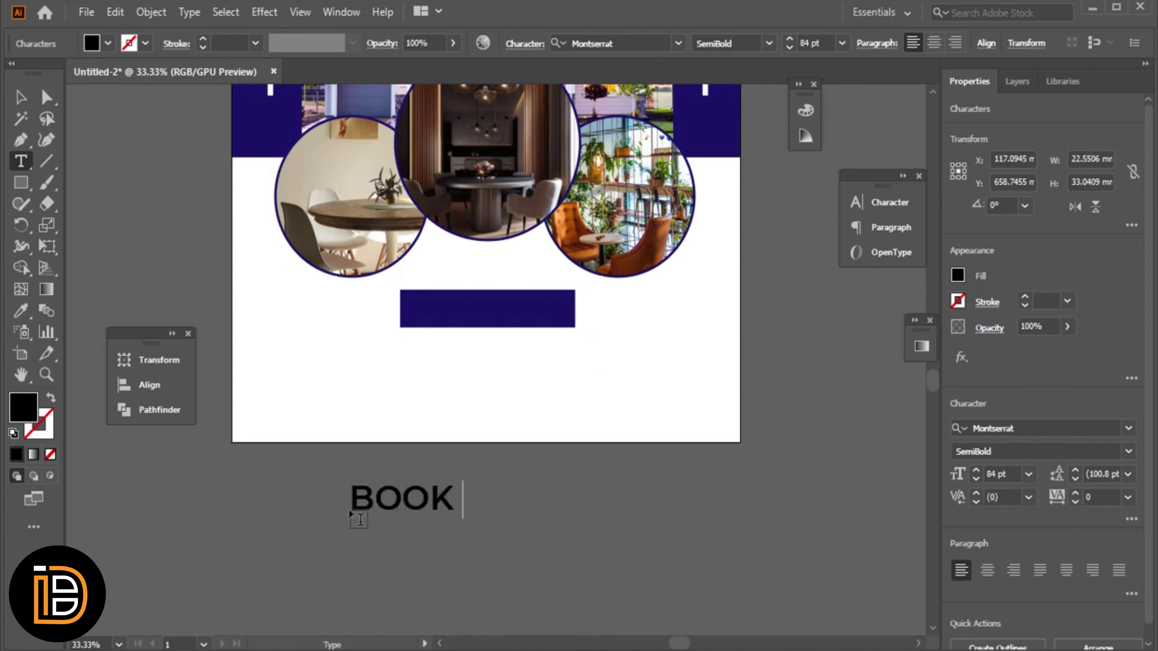
type(" NOW")
left_click(20, 96)
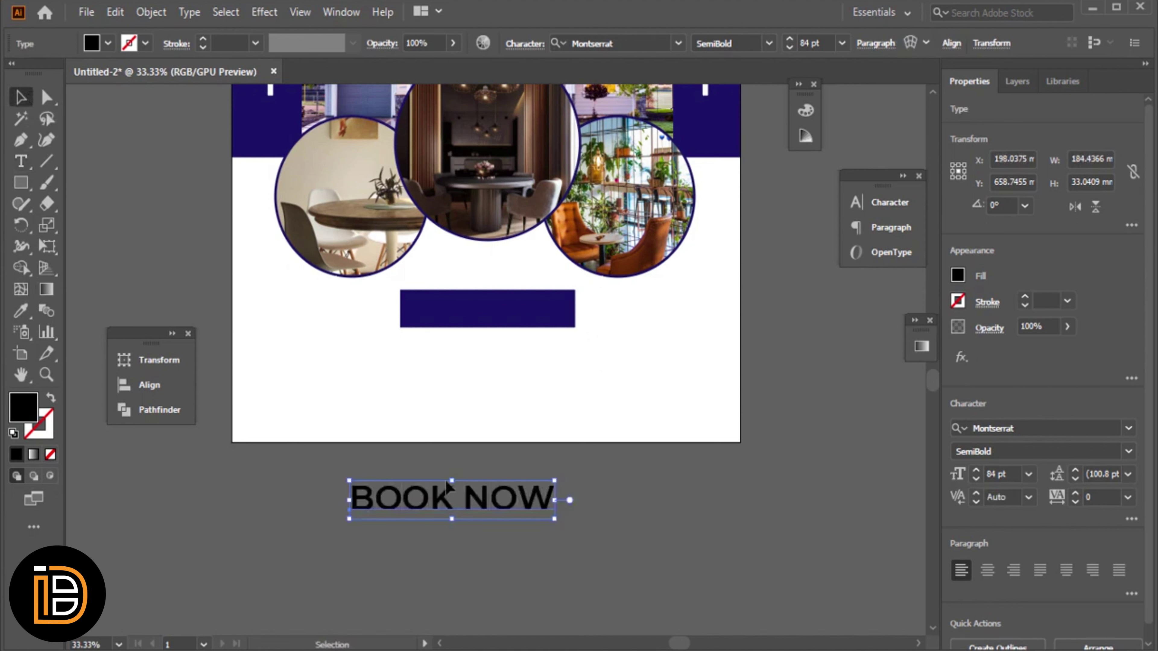
mouse_move(473, 502)
left_mouse_down()
mouse_move(505, 321)
mouse_move(485, 449)
mouse_move(499, 516)
left_mouse_up()
Make the BOOK NOW text white in the Montserrat Regular weight
left_click(108, 43)
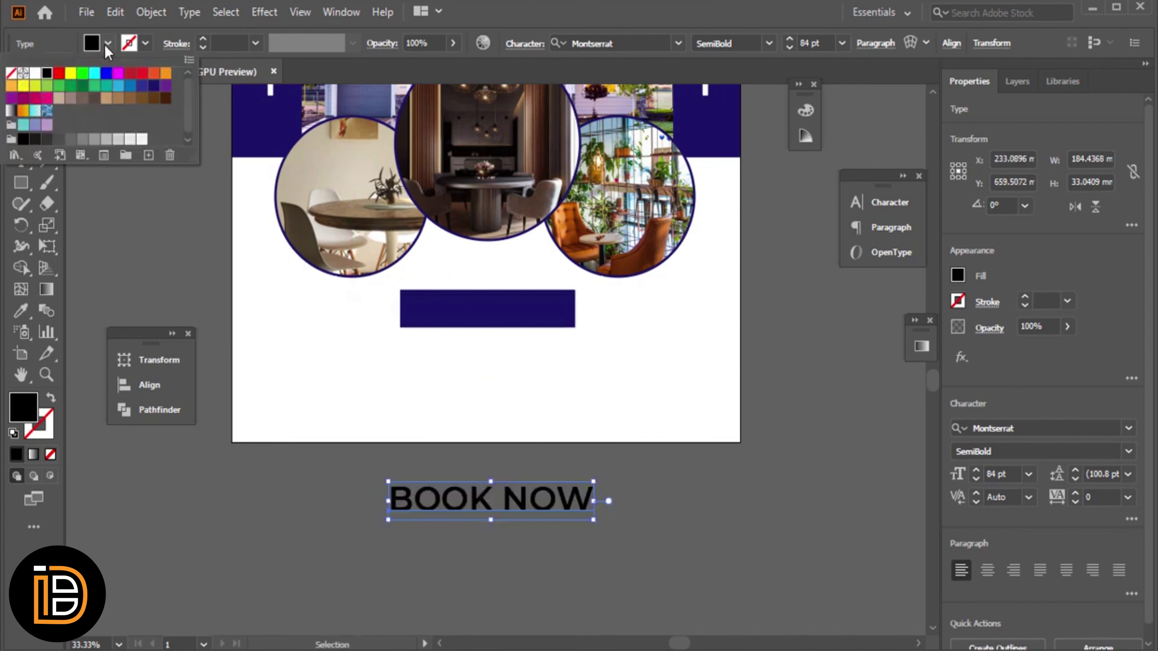
left_click(35, 73)
left_click(768, 42)
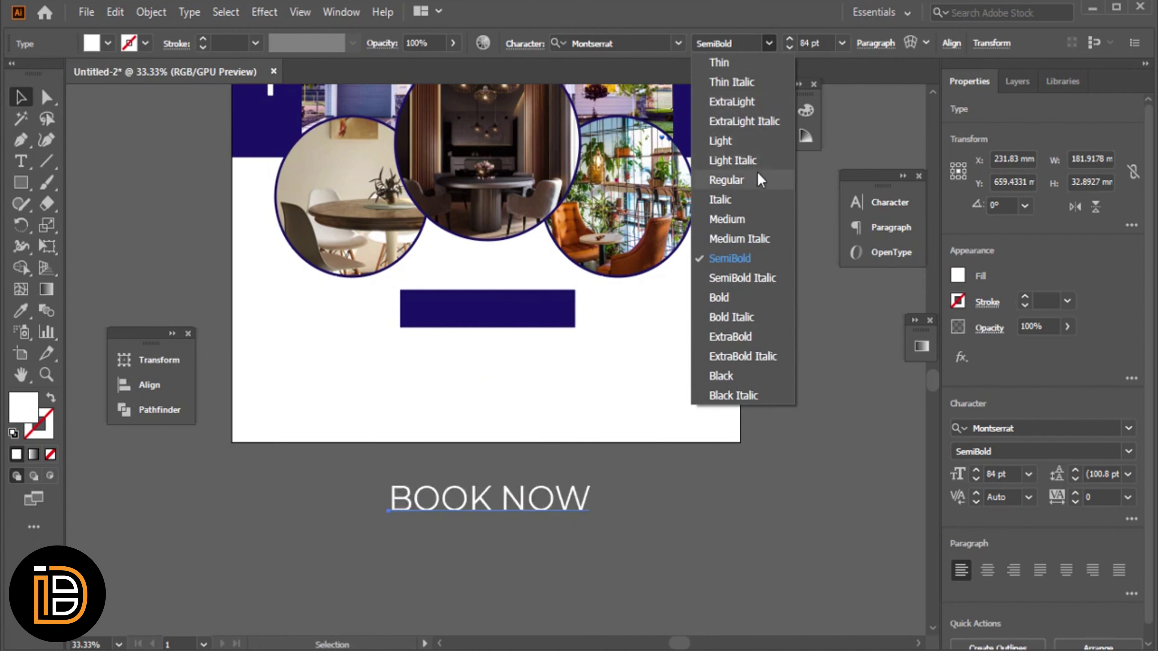
left_click(758, 173)
Move BOOK NOW onto the navy rectangle and shrink it to fit inside
mouse_move(550, 515)
left_mouse_down()
mouse_move(558, 340)
mouse_move(543, 337)
mouse_move(544, 311)
left_mouse_up()
left_click(621, 507)
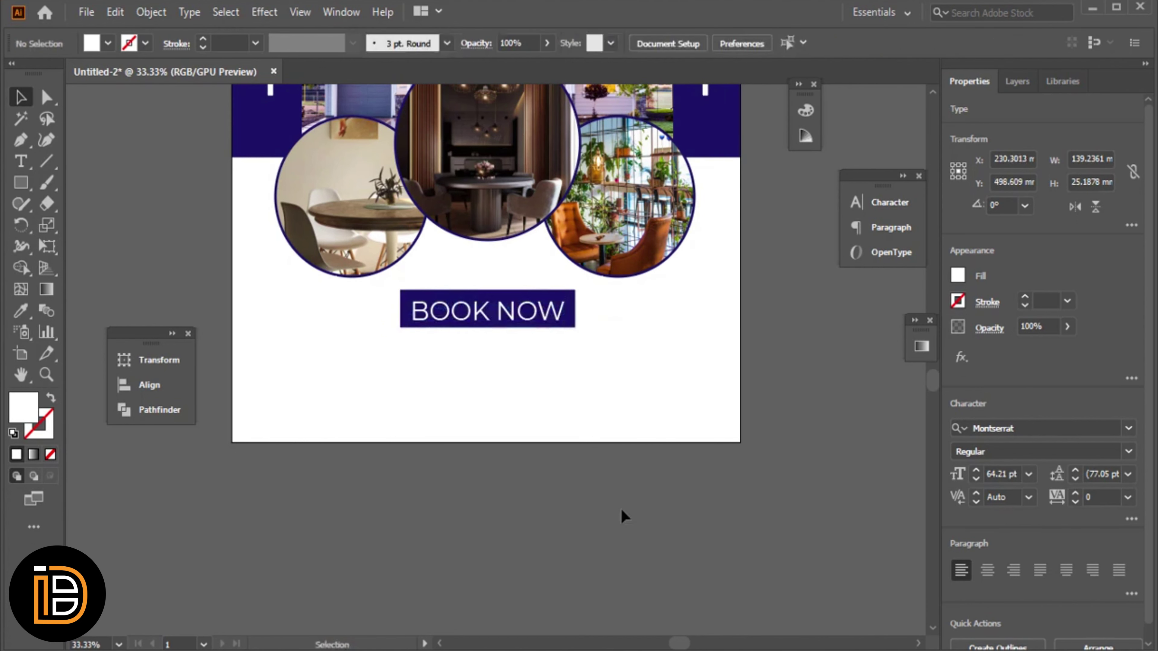
left_click(549, 321)
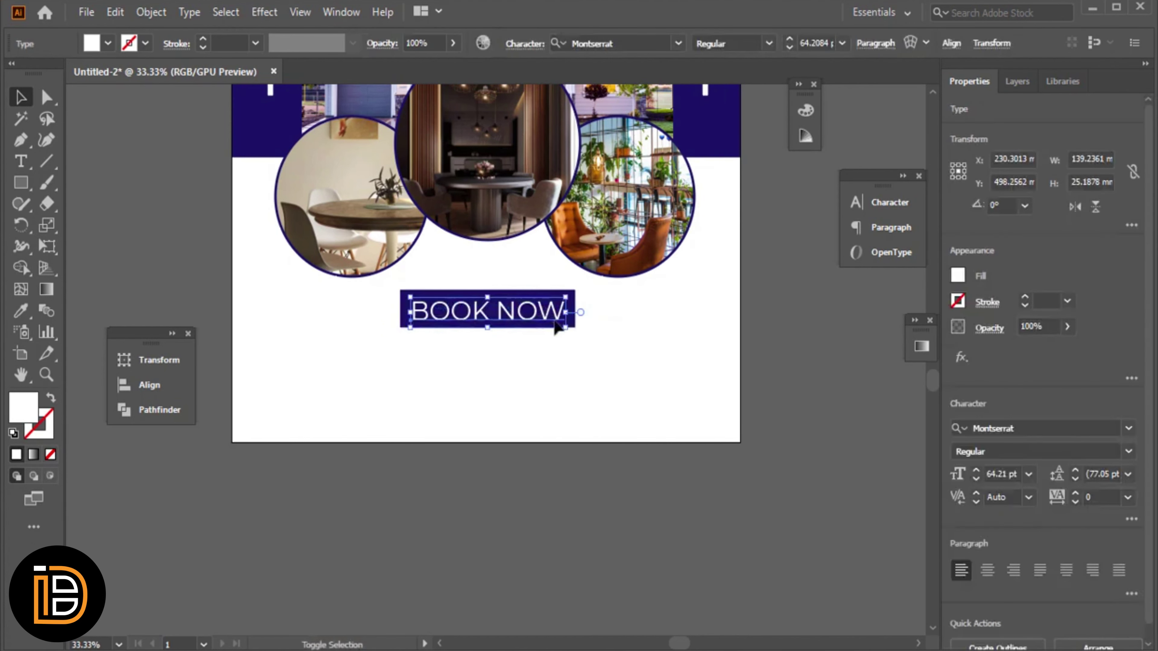
left_click(558, 323, "shift")
left_click_drag(559, 324, 539, 325)
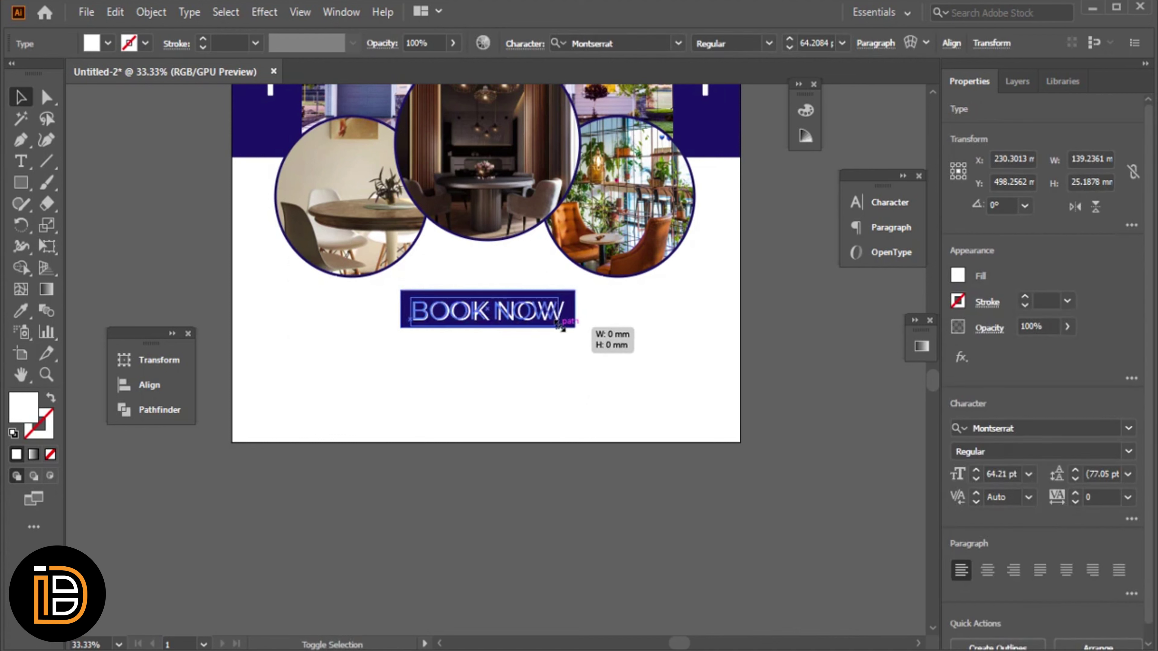
key("Right")
key("Right")
key("Right")
key("Right")
key("Right")
key("Right")
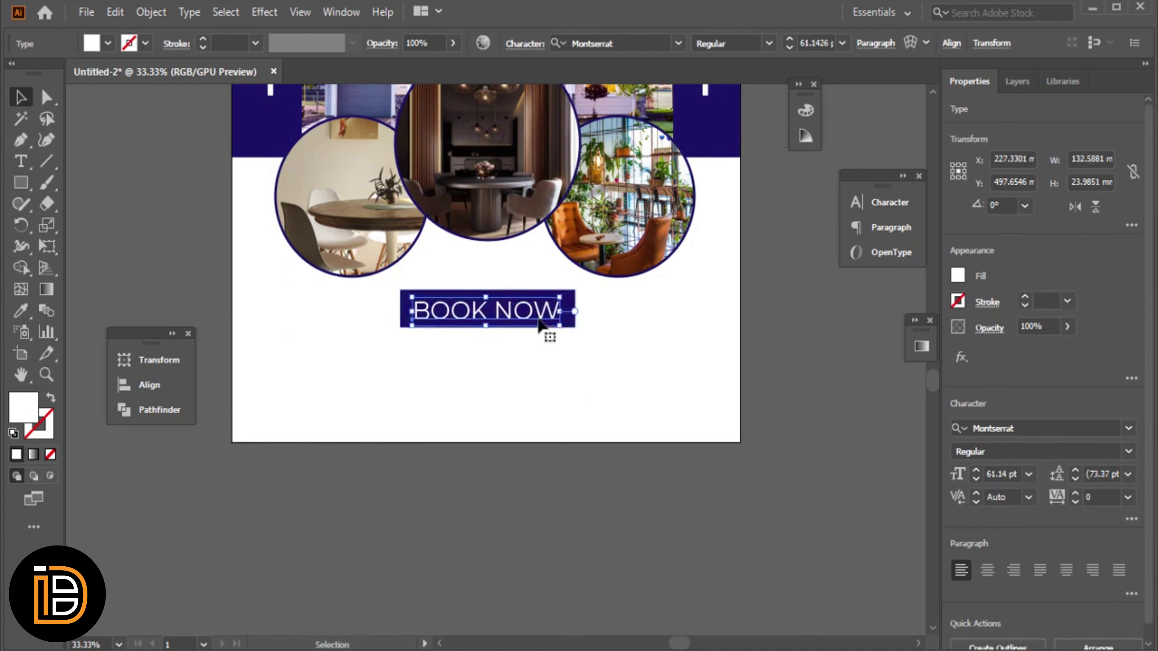
key("Right")
key("Right")
Set BOOK NOW to 59 pt and re-centre it on the navy bar
left_click(790, 450)
left_click(520, 303)
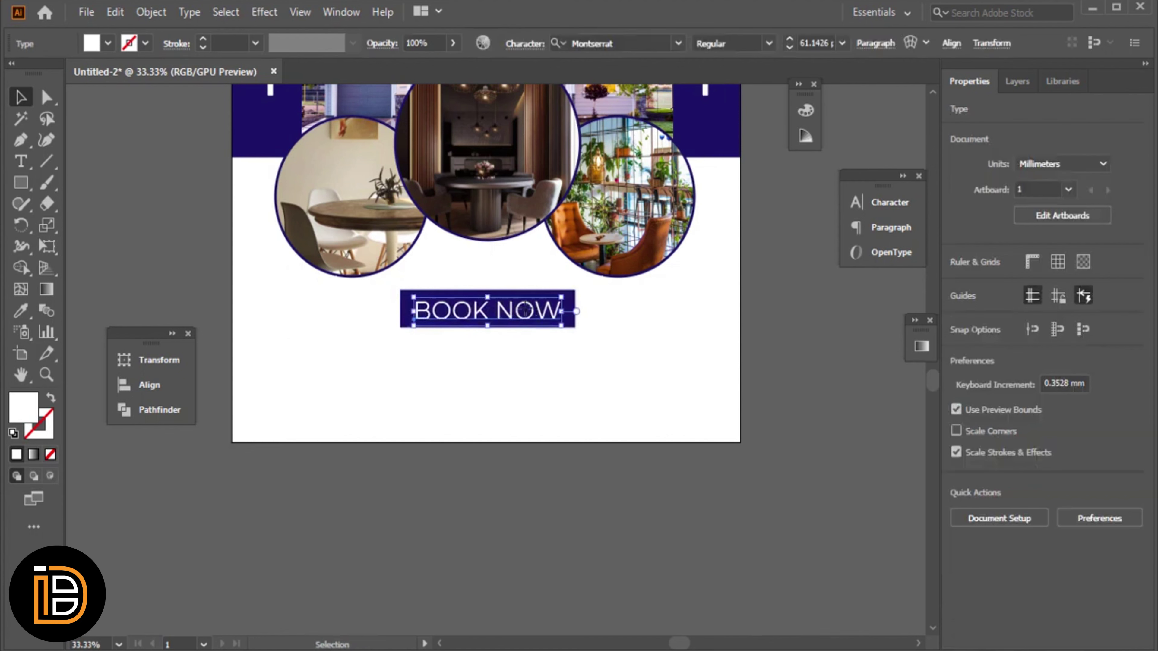
left_click(789, 47)
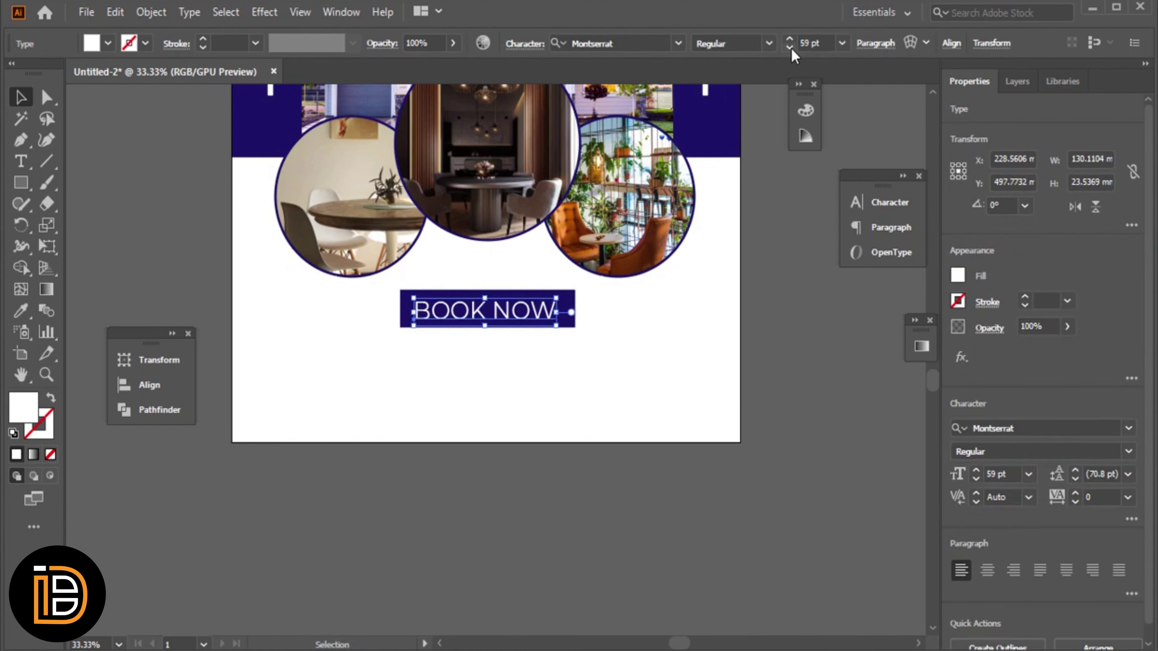
left_click_drag(518, 315, 524, 314)
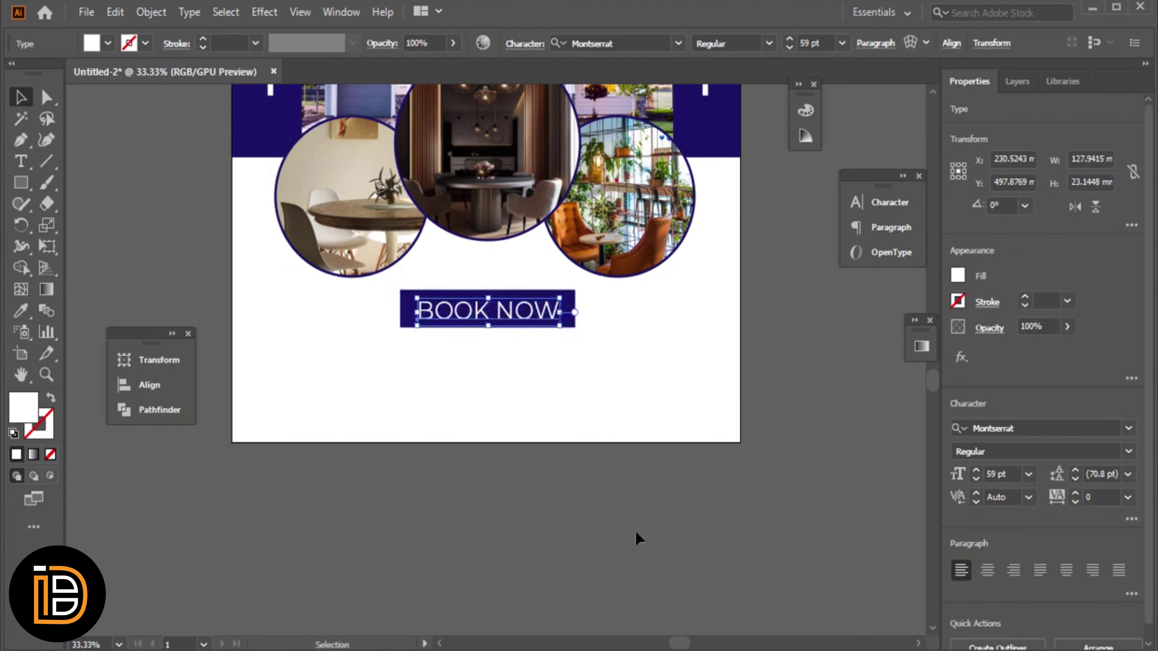
left_click(636, 531)
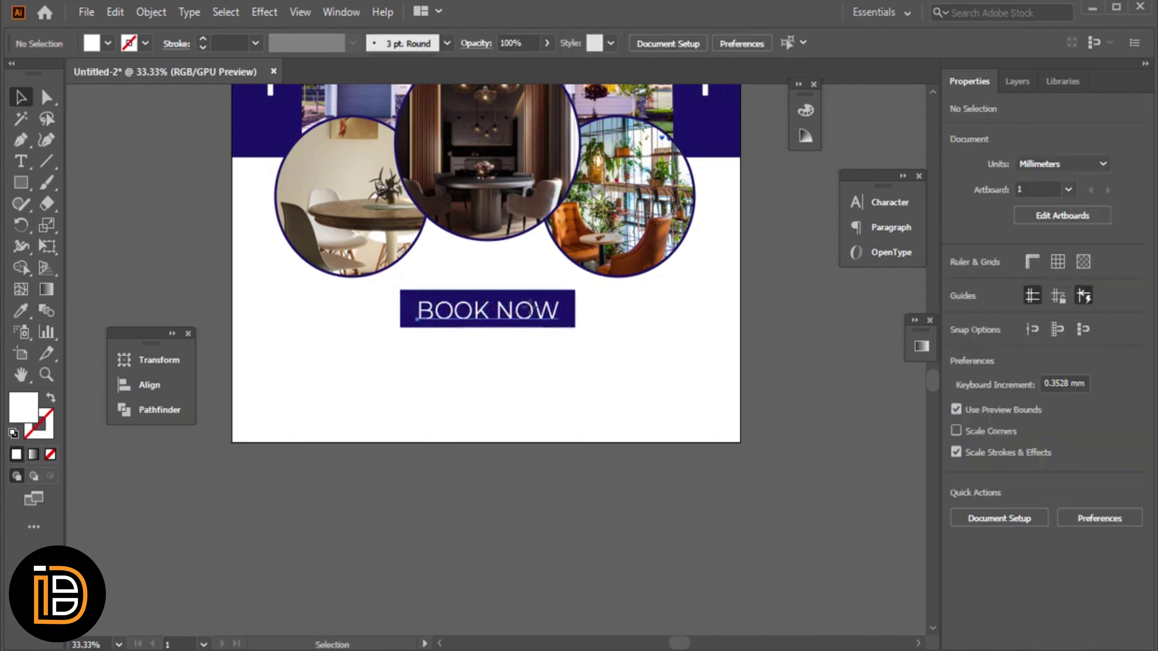
left_click(526, 311)
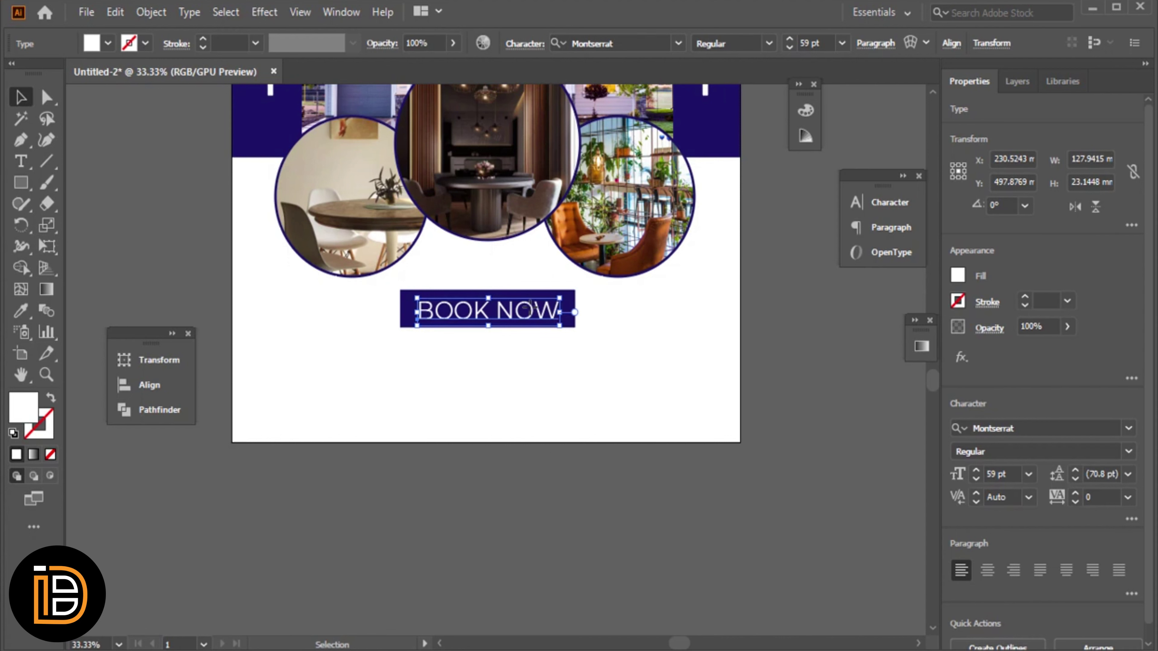
Reduce the BOOK NOW text to 55 pt and centre it inside the navy button
left_click(788, 47)
left_click(788, 47)
left_click(788, 47)
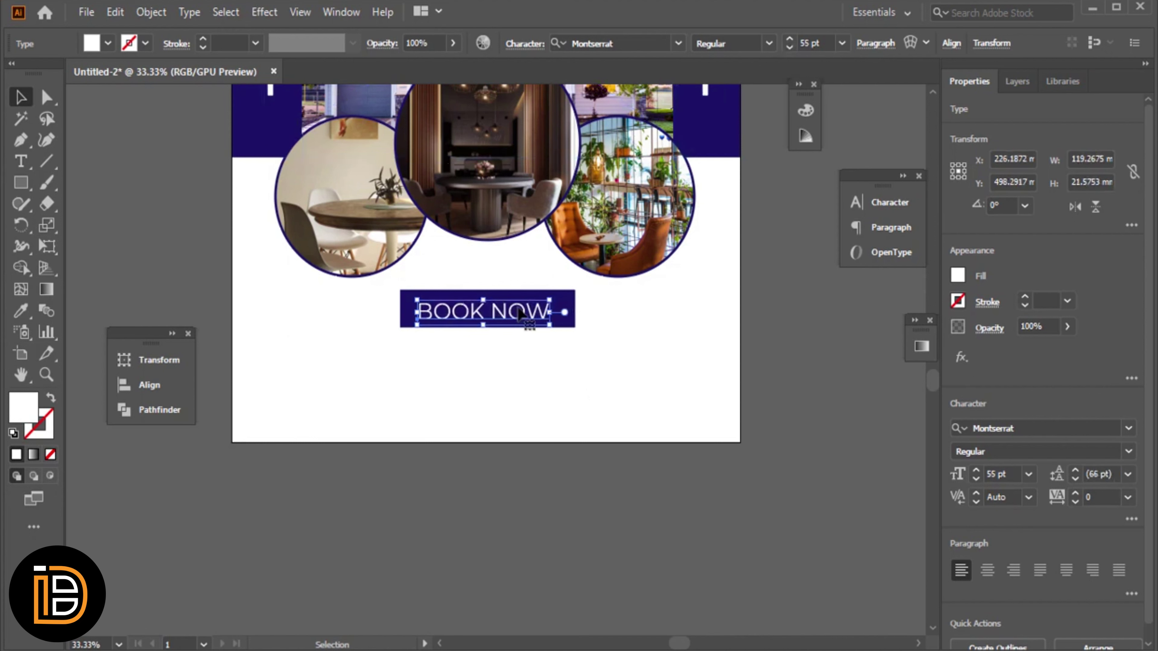
left_click_drag(523, 310, 523, 310)
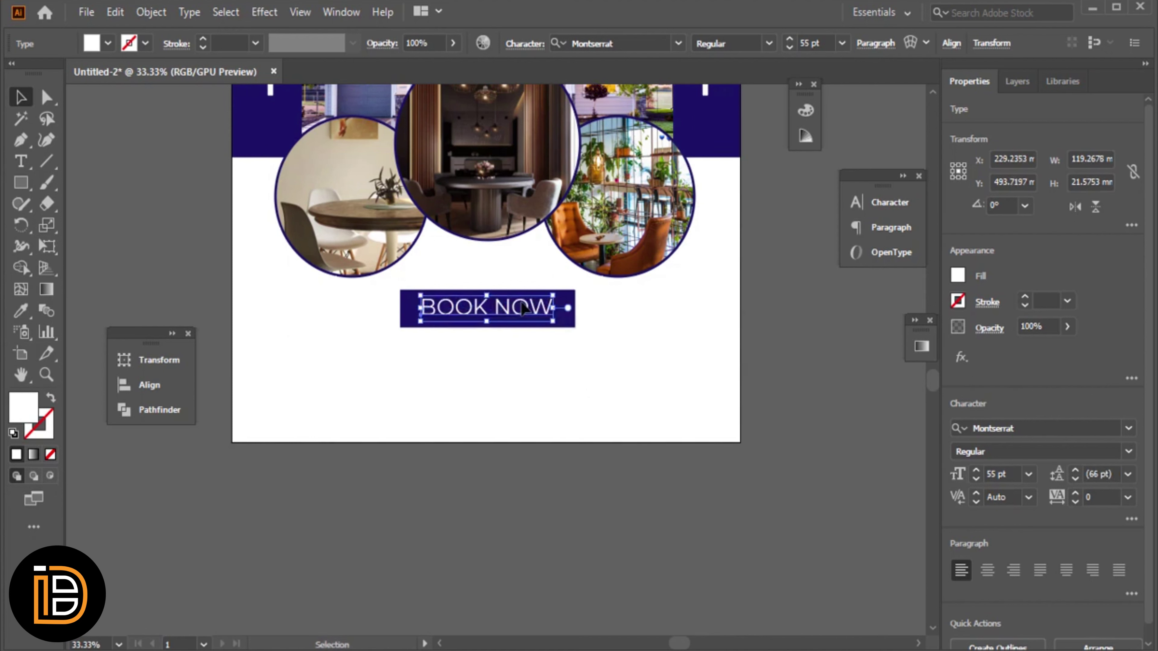
left_click(810, 353)
scroll(769, 320, "down", 2)
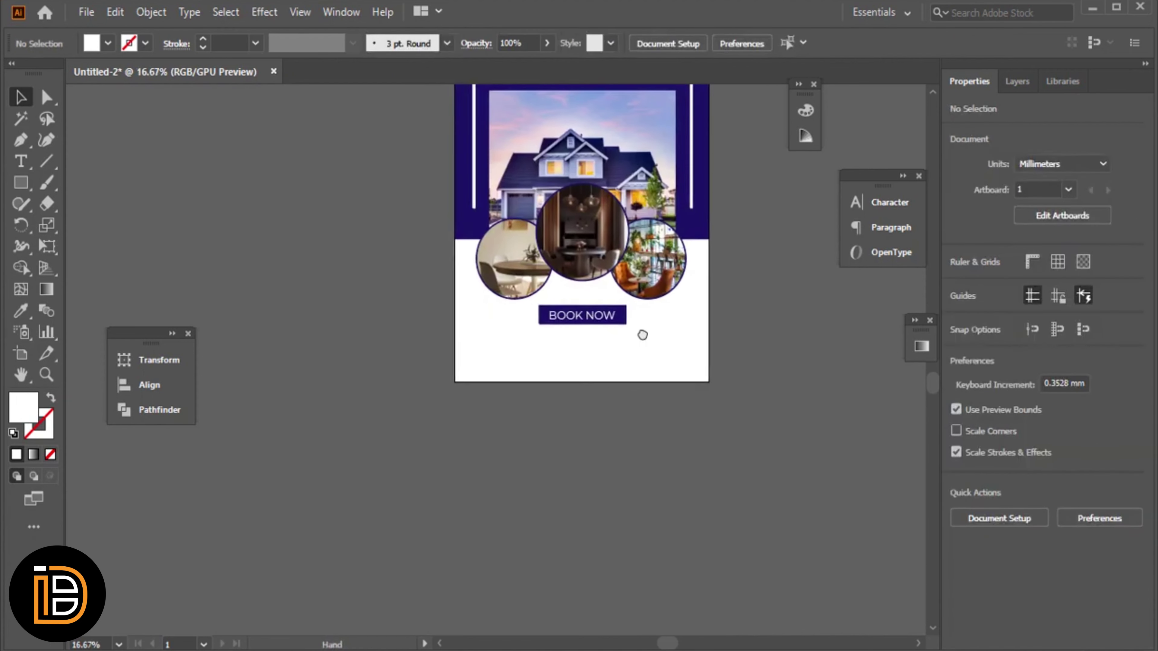
left_click_drag(641, 331, 540, 456)
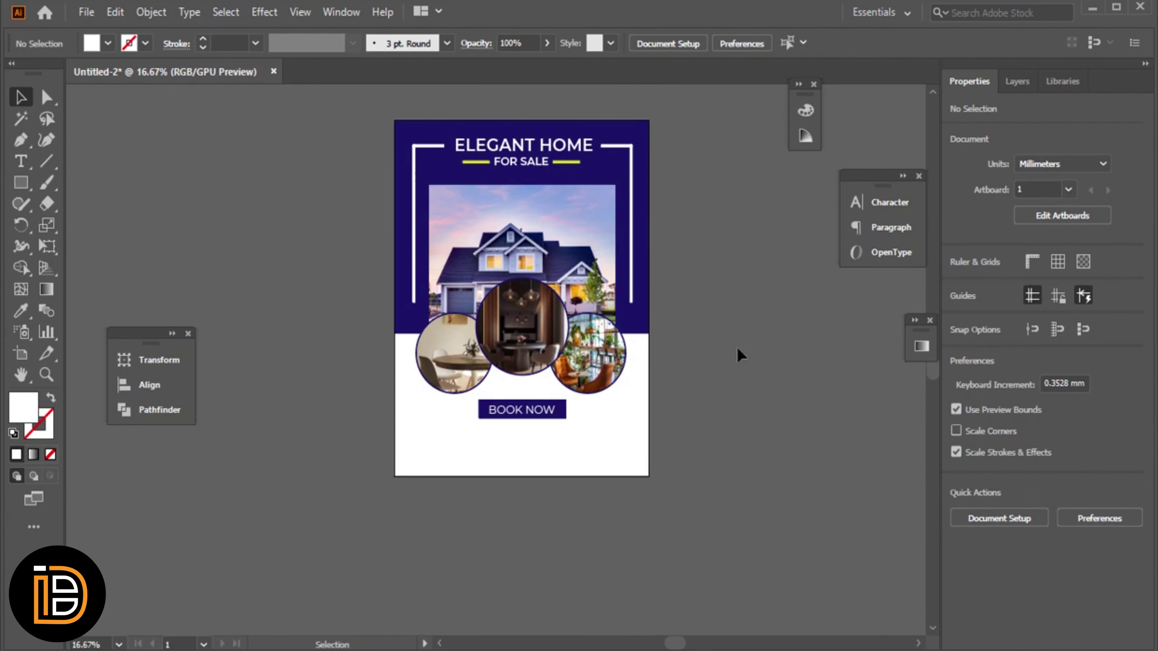
scroll(762, 338, "up", 1)
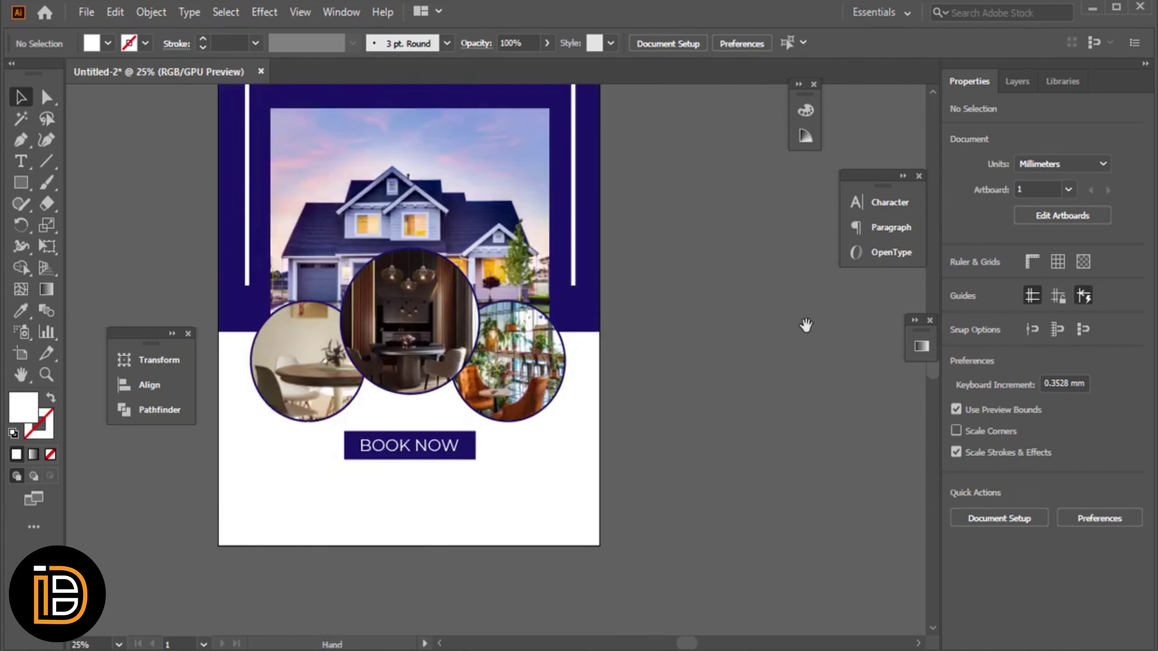
scroll(833, 332, "up", 3)
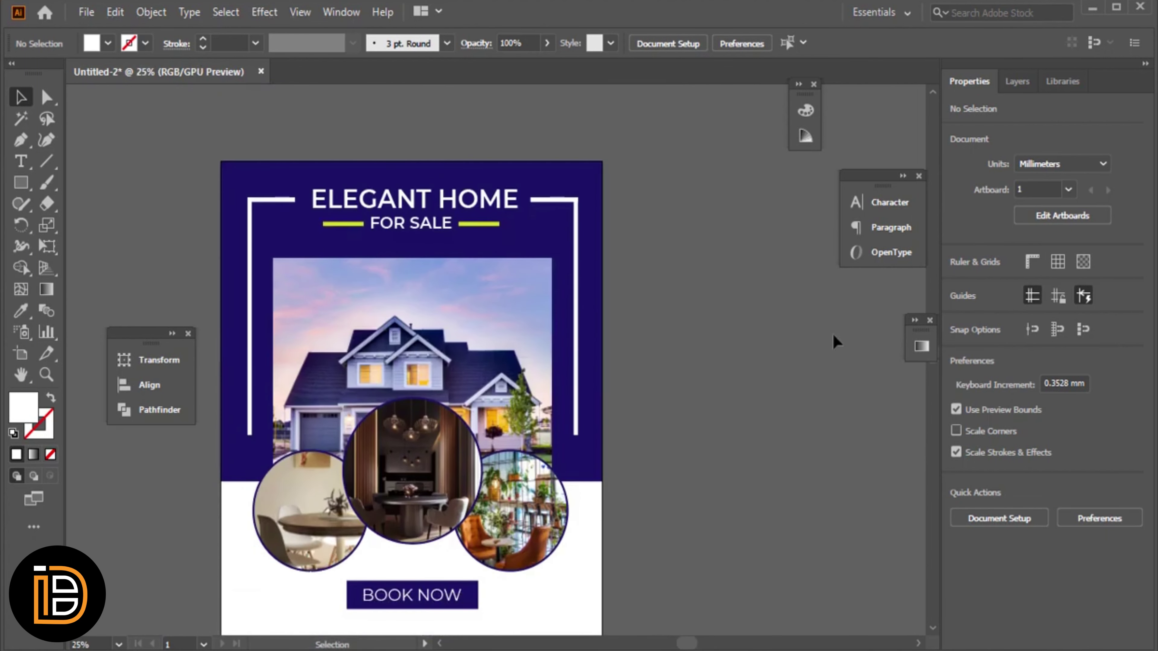
scroll(833, 332, "left", 2)
scroll(832, 332, "left", 1)
scroll(684, 501, "down", 2)
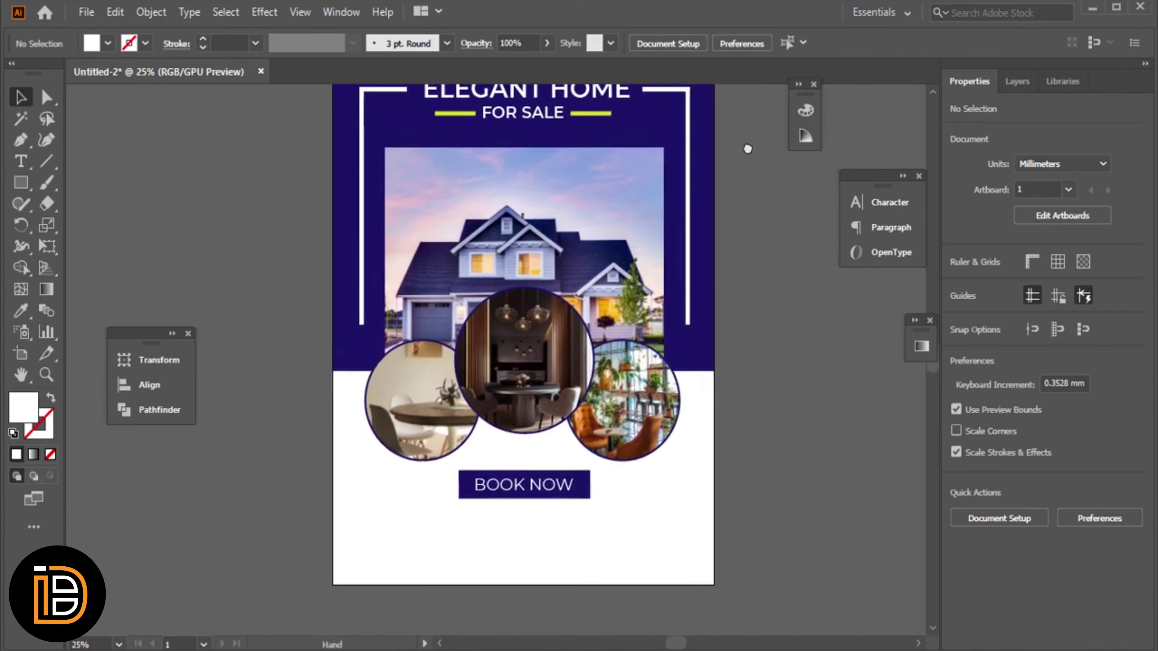
scroll(575, 556, "up", 1)
scroll(807, 413, "down", 1)
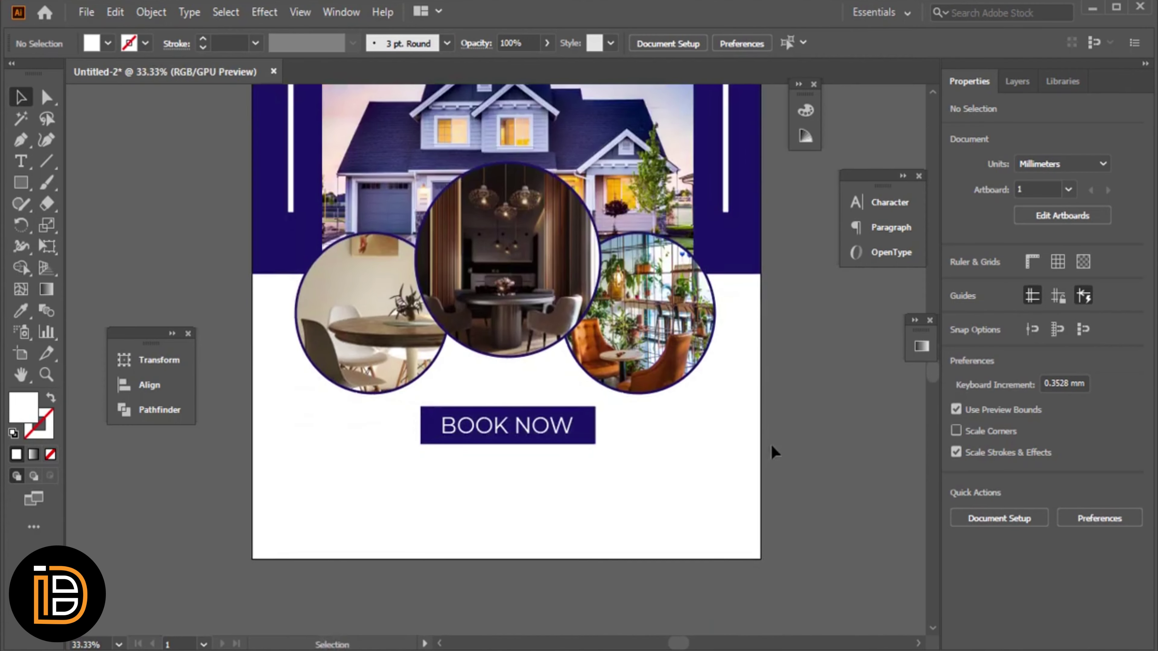
Type the line 'More Inforamtion Call Us' as new text below the flyer
key("t")
left_click(348, 587)
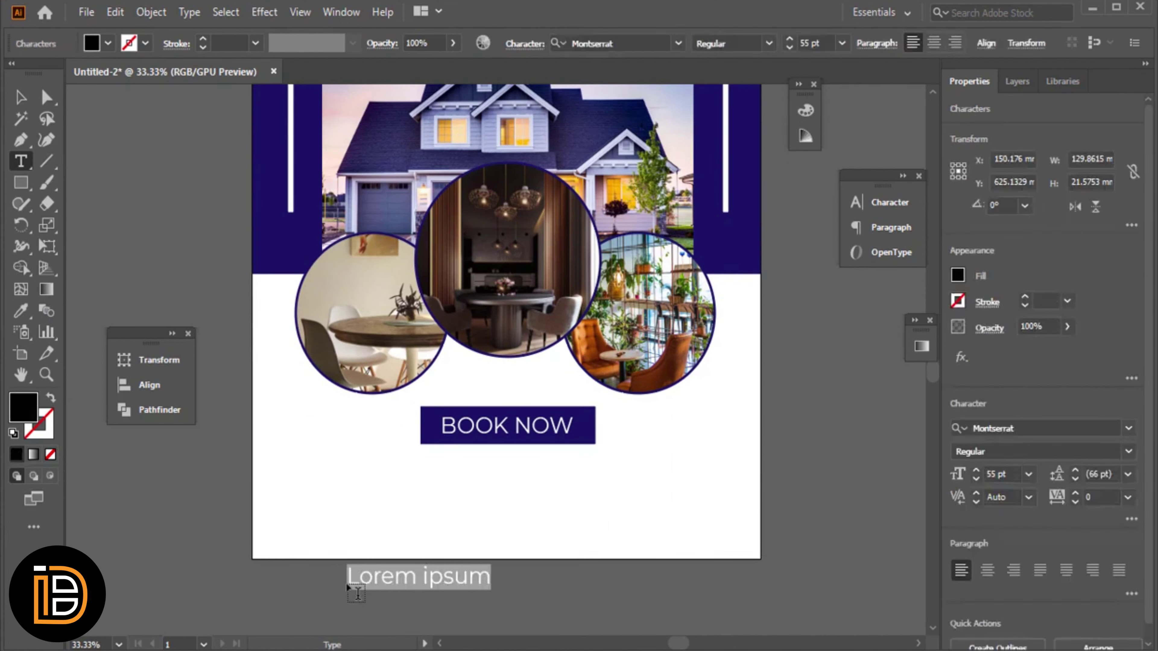
type("MORE IN")
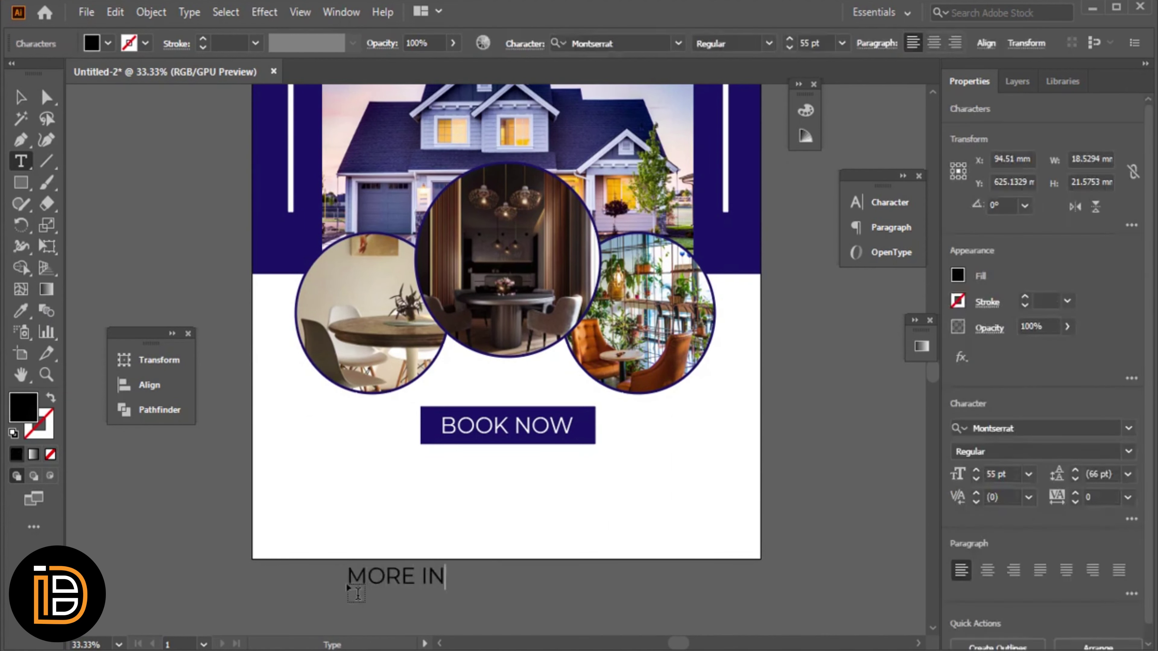
type("FORMA")
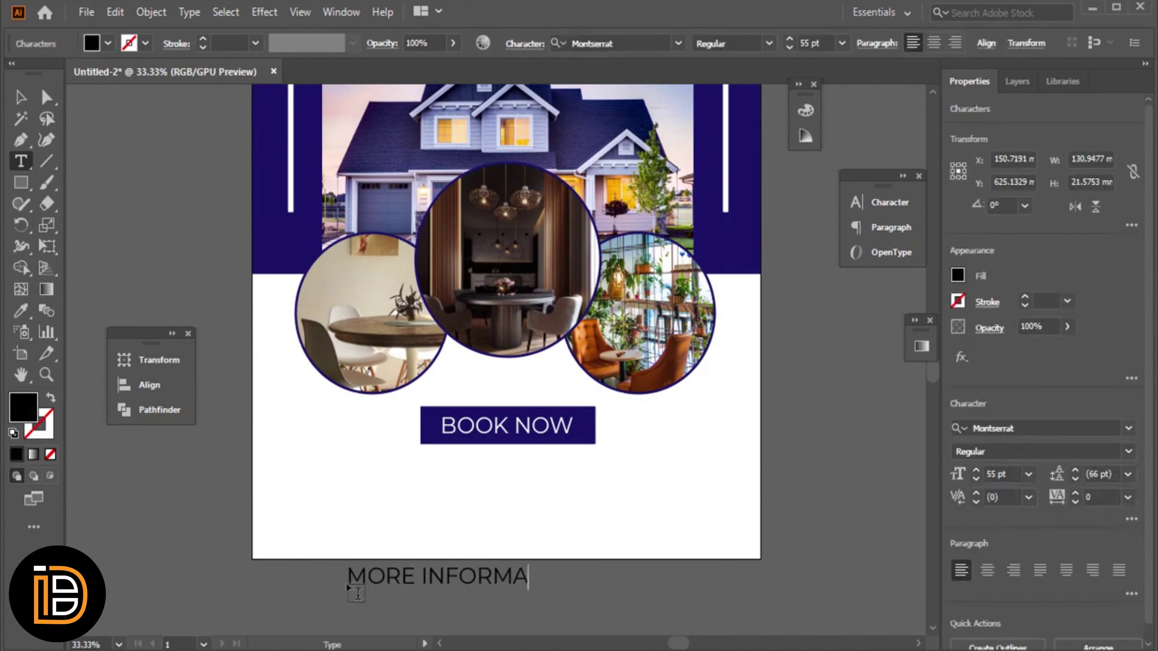
type("TION")
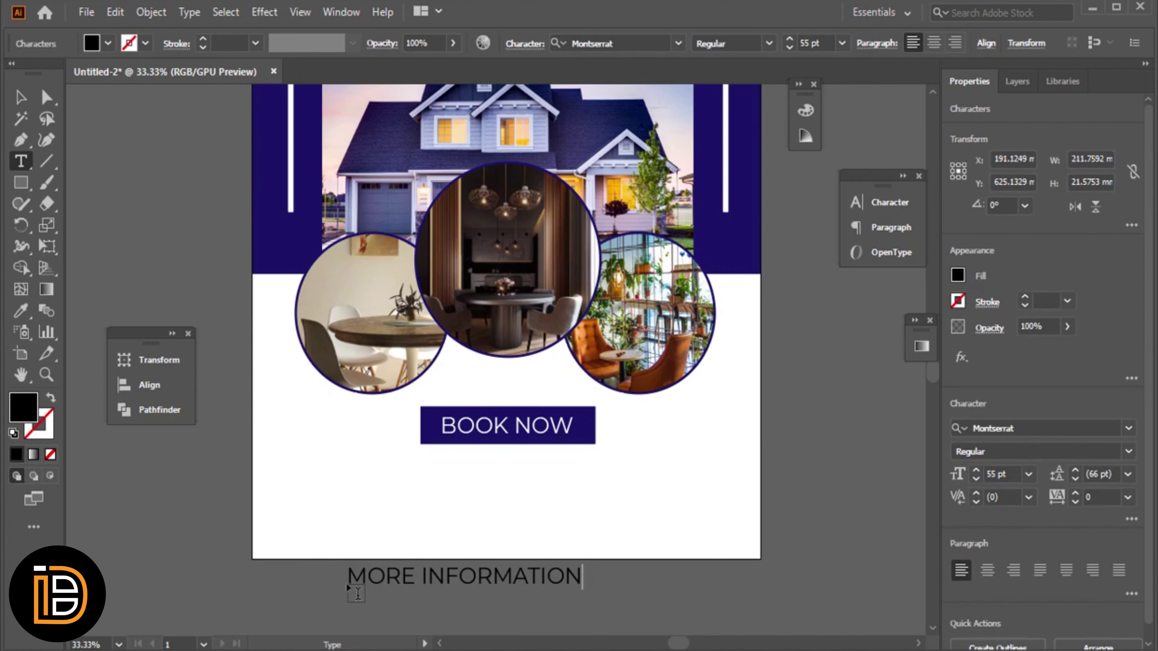
key("BackSpace")
key("BackSpace")
key("BackSpace")
key("BackSpace")
key("BackSpace")
key("BackSpace")
type("o")
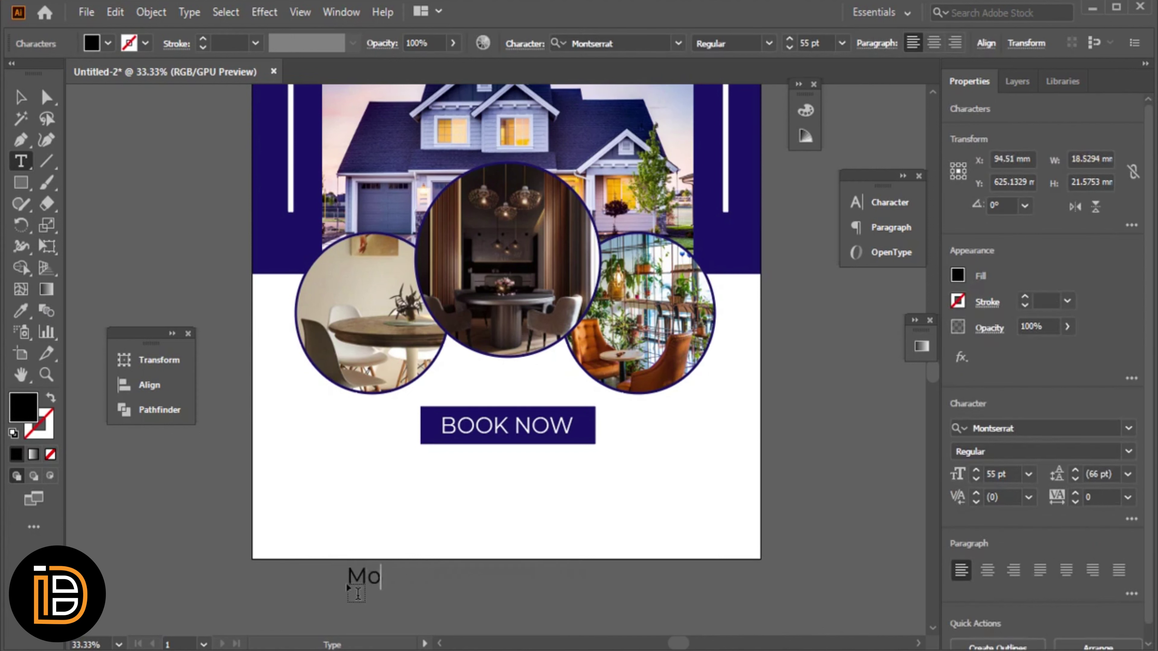
type("re In")
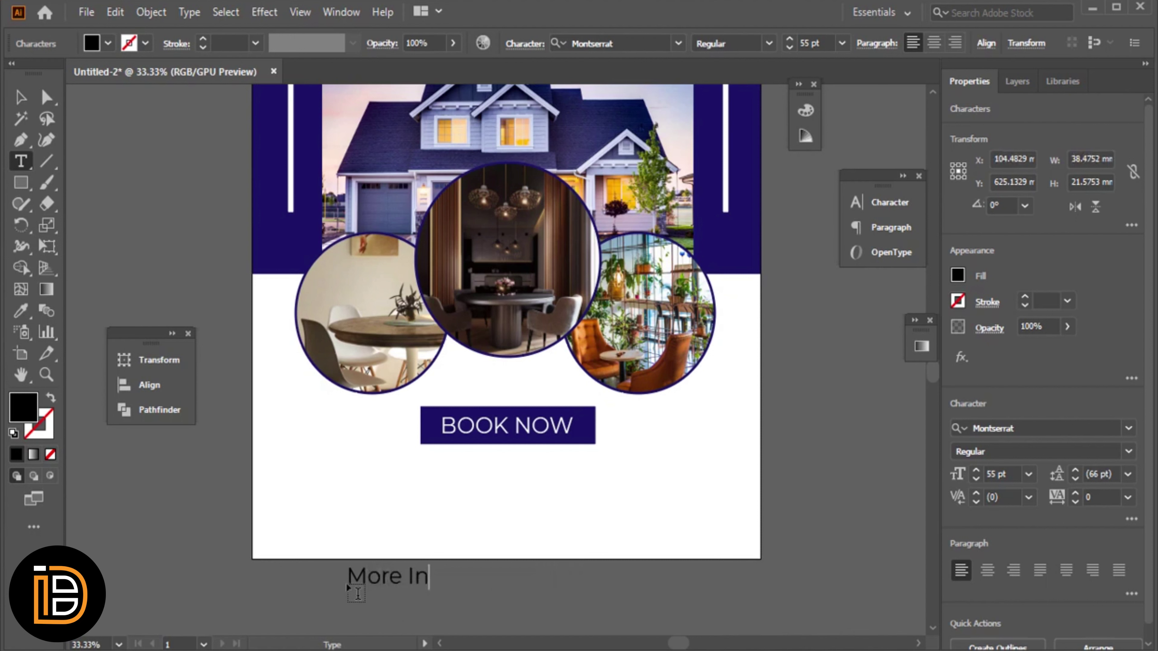
type("foramtion Ca")
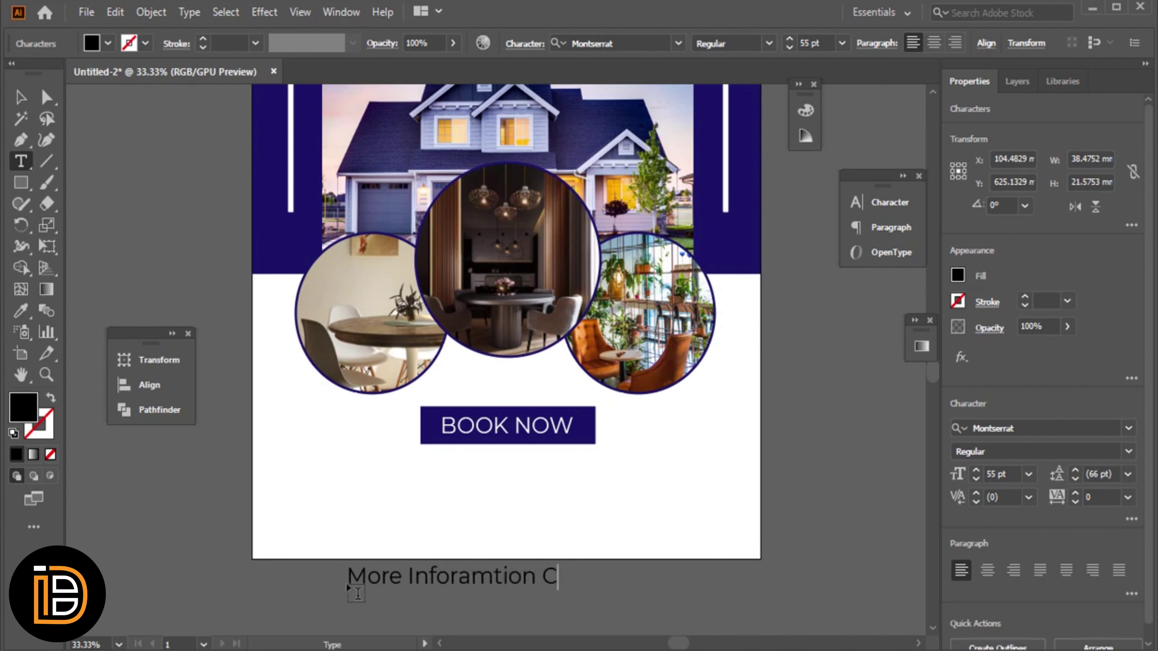
type("ll Us")
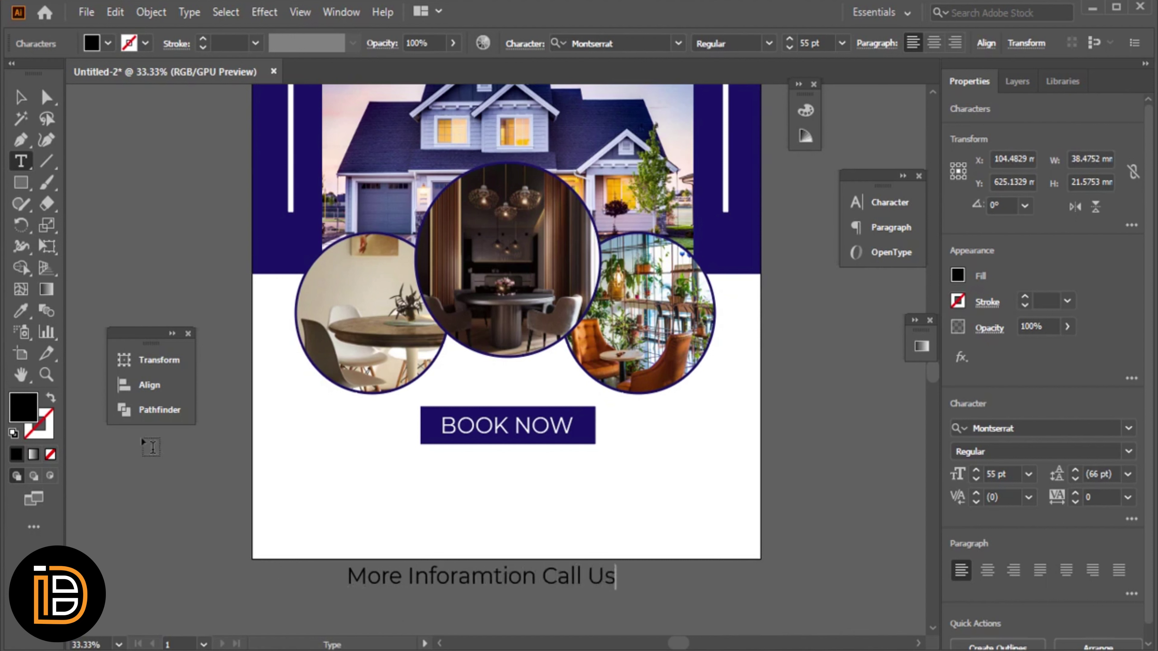
left_click(13, 101)
Make the new text line Bold with a navy fill
left_click(769, 43)
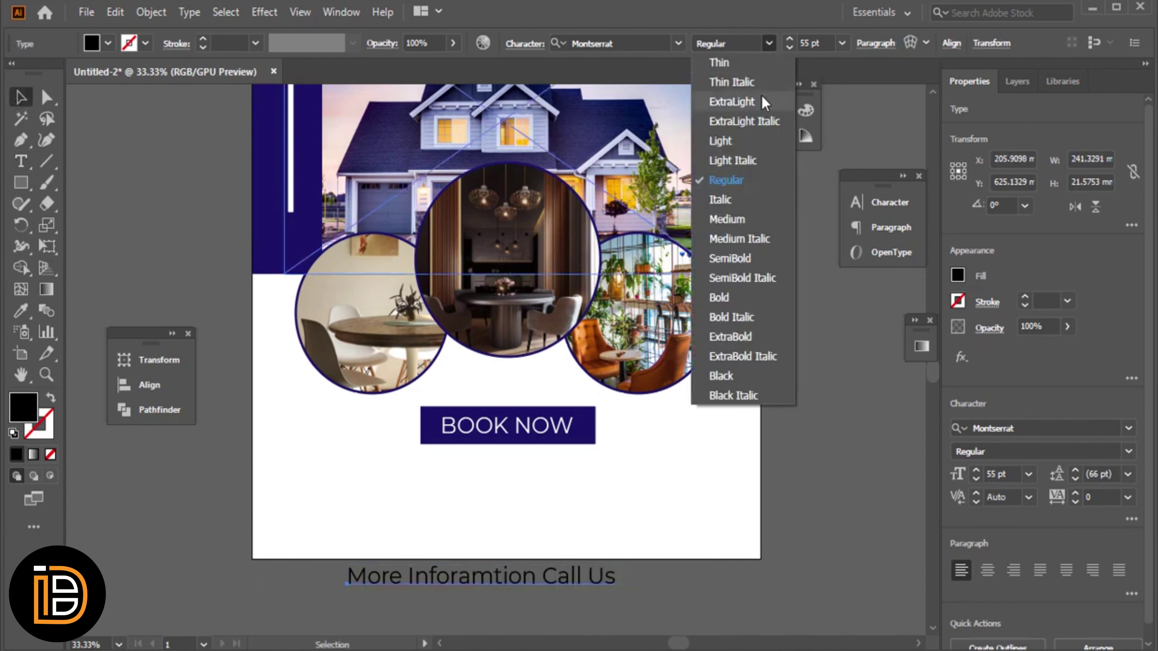
left_click(737, 296)
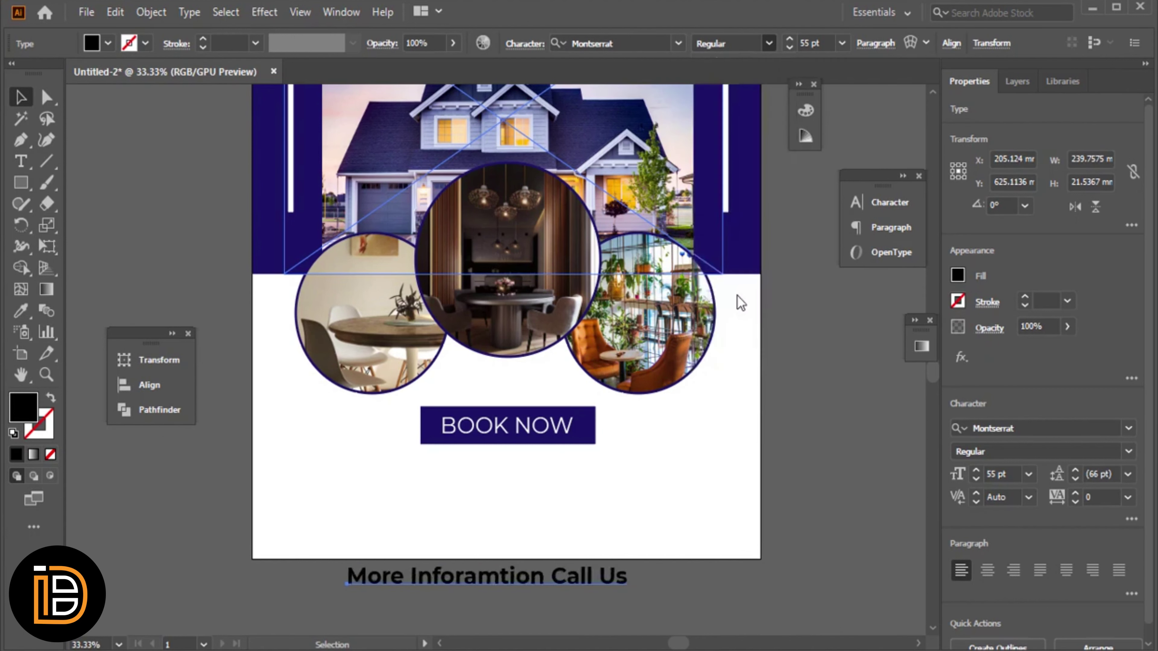
left_click(108, 44)
left_click(154, 86)
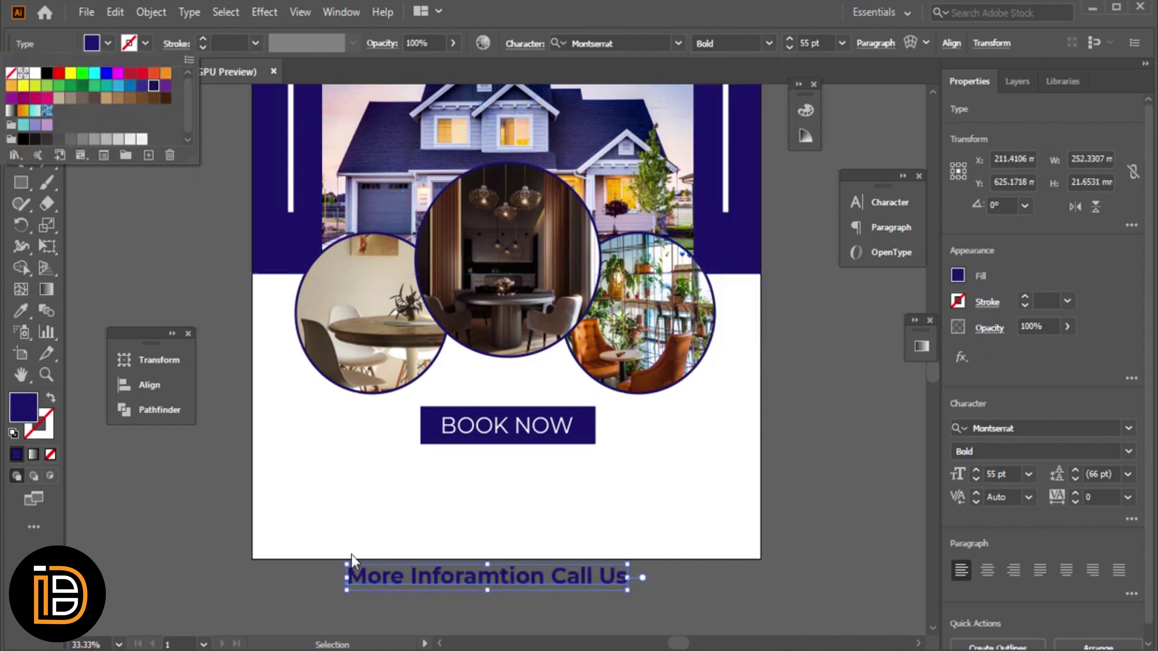
left_click(176, 272)
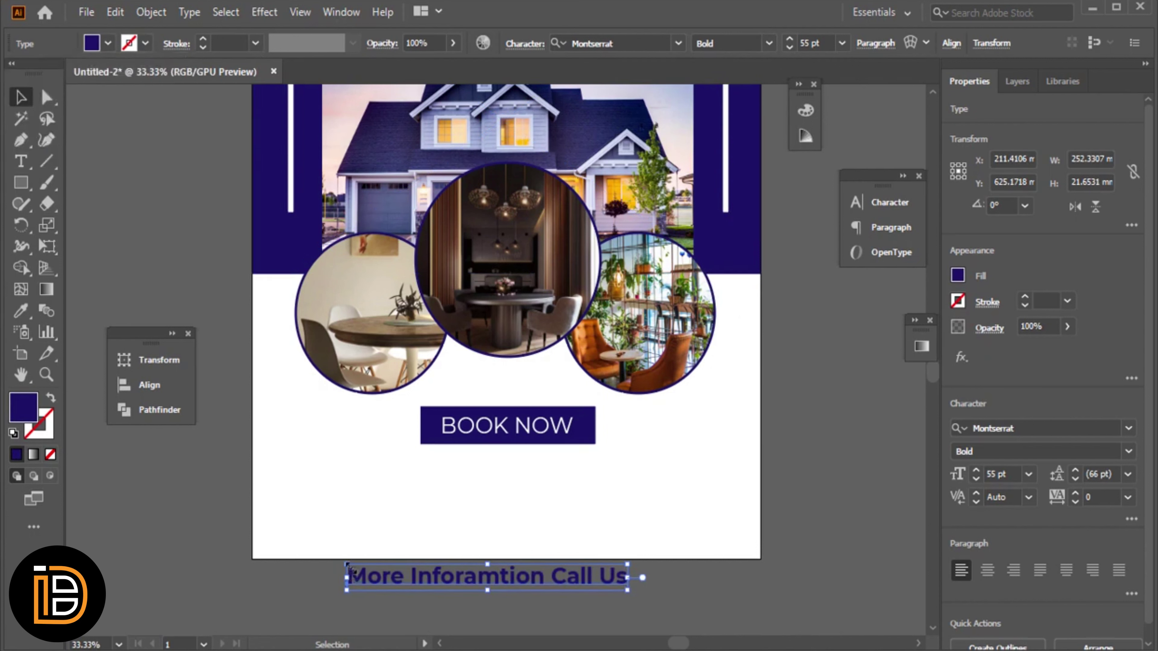
Resize the line to 32 pt and place it at the flyer's lower left
mouse_move(348, 568)
left_mouse_down()
mouse_move(460, 569)
mouse_move(351, 522)
left_mouse_up()
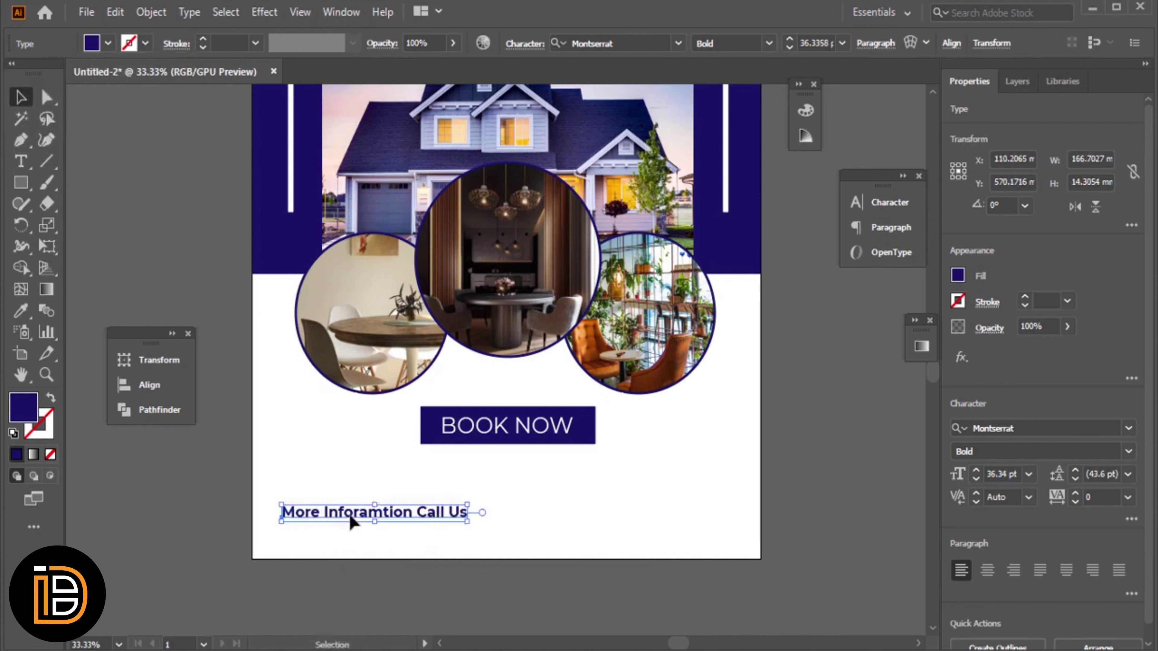
left_click(348, 534)
left_click(407, 511)
left_click(789, 47)
left_click(789, 47)
type("32")
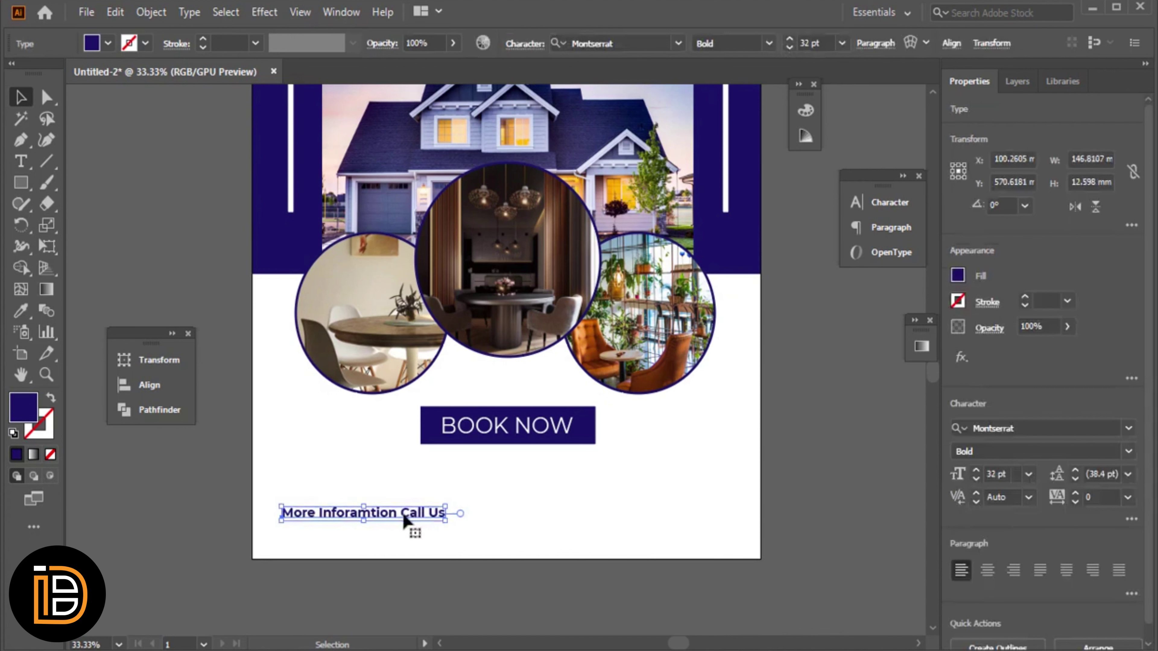
left_click_drag(405, 517, 404, 503)
left_click(486, 583)
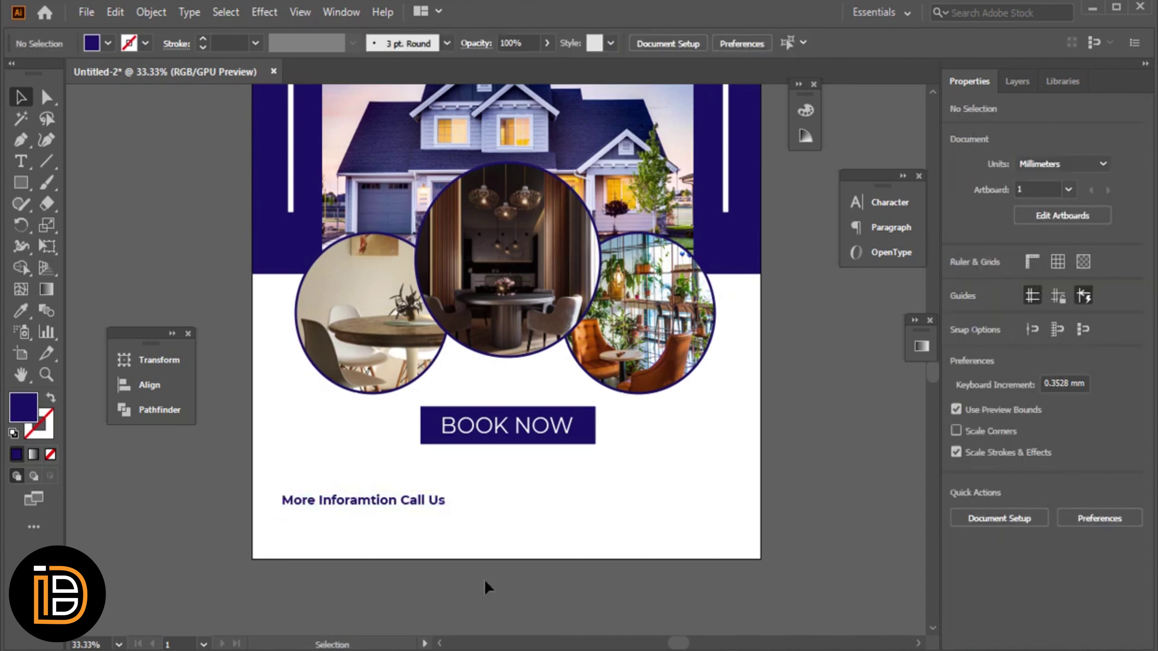
left_click(401, 510)
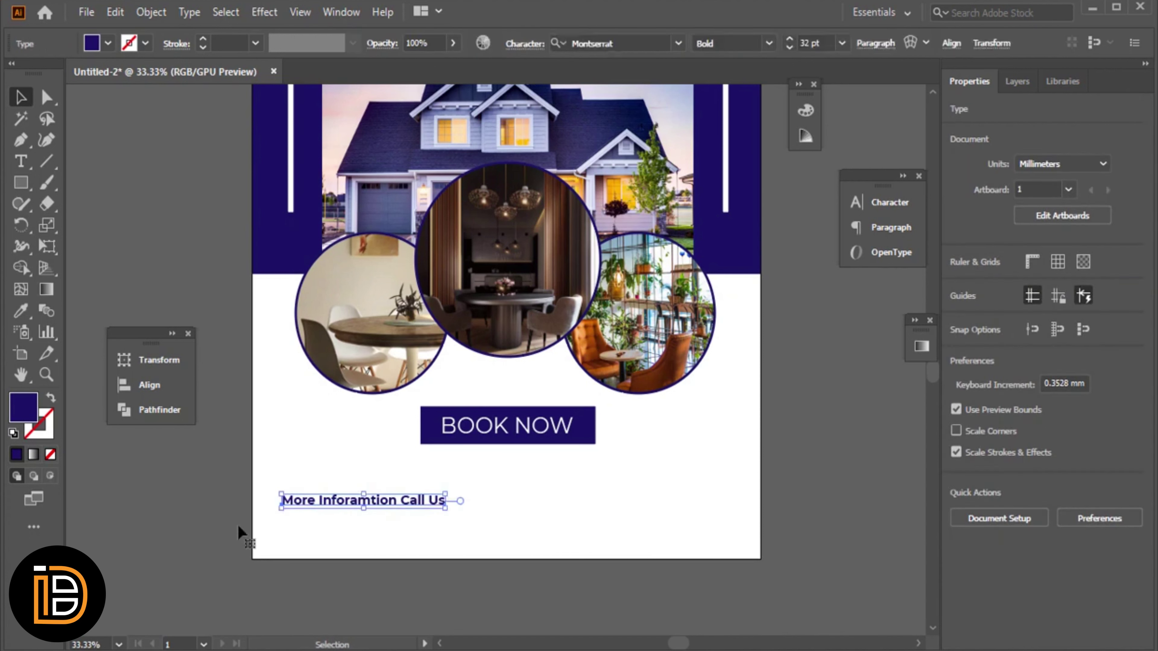
left_click(240, 535)
left_click(388, 509)
left_click_drag(388, 510, 386, 524)
double_click(386, 524)
key("ctrl+a")
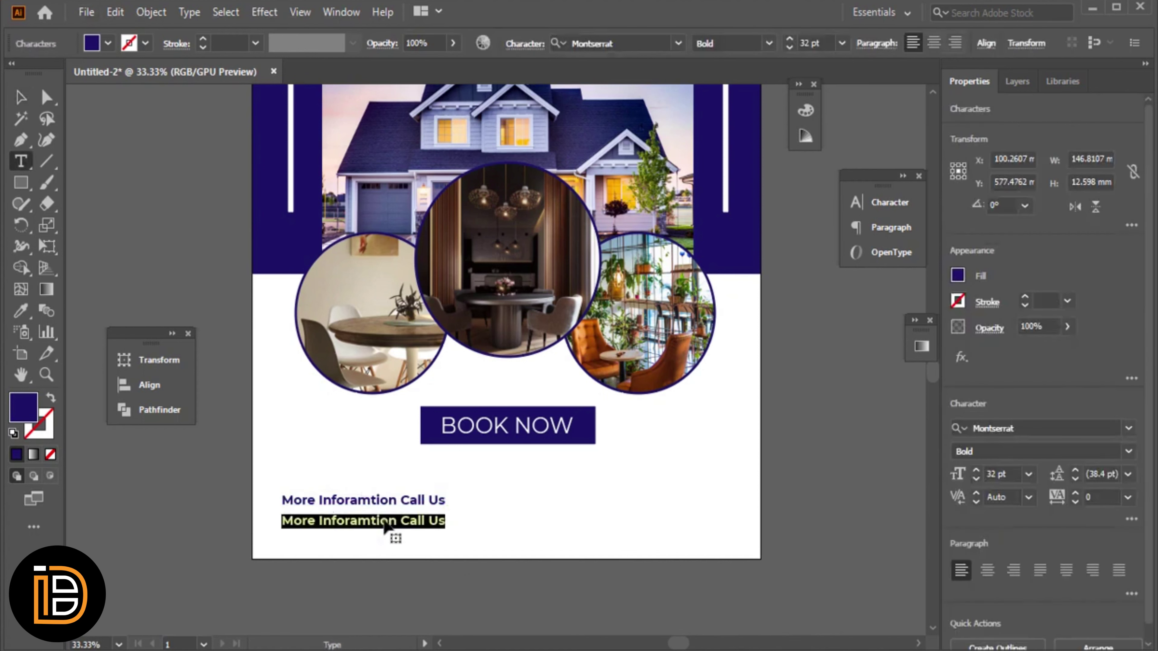
type("+123-456-7890")
key("Escape")
Try SemiBold on the contact heading, then settle on Montserrat Bold
left_click(410, 584)
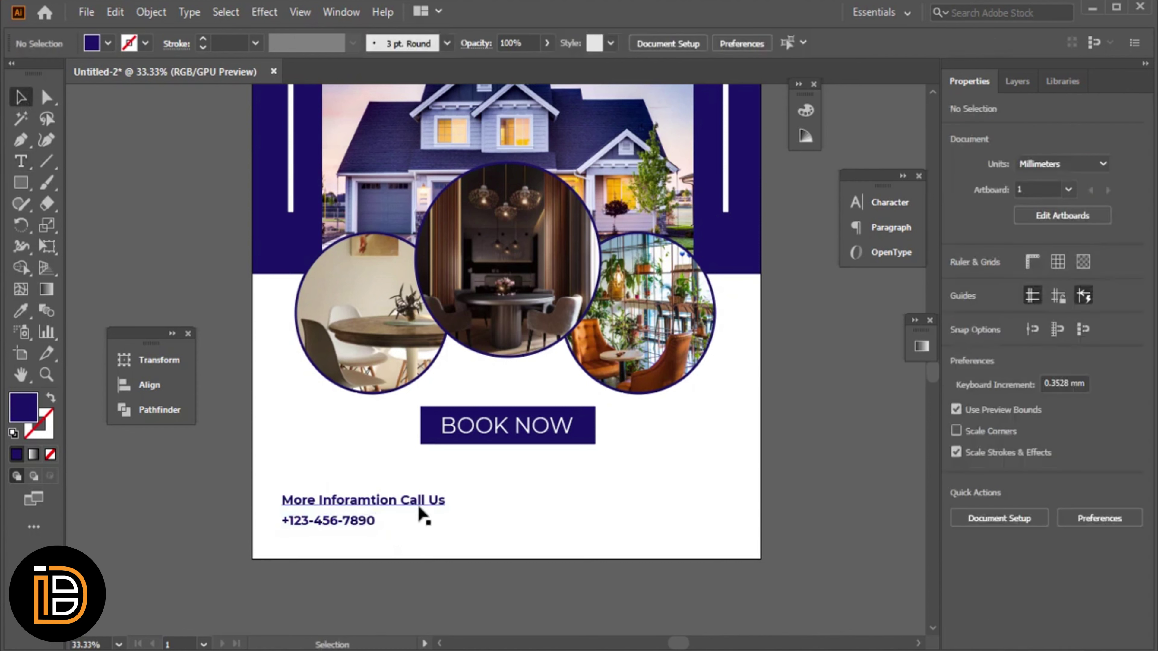
left_click(421, 501)
left_click(769, 44)
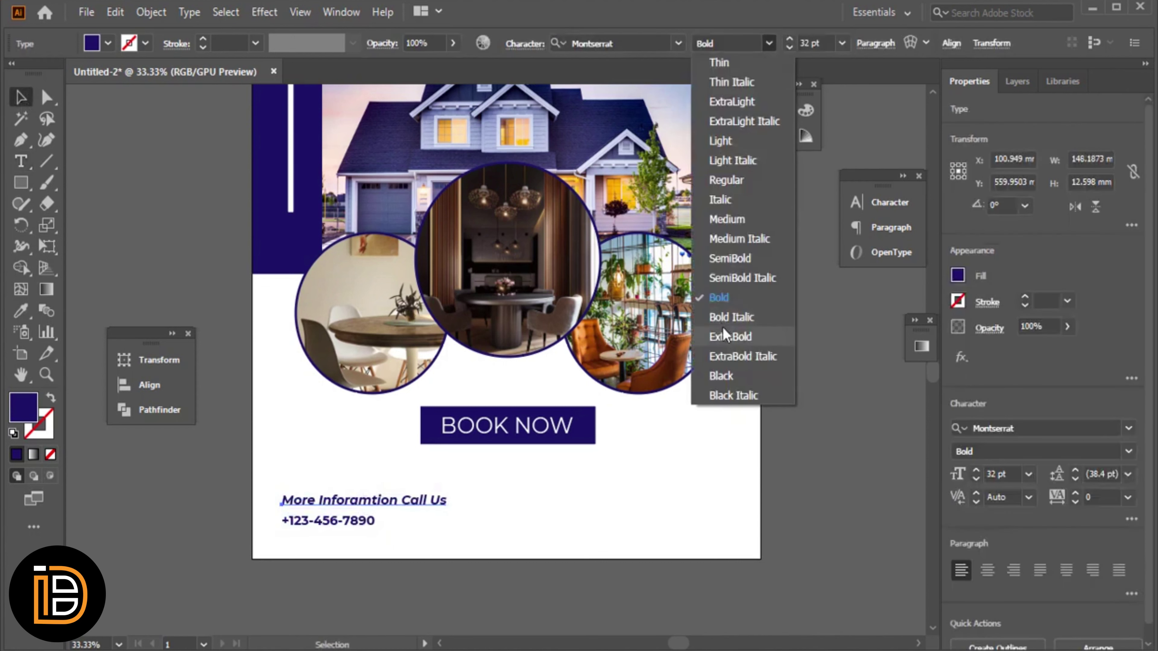
left_click(728, 258)
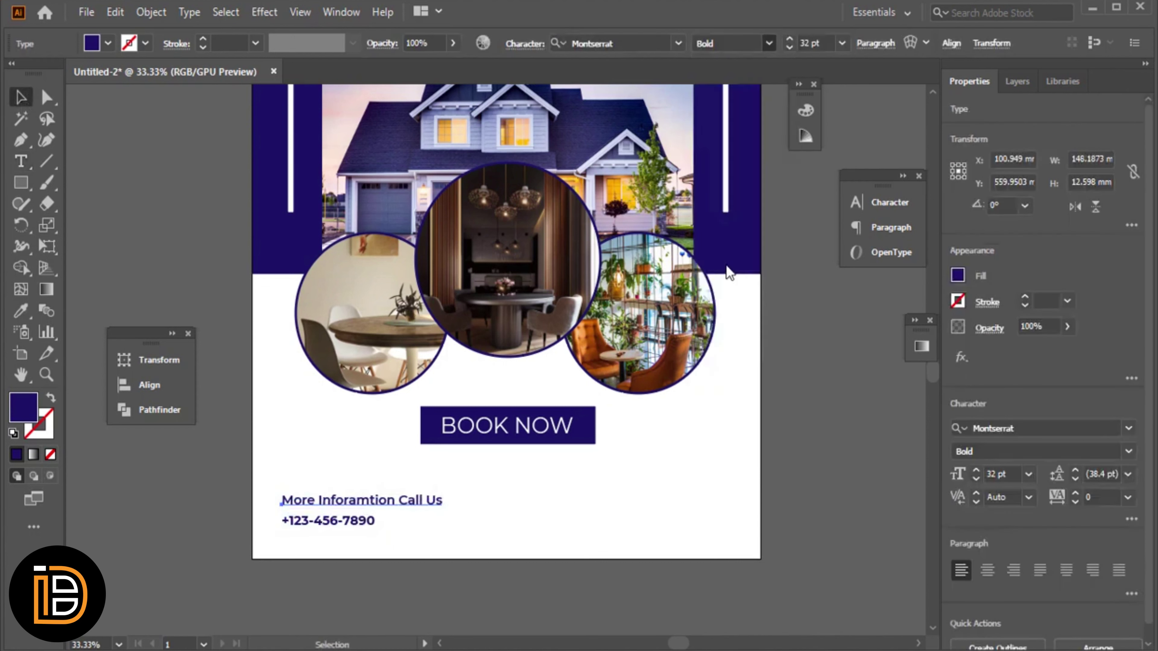
left_click(822, 487)
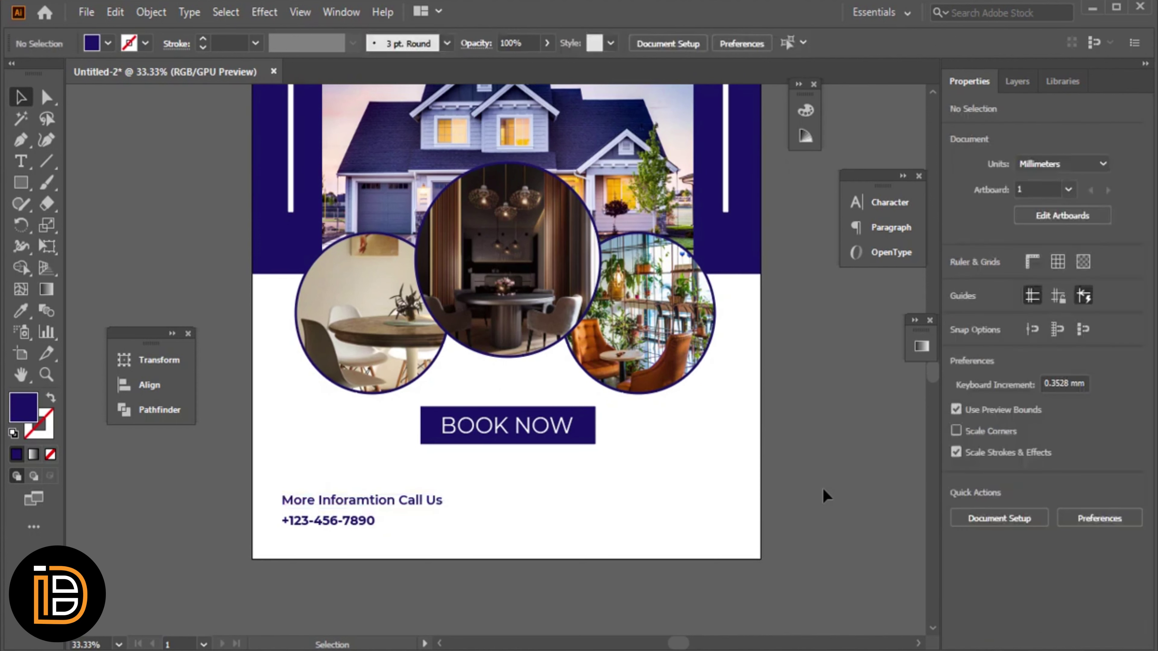
left_click(426, 502)
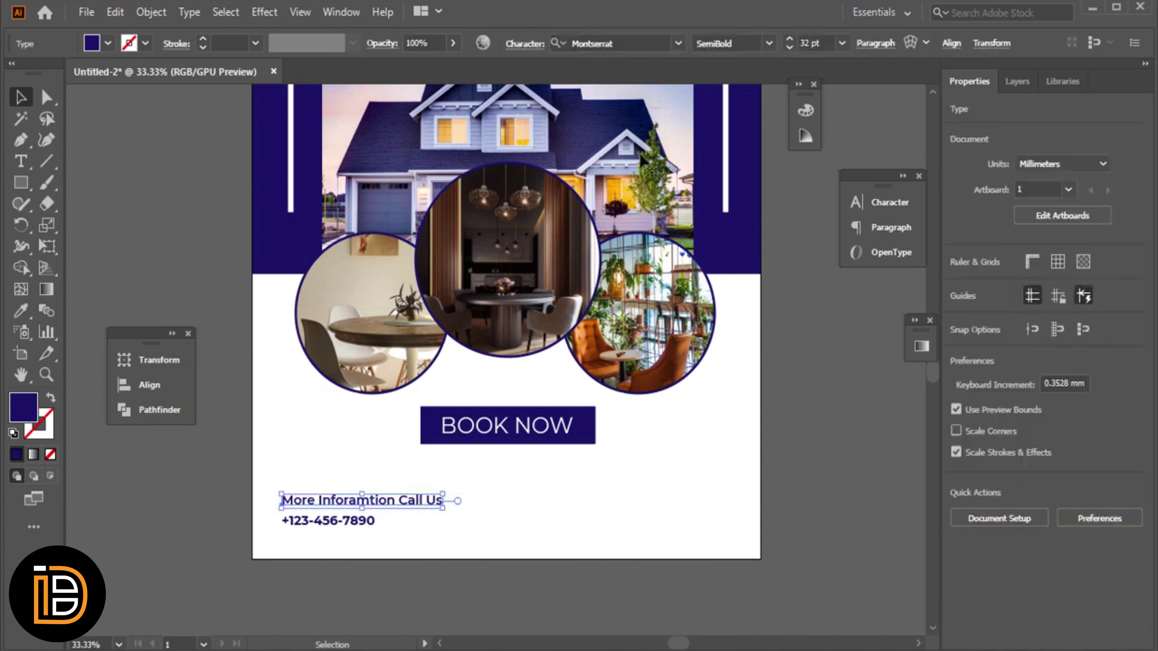
left_click(767, 44)
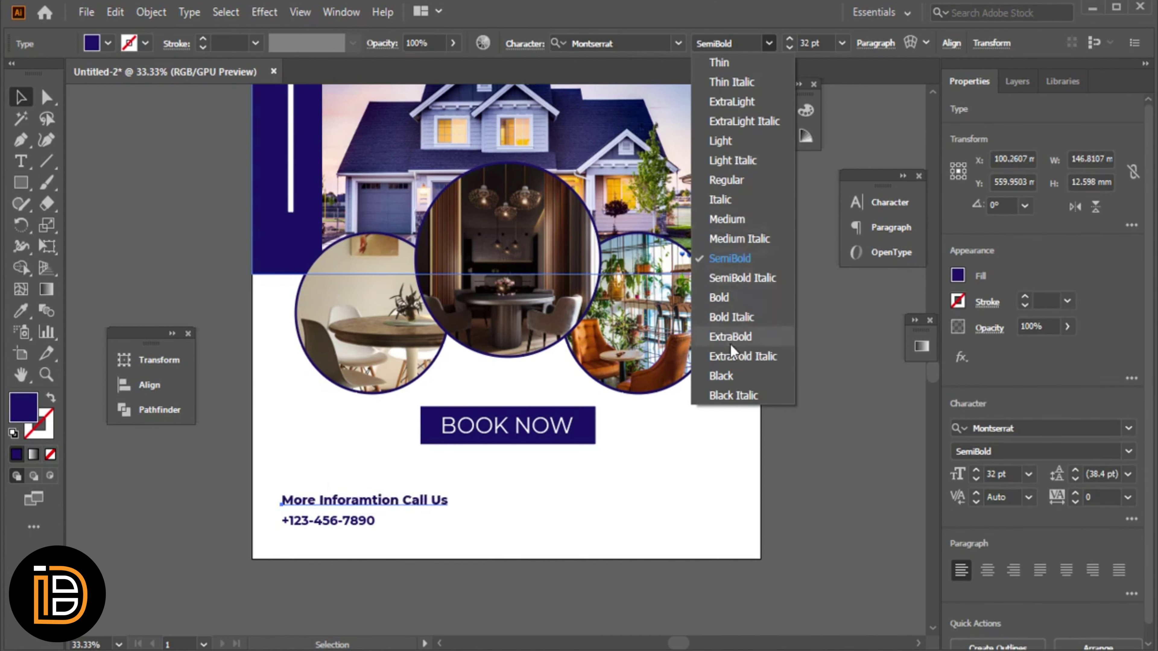
left_click(724, 297)
left_click(815, 372)
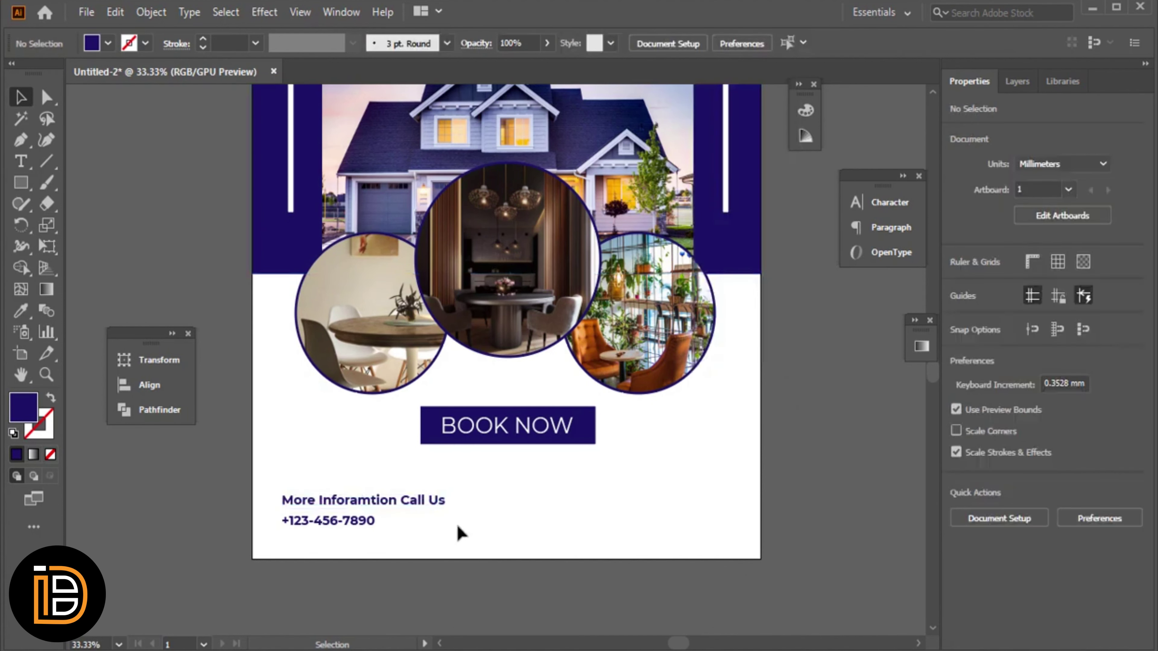
left_click(335, 502)
Recolour the heading with a brighter blue hex value in the Color Picker
double_click(957, 292)
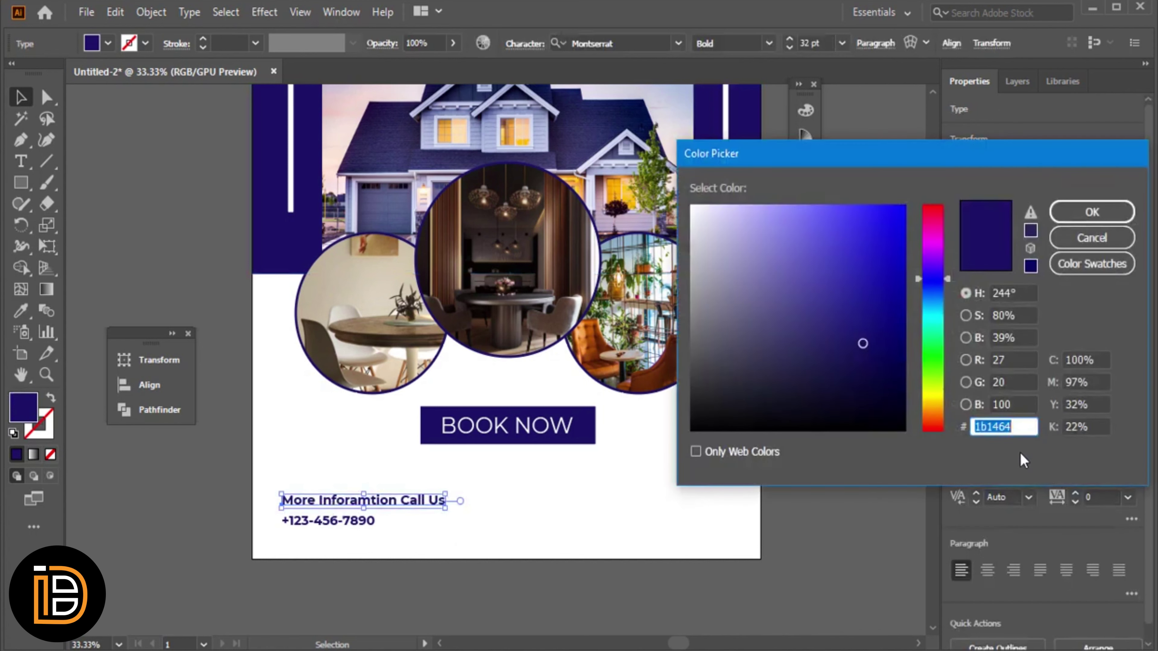
type("05347e")
key("Return")
left_click(169, 221)
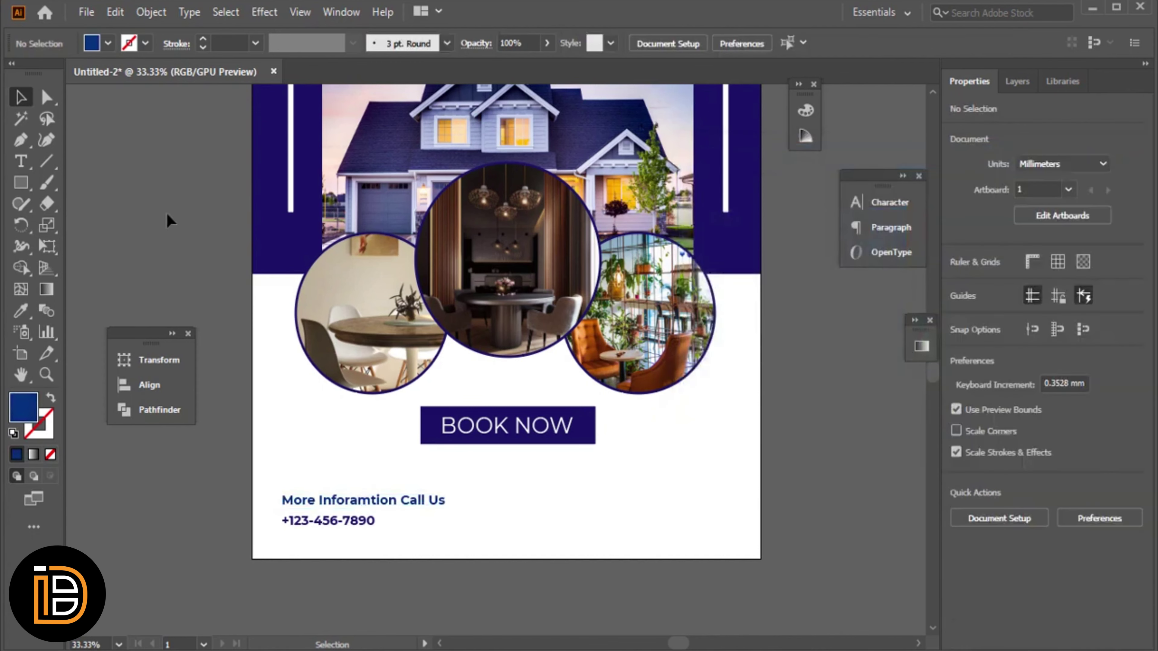
Give the phone number the fill colour #1b3f94
left_click(337, 524)
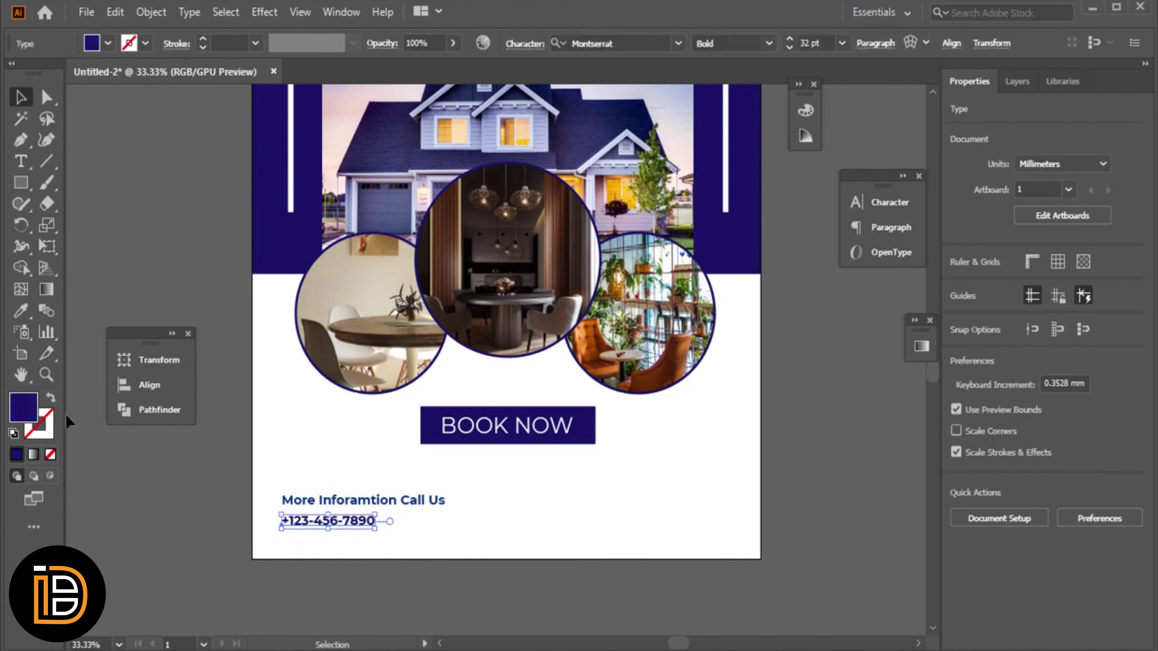
double_click(23, 411)
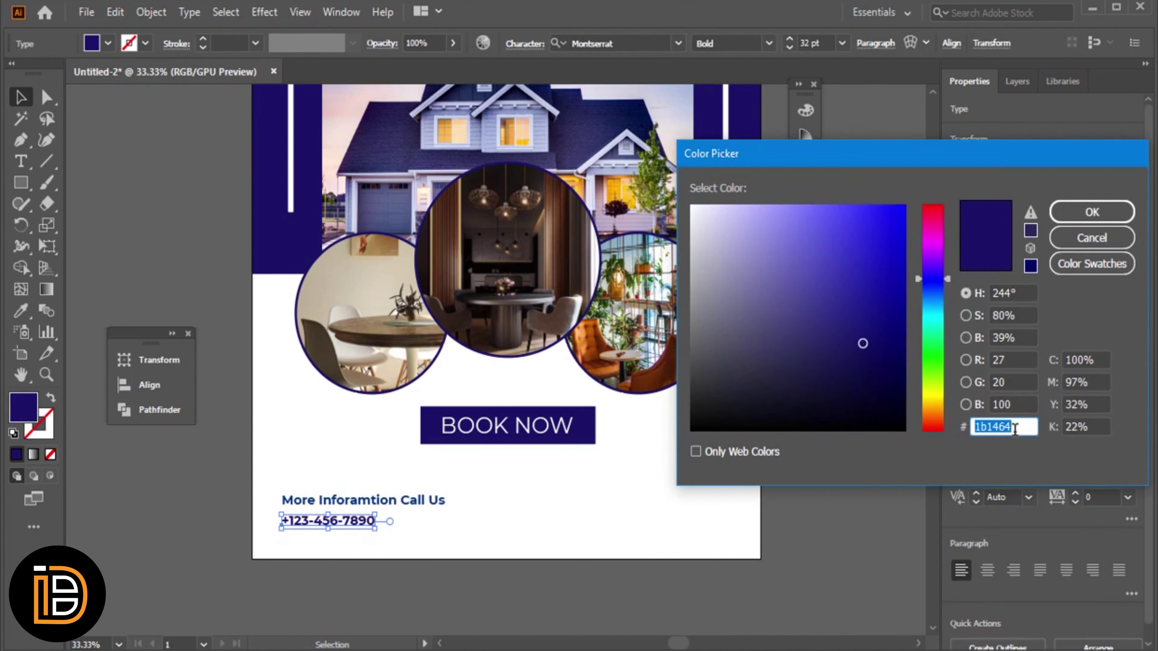
type("1b3f94")
key("Return")
left_click(836, 453)
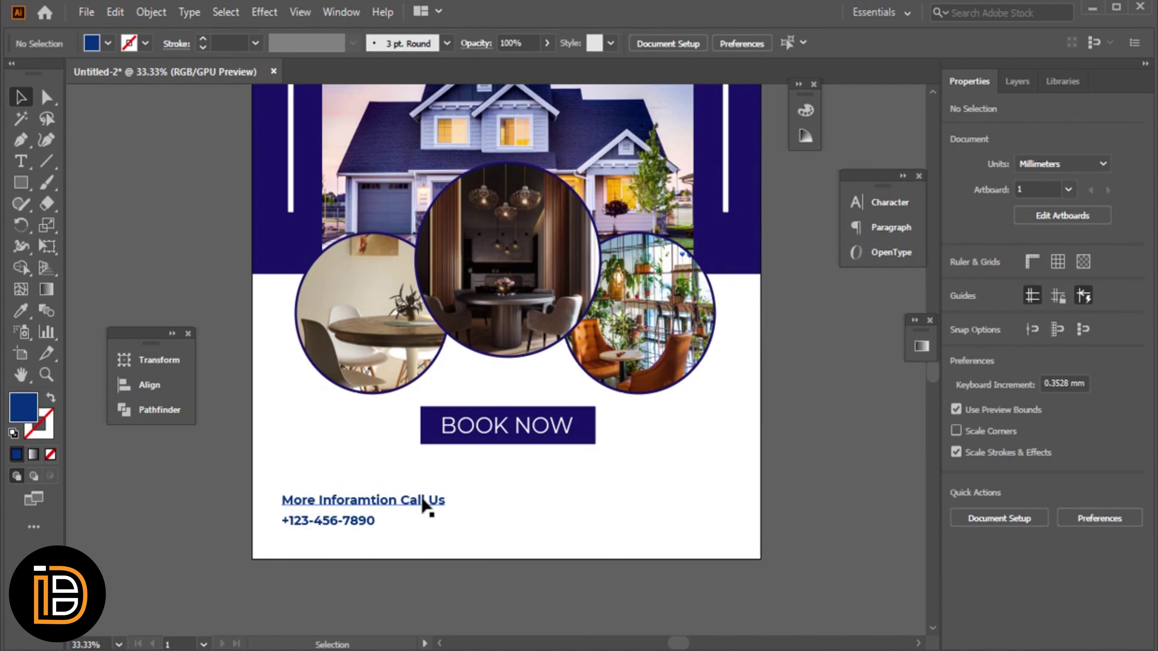
left_click_drag(422, 502, 592, 516)
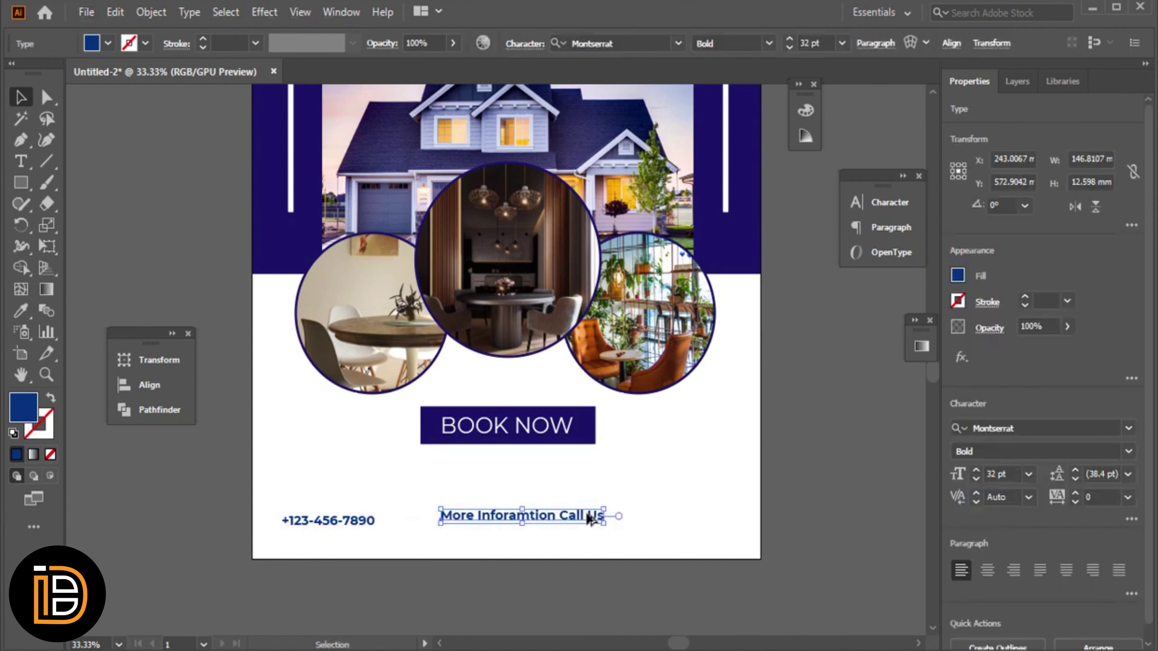
key("ctrl+z")
mouse_move(414, 498)
left_mouse_down("alt")
mouse_move(527, 511)
mouse_move(678, 503)
left_mouse_up("alt")
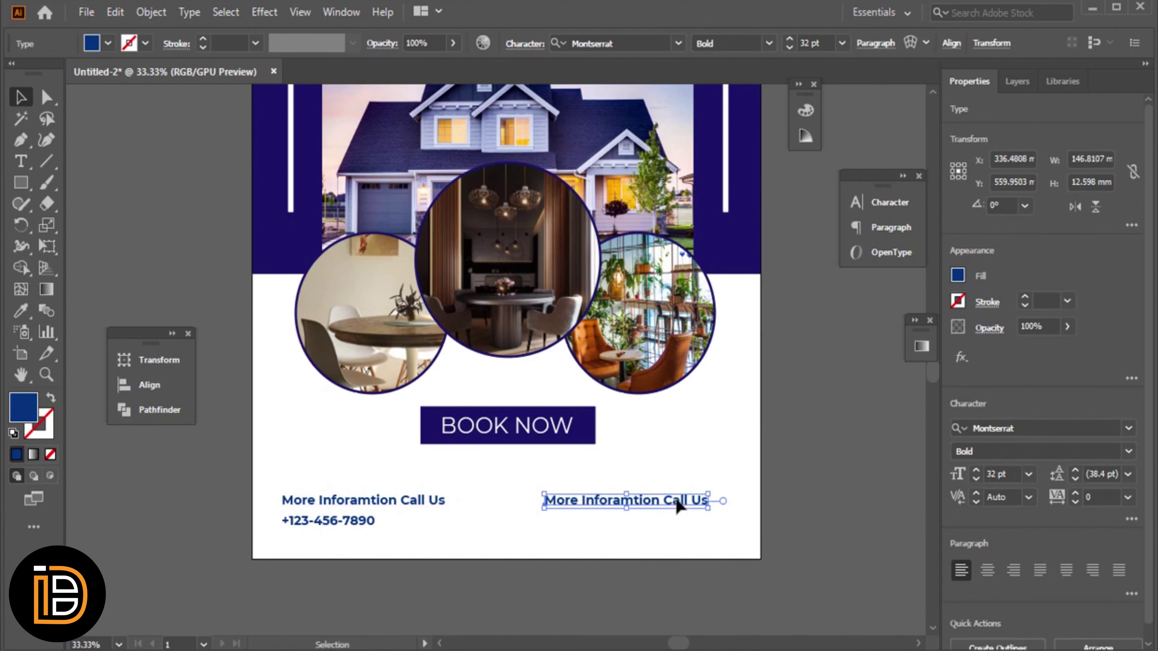
double_click(679, 502)
key("ctrl+a")
type("w")
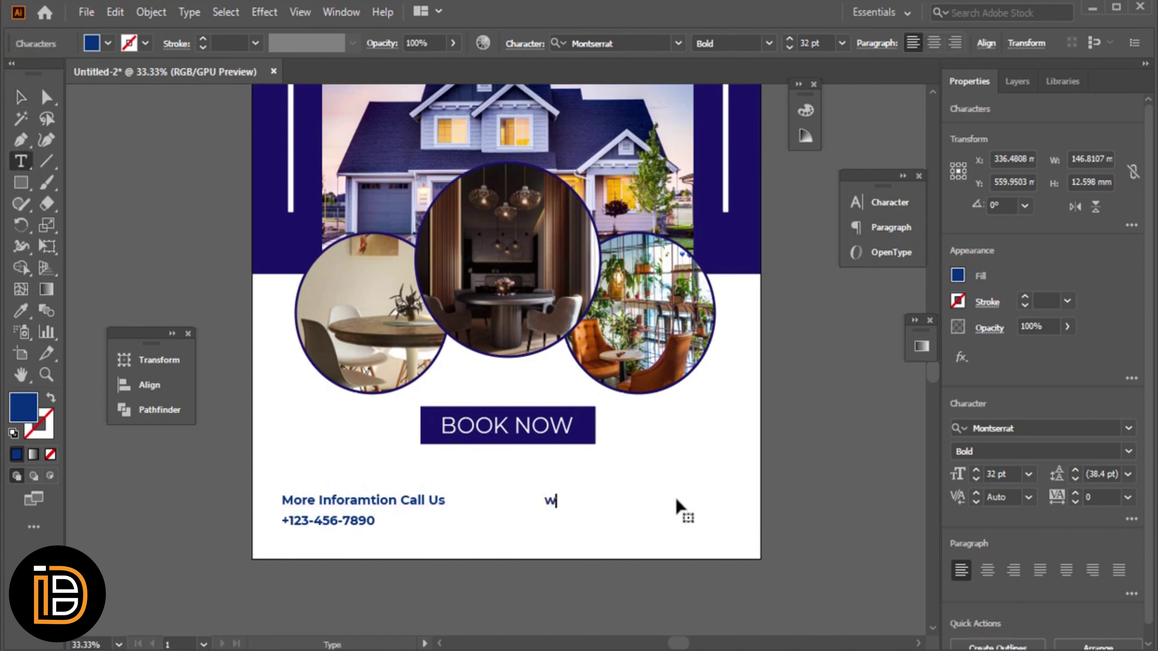
type("ww.website")
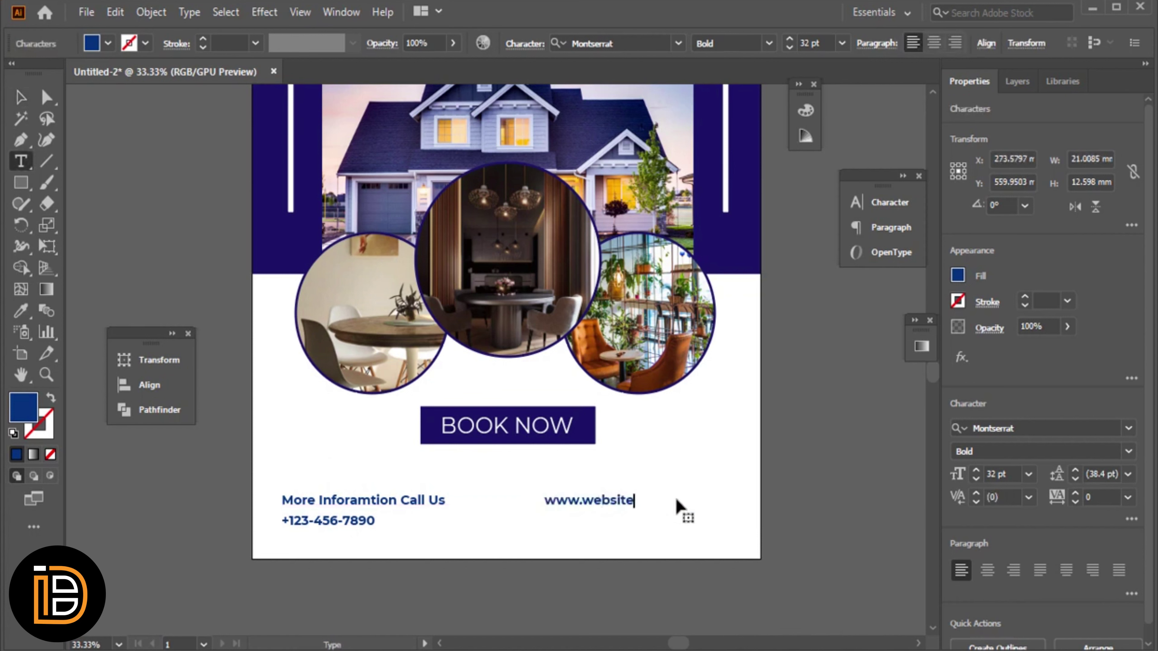
type(".com")
left_click(584, 500)
type("company")
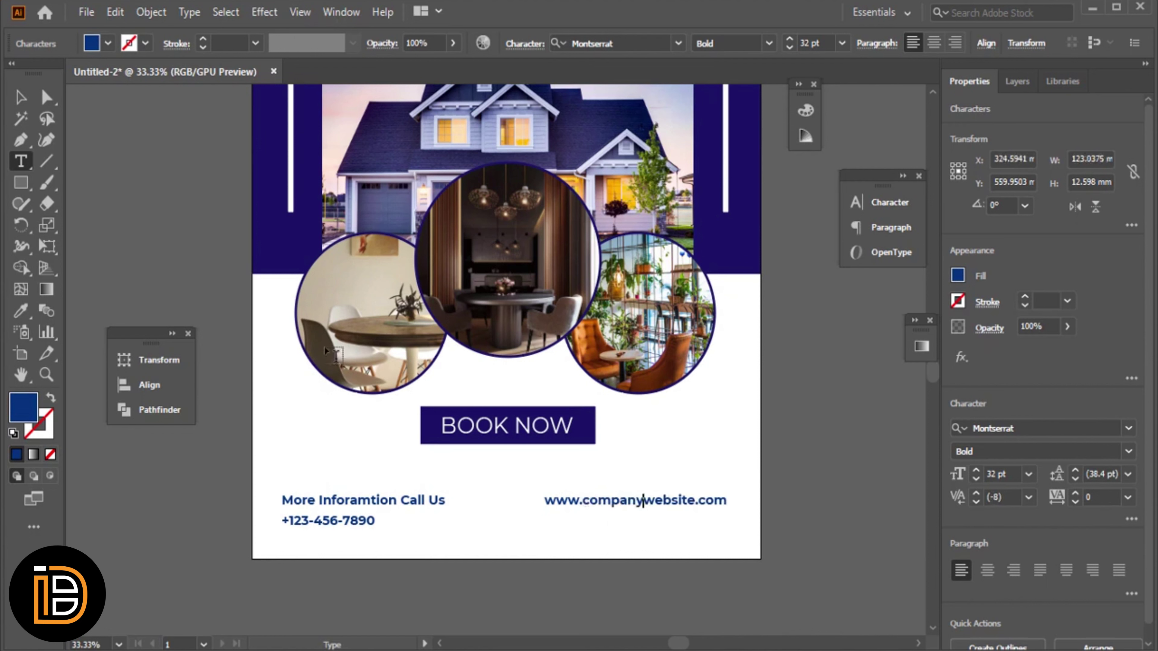
key("Escape")
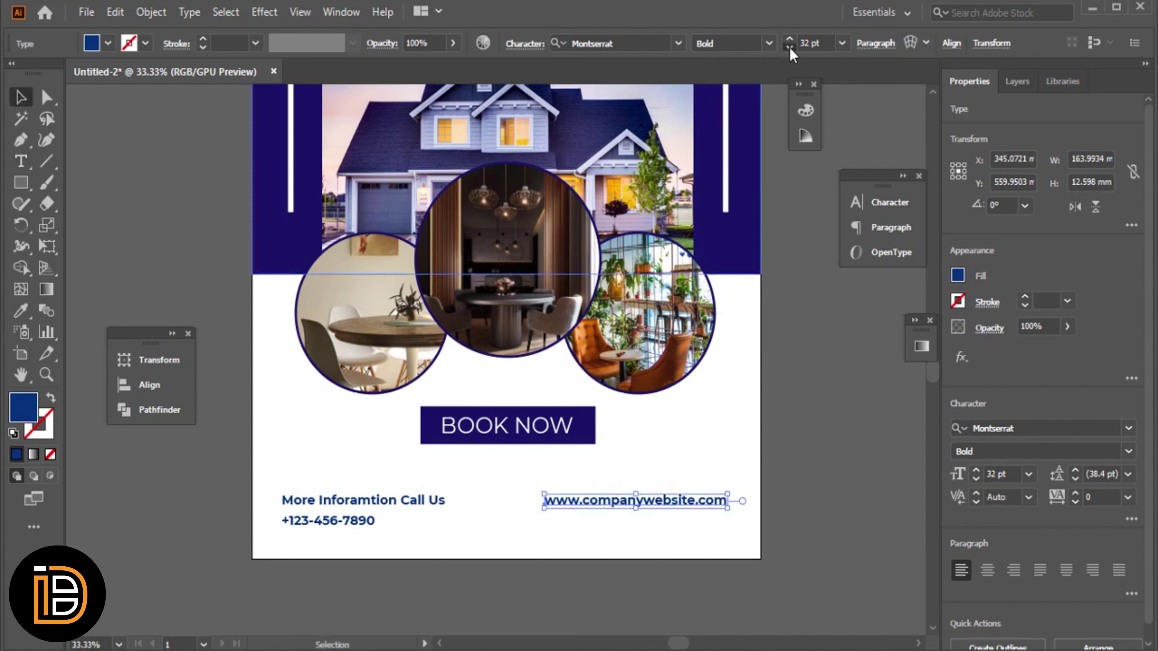
Set the website line to 29 pt Bold and nudge it into position
triple_click(789, 47)
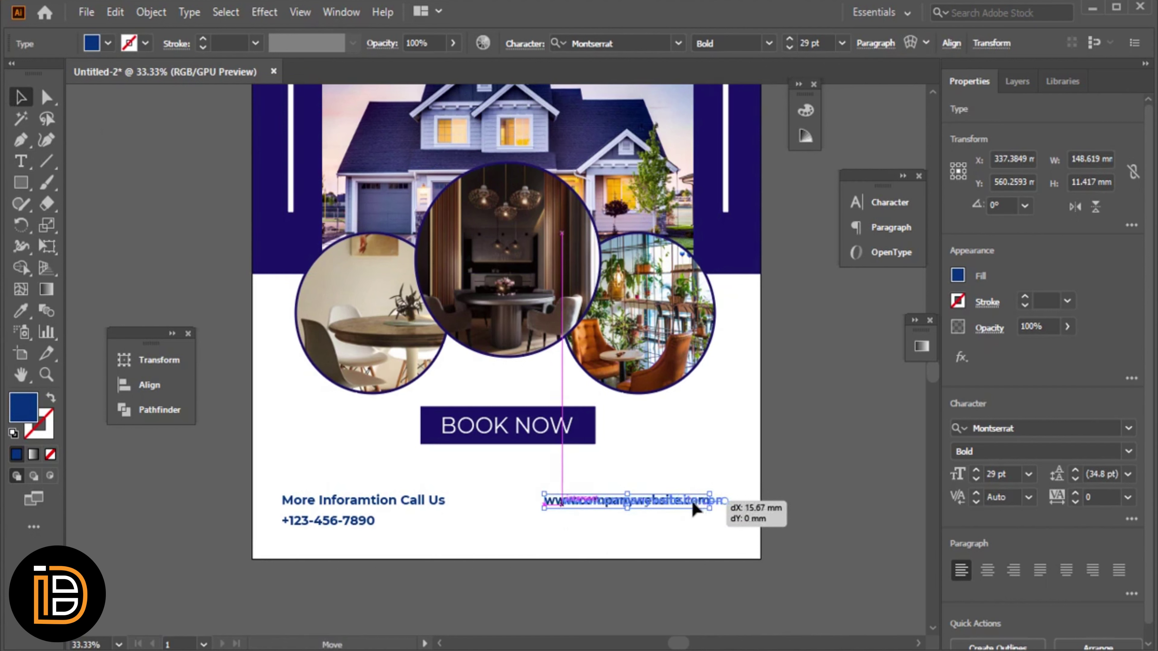
left_click_drag(694, 508, 693, 507)
left_click(820, 486)
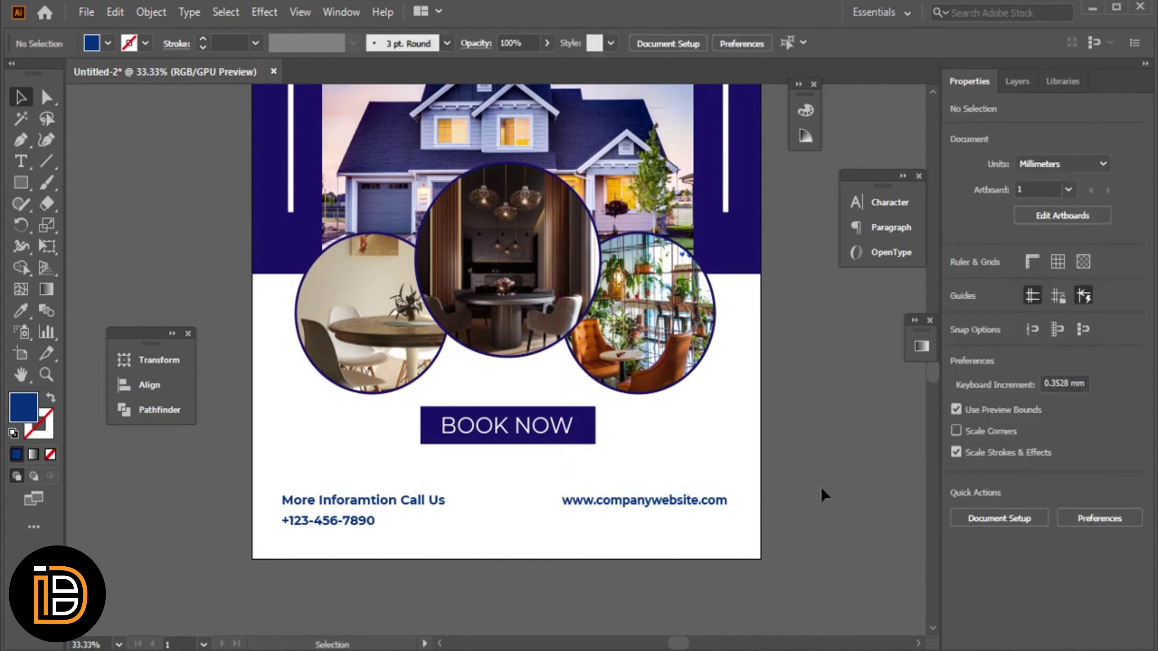
left_click(659, 507)
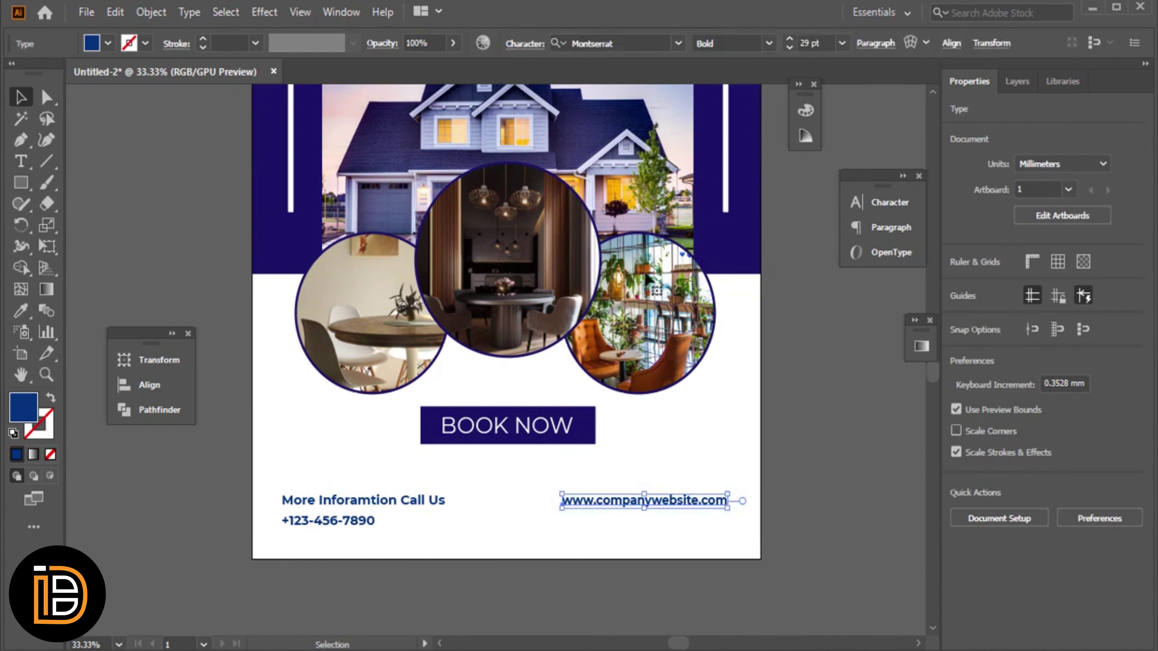
left_click(768, 44)
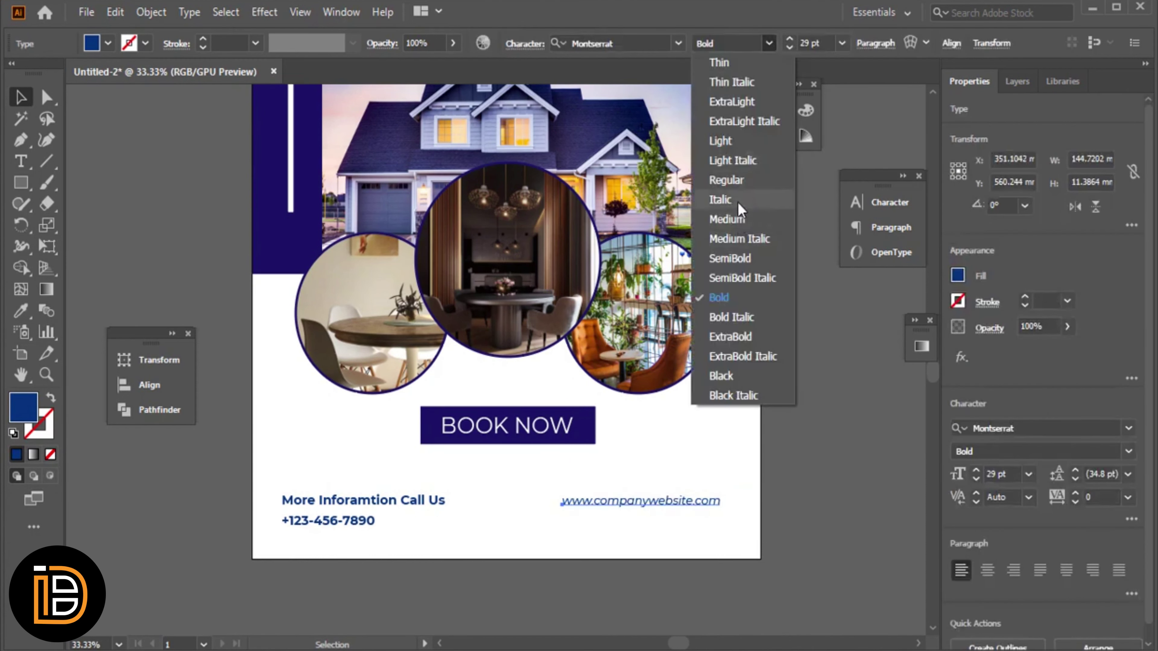
left_click(738, 297)
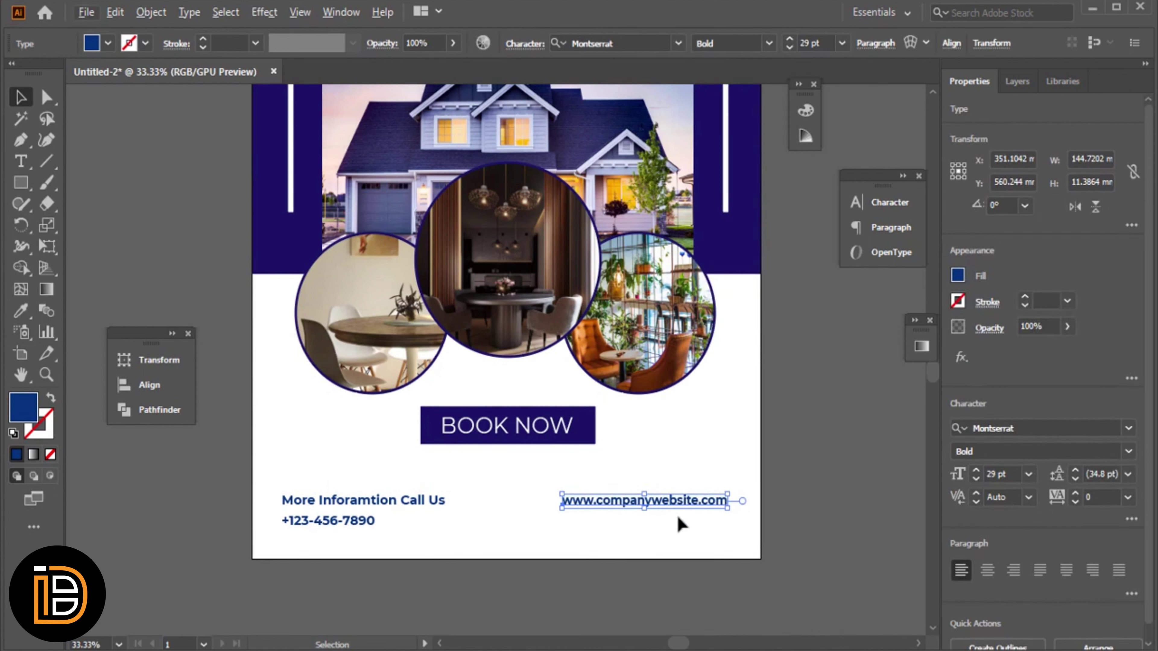
Duplicate the website line below it as 'Visit our web' and shift it right
left_click_drag(676, 501, 681, 522)
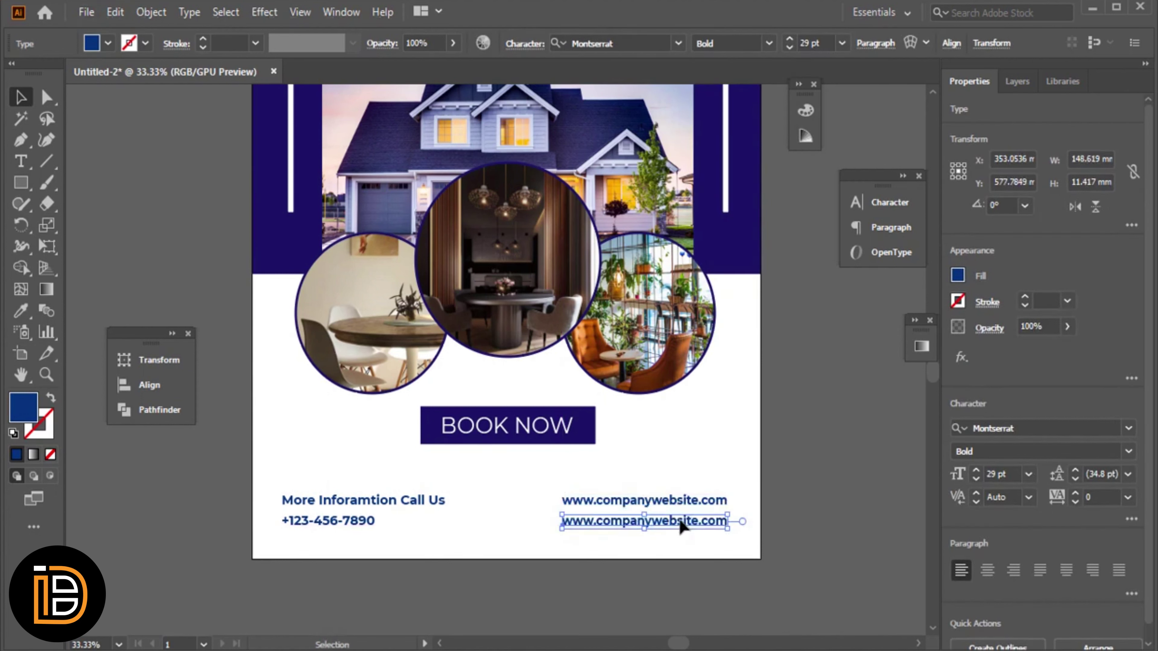
triple_click(680, 524)
type("V")
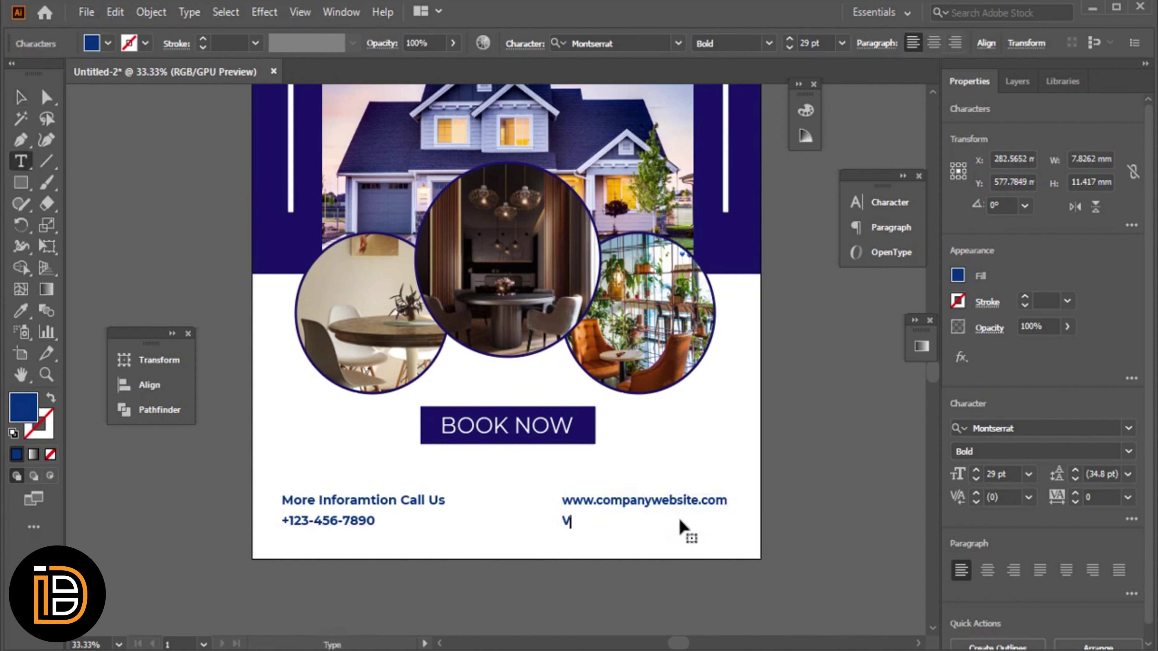
type("isit our")
type(" web")
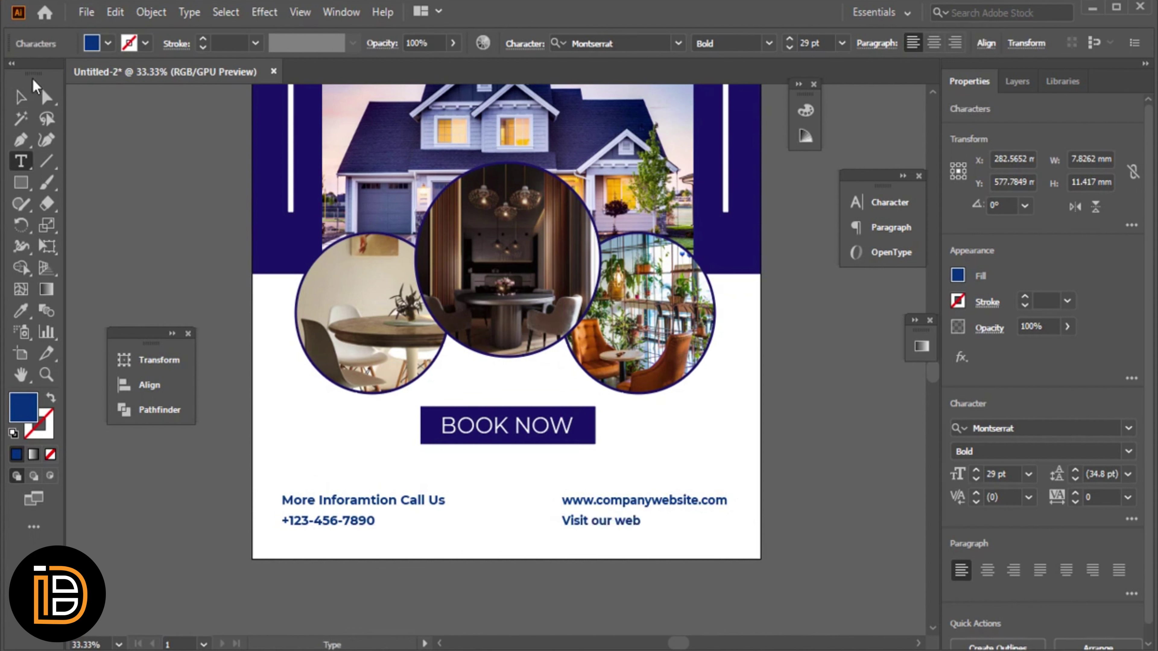
left_click(20, 97)
left_click_drag(619, 529, 709, 528)
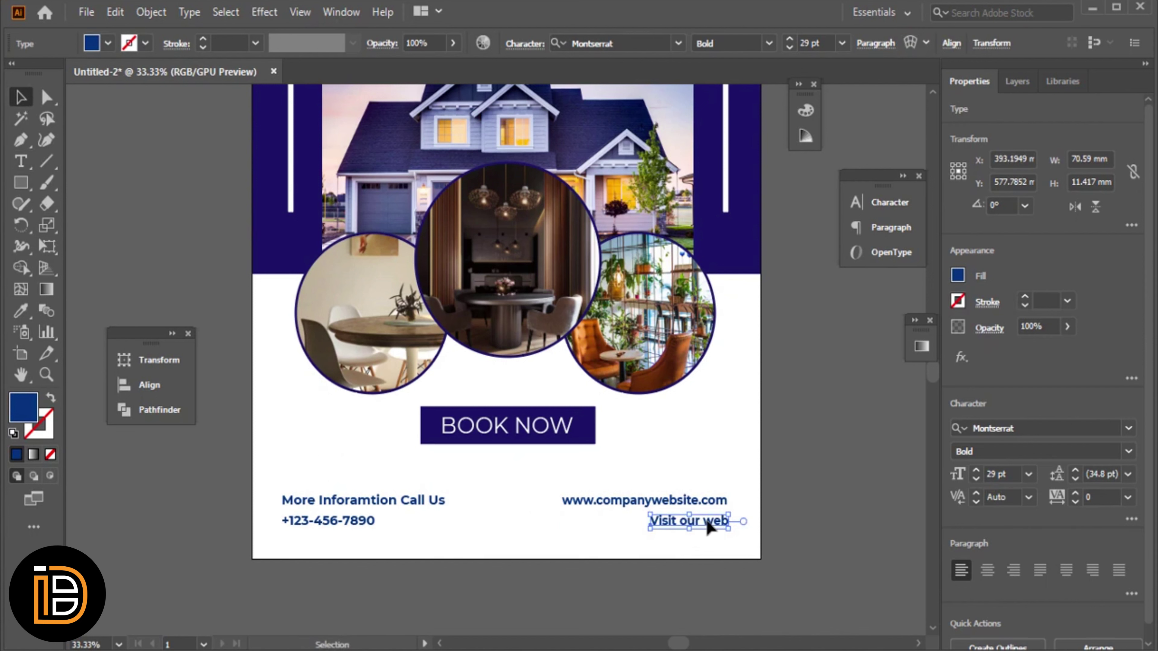
Correct the text to 'Visit Our Web' and nudge it slightly left
left_click(17, 158)
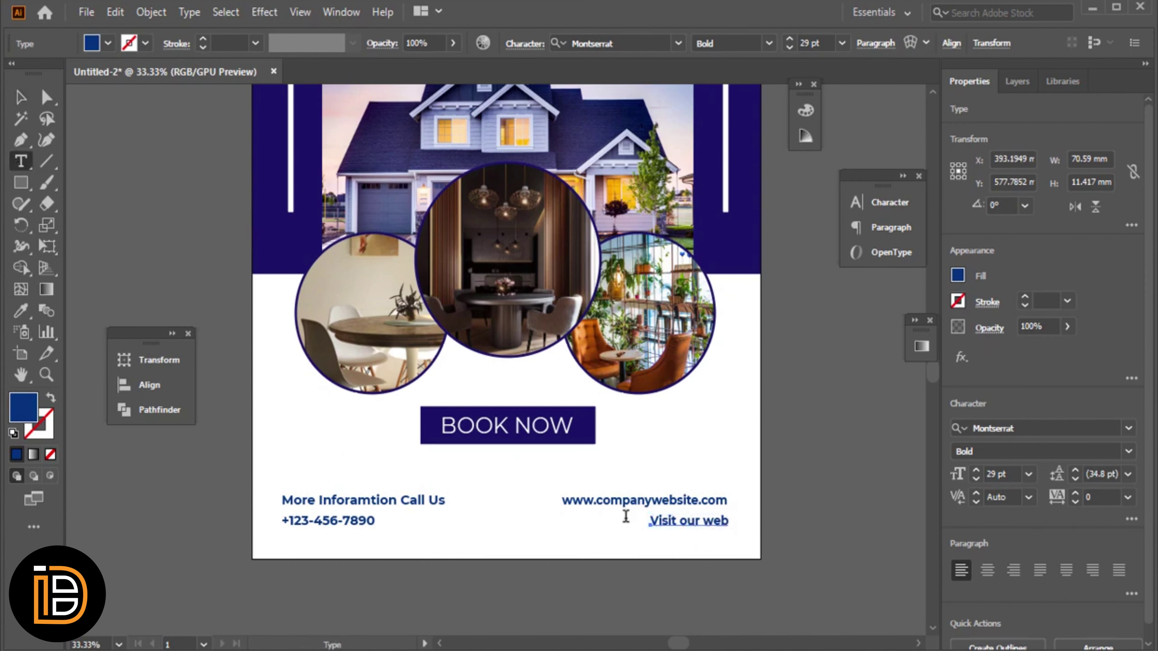
left_click(688, 519)
type("Our ")
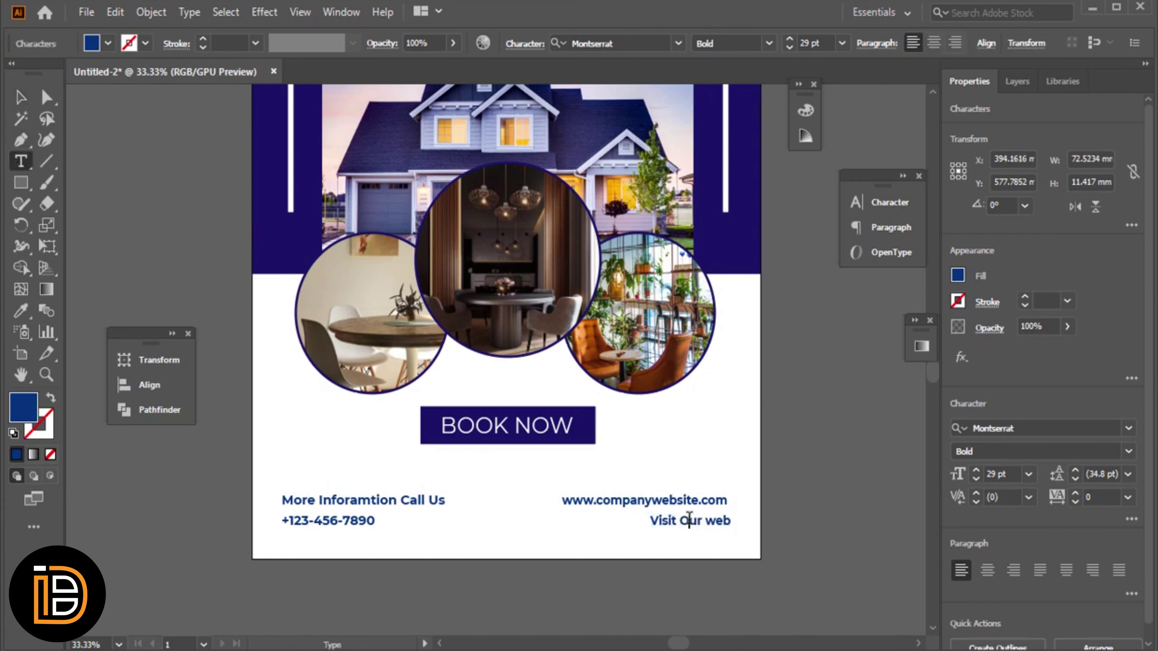
type("W")
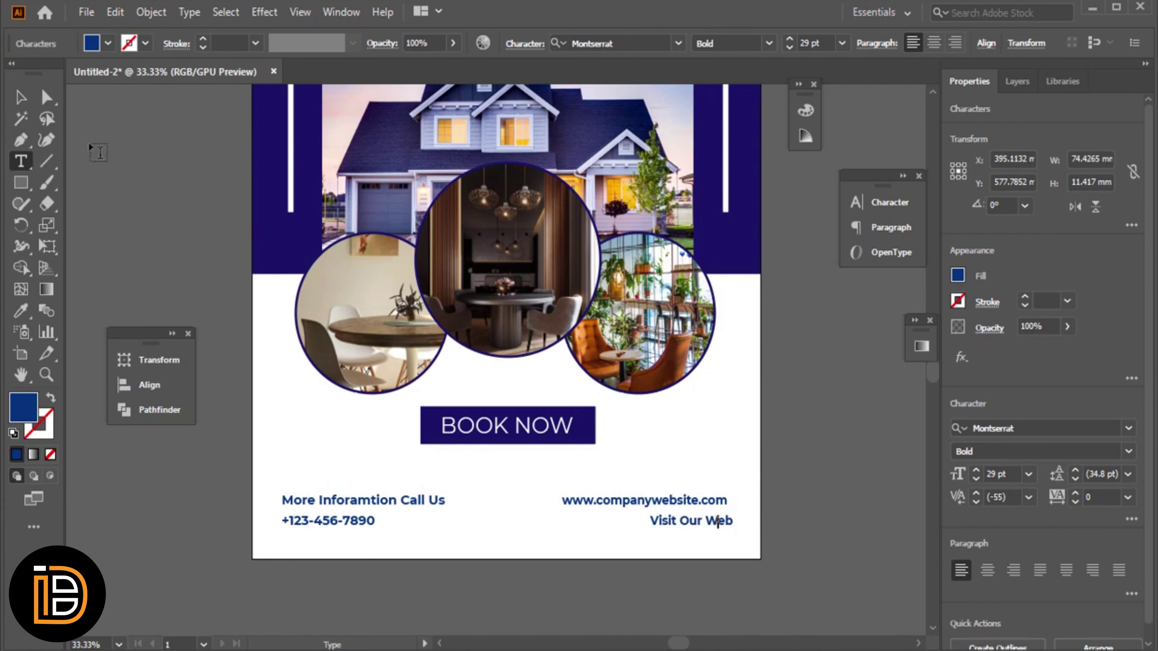
key("Escape")
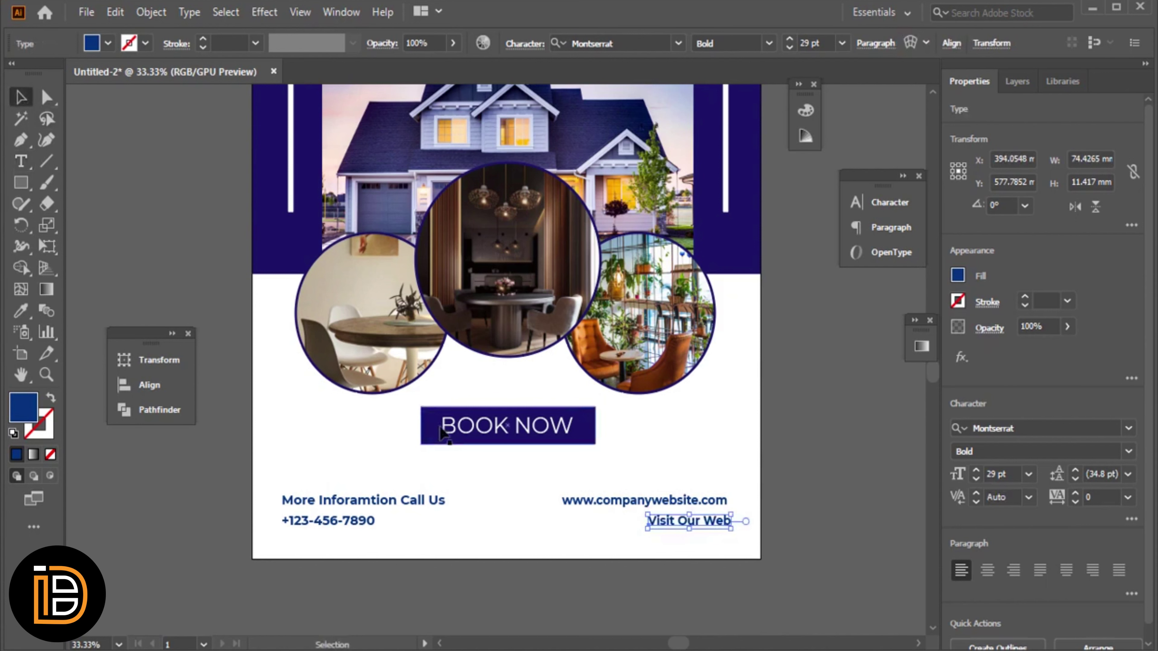
key("Left")
key("Left")
key("Left")
left_click(823, 395)
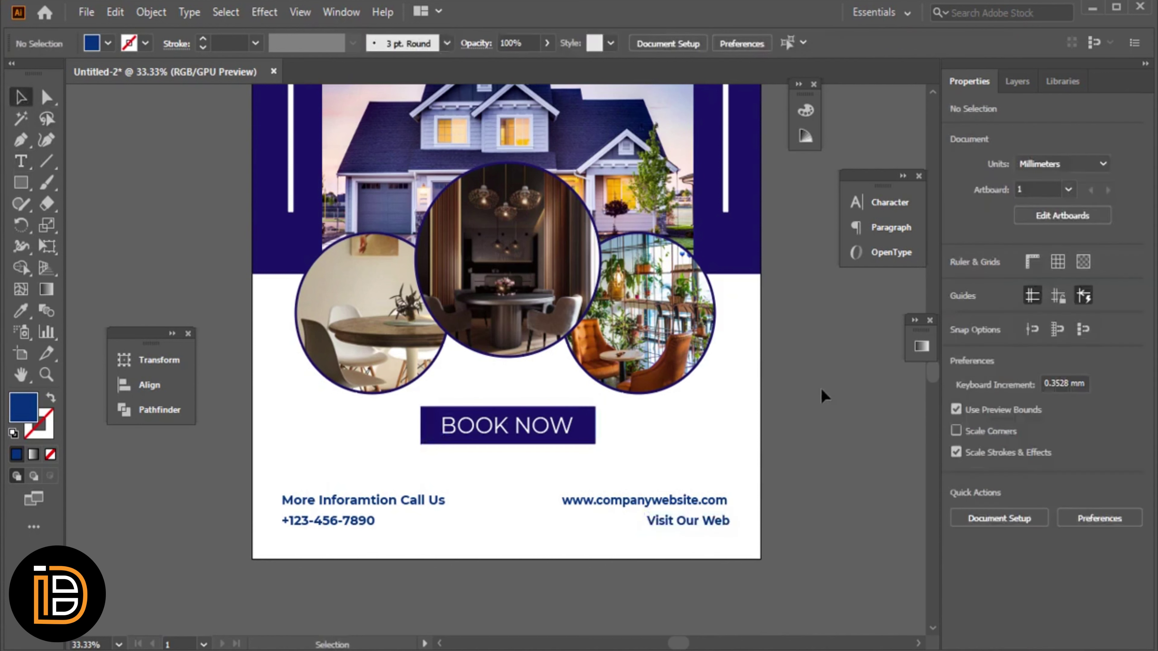
Scroll and pan the view up to the ELEGANT HOME heading area
scroll(731, 471, "up", 2)
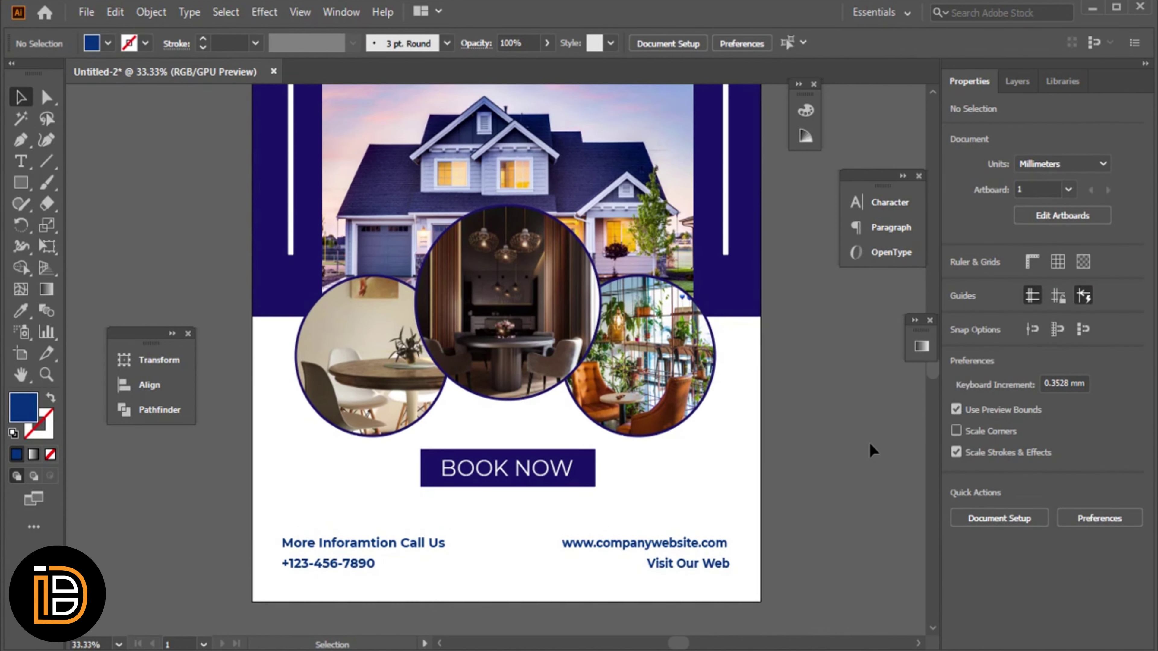
scroll(765, 456, "down", 3)
scroll(770, 400, "up", 2)
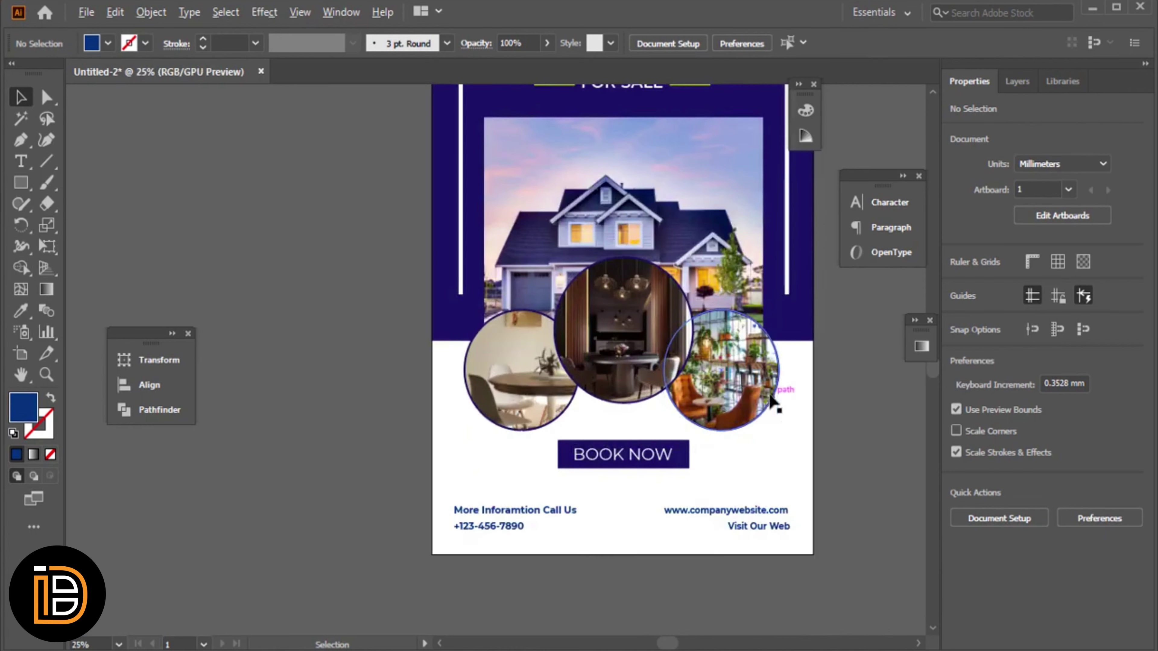
scroll(770, 400, "up", 2)
scroll(770, 353, "up", 1)
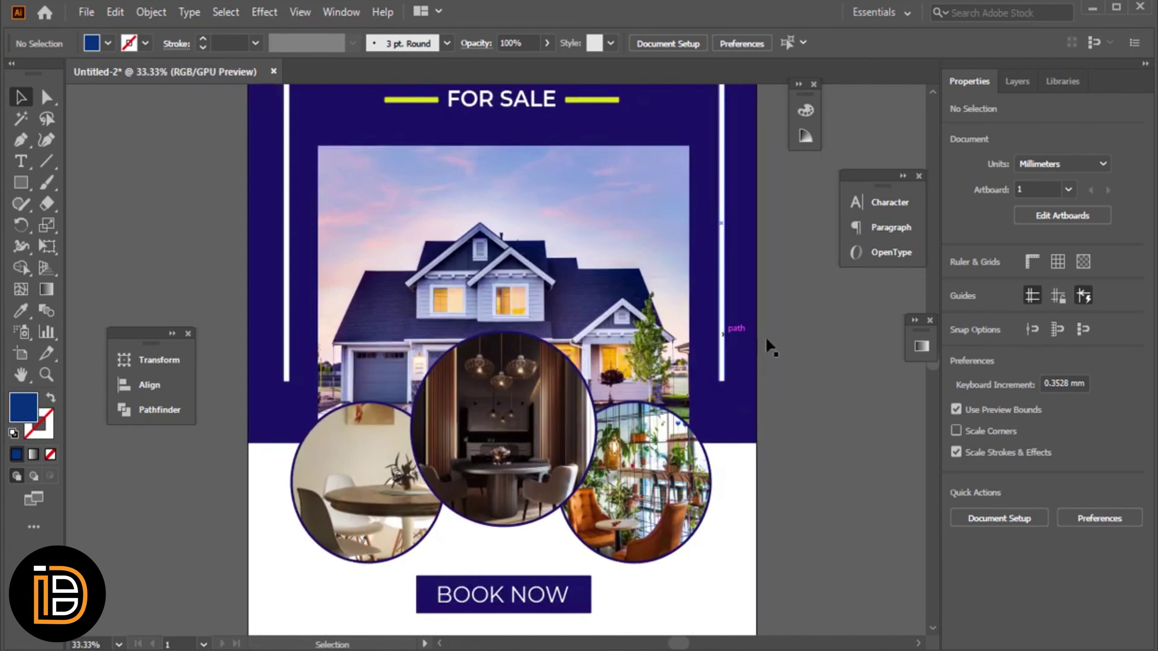
scroll(767, 345, "up", 1)
scroll(844, 400, "up", 1)
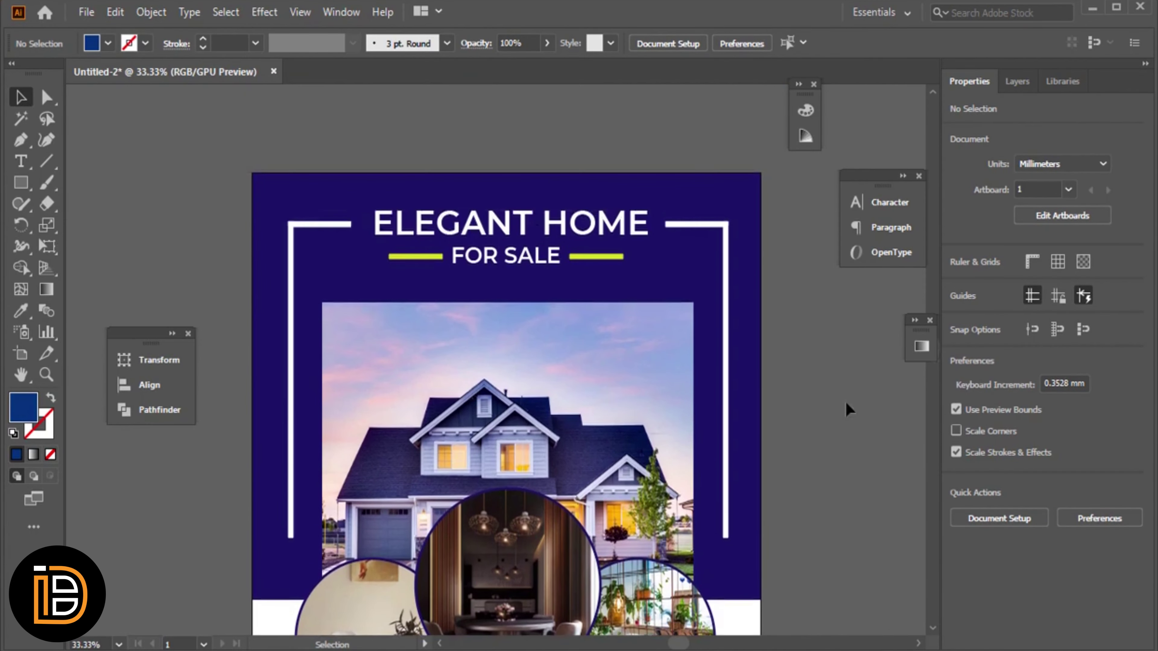
scroll(844, 400, "down", 1)
scroll(845, 400, "down", 2)
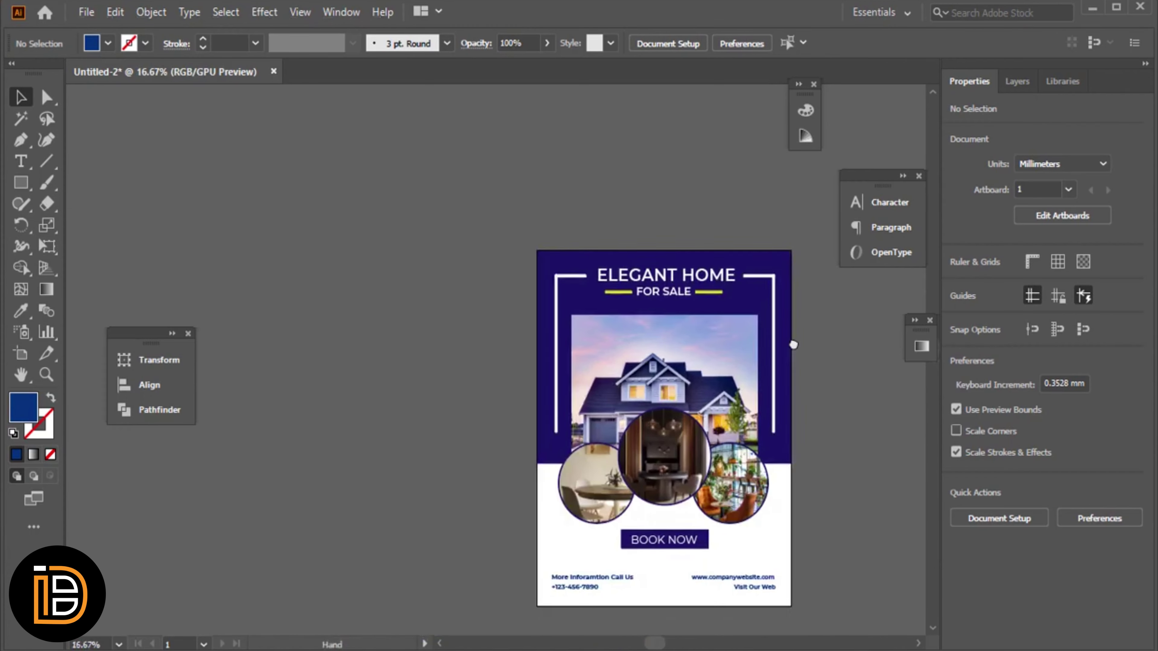
left_click_drag(794, 344, 692, 286)
scroll(692, 285, "up", 1)
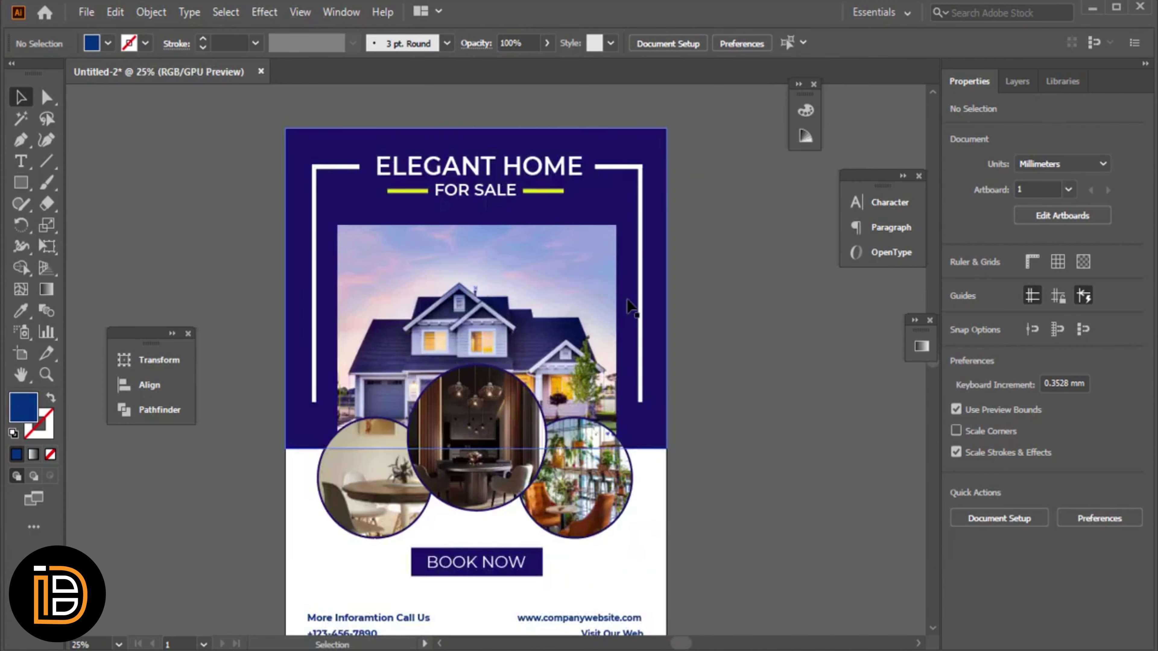
scroll(633, 305, "up", 1)
left_click_drag(720, 269, 797, 277)
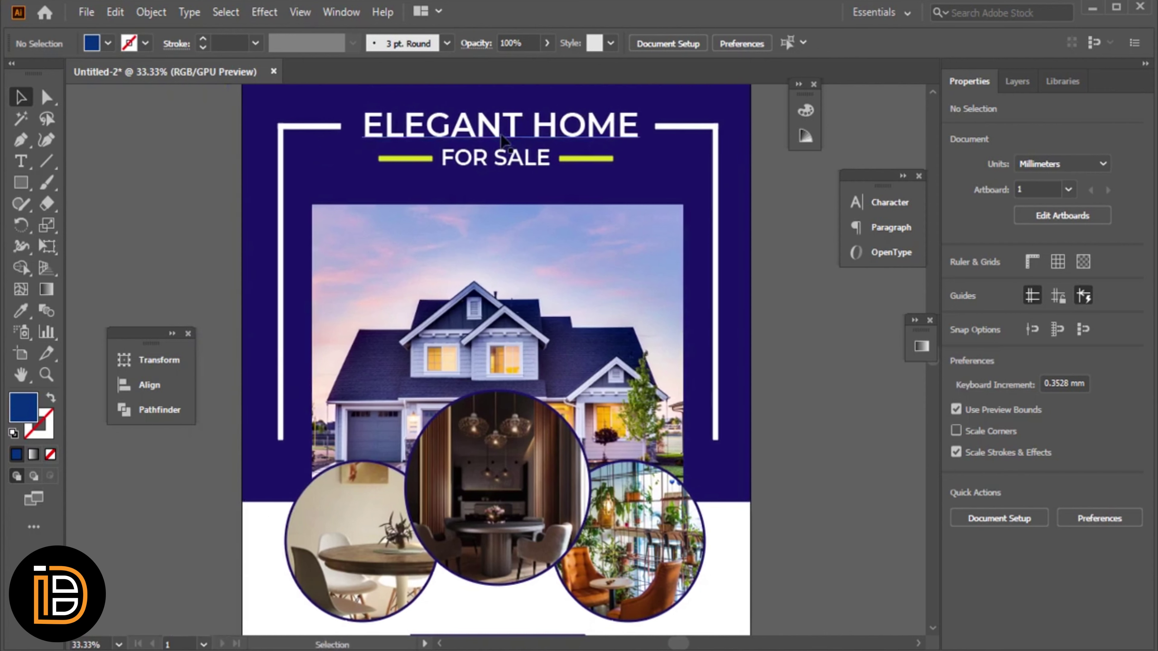
Select the ELEGANT HOME title and inspect the left bracket frame group
left_click(504, 139)
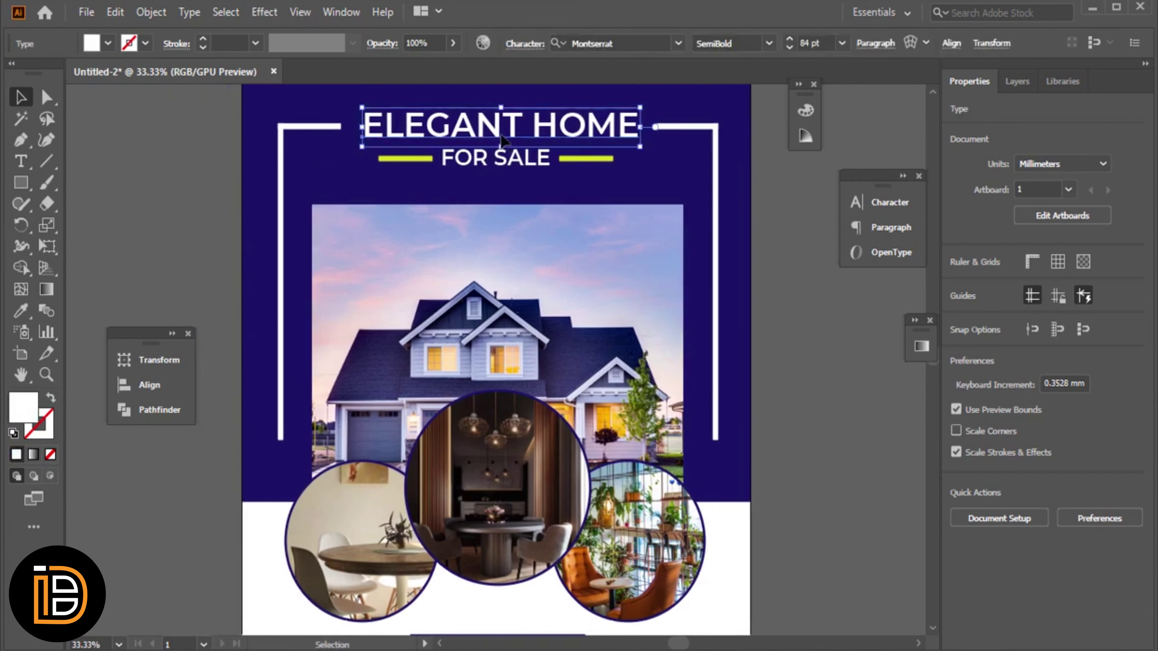
left_click(281, 220)
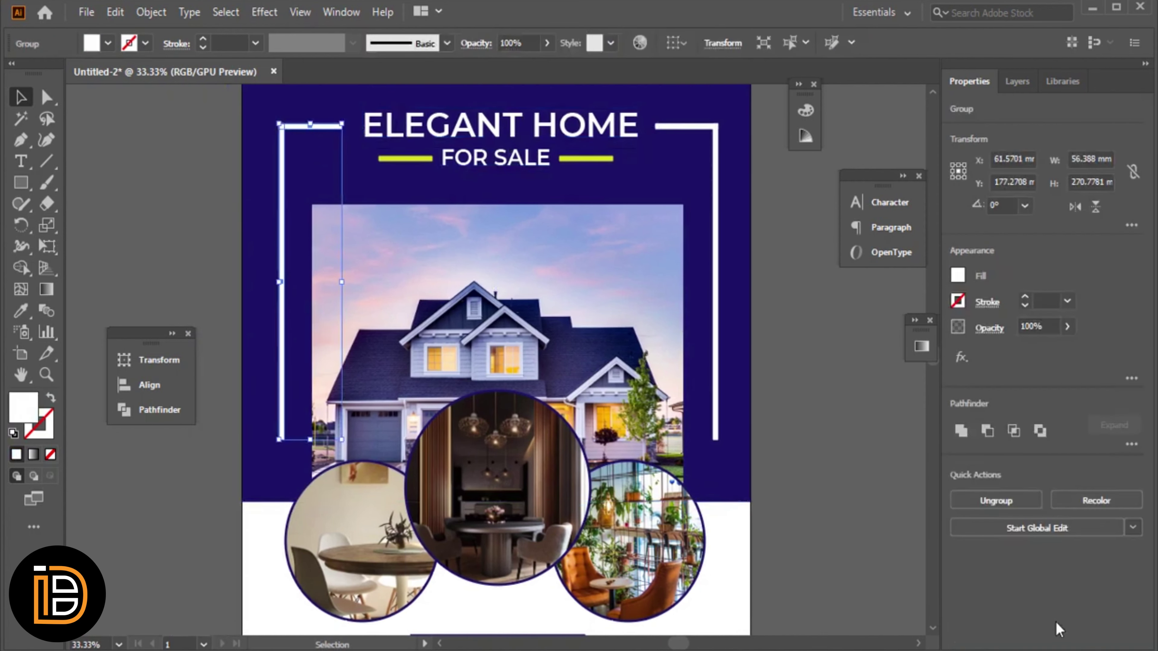
left_click(866, 432)
scroll(844, 406, "down", 1)
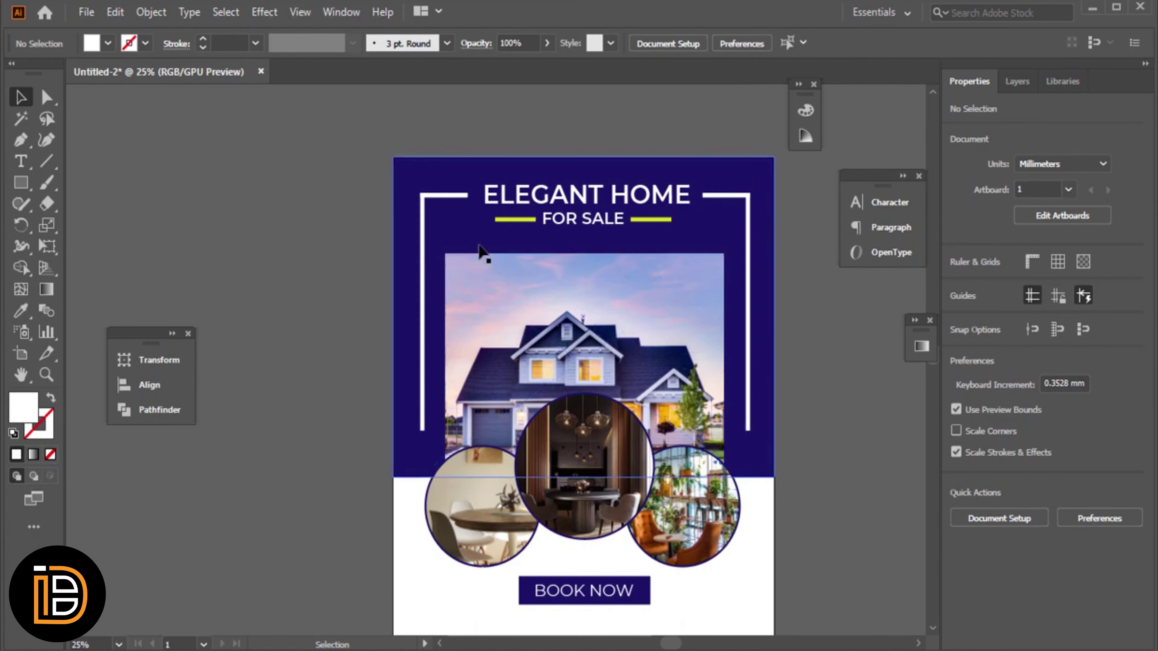
left_click(424, 219)
double_click(426, 220)
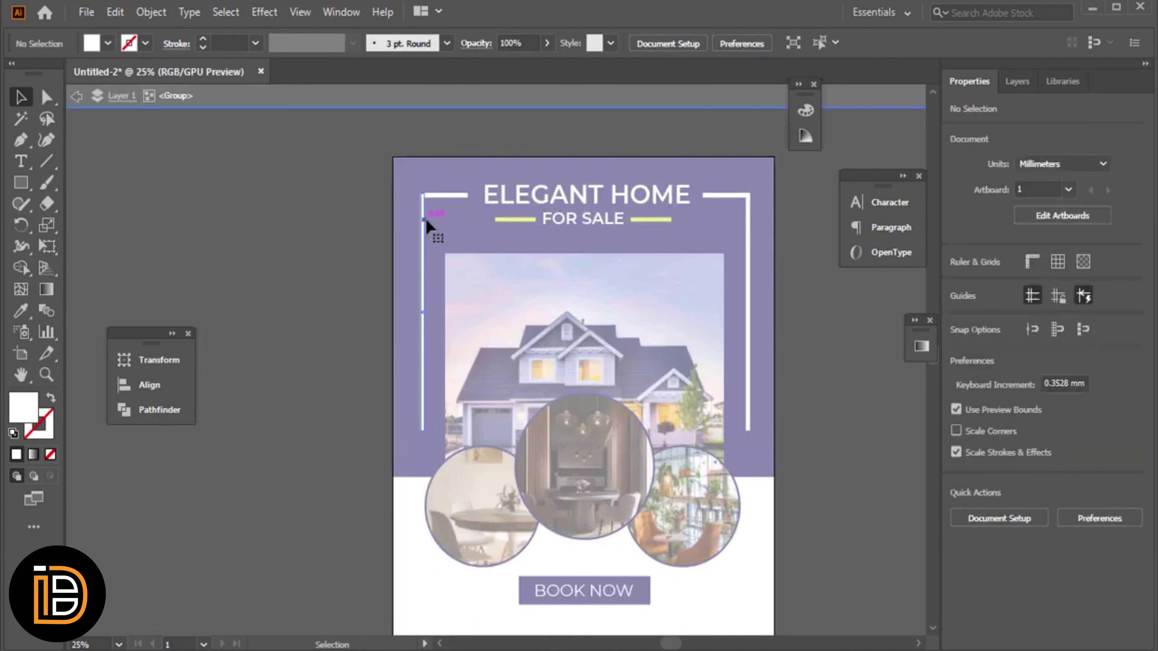
double_click(370, 261)
left_click(421, 230)
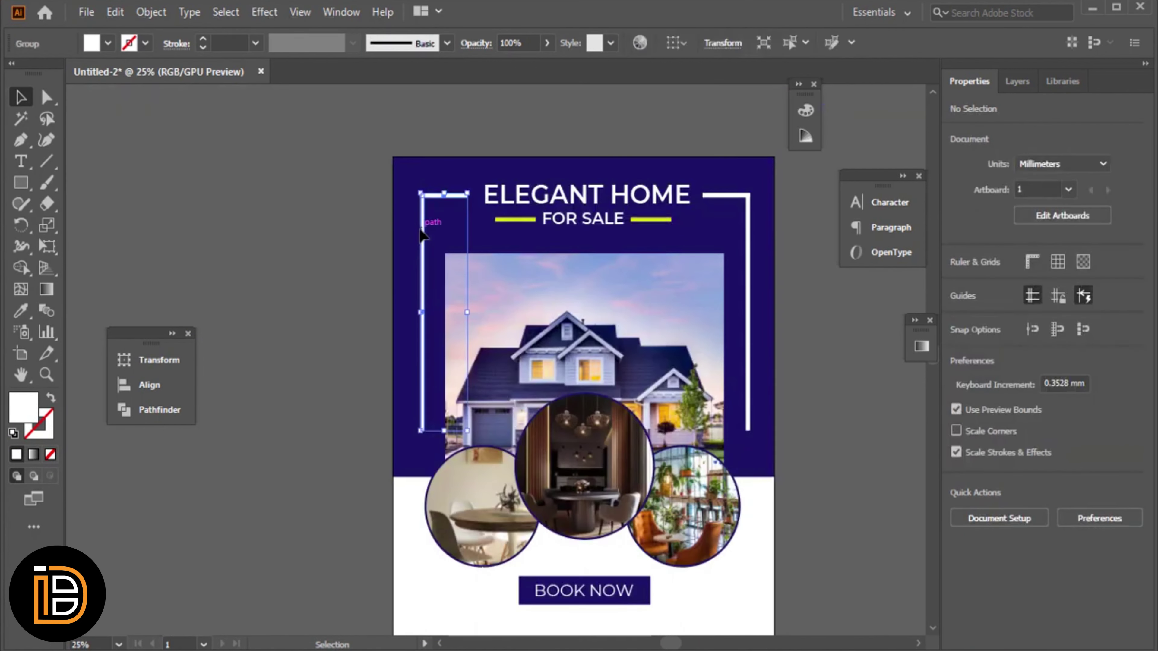
left_click(330, 264)
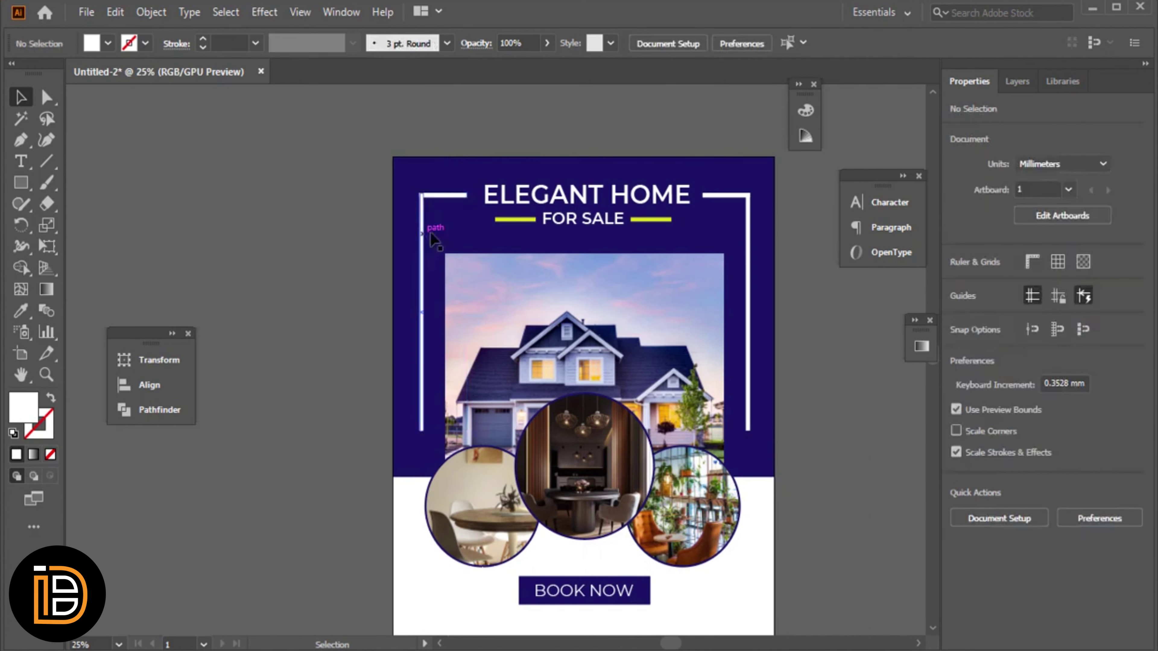
Nudge the ELEGANT HOME and FOR SALE block two steps left
left_click(536, 207)
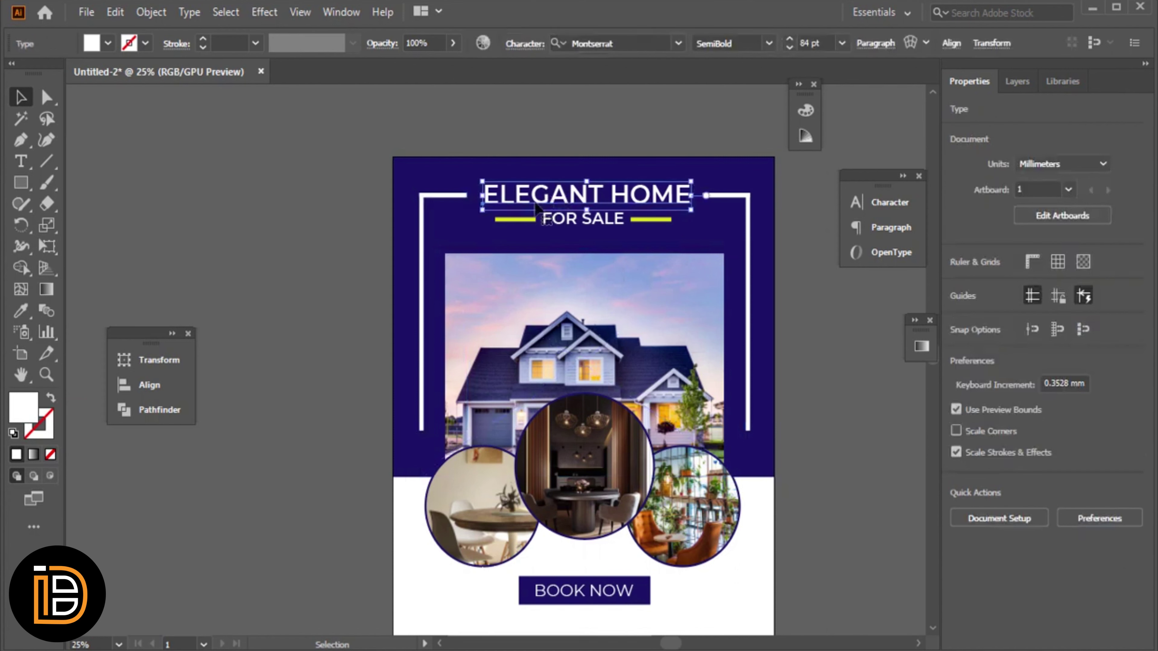
left_click(583, 219, "shift")
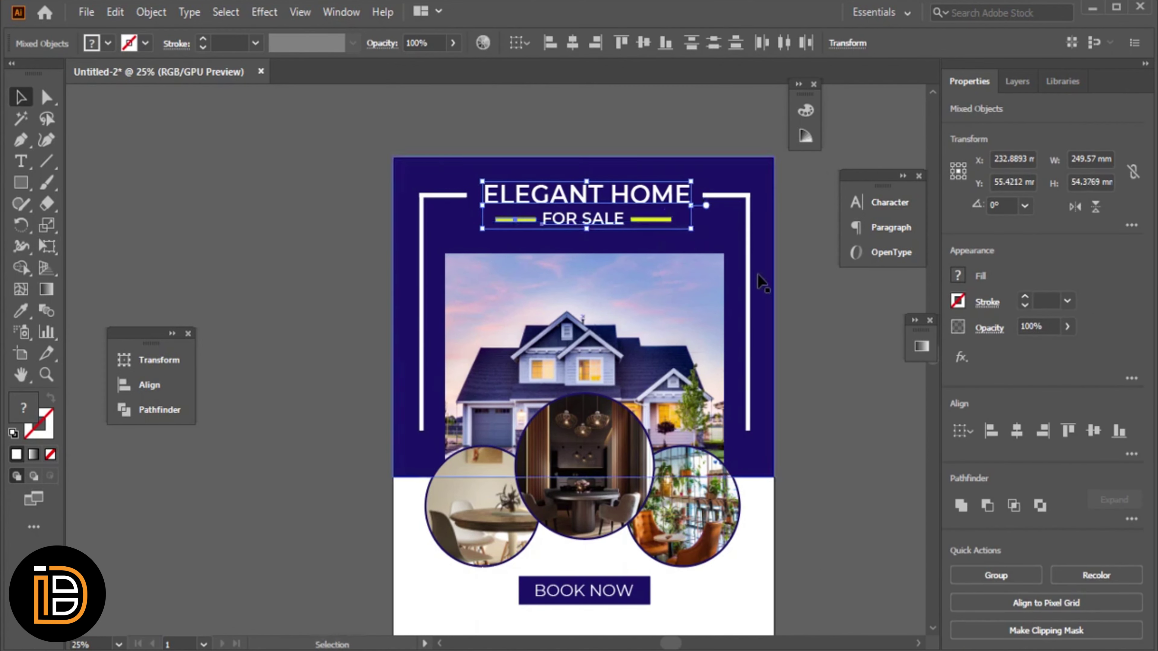
key("Left")
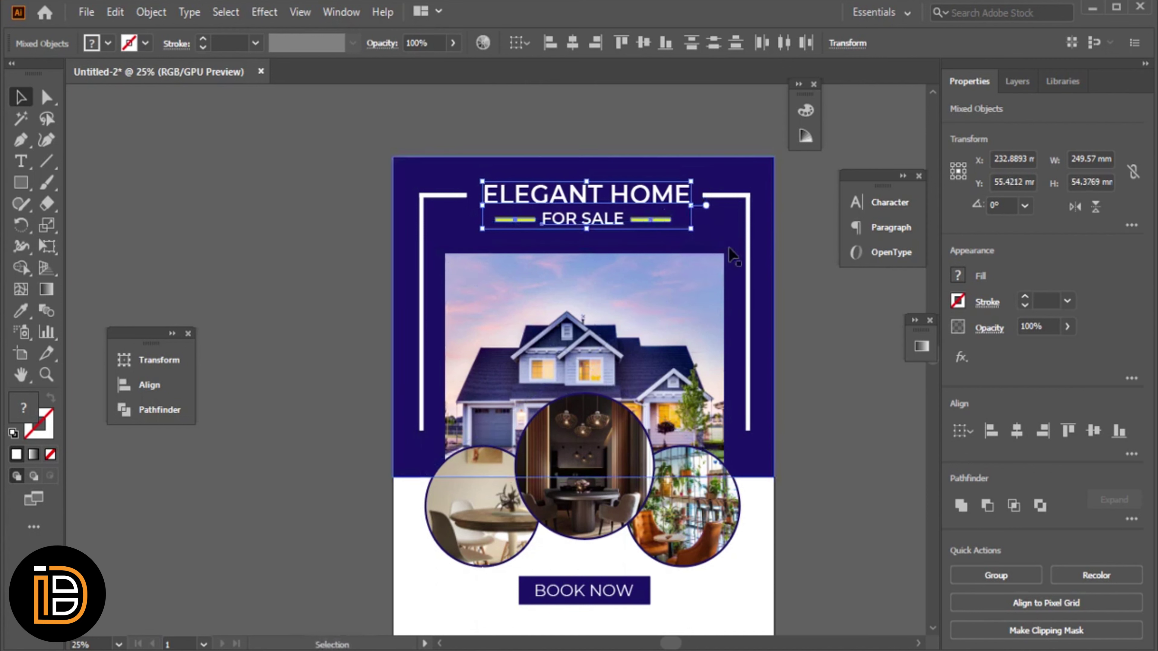
key("Left")
key("Left")
key("Left")
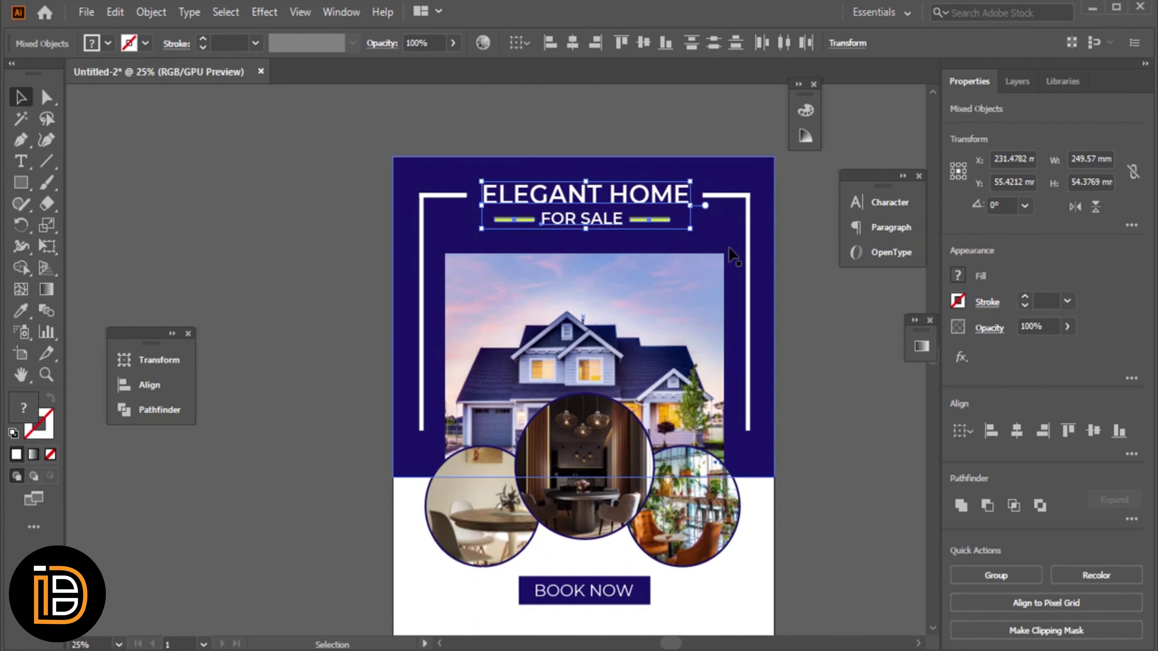
left_click(377, 244)
scroll(384, 327, "down", 2)
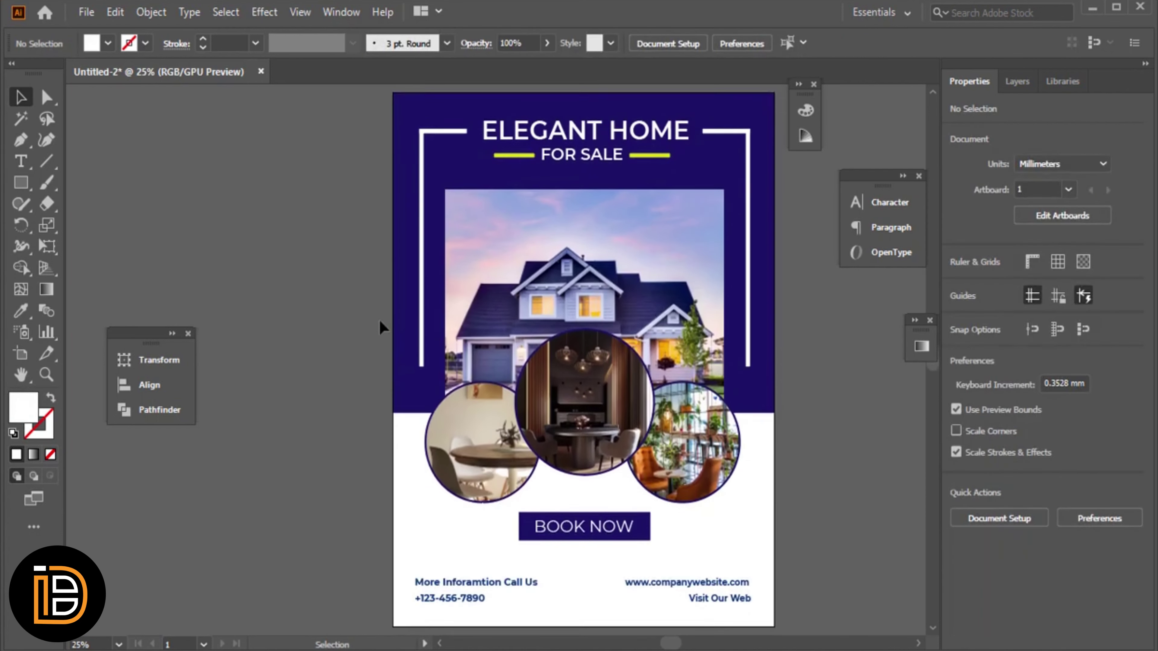
scroll(382, 327, "down", 1)
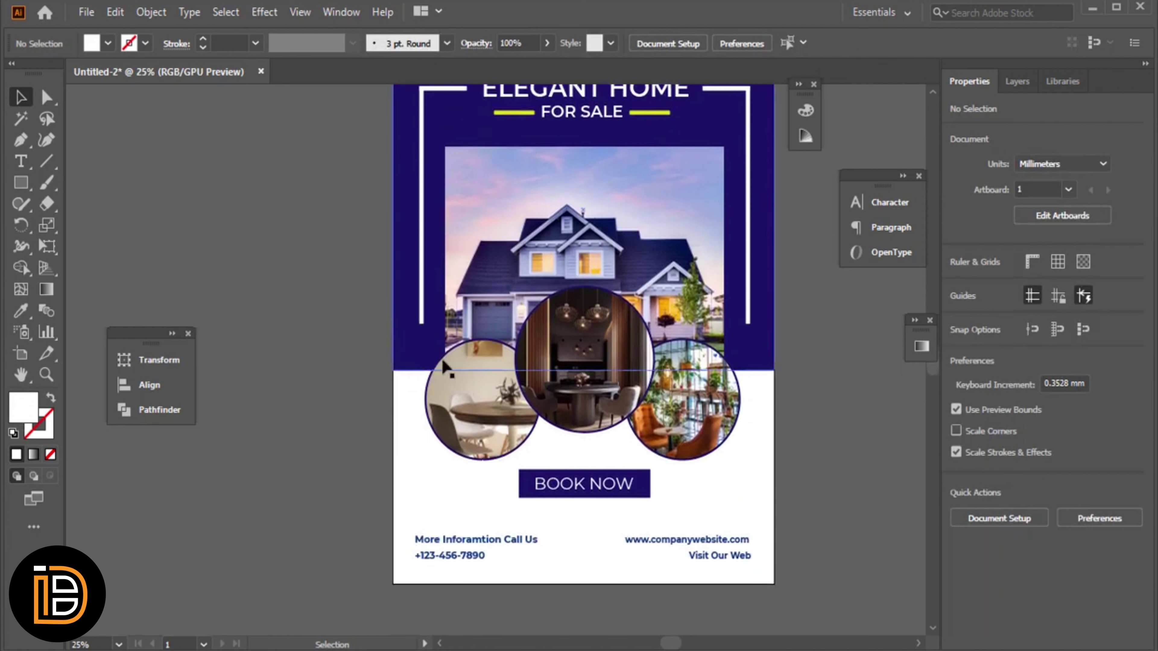
Raise the four footer contact and website lines slightly together
left_click(511, 543)
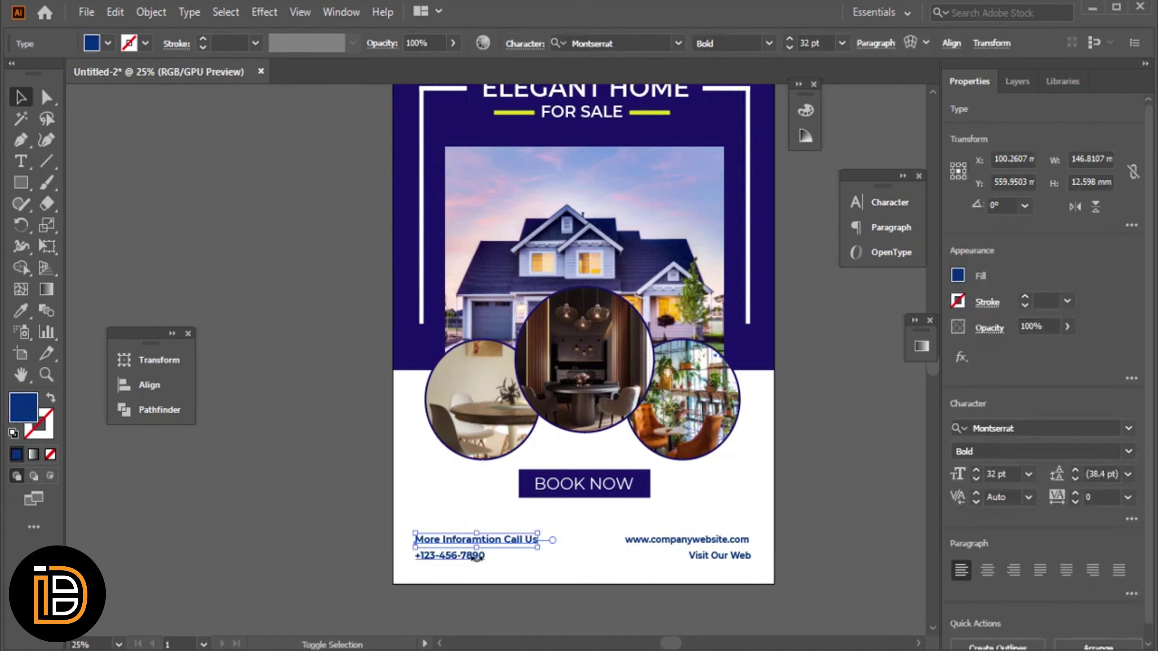
left_click(456, 555, "shift")
left_click(662, 543, "shift")
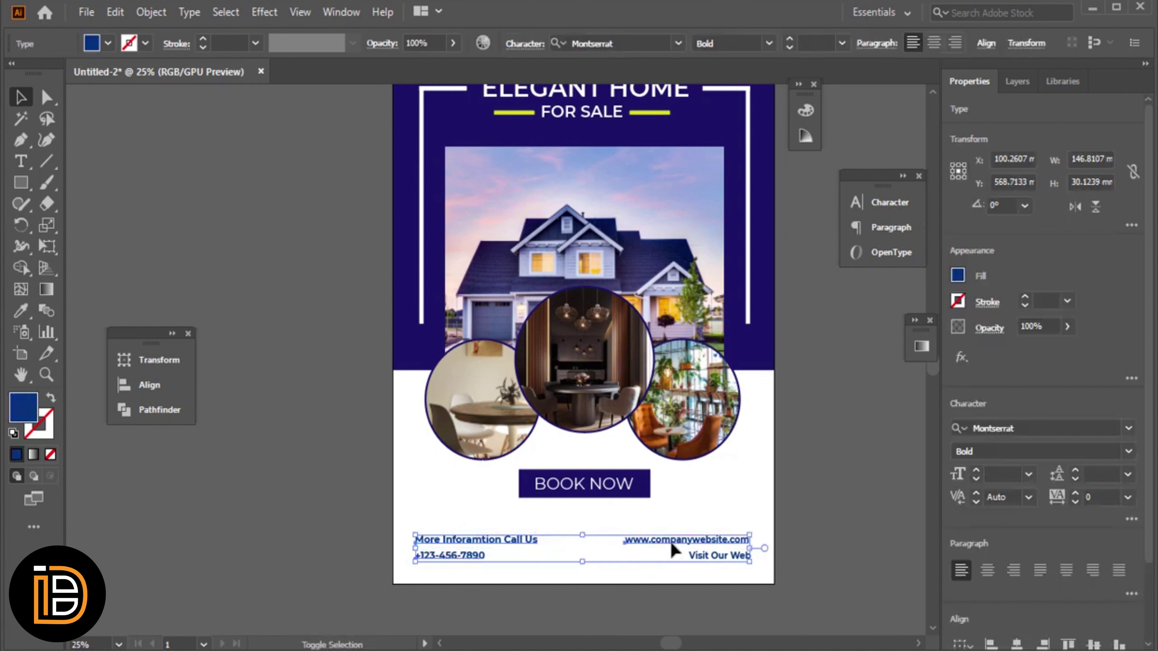
left_click(720, 565, "shift")
left_click_drag(720, 564, 723, 563)
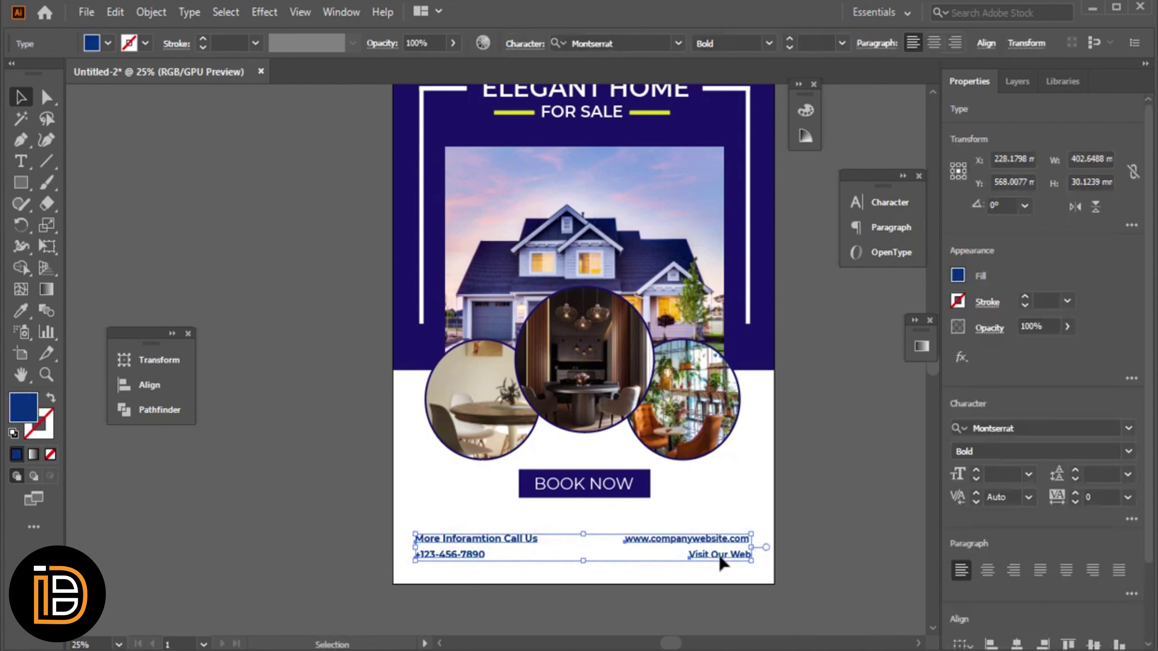
key("Up")
key("Up")
key("Up")
key("Up")
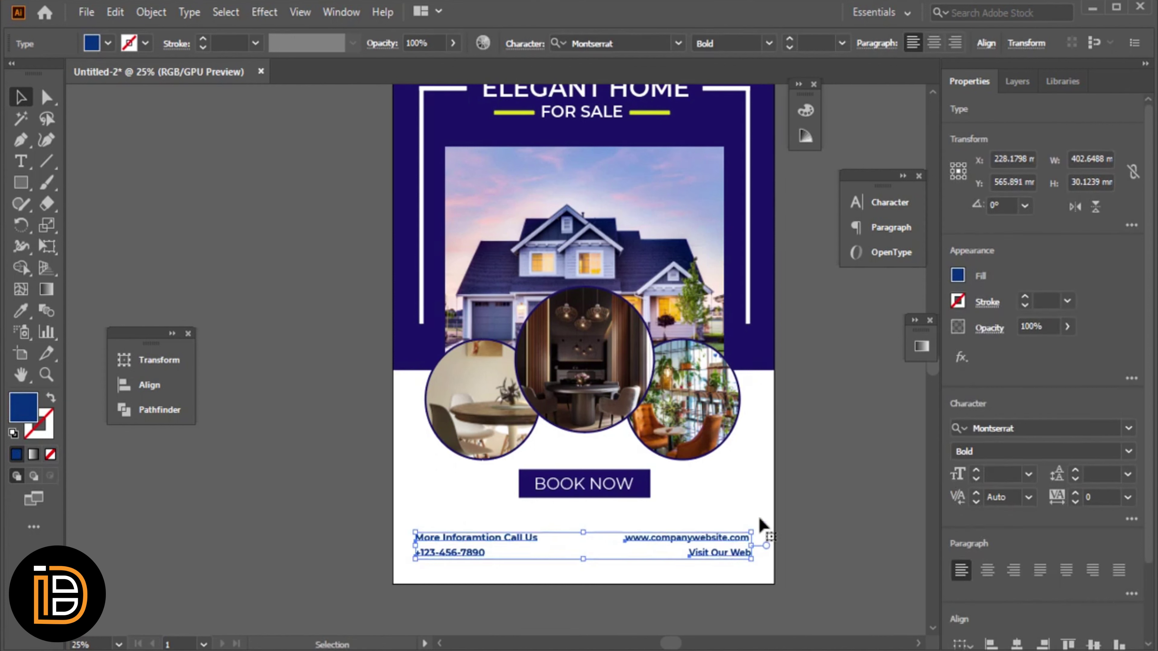
Move the BOOK NOW label and button rectangle a little lower
left_click(847, 466)
left_click(631, 486)
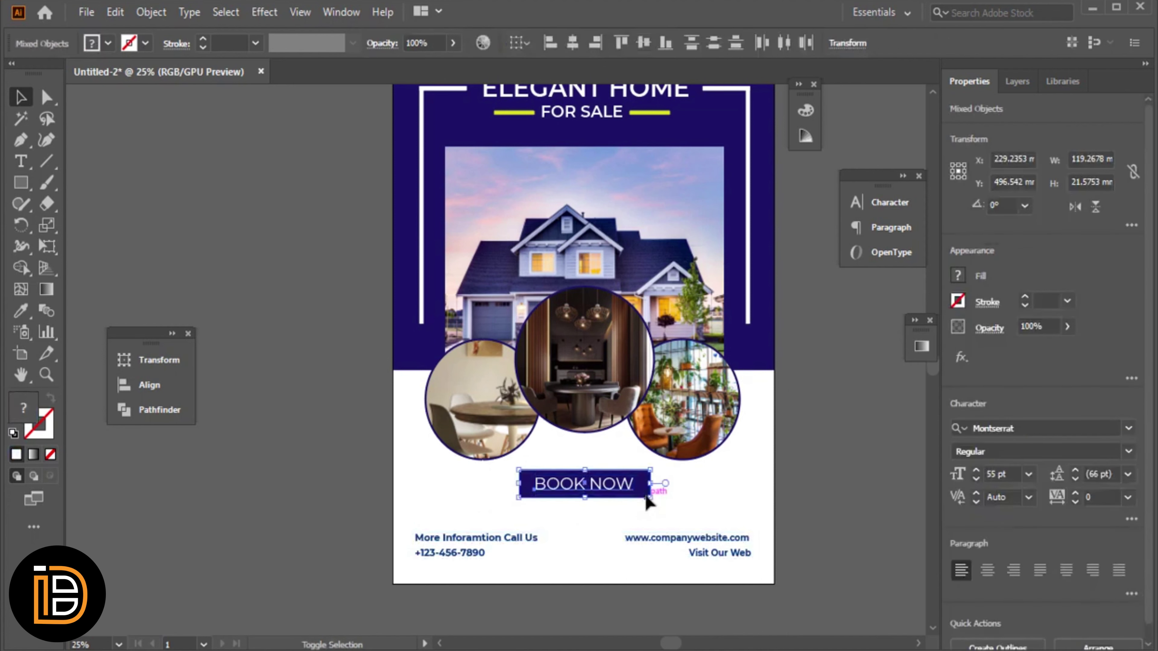
key("Down")
key("Down")
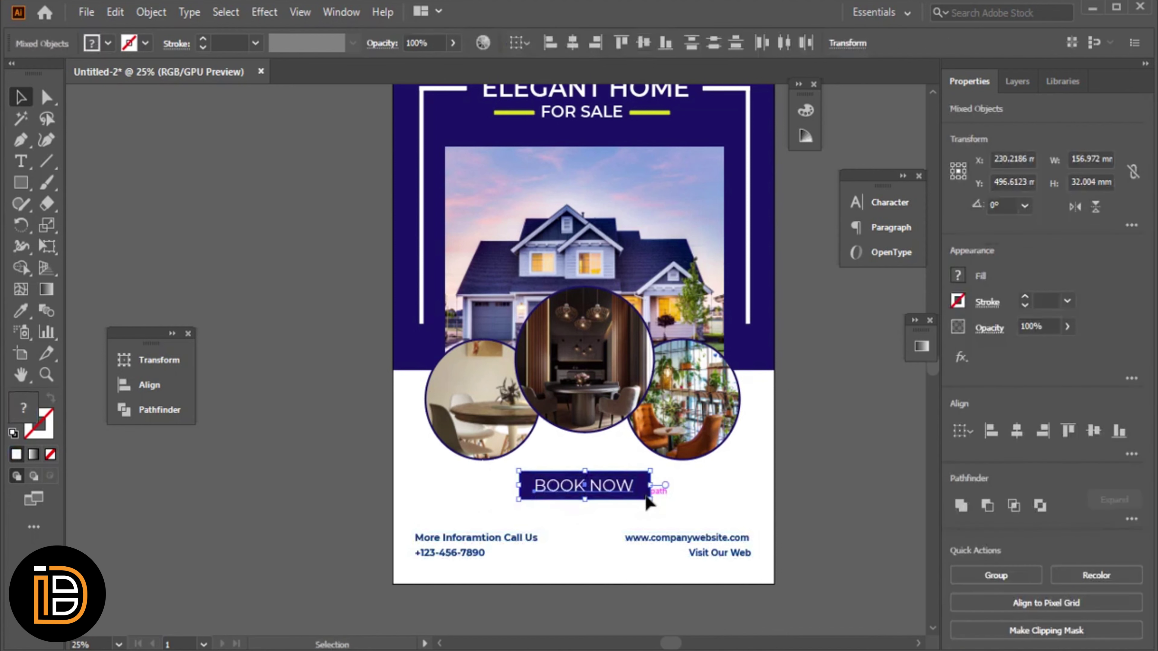